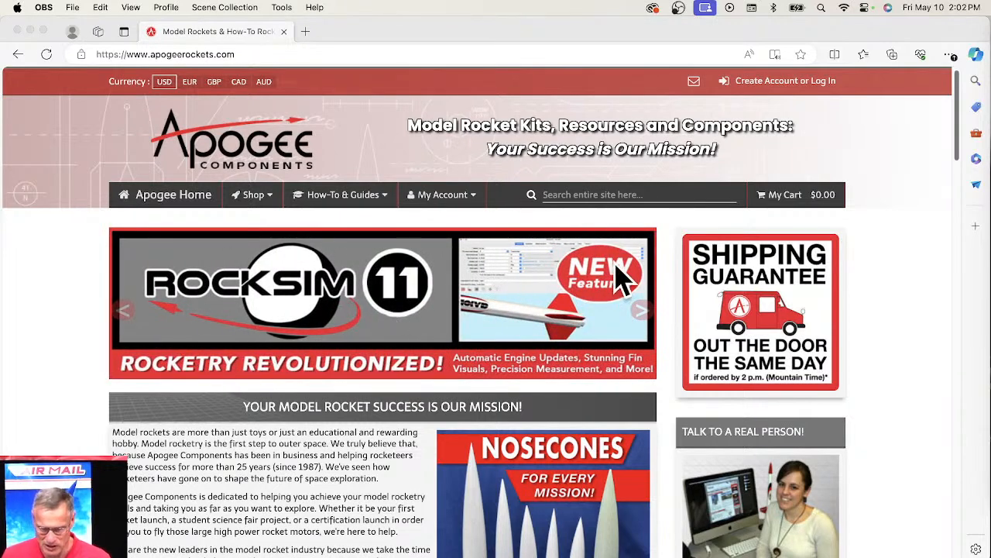
click(116, 337)
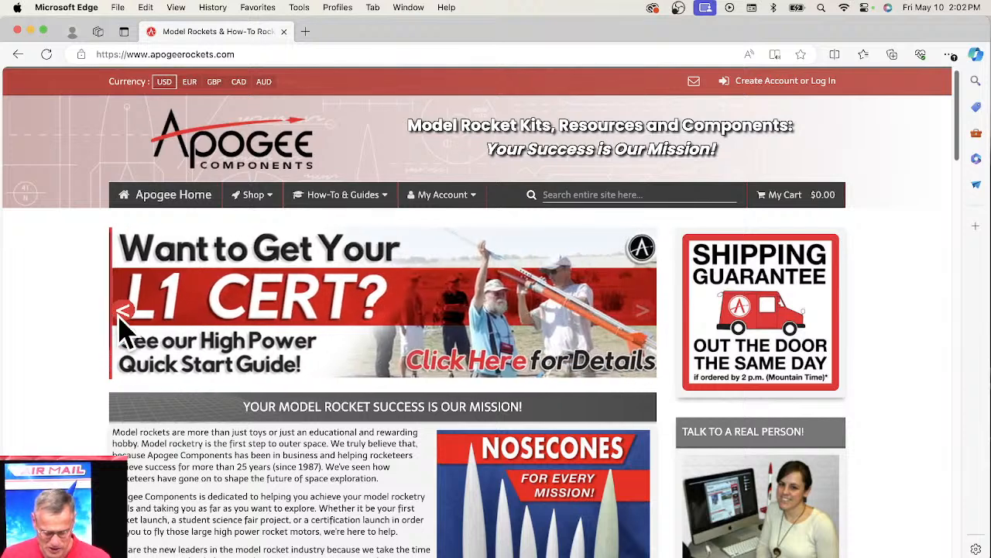
click(125, 333)
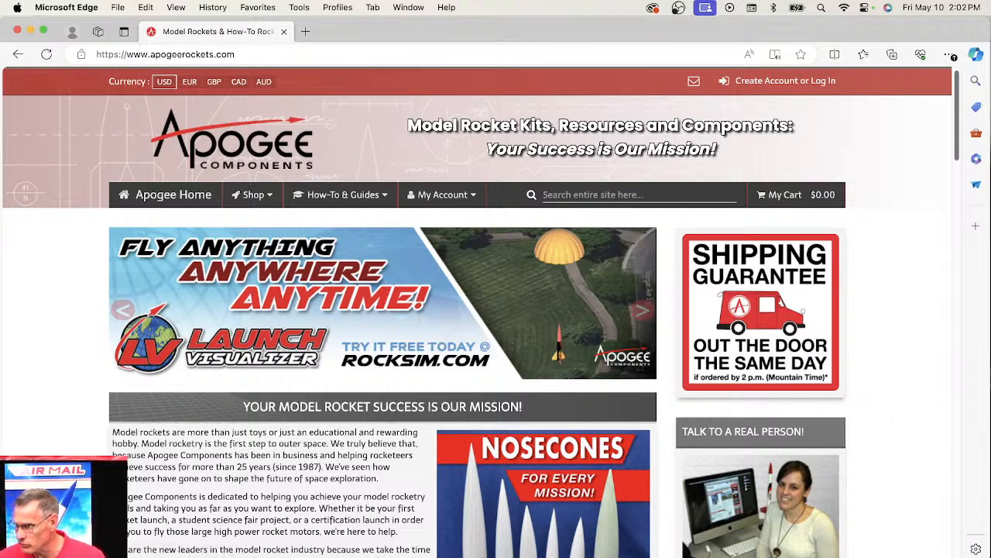
key(super+Tab)
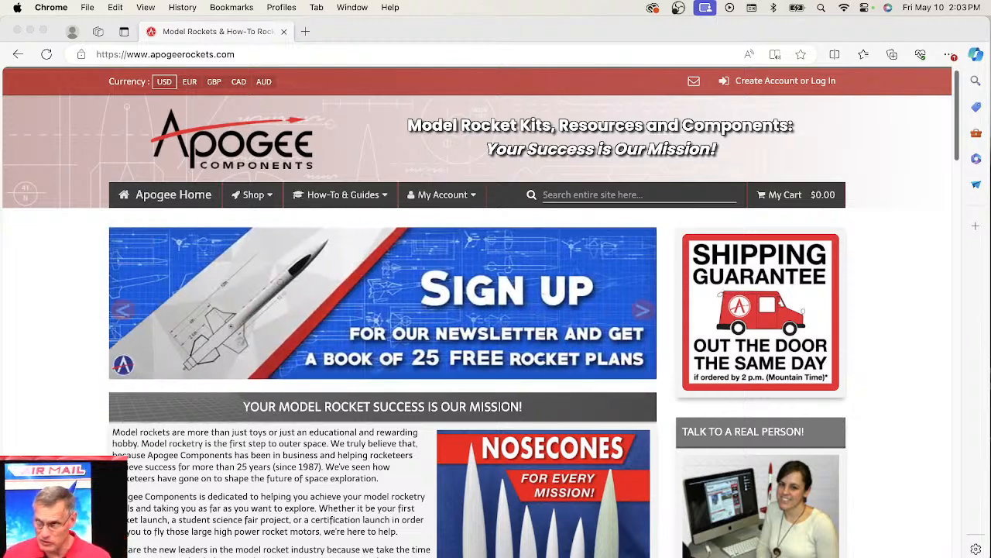
key(super+Tab)
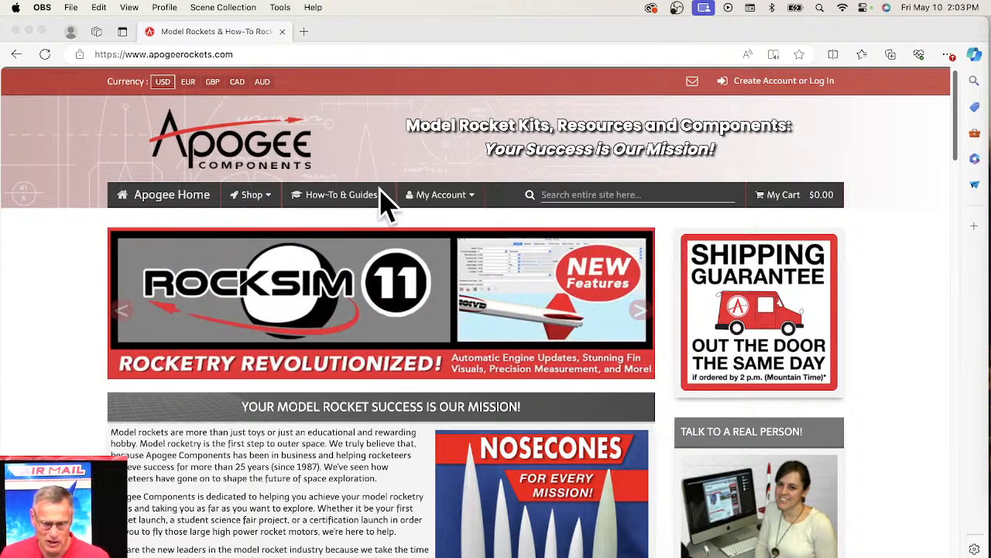
- Open the RS Live Training page from the site's RockSim how-to information
click(341, 204)
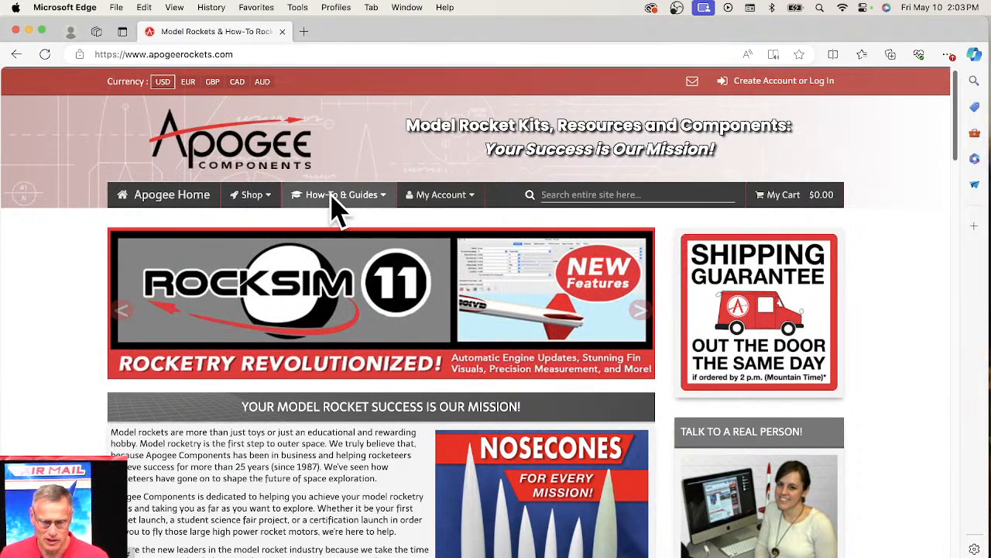
mouse_move(333, 195)
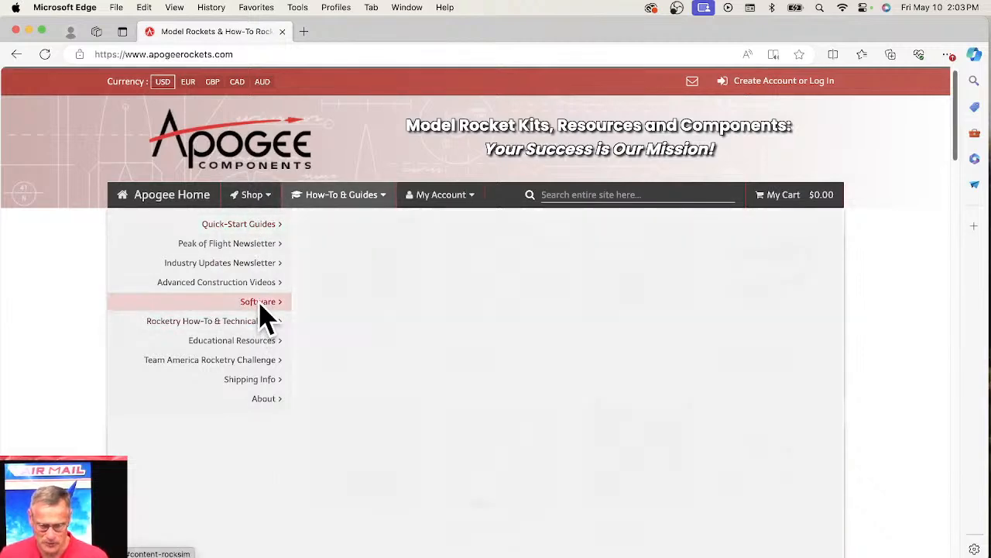
mouse_move(262, 314)
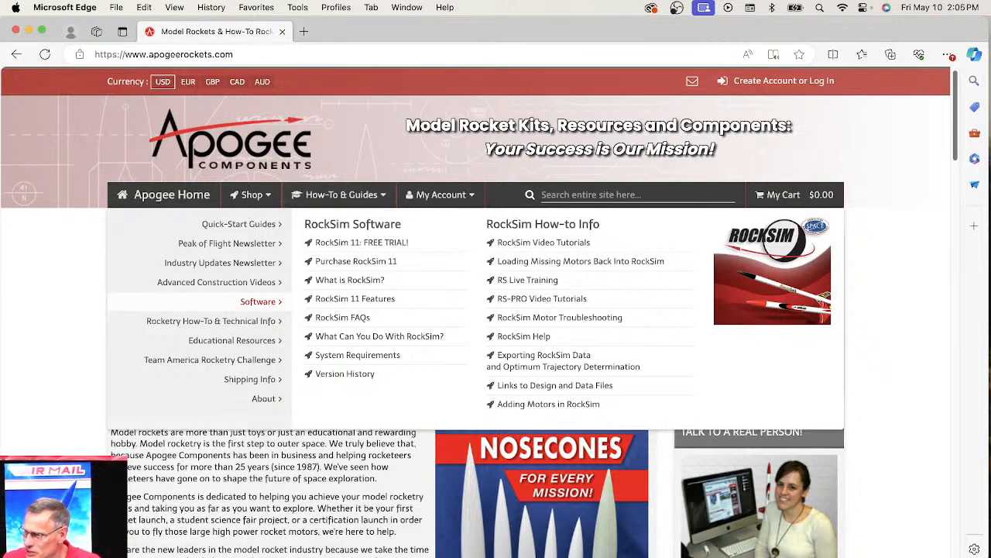
key(super+Tab)
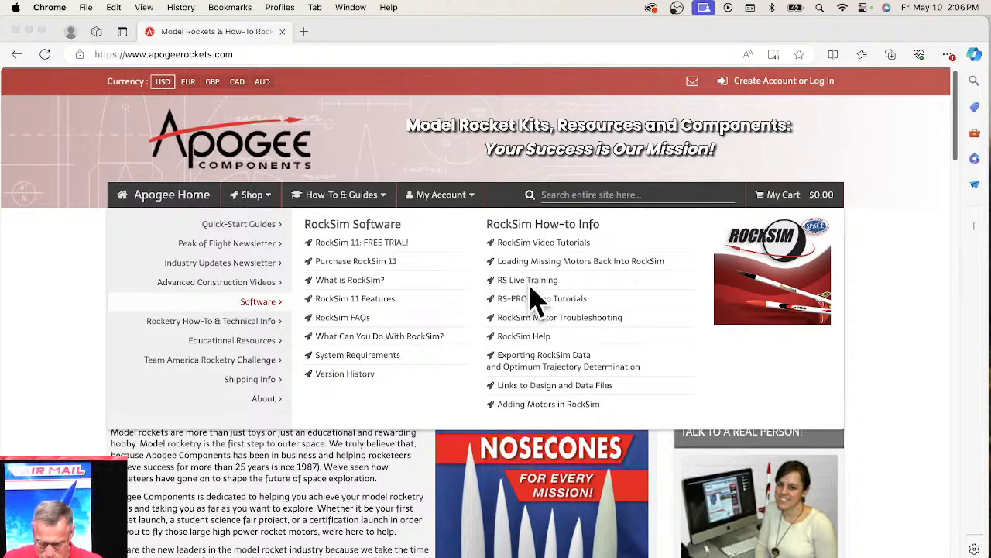
key(super+Tab)
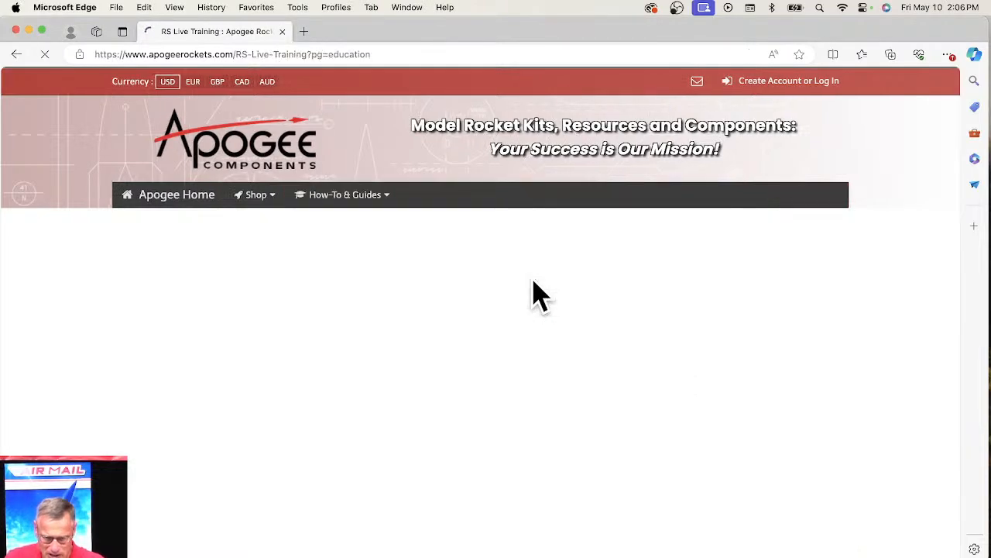
- Bring the past broadcast episodes into view on the RS Live Training page and dismiss the newsletter sign-up pop-up
scroll(395, 306, down, 1)
scroll(380, 310, down, 1)
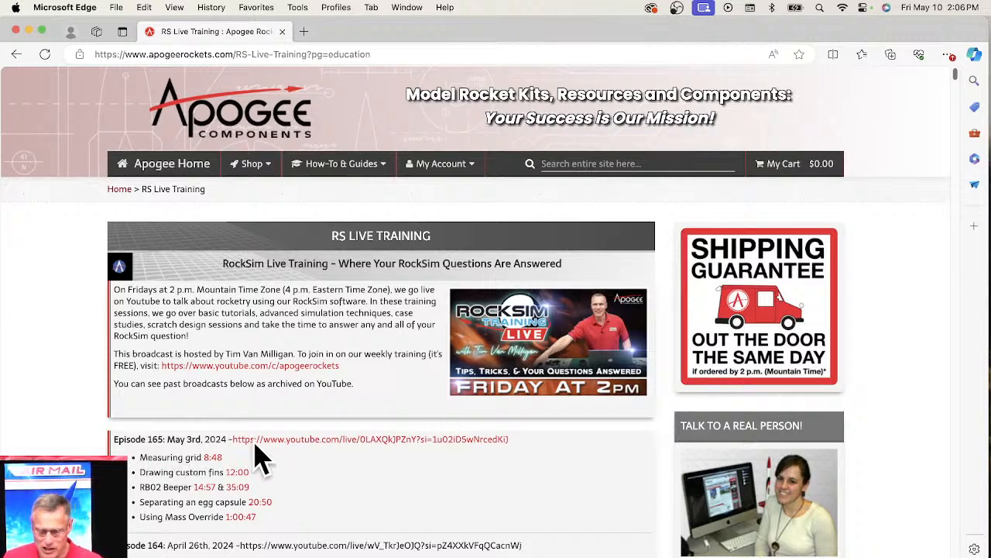
scroll(261, 454, down, 5)
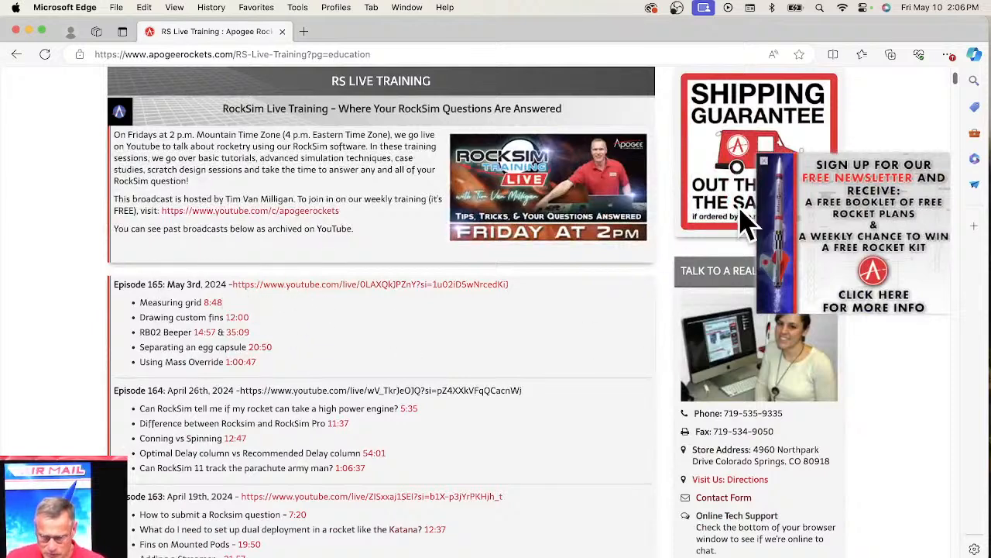
click(767, 157)
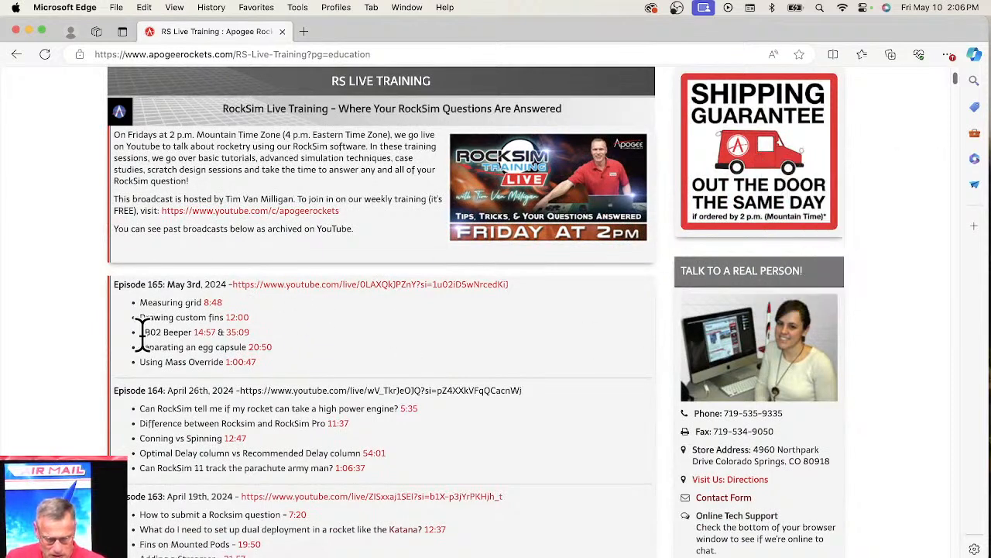
- Point out the Measuring grid and Drawing custom fins topics listed under Episode 165
drag(140, 302, 227, 317)
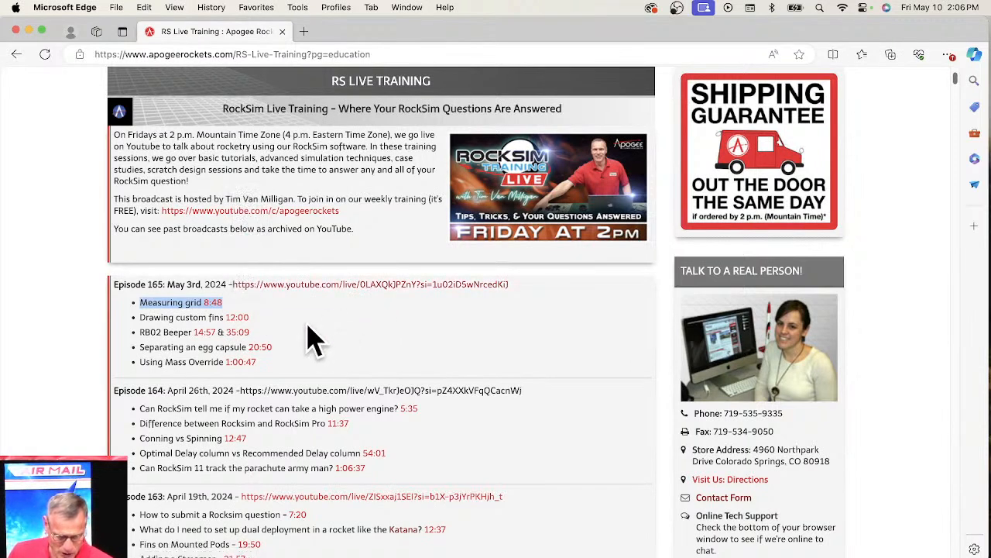
click(142, 316)
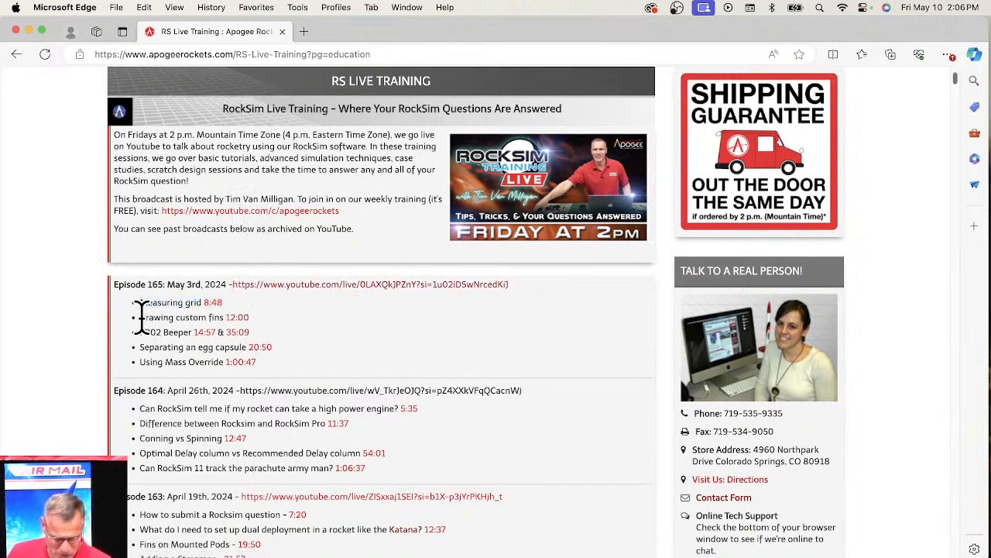
drag(141, 317, 186, 313)
click(203, 312)
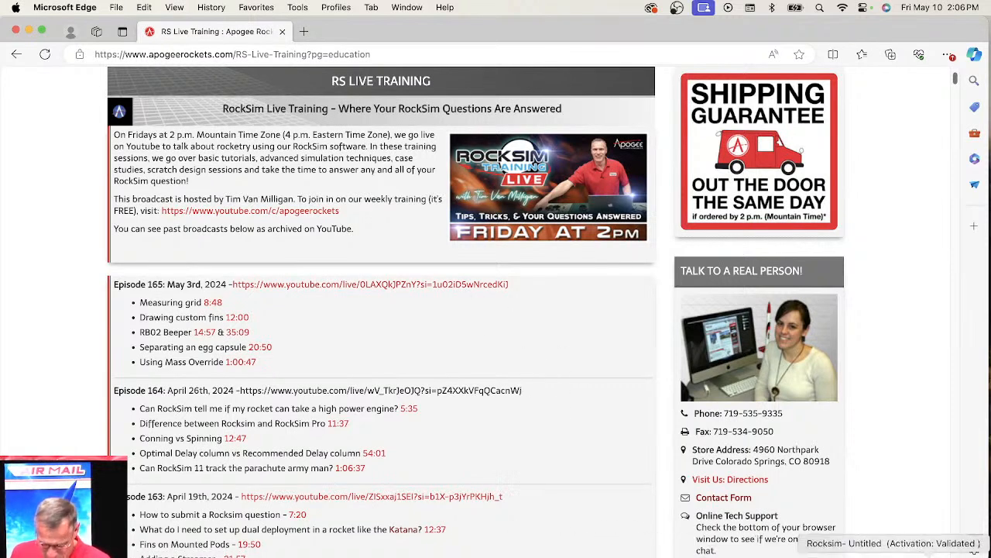
- Switch to RockSim, then briefly show the simulation table in Numbers and move its window back out of view
click(895, 554)
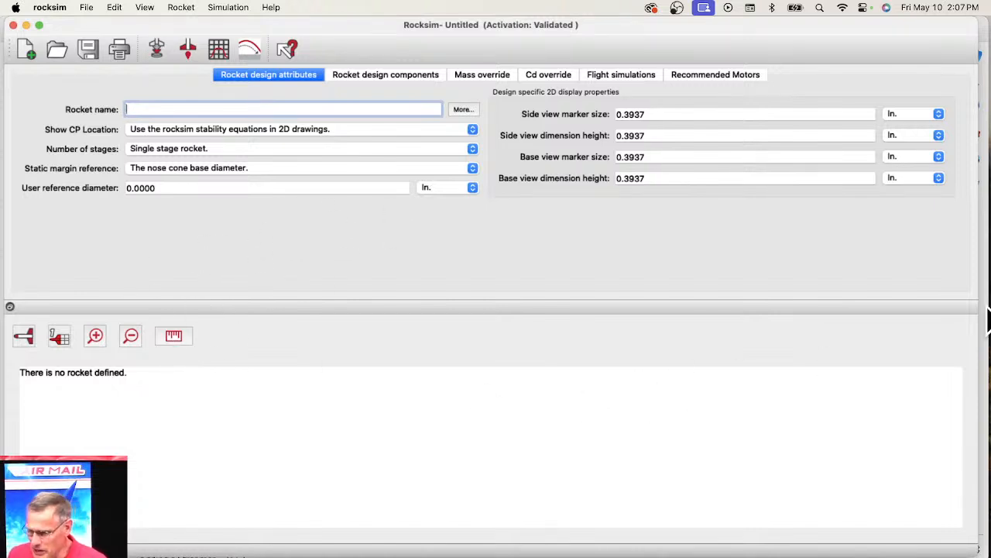
key(super+Tab)
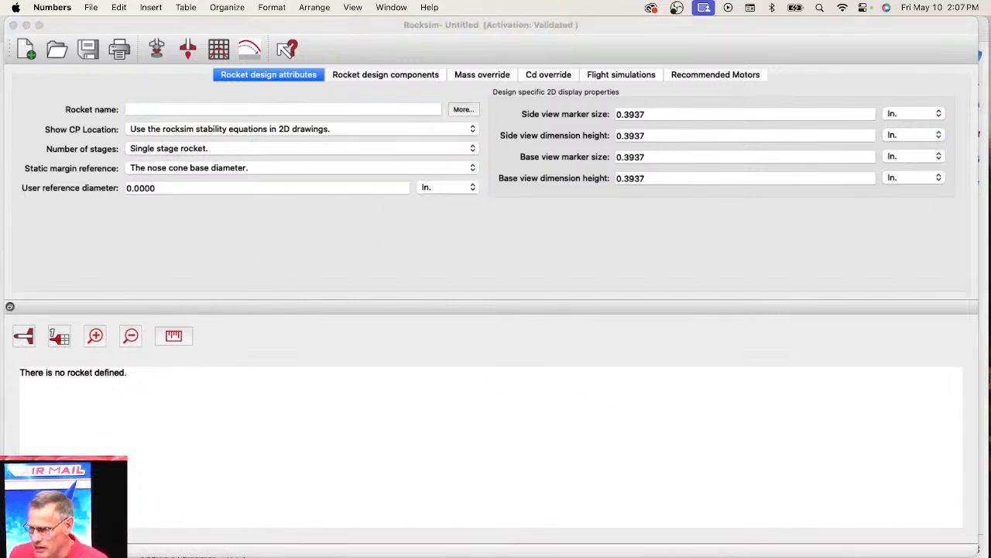
drag(990, 170, 338, 27)
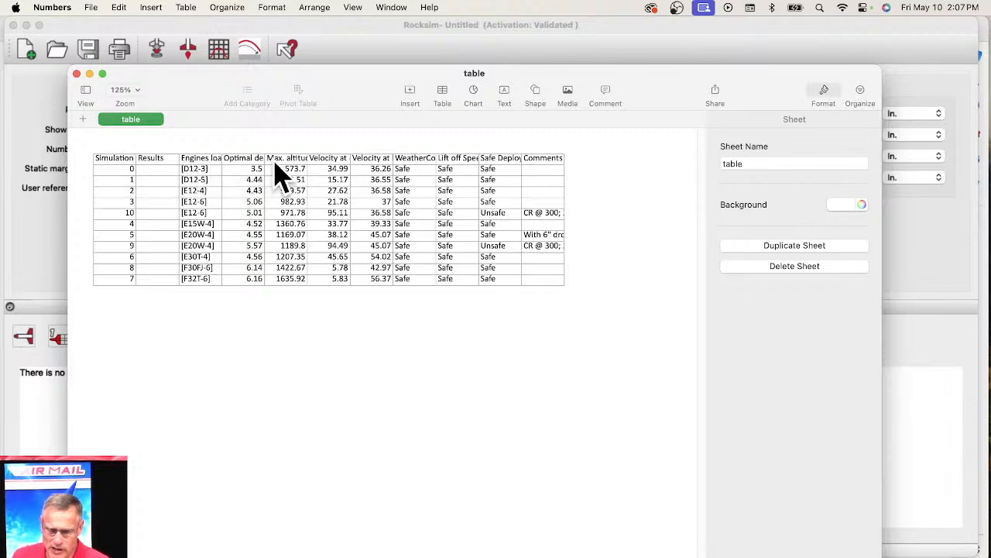
drag(186, 89, 990, 109)
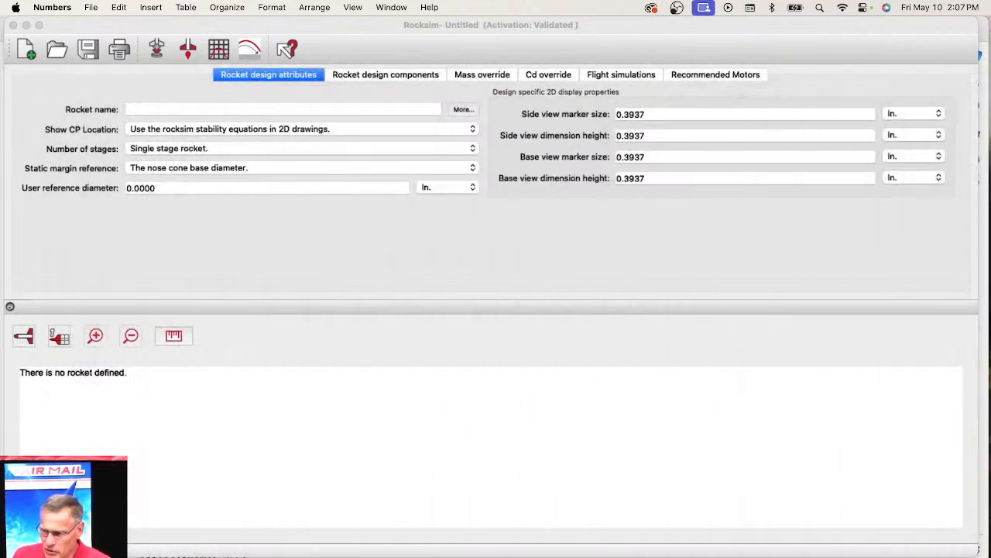
- Open the rocket design Katana-Jr2.rkt from the Katana-Jr2 folder inside RockSim Designs
click(159, 232)
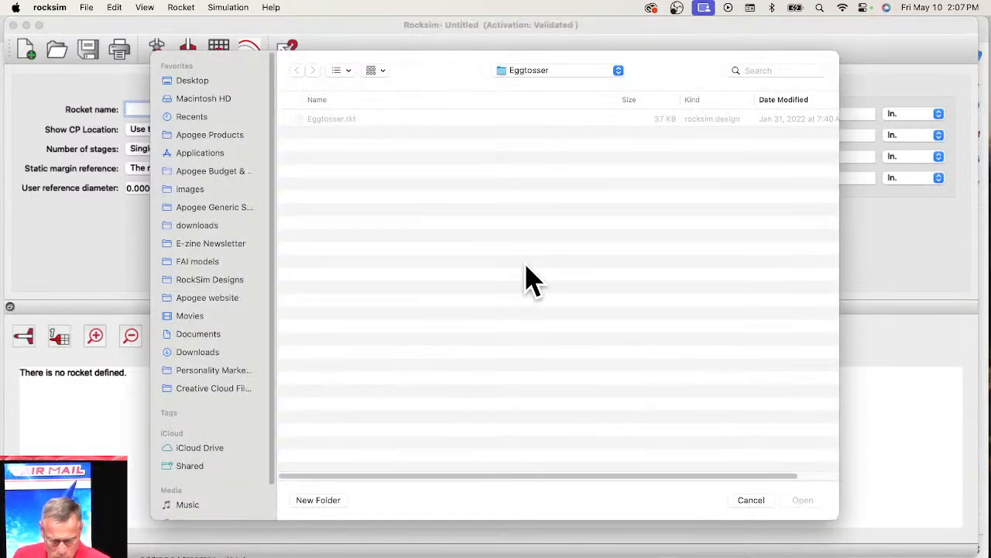
click(317, 120)
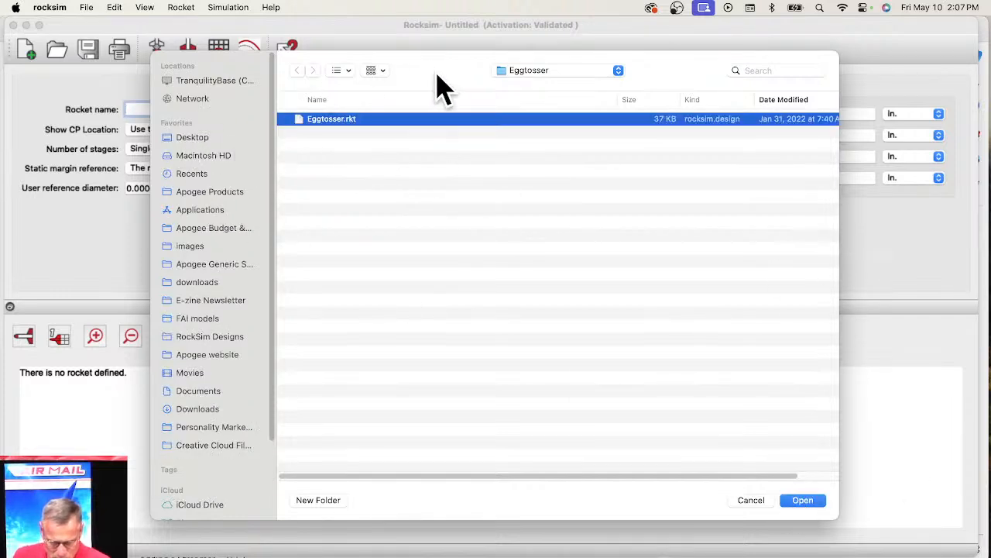
click(550, 89)
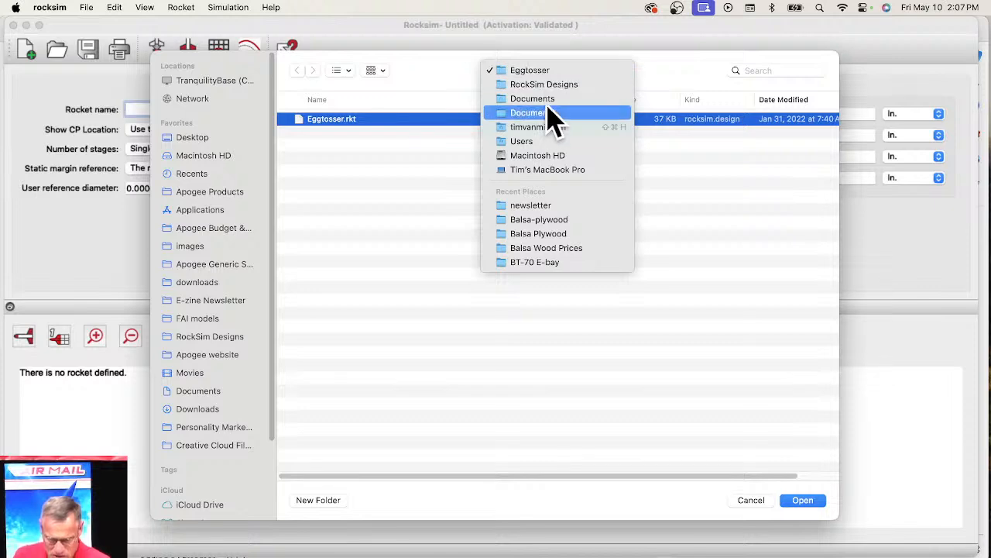
click(548, 85)
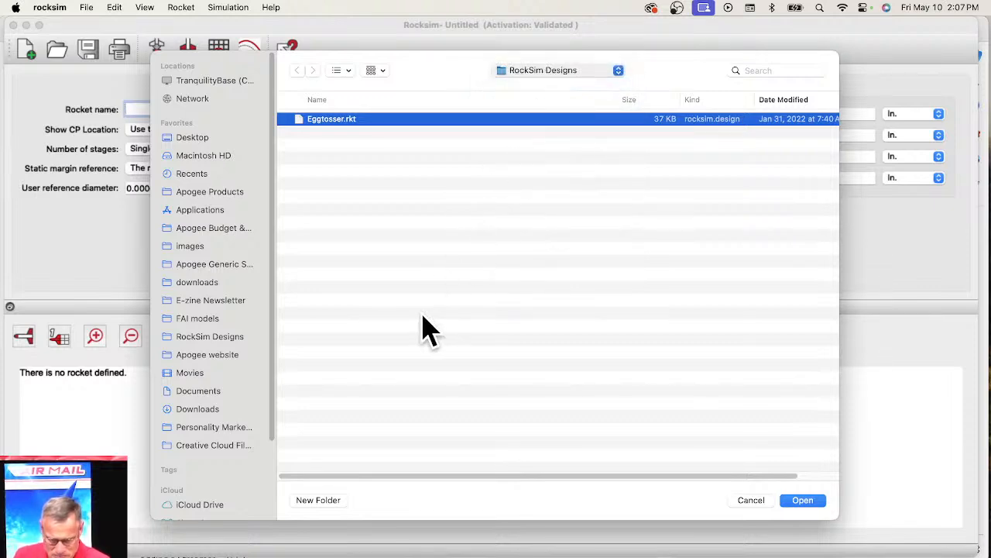
scroll(361, 328, down, 15)
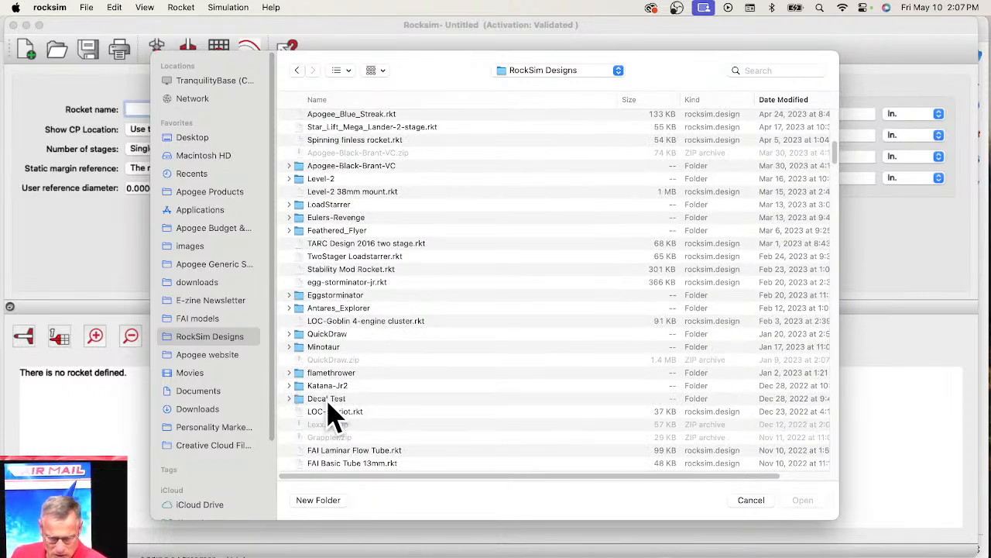
click(326, 387)
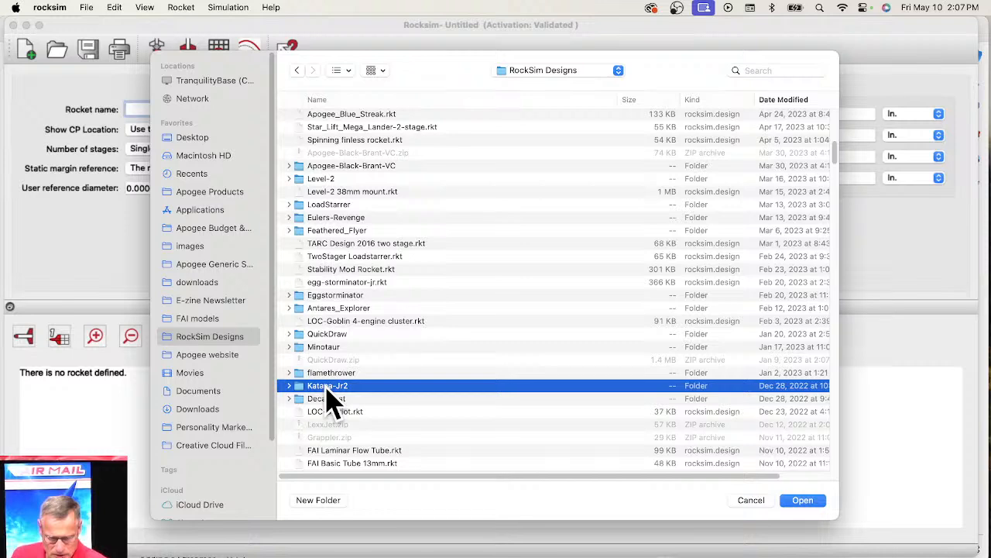
double_click(327, 387)
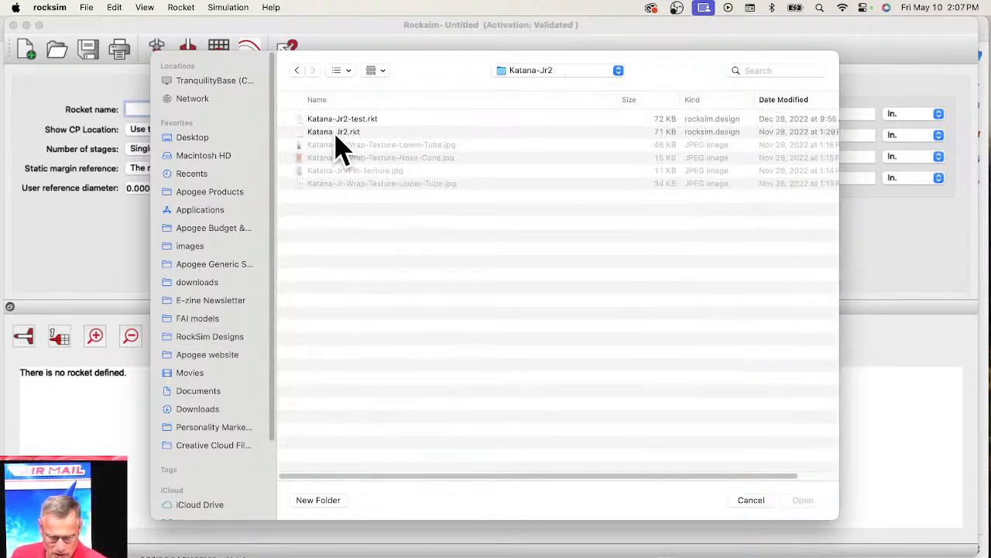
click(336, 133)
double_click(336, 133)
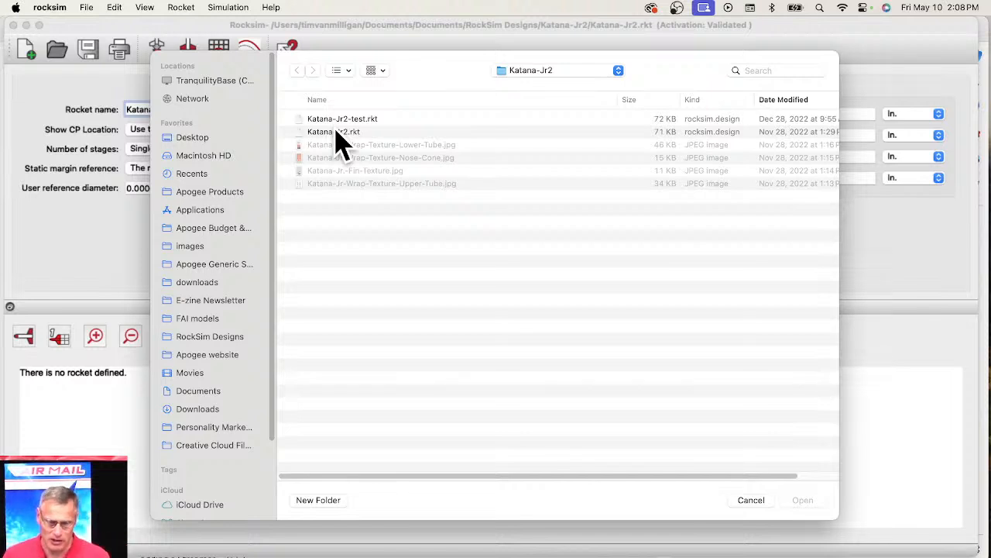
click(337, 134)
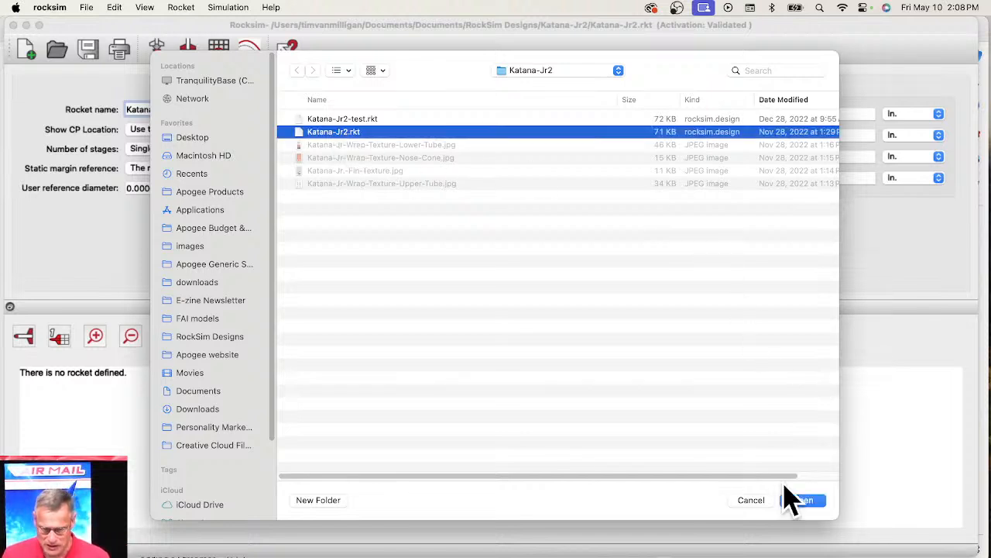
click(804, 502)
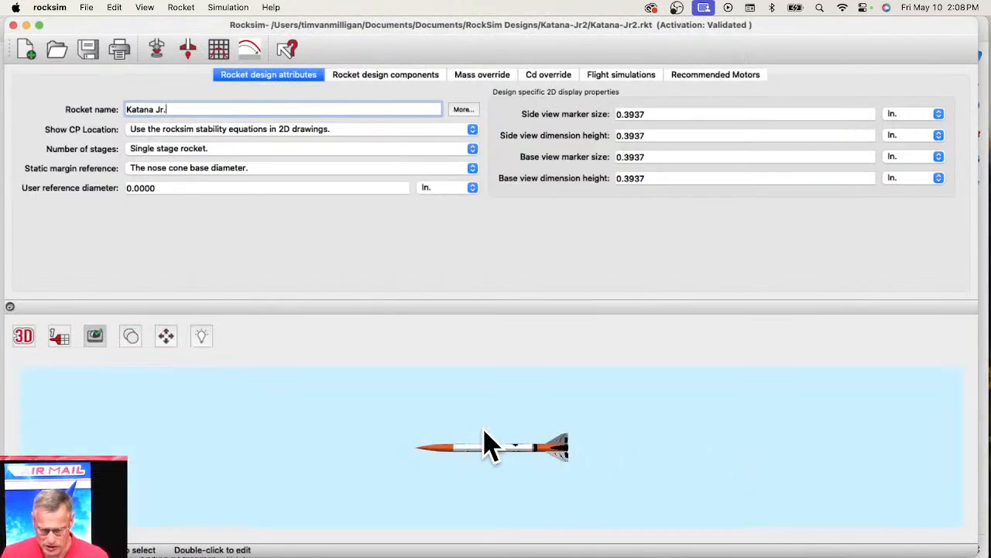
- Enlarge the Katana Jr. rocket in the 3D view and rotate it to show the name decal on its body
scroll(490, 447, up, 5)
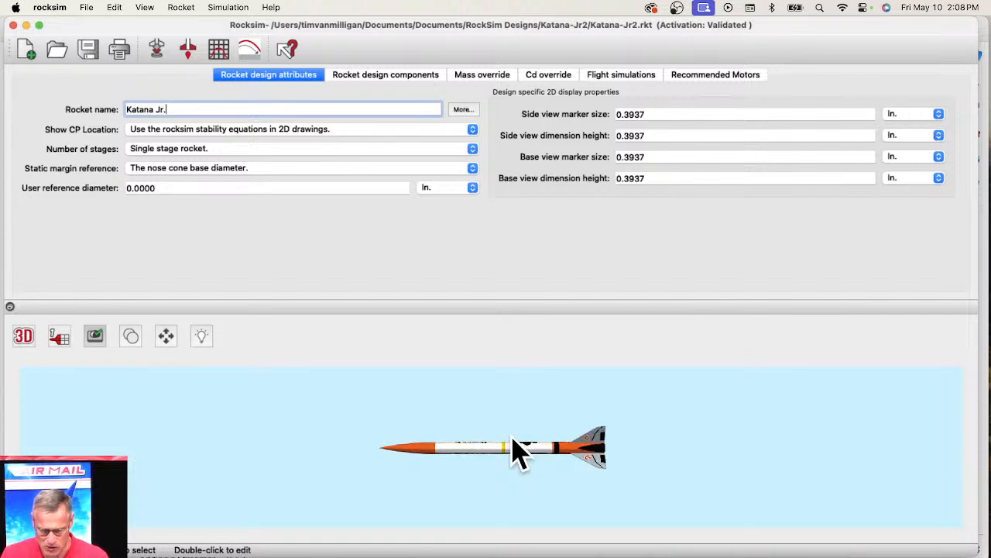
scroll(510, 433, up, 2)
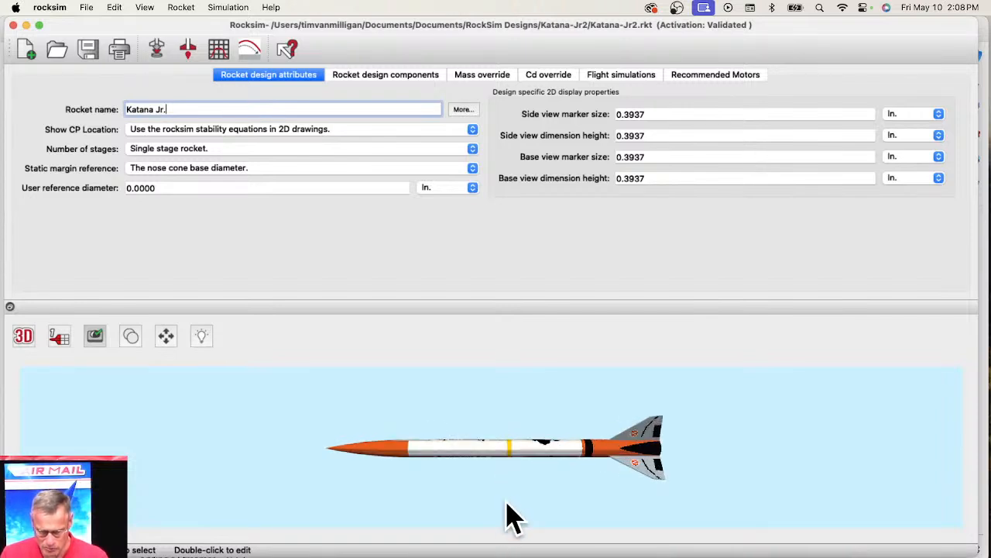
drag(508, 496, 515, 367)
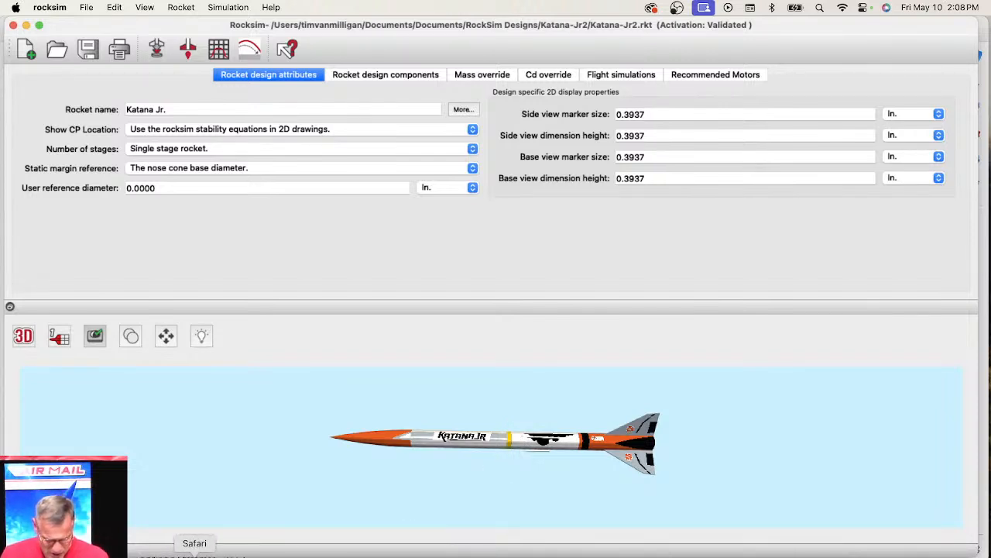
- Switch back to the RS Live Training page in Microsoft Edge, closing the Safari window opened by mistake
click(193, 554)
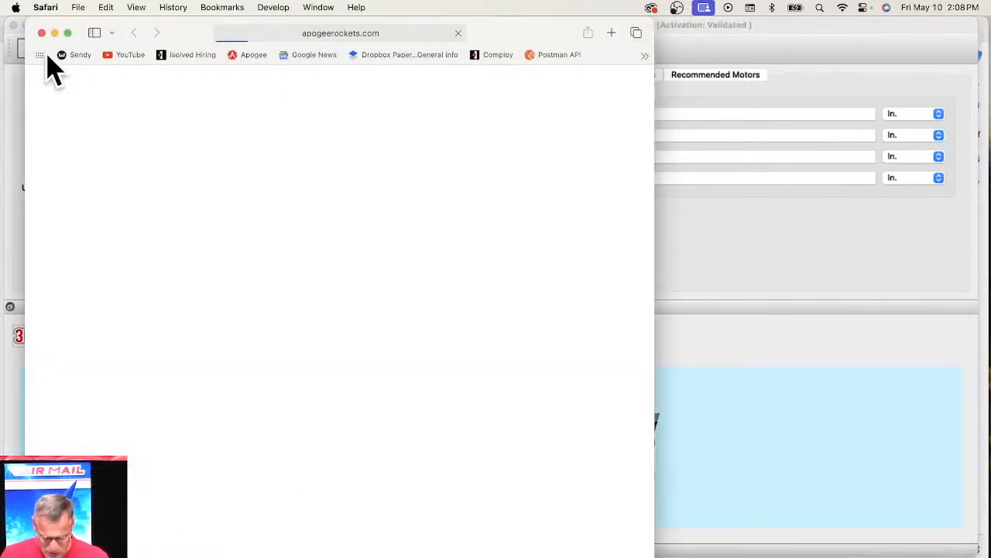
click(42, 33)
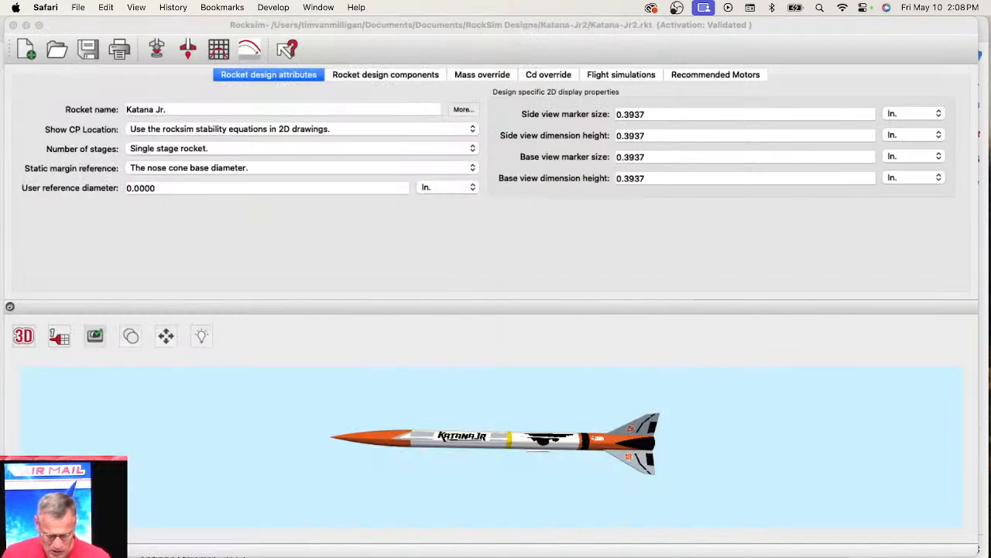
click(403, 552)
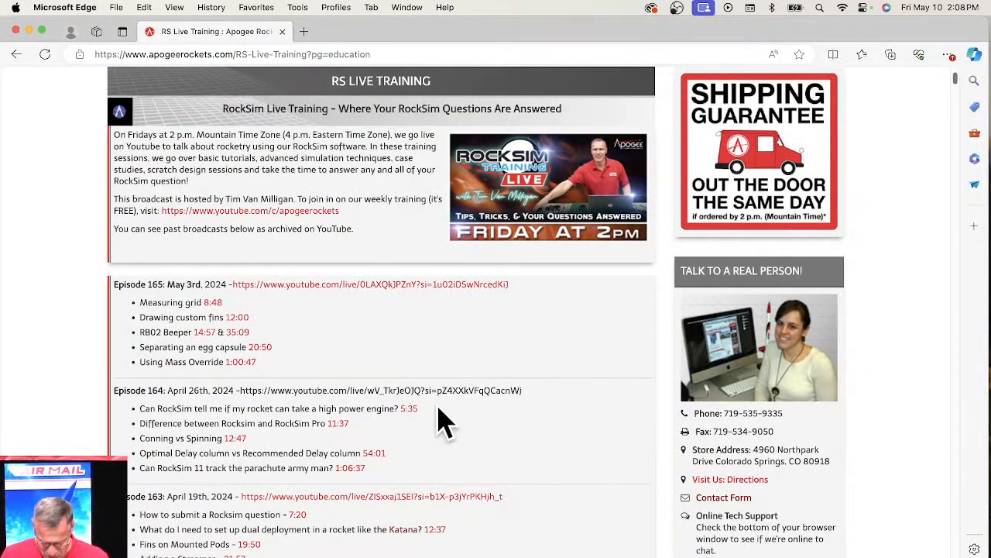
- Search the Apogee site for "Katana jr" and open the Katana Jr. kit's product page
scroll(573, 286, up, 3)
click(589, 191)
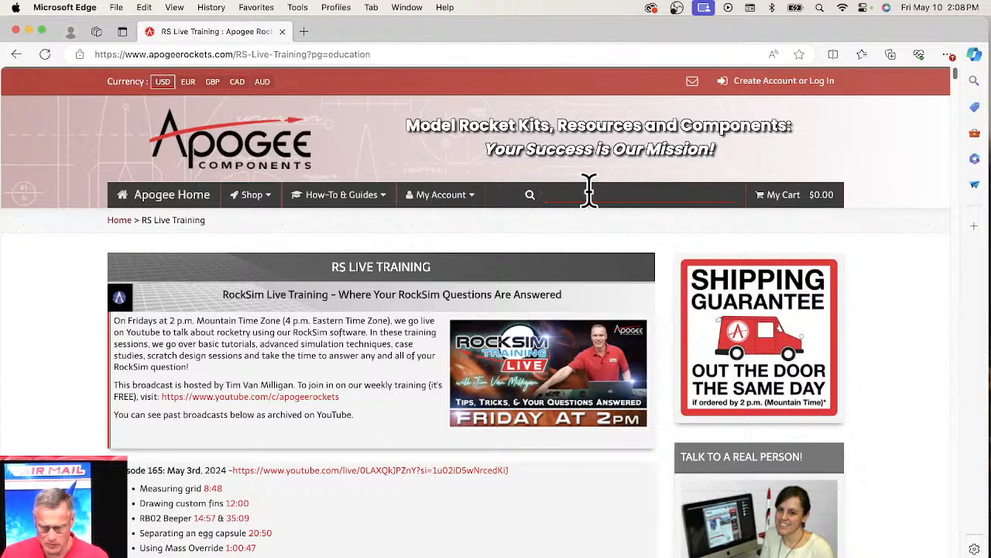
text(Katana )
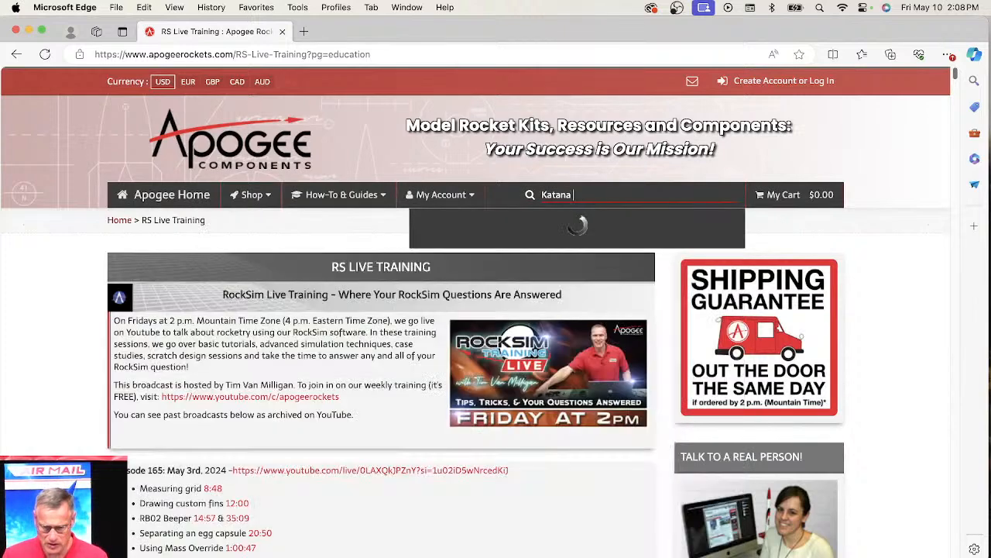
text(Jr)
key(BackSpace)
text(r)
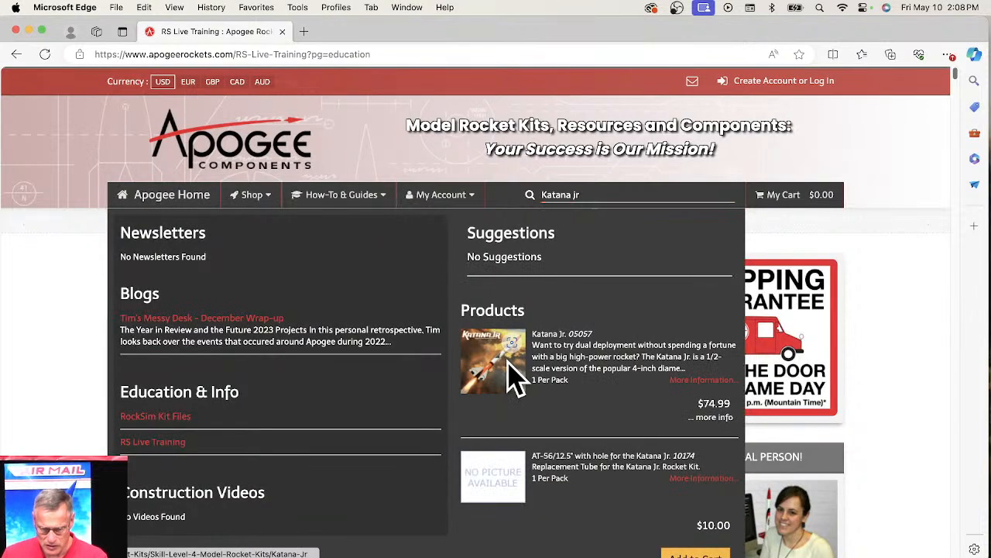
click(511, 375)
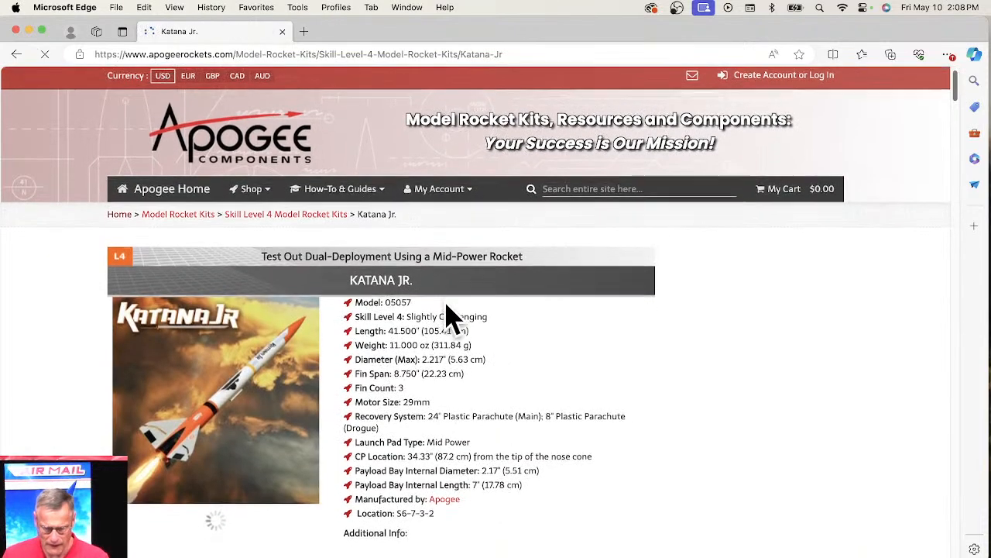
- View the enlarged Katana Jr. product photo, then return to the kit's product page
scroll(232, 364, down, 2)
click(230, 333)
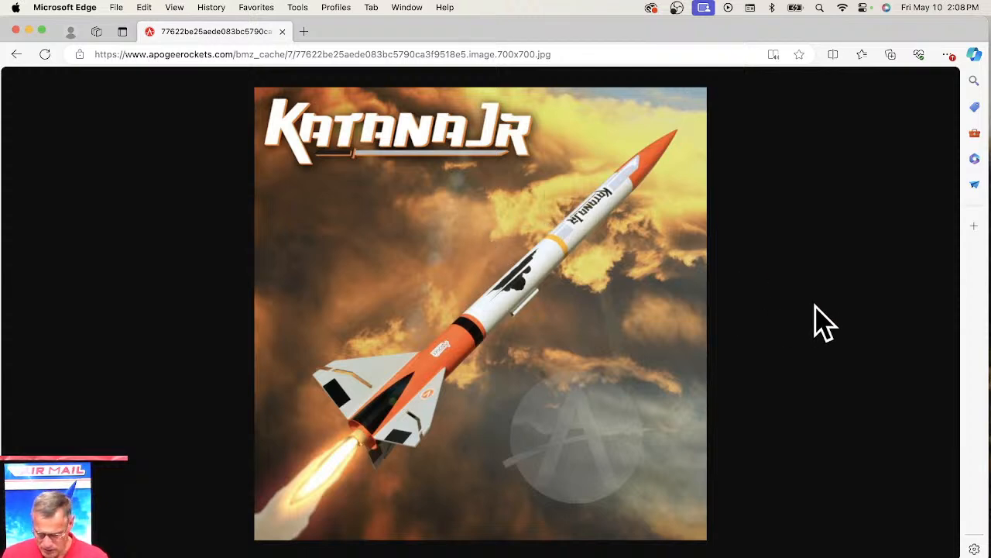
click(16, 54)
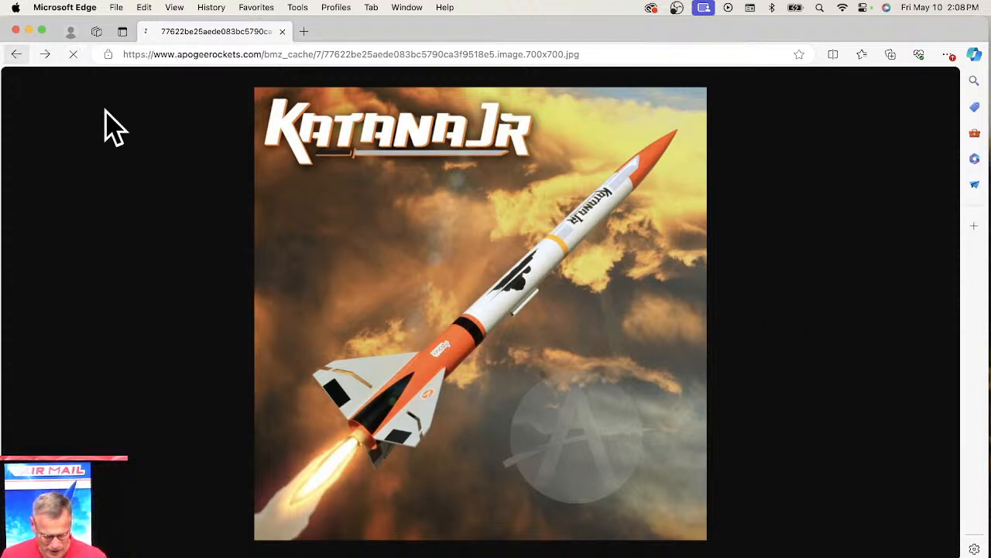
- Look through the Katana Jr. product page down to the section on the story behind the rocket
scroll(506, 357, down, 2)
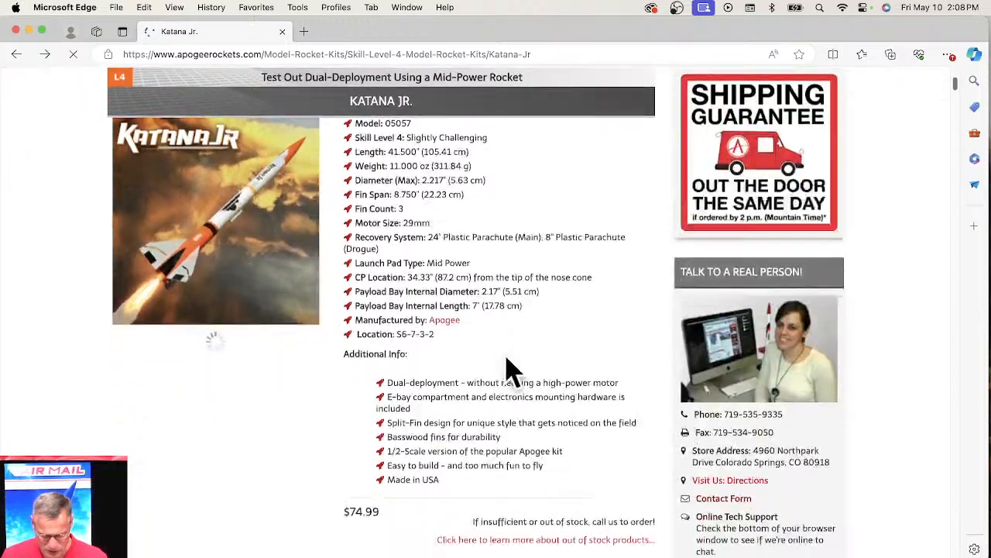
scroll(409, 321, down, 10)
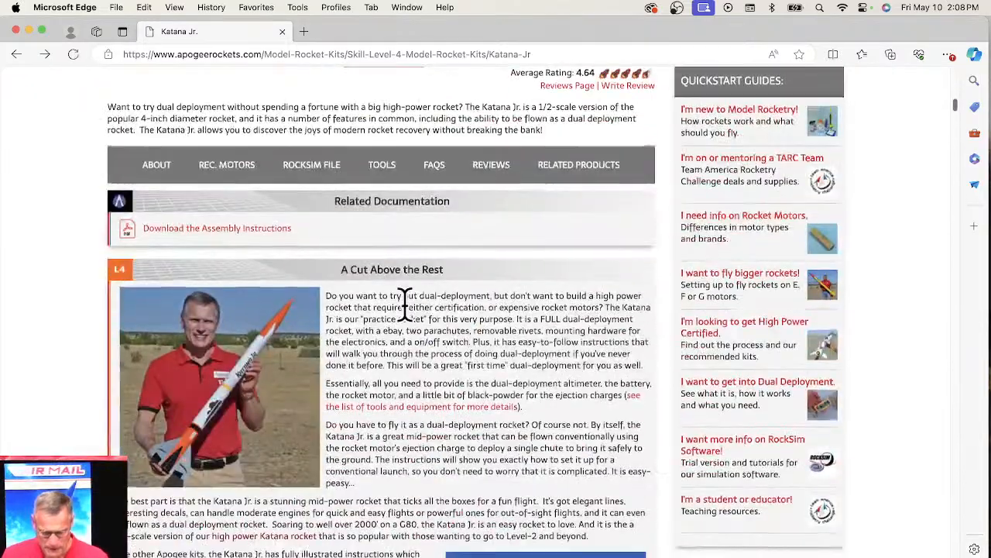
scroll(404, 305, down, 2)
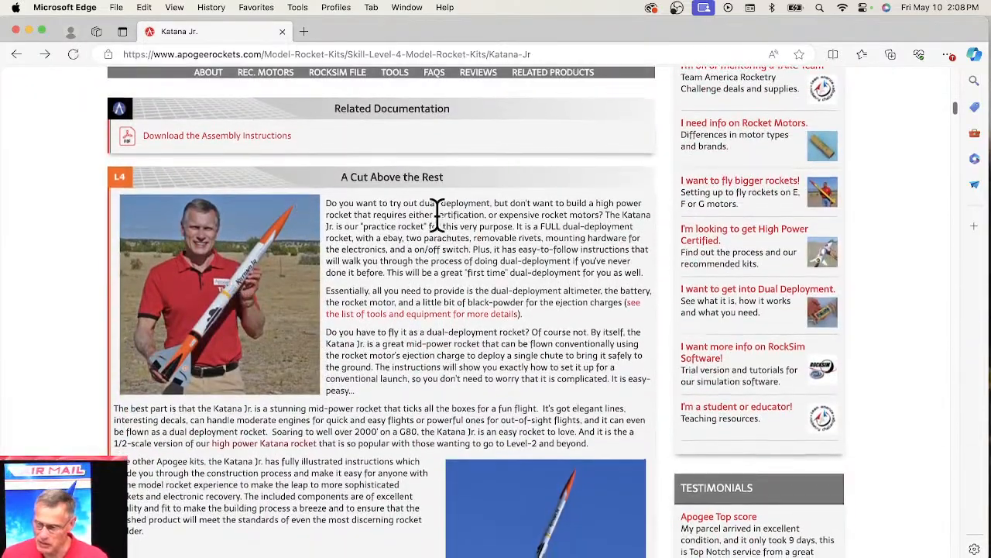
scroll(437, 215, down, 10)
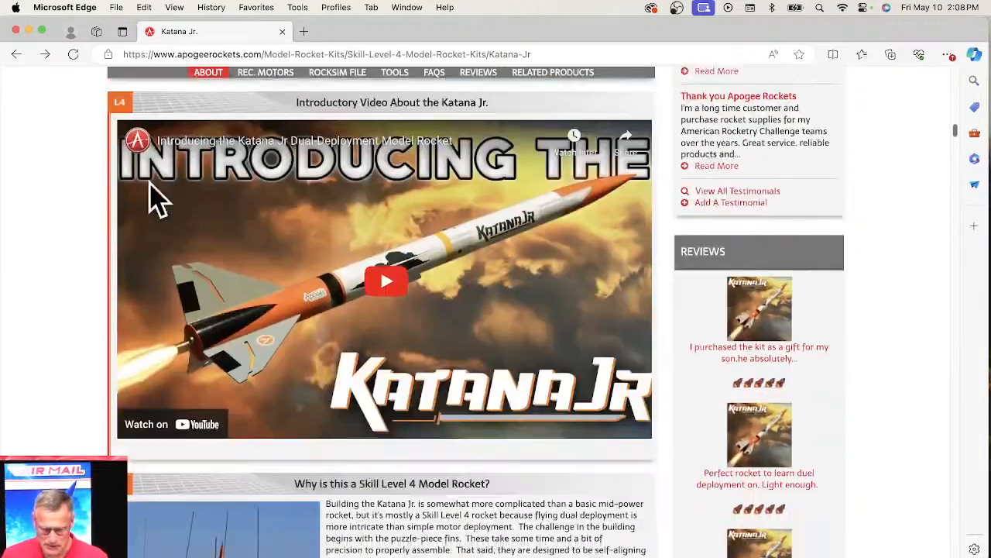
scroll(47, 225, down, 10)
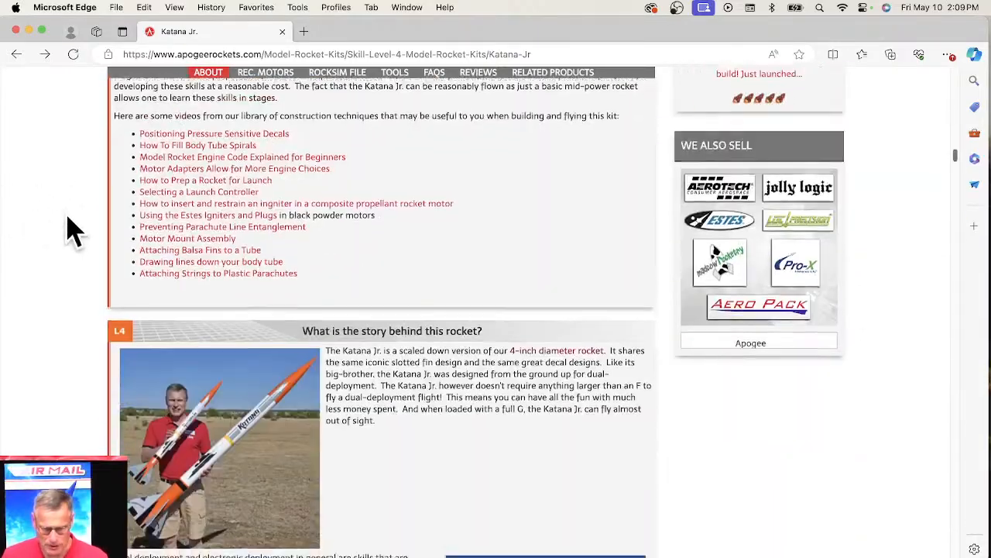
scroll(74, 231, down, 3)
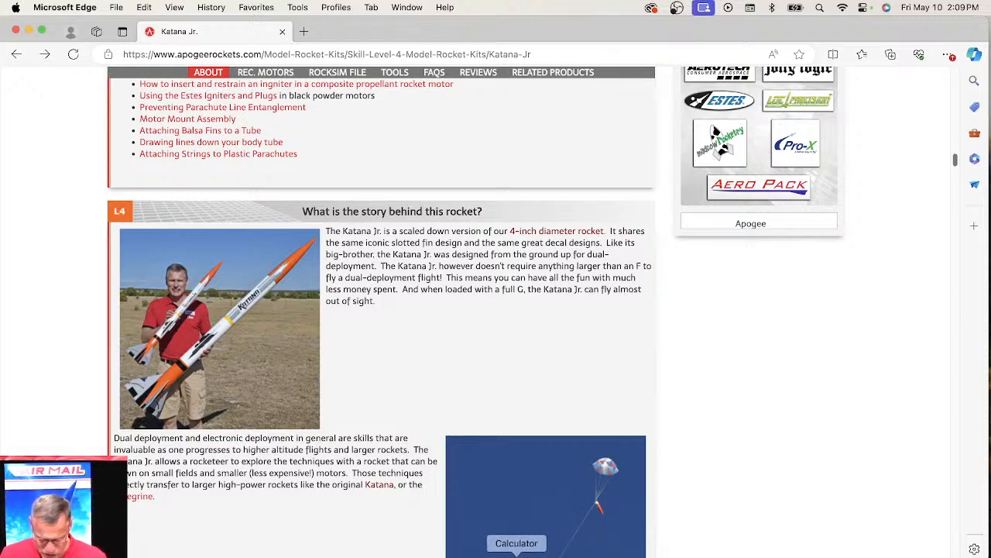
- Switch to RockSim, show the Katana Jr. flight simulations and open the properties for a new simulation
click(449, 551)
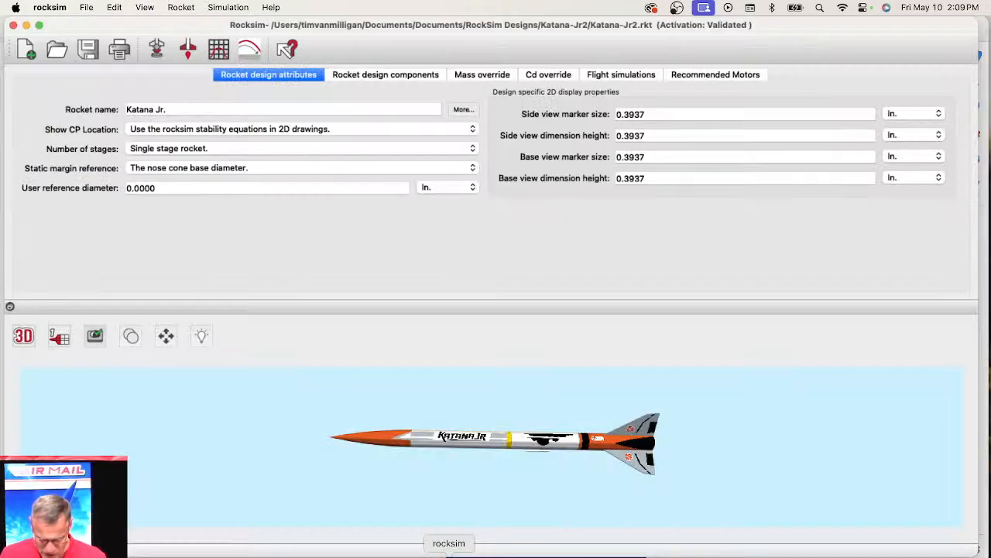
click(627, 78)
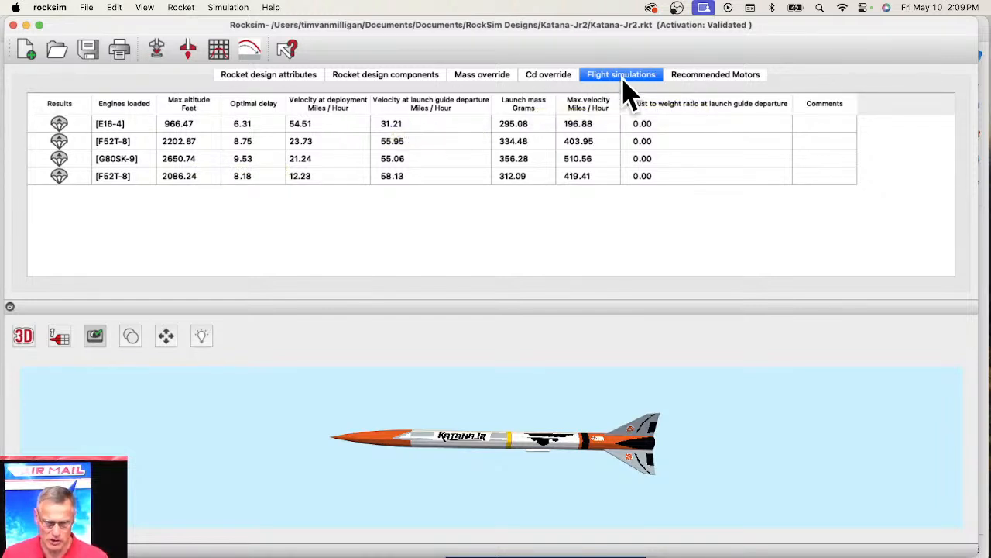
click(157, 51)
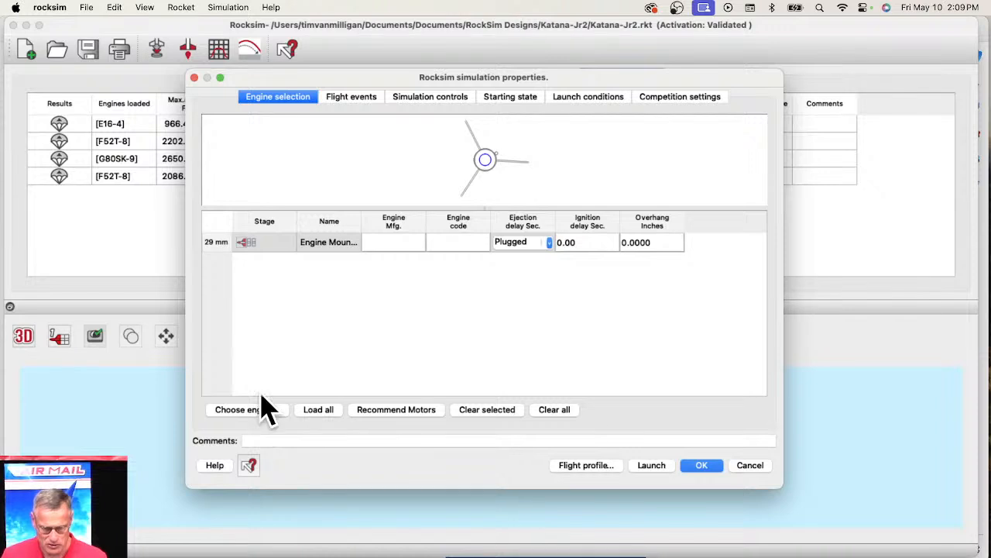
drag(295, 72, 376, 68)
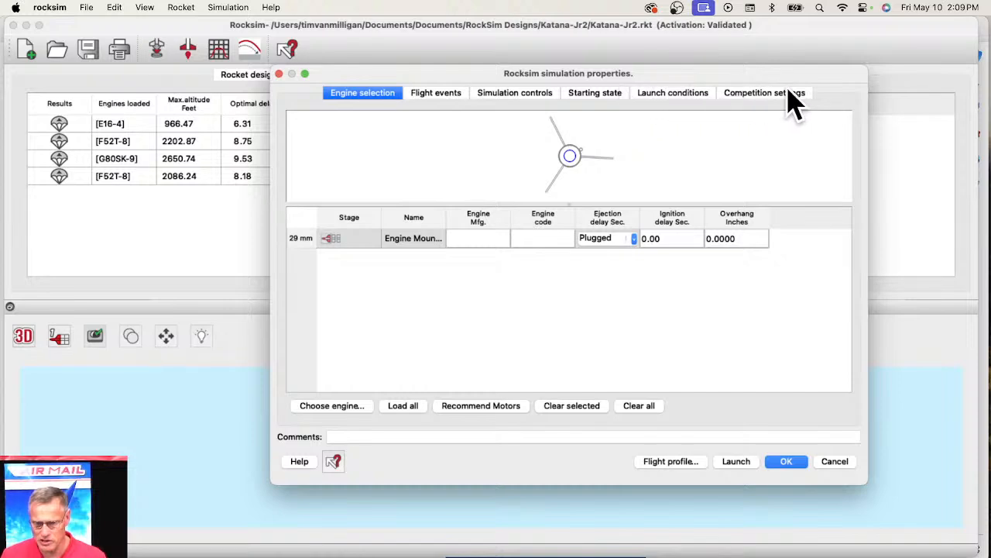
- Load the Aerotech F42T engine with an ejection delay of 8 seconds and an engine overhang of 0.5 in
click(326, 407)
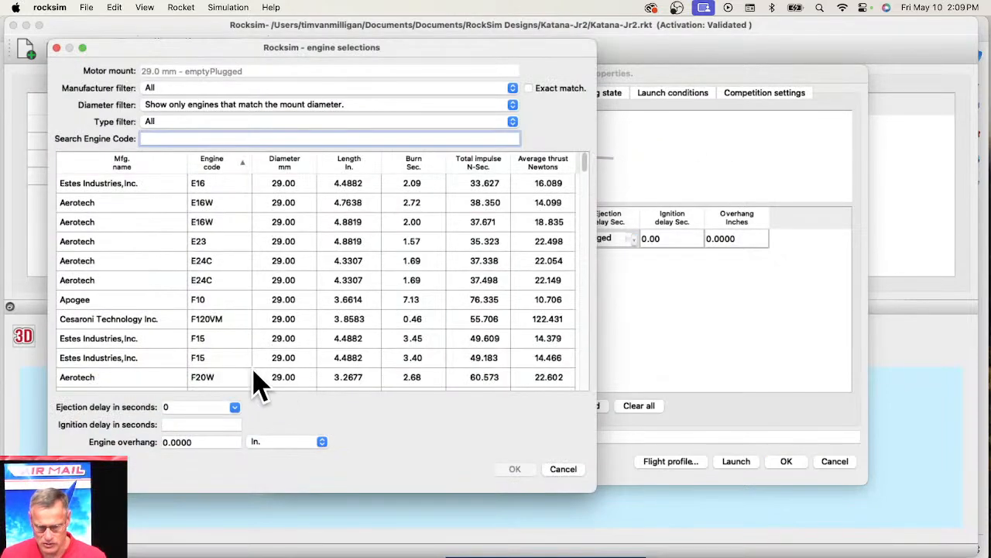
scroll(225, 358, down, 10)
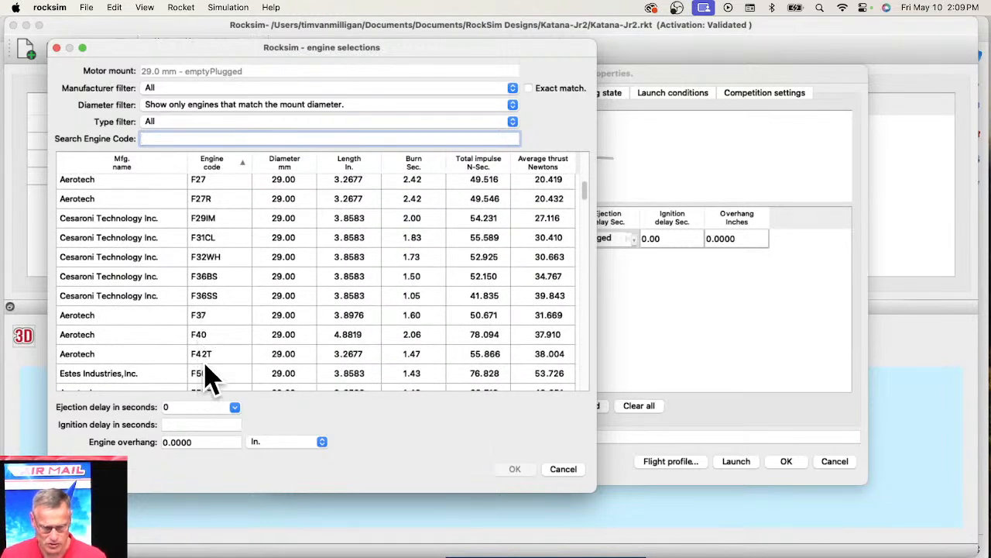
click(208, 354)
click(236, 408)
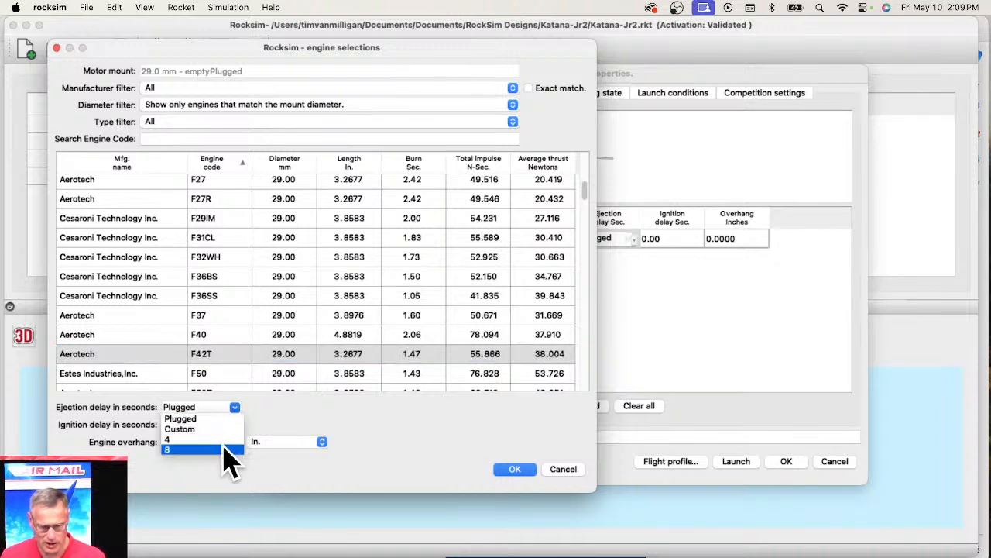
click(224, 448)
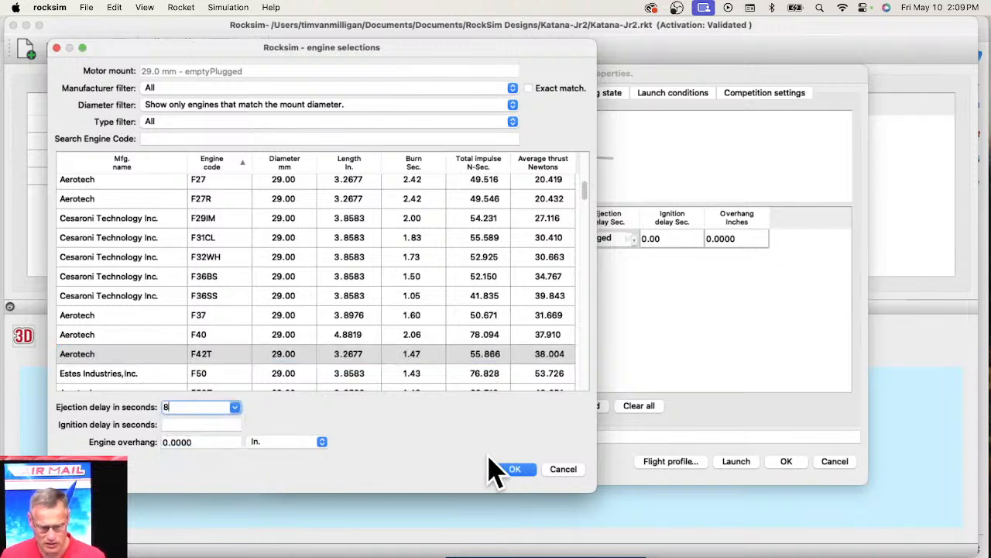
click(199, 440)
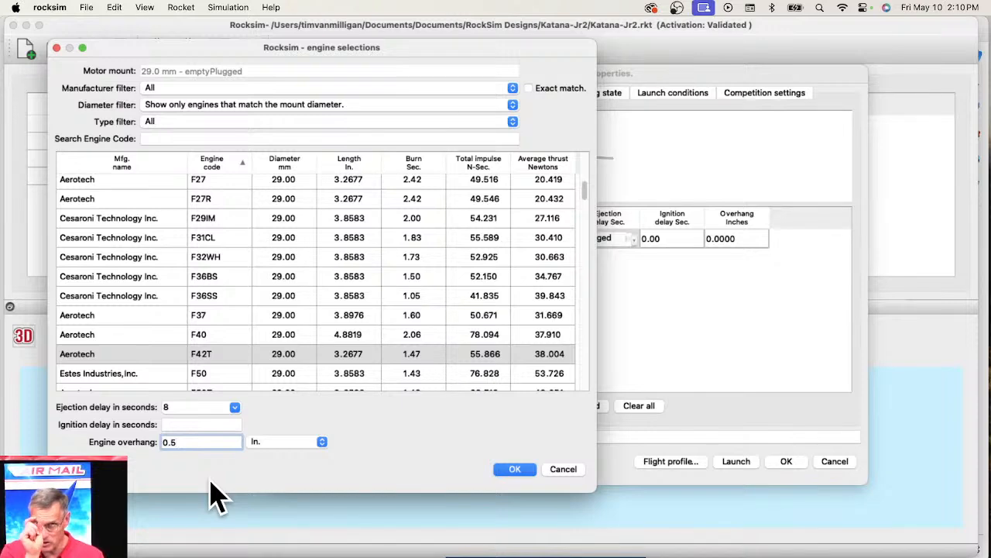
click(515, 470)
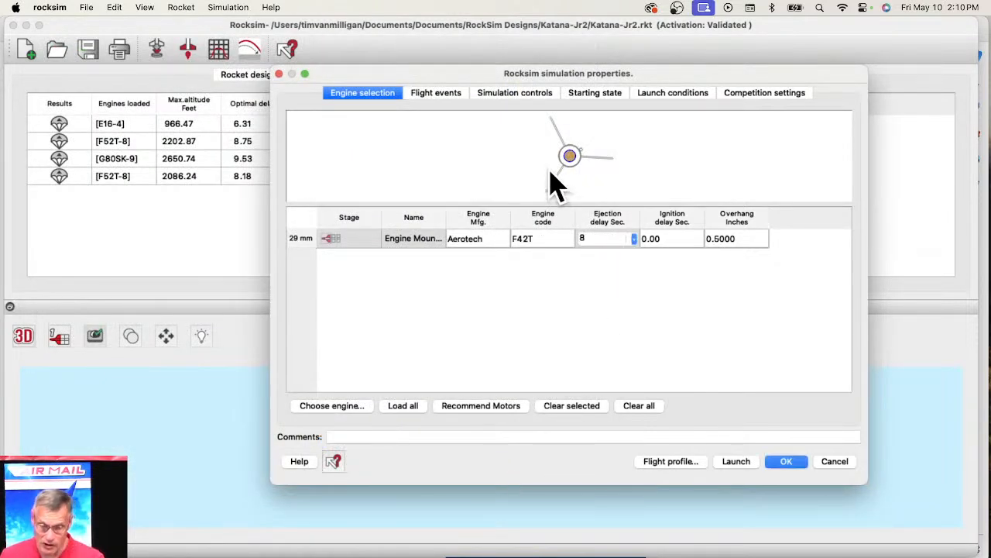
- Set the 12" parachute to deploy at apogee and the 24" parachute to deploy at an altitude of 200 ft
click(434, 97)
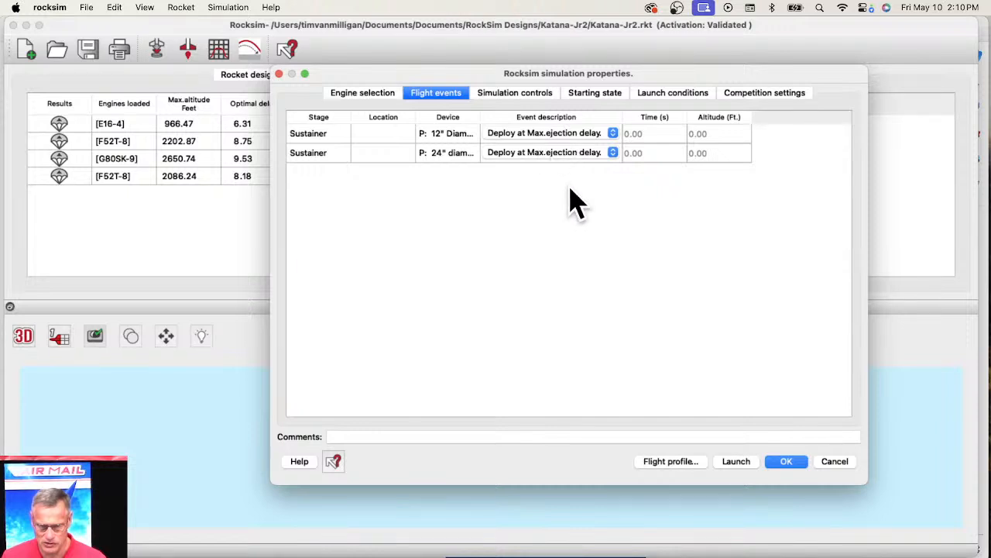
click(614, 135)
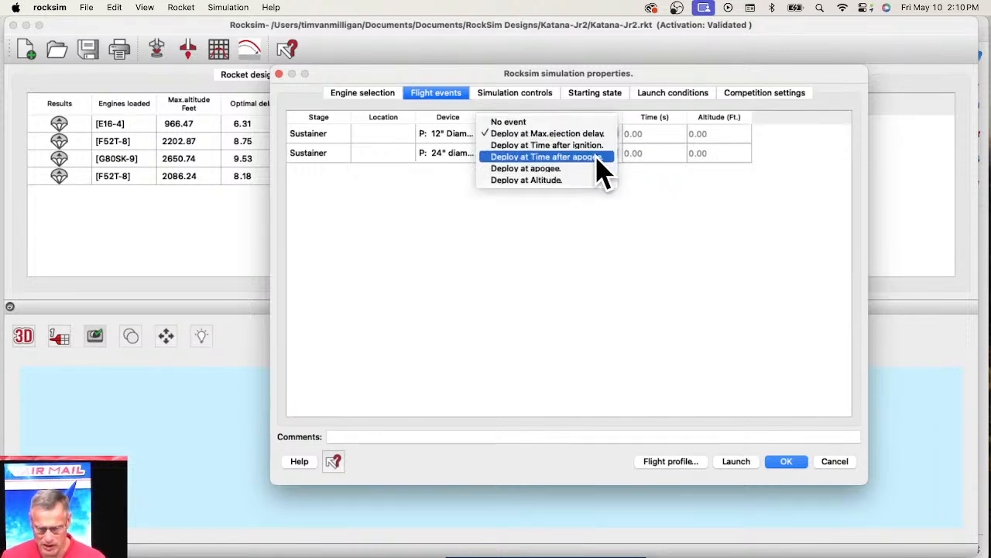
click(565, 168)
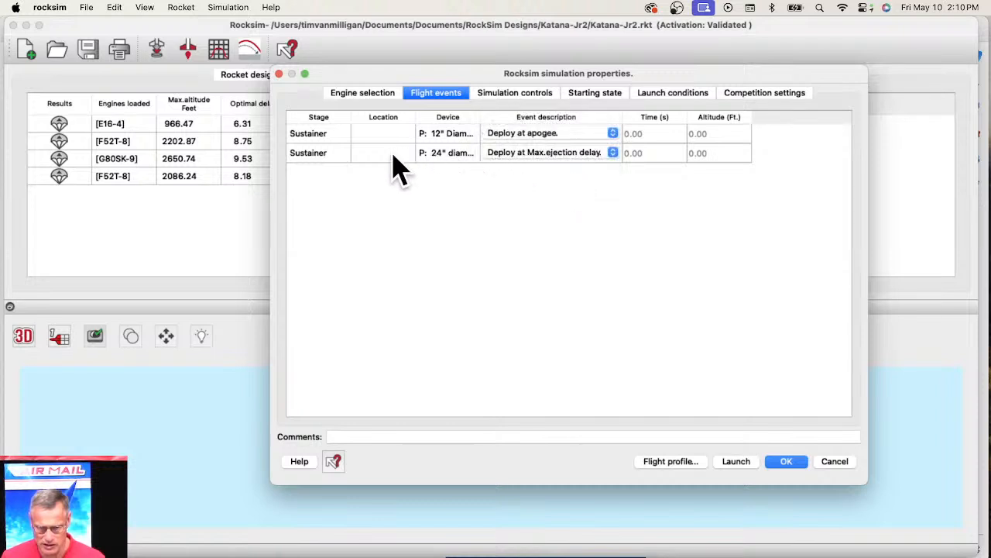
click(570, 154)
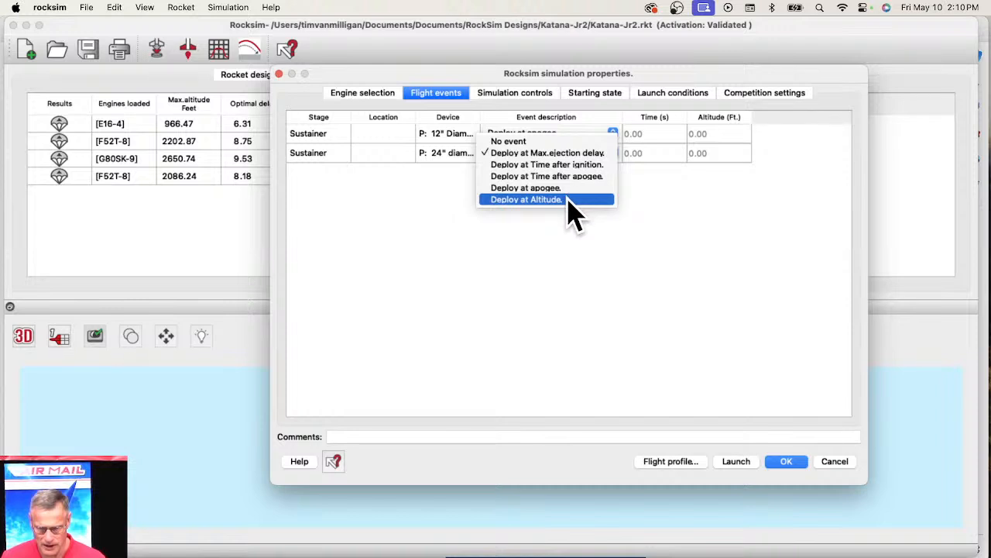
click(568, 200)
click(701, 153)
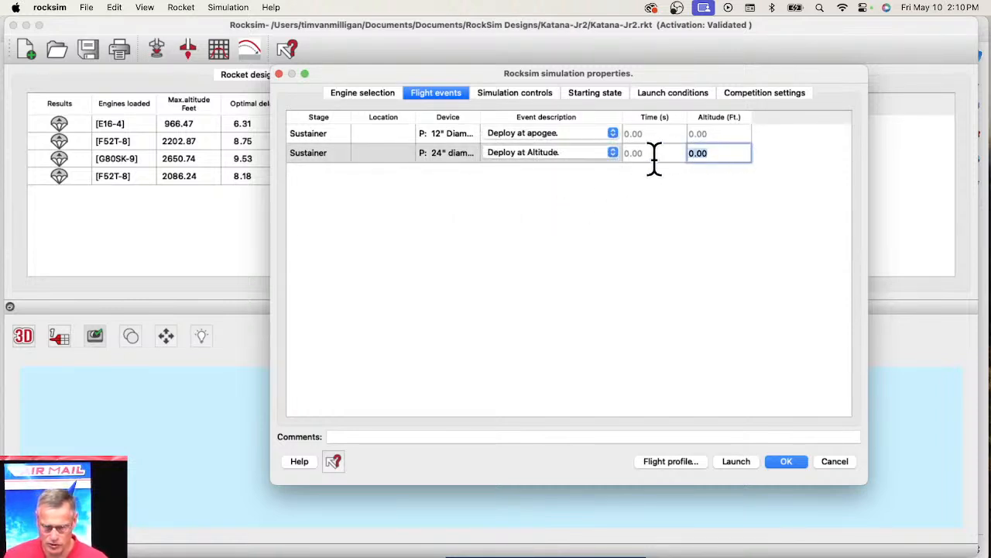
key(Return)
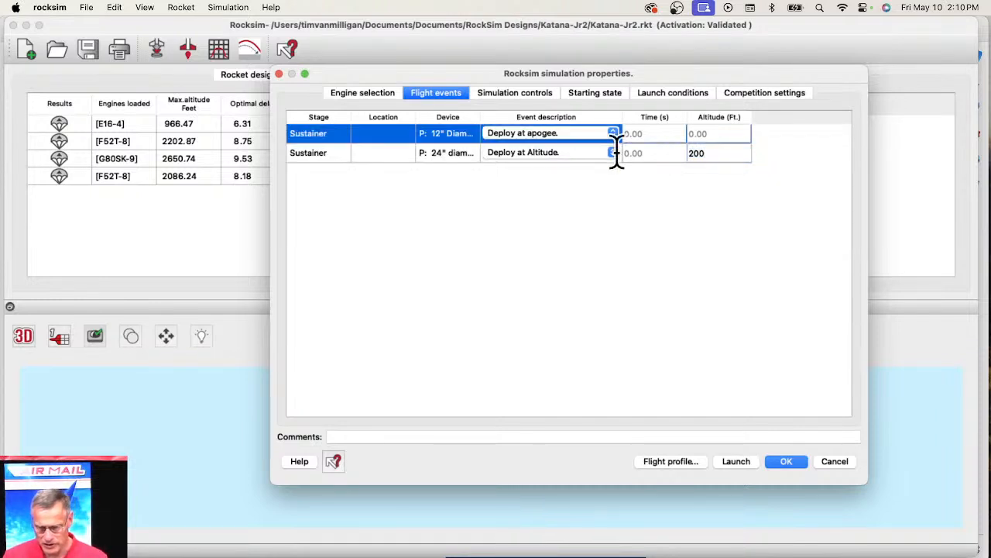
- Review the simulation controls and set the launch angle in the starting state to .1 degrees
click(533, 98)
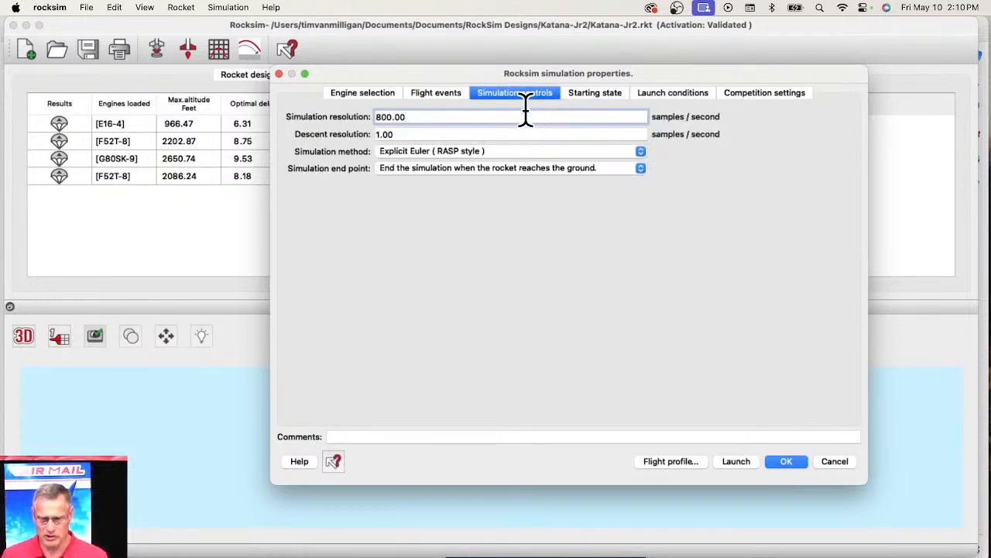
click(594, 99)
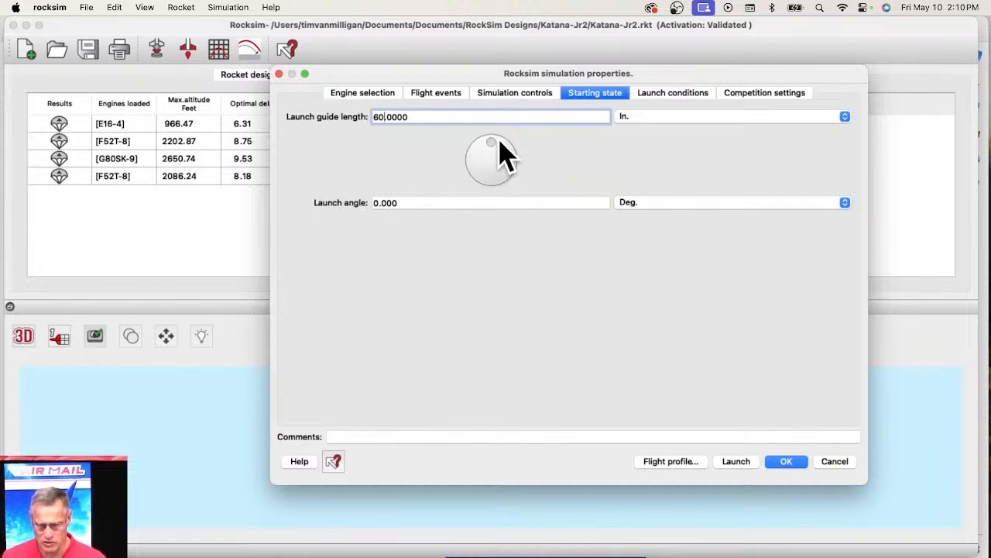
mouse_move(498, 148)
mouse_down()
mouse_move(507, 152)
mouse_move(474, 147)
mouse_move(500, 132)
mouse_up()
drag(396, 208, 358, 208)
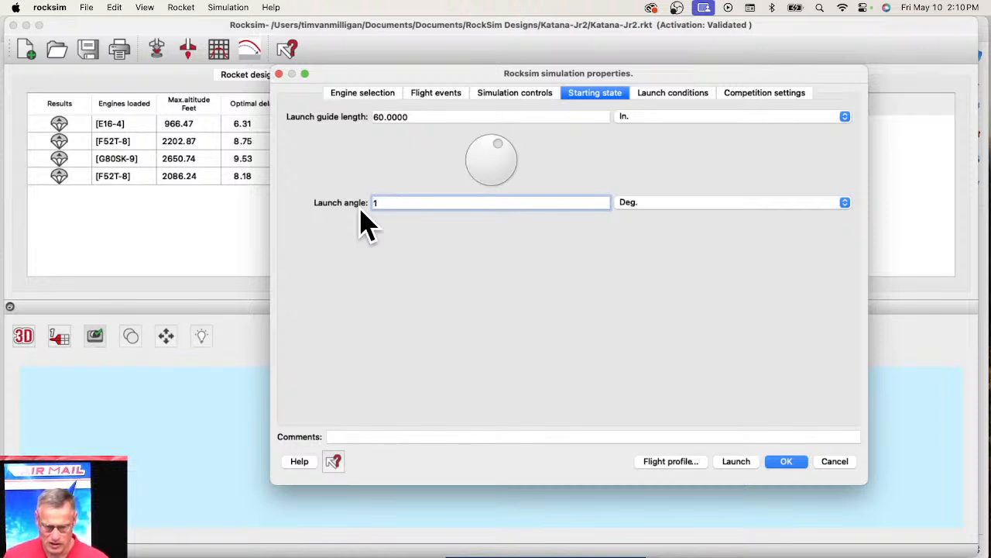
key(Tab)
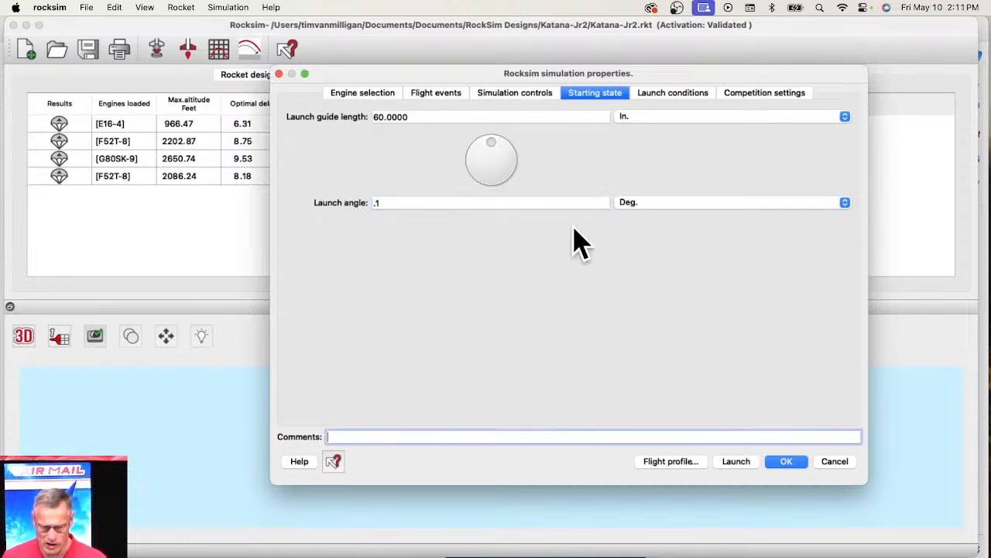
- Review the launch conditions, then run the simulation with its 2D flight profile and play the flight animation
click(673, 92)
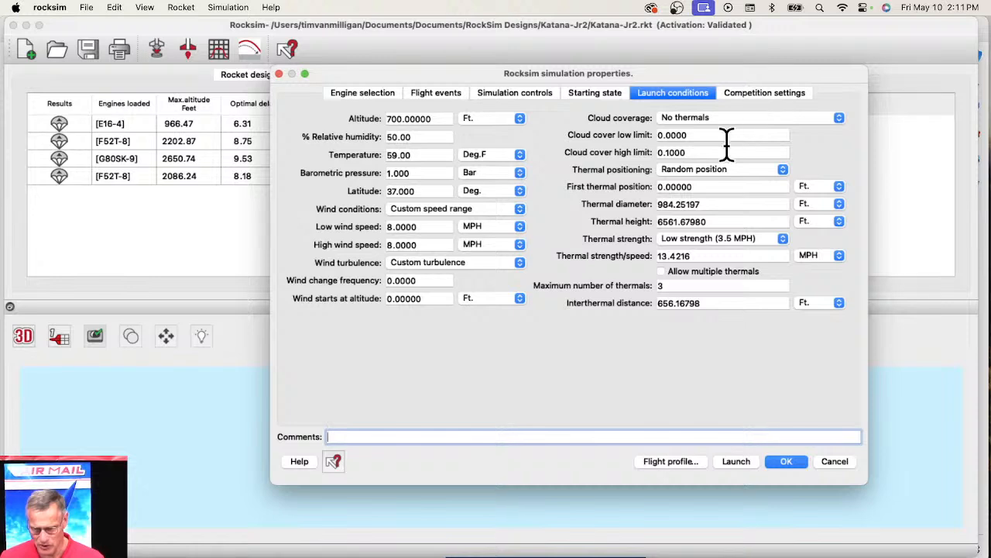
click(676, 463)
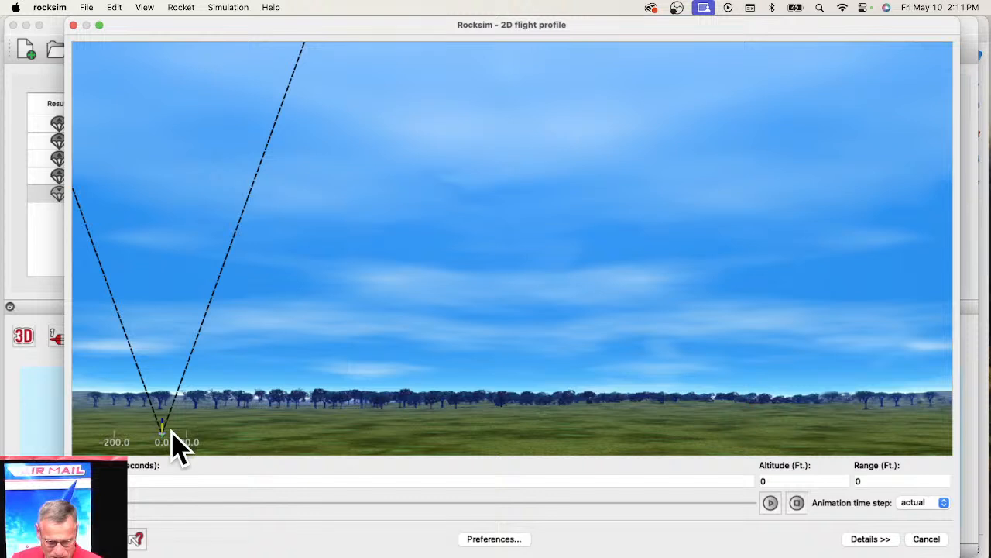
click(770, 504)
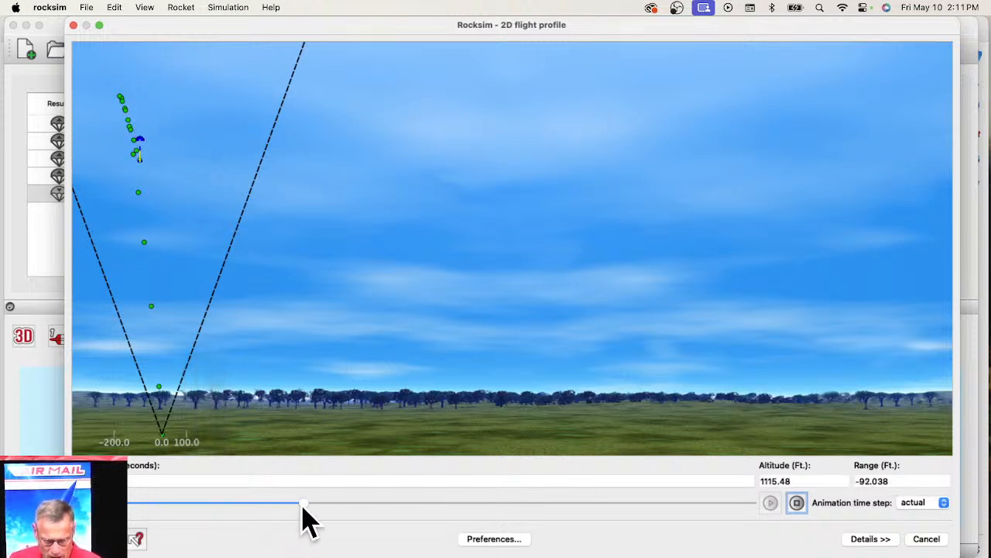
- Run the flight animation through to landing and close the 2D flight profile
drag(303, 507, 770, 509)
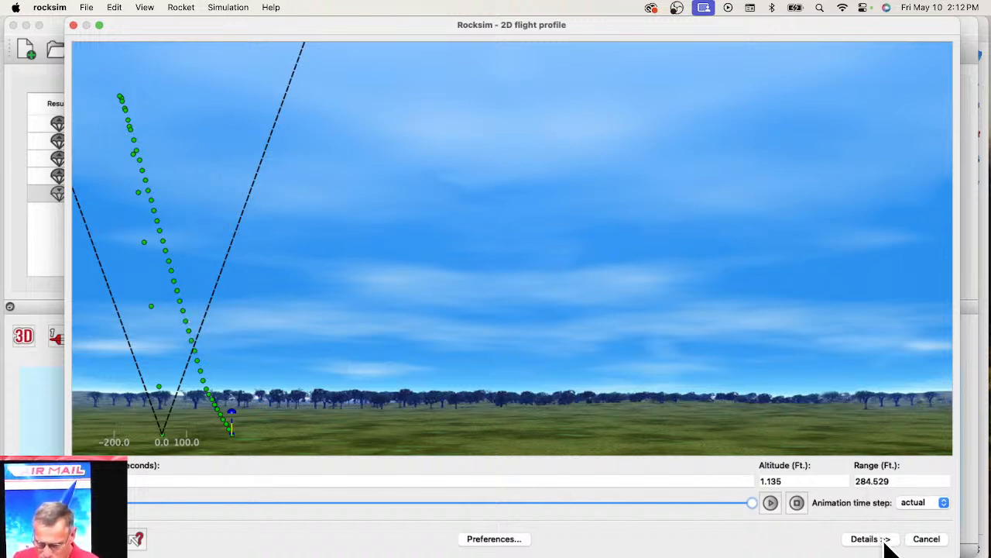
click(926, 539)
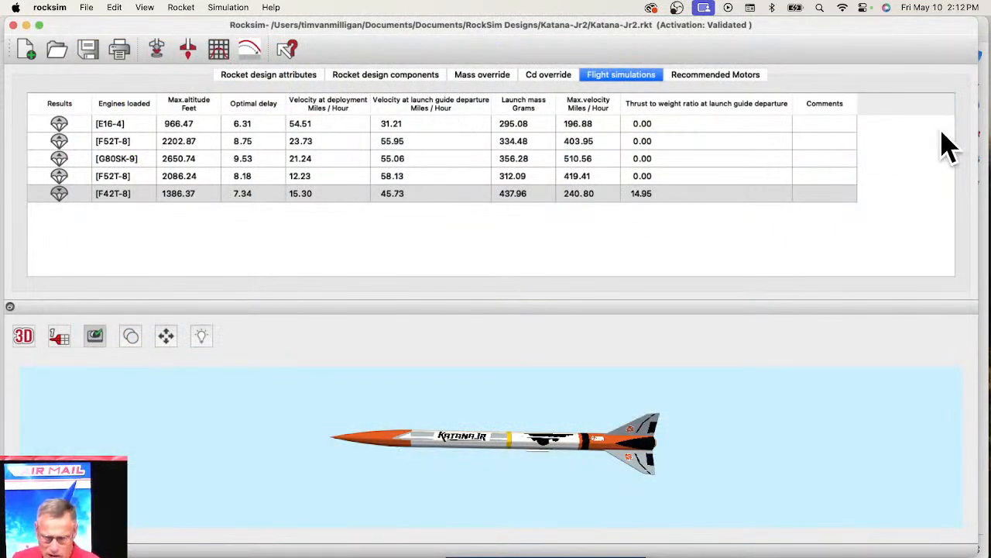
- Switch to Numbers to view the existing simulation table spreadsheet, and put its window away to return to the RockSim results
drag(990, 543, 312, 21)
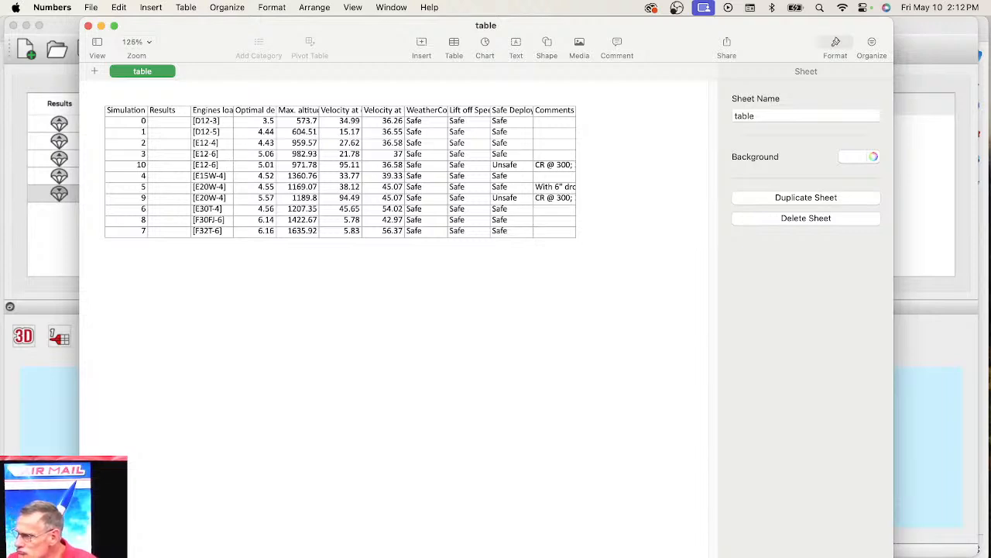
drag(355, 37, 392, 42)
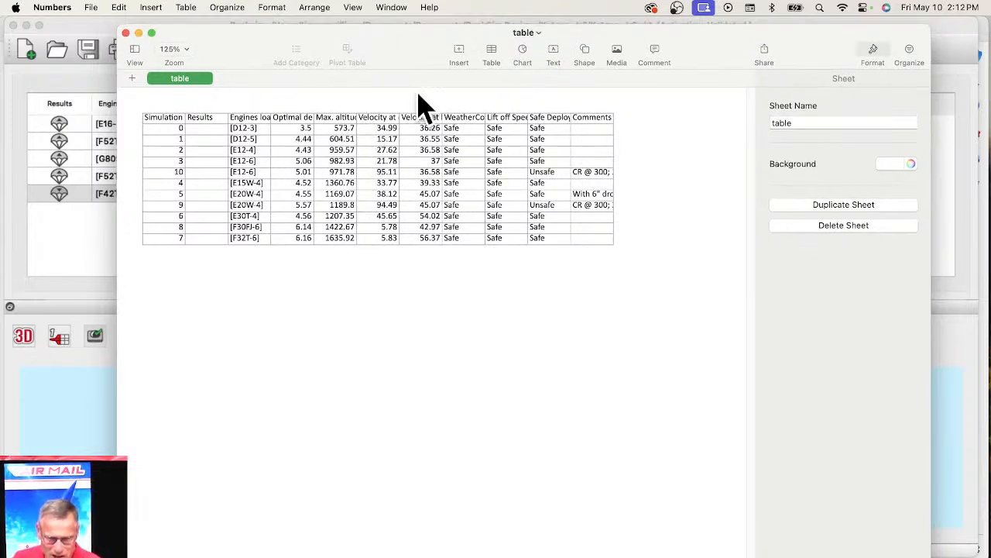
drag(248, 54, 990, 108)
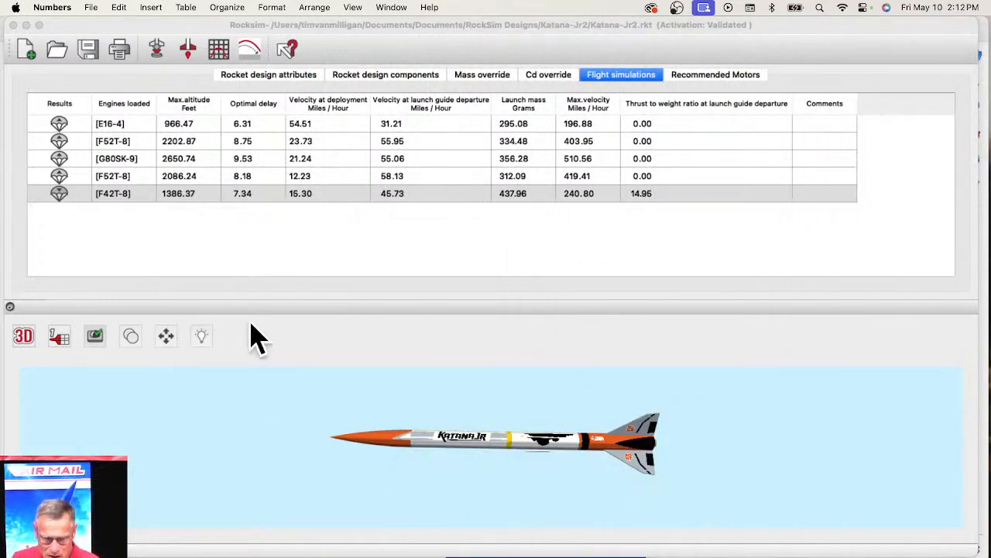
- Export the flight simulations table to the Desktop as table.csv
right_click(450, 143)
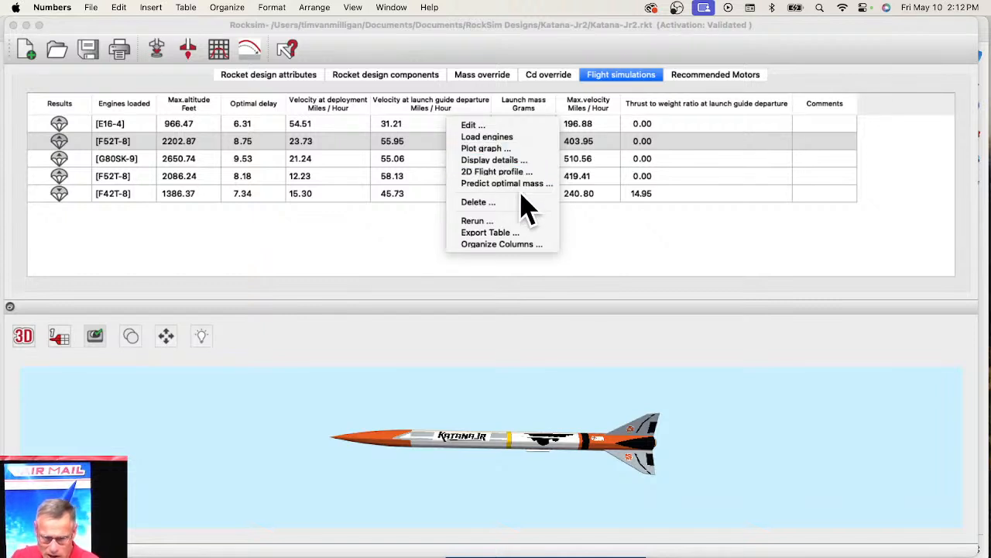
click(703, 210)
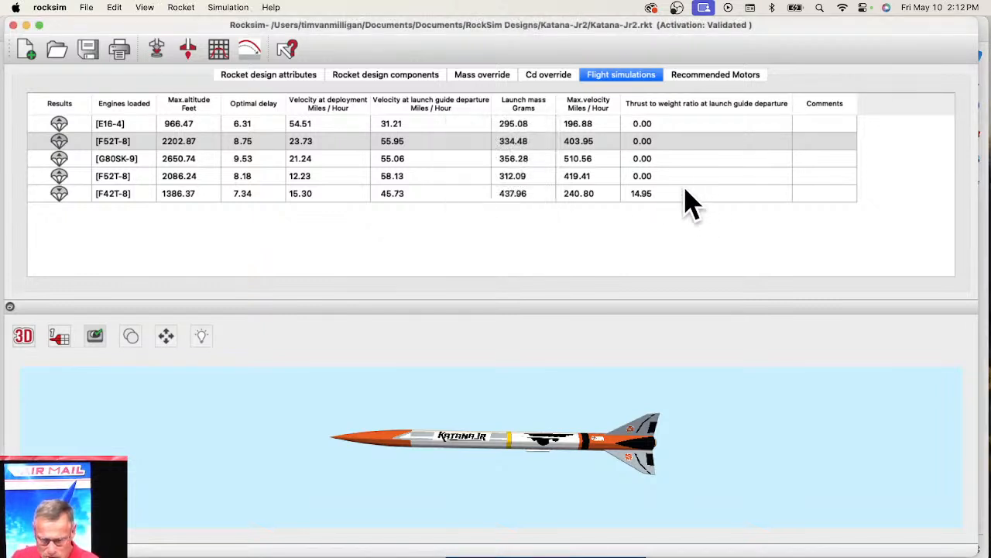
right_click(686, 193)
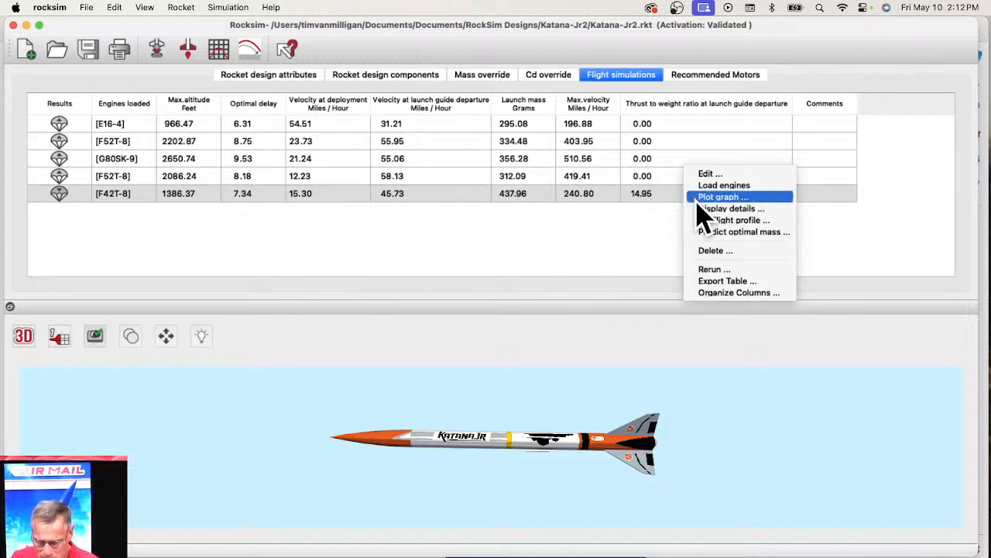
click(729, 283)
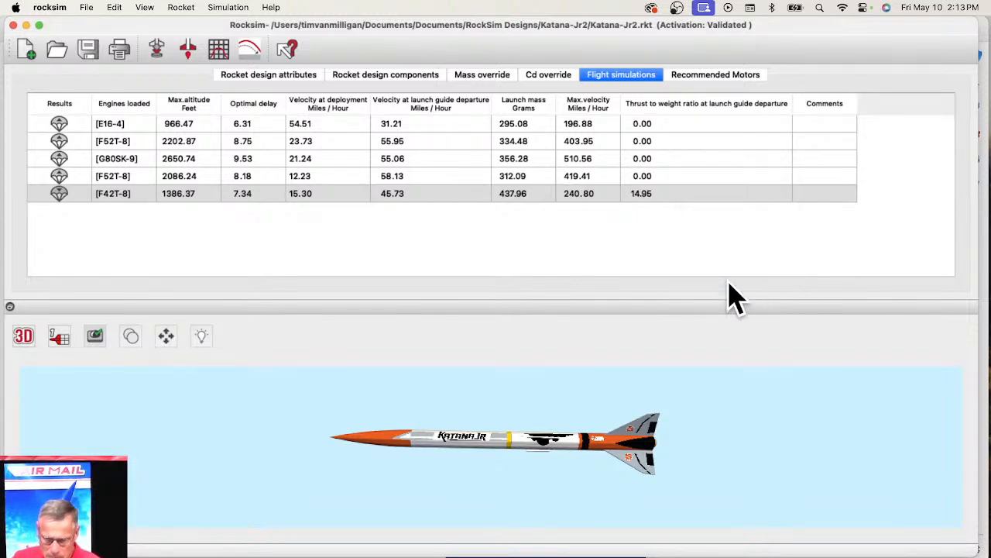
scroll(325, 193, up, 3)
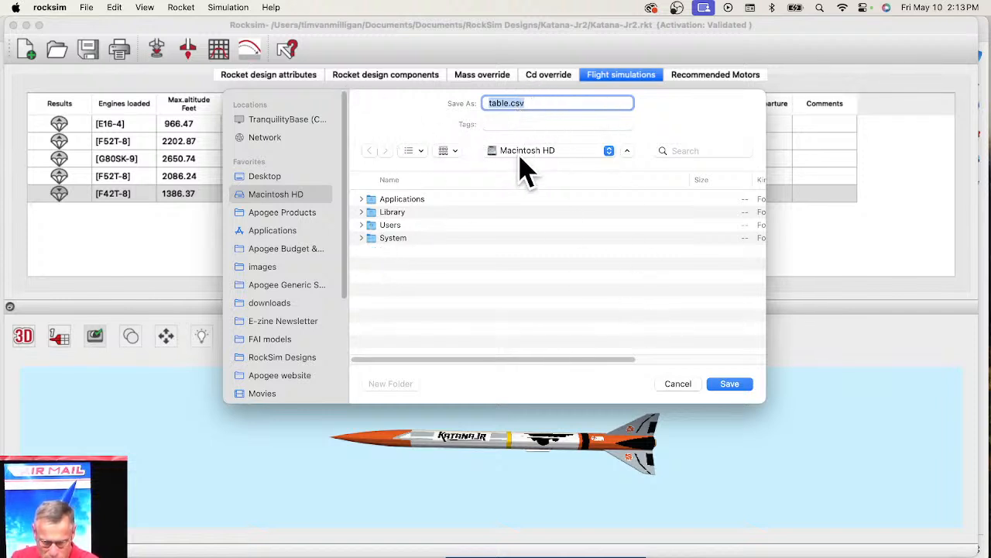
click(265, 177)
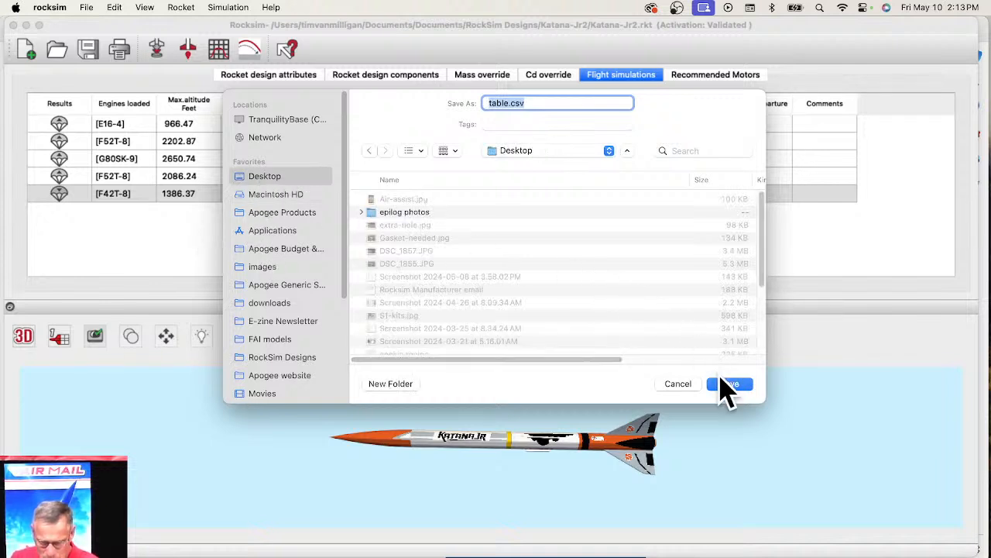
click(727, 384)
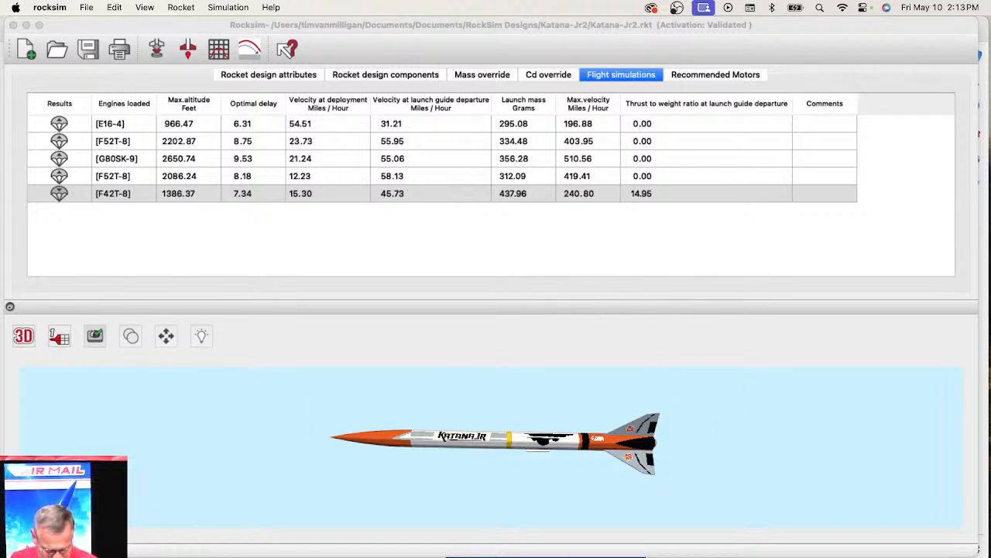
- Switch to Finder and open the exported table.csv from the Desktop in Numbers
right_click(30, 551)
click(32, 331)
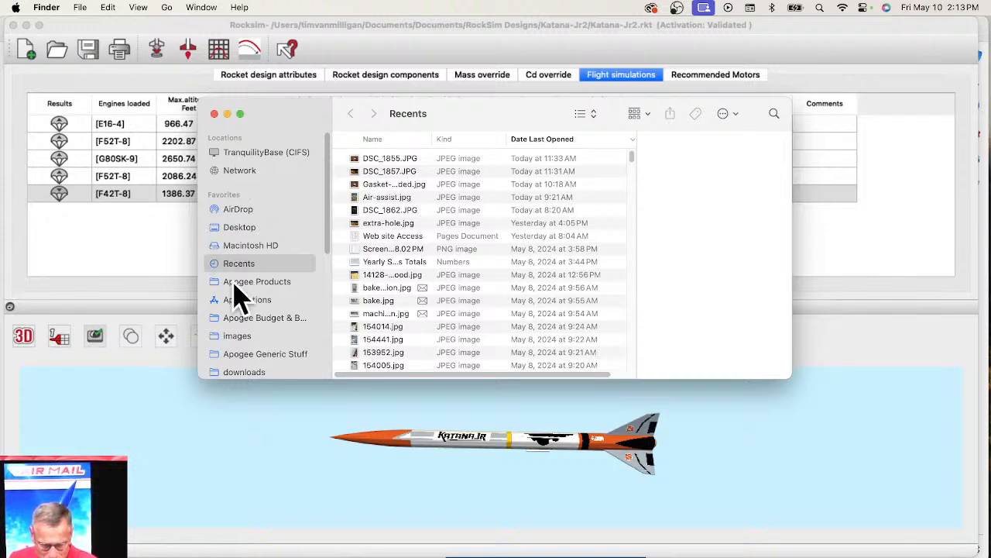
click(238, 209)
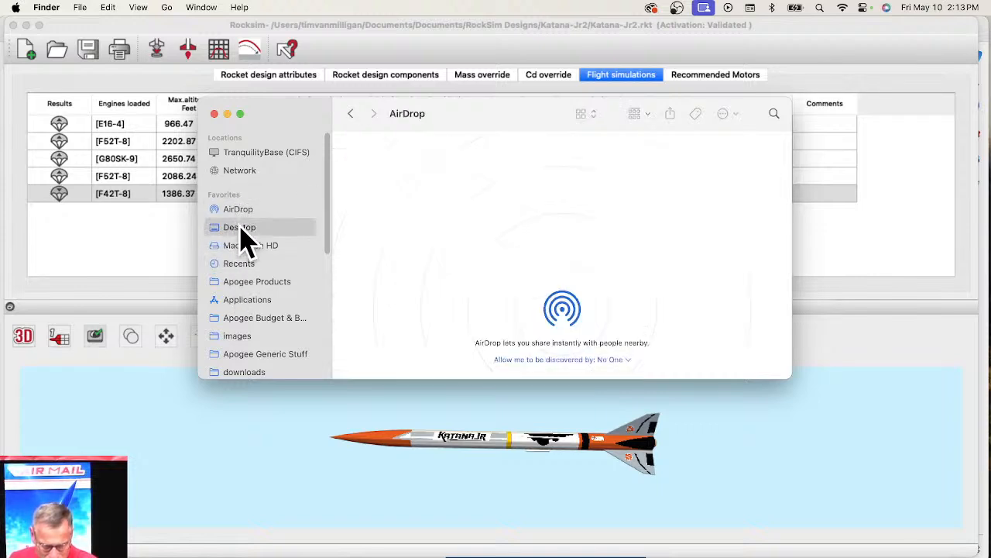
click(273, 232)
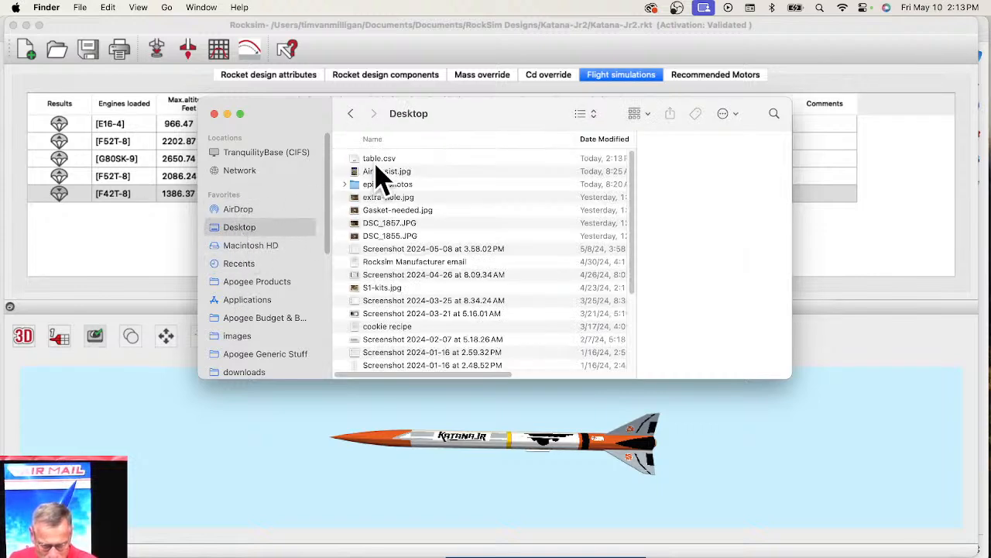
click(377, 160)
double_click(379, 163)
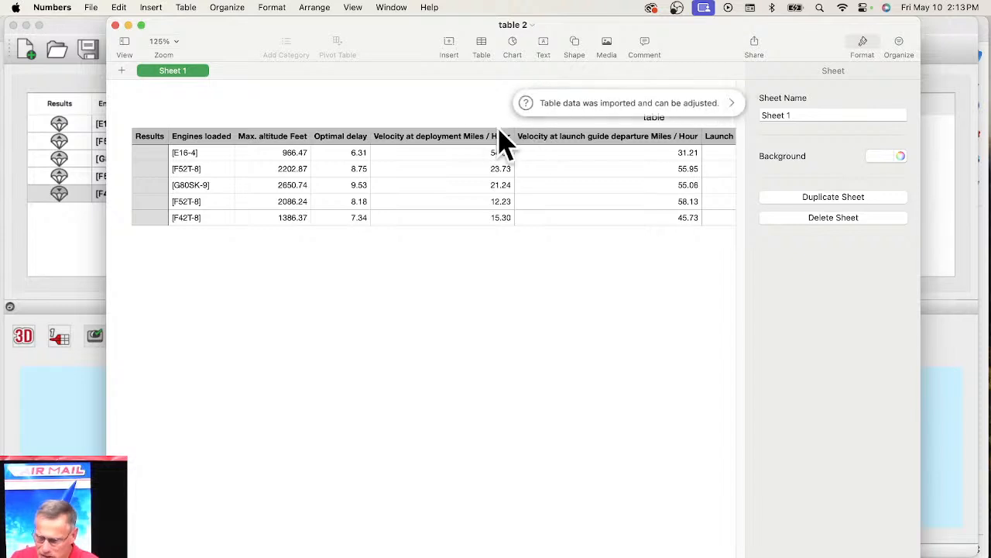
- Compare the imported spreadsheet's columns with the flight simulations table in RockSim, placing the spreadsheet window below the simulation rows
drag(403, 41, 383, 39)
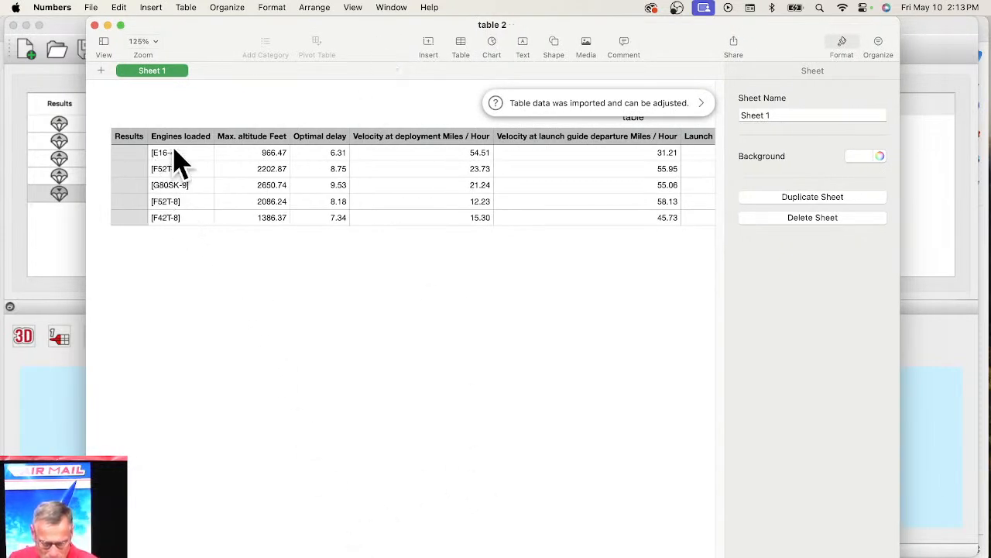
drag(205, 43, 390, 42)
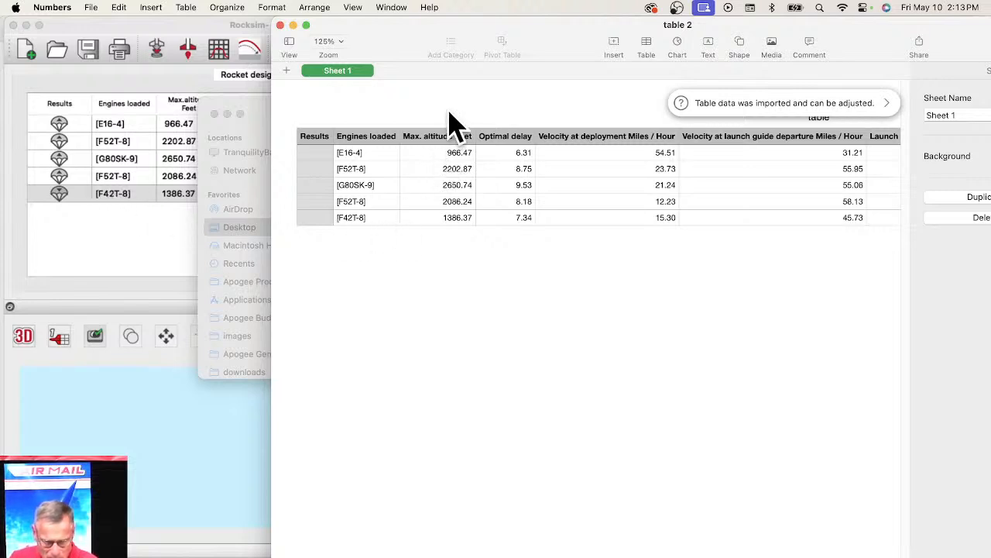
click(138, 26)
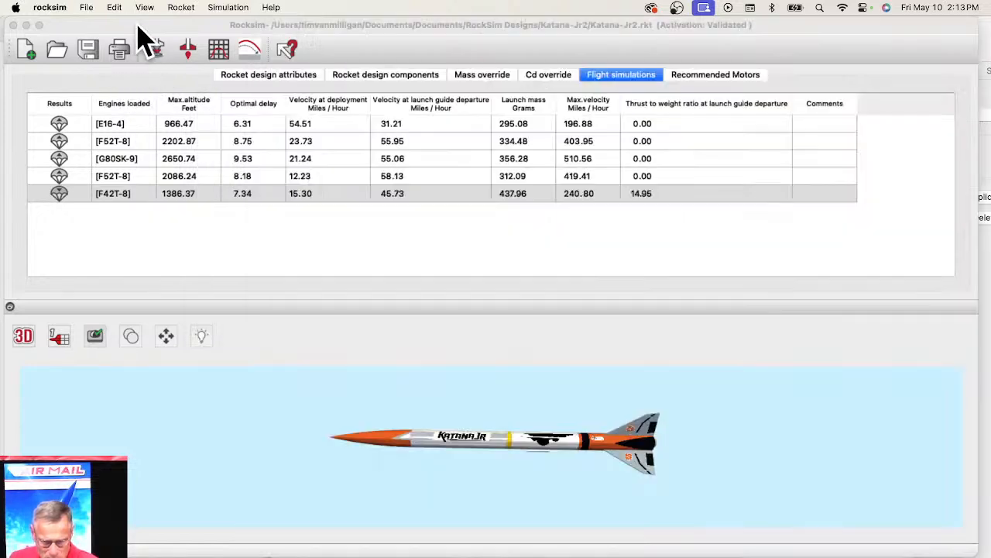
click(801, 551)
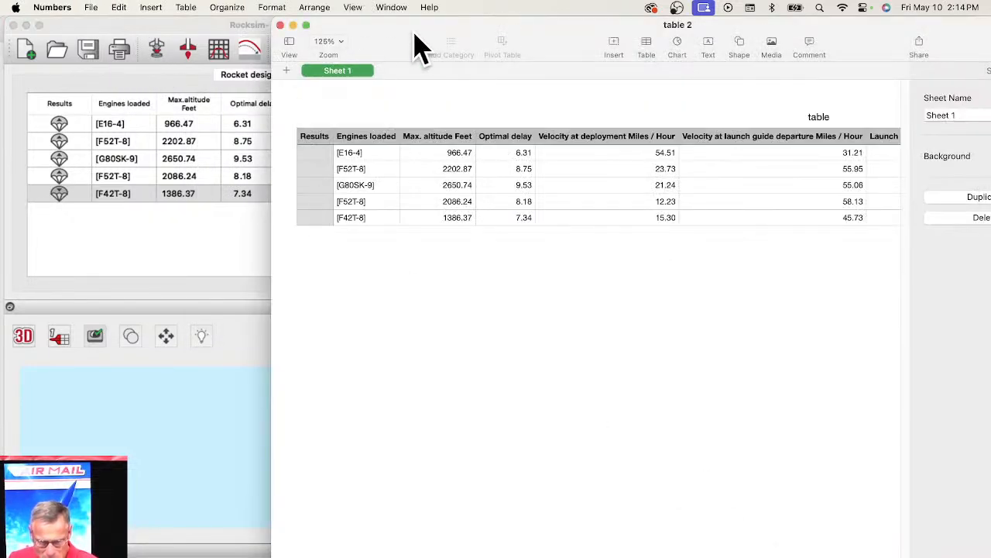
drag(412, 45, 213, 250)
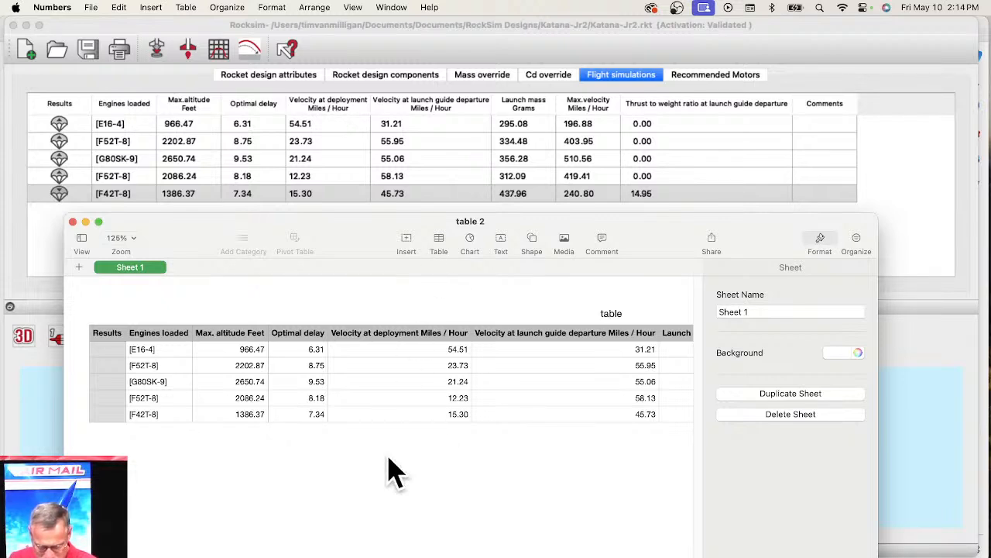
- Shrink the spreadsheet window to fit below the RockSim results, check its remaining columns through Comments, and close it
drag(392, 250, 360, 27)
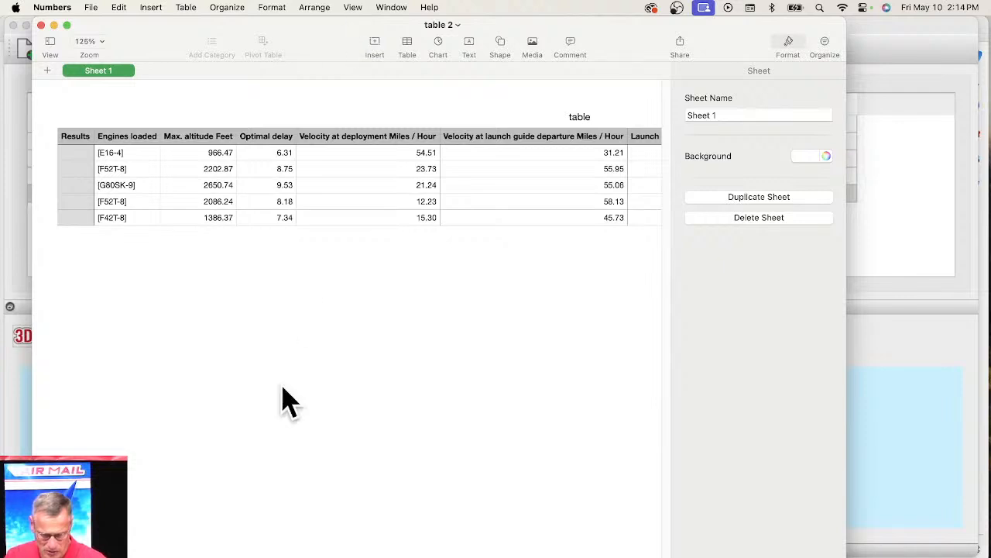
drag(31, 556, 100, 312)
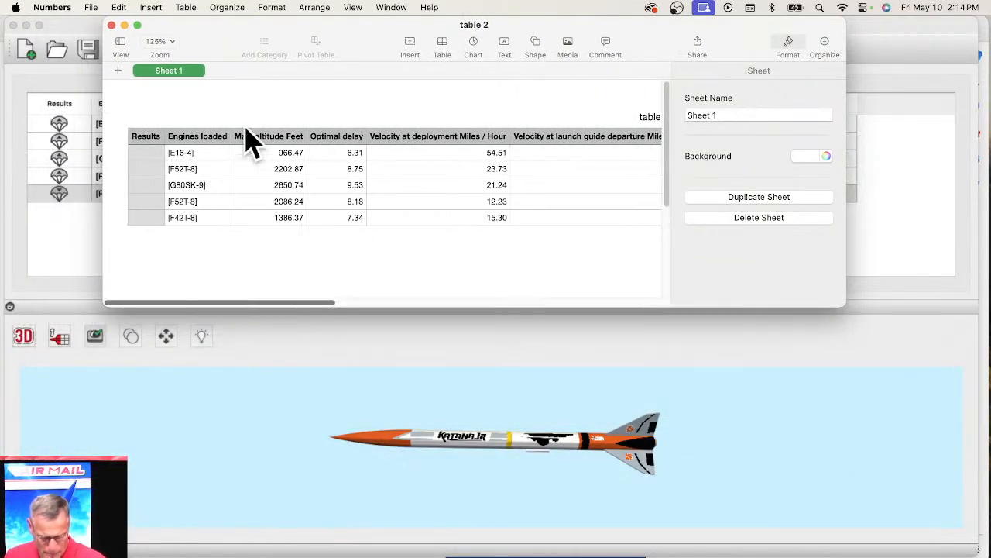
drag(354, 49, 303, 299)
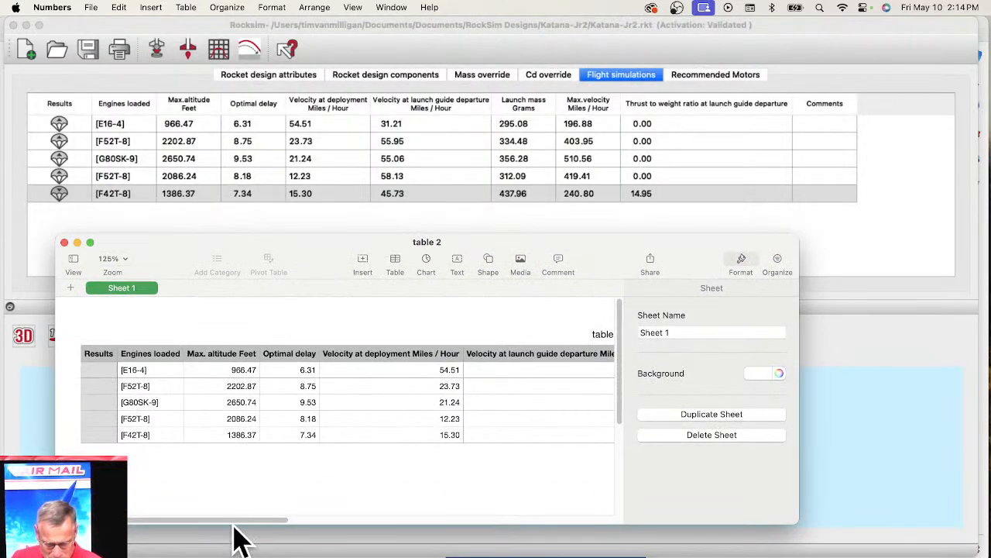
drag(232, 519, 516, 517)
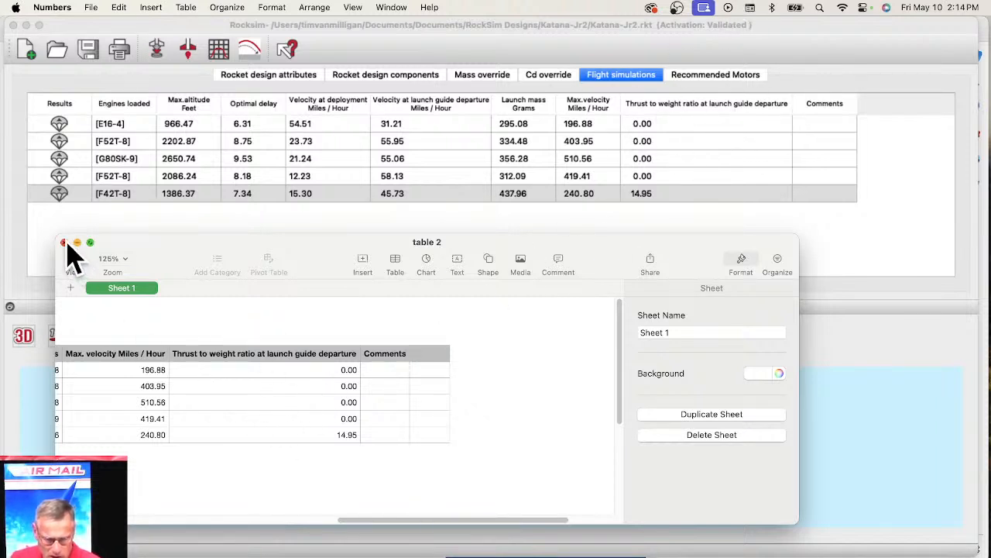
click(64, 242)
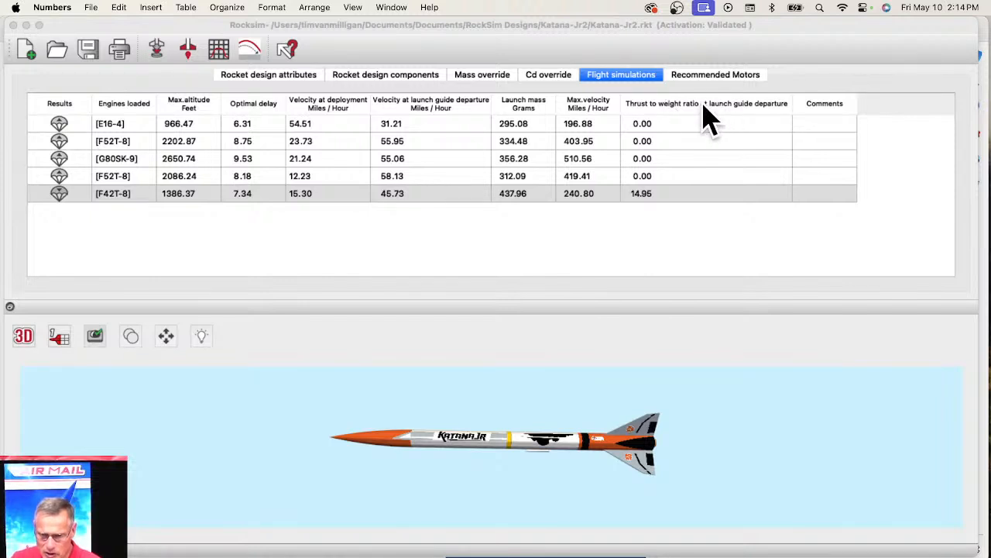
- Add the Lift off Speed and Manufacturer(s) columns to the flight simulations table with the Column Organizer
right_click(705, 110)
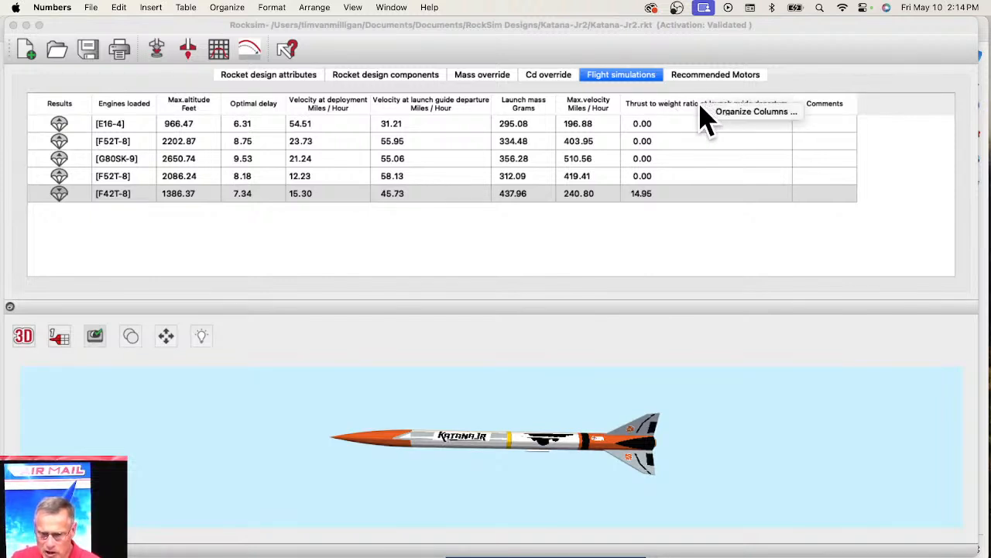
click(739, 114)
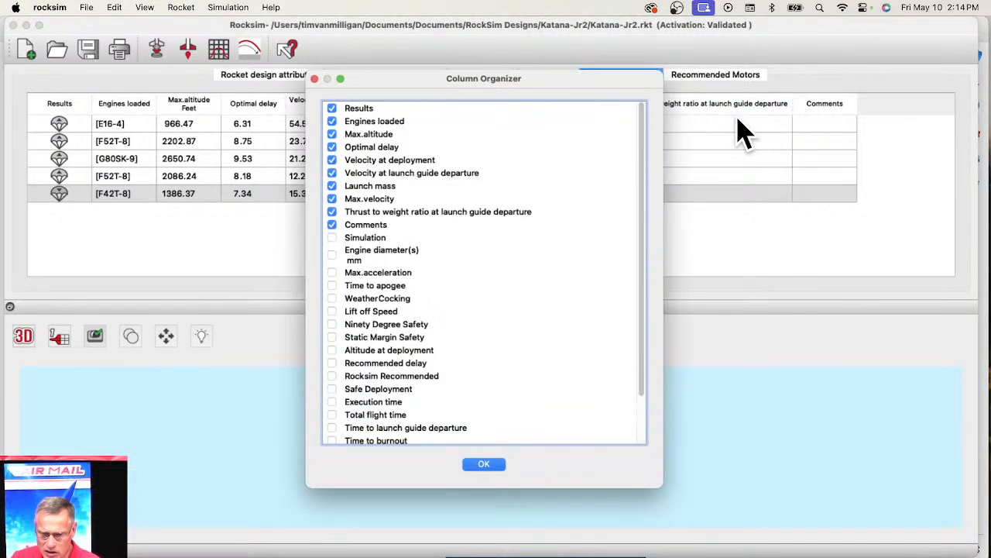
scroll(409, 277, down, 3)
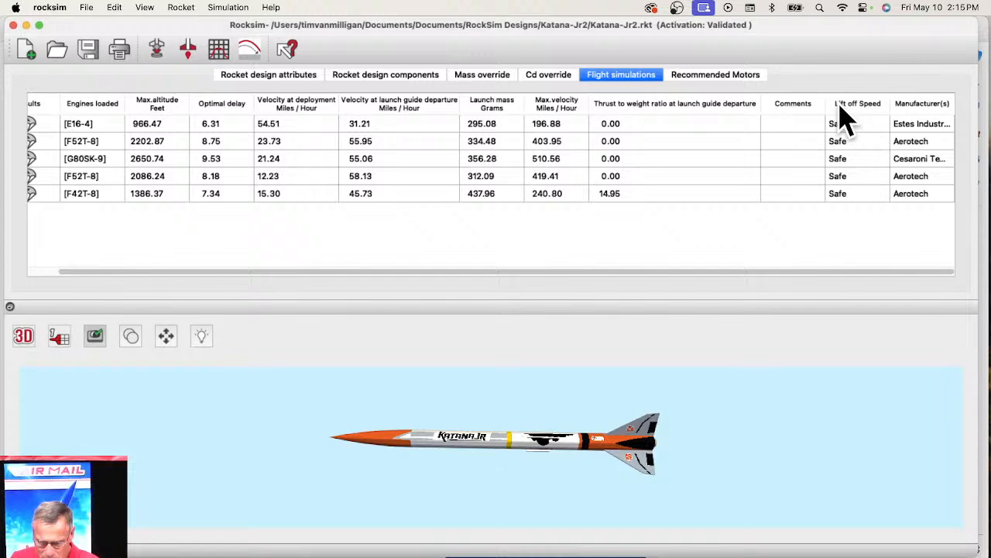
- Reorganize the simulation table columns by removing Lift off Speed and Comments and adding Altitude at deployment
right_click(842, 101)
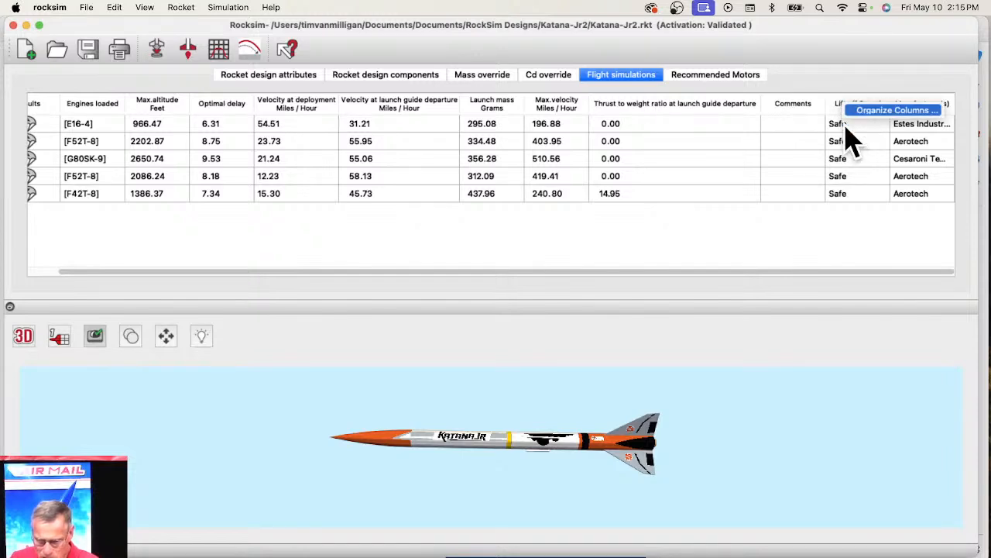
click(852, 143)
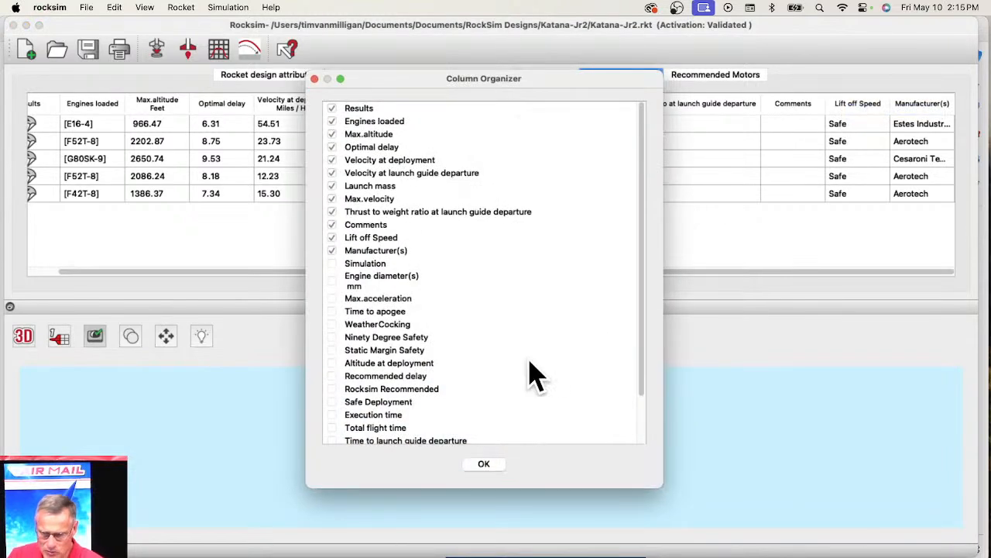
scroll(480, 325, down, 3)
click(333, 183)
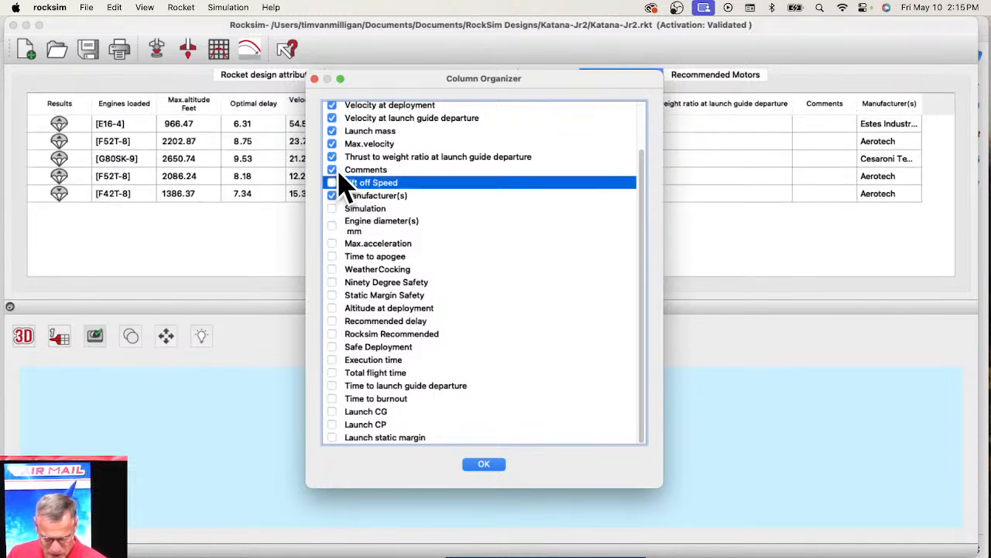
click(333, 169)
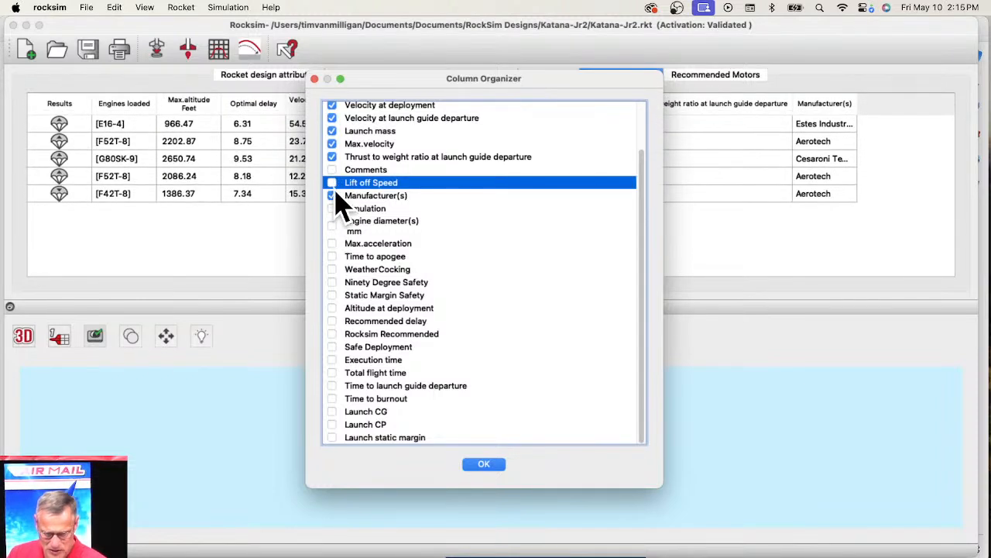
click(332, 308)
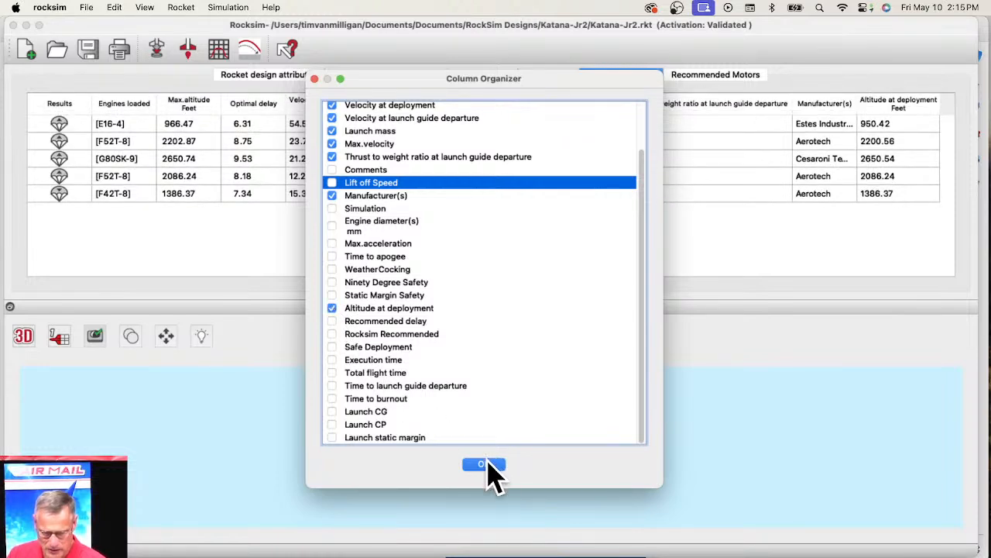
click(485, 465)
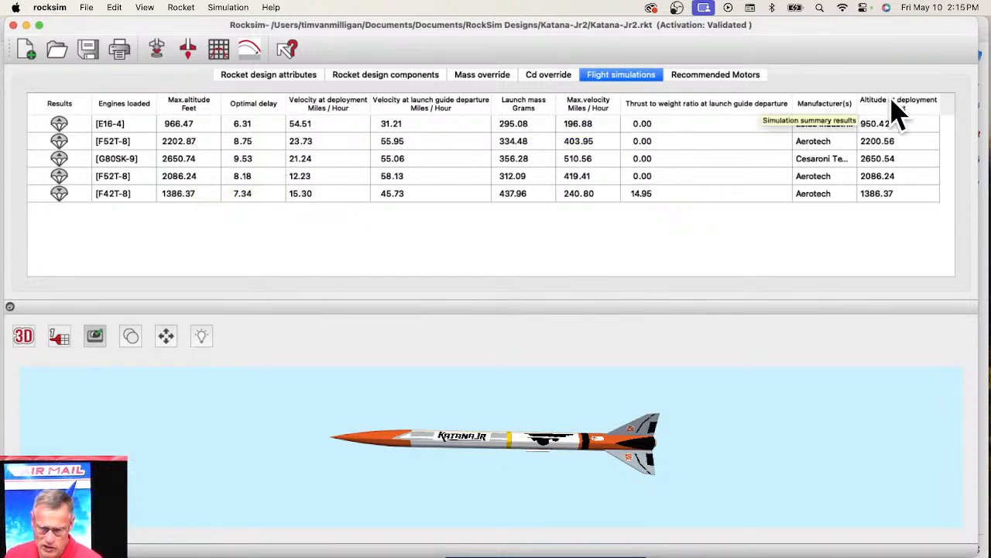
- Reorder the simulation table so Altitude at deployment precedes Launch mass and Manufacturer(s) follows Engines loaded
drag(899, 116, 504, 117)
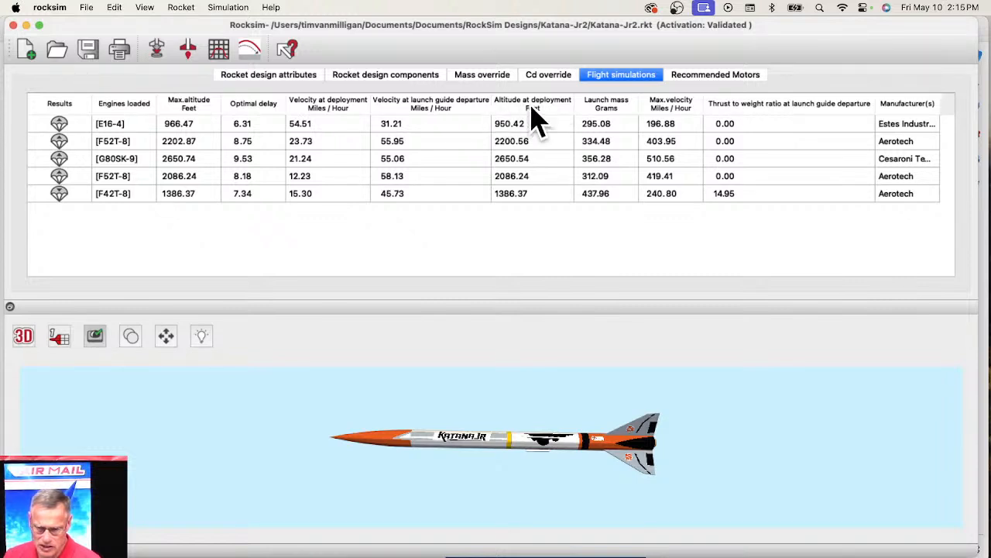
drag(917, 116, 194, 116)
drag(273, 114, 183, 114)
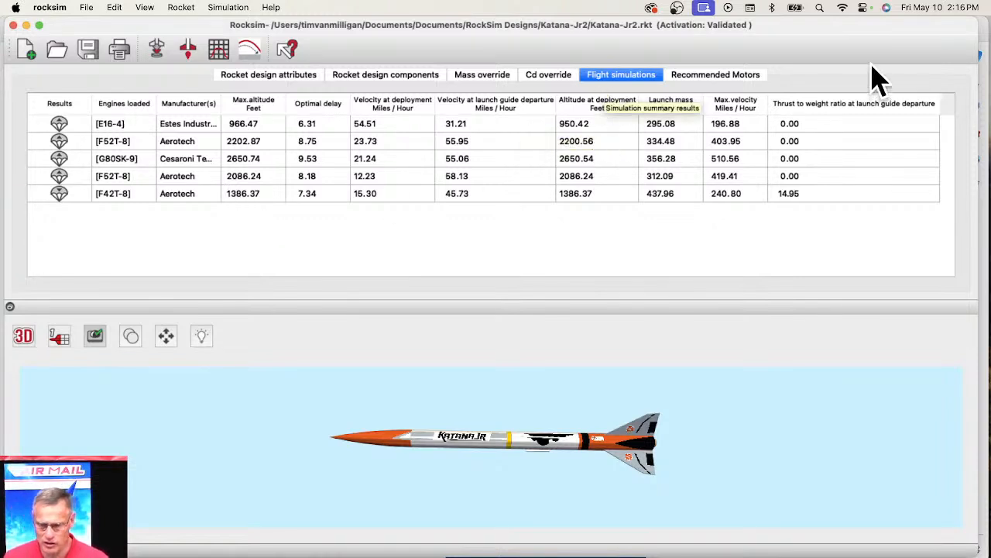
- Check the Recommended Motors table and return to the flight simulations
click(724, 77)
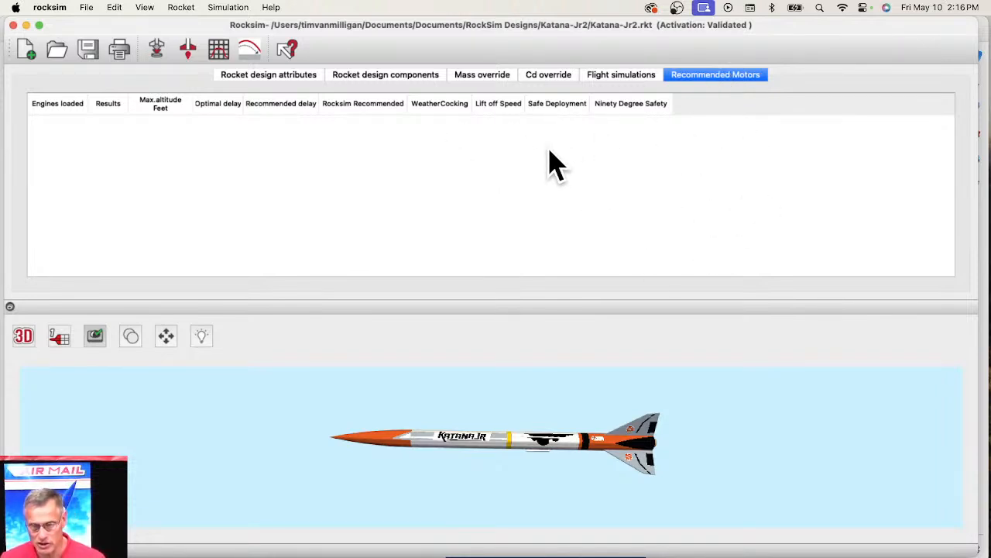
click(626, 80)
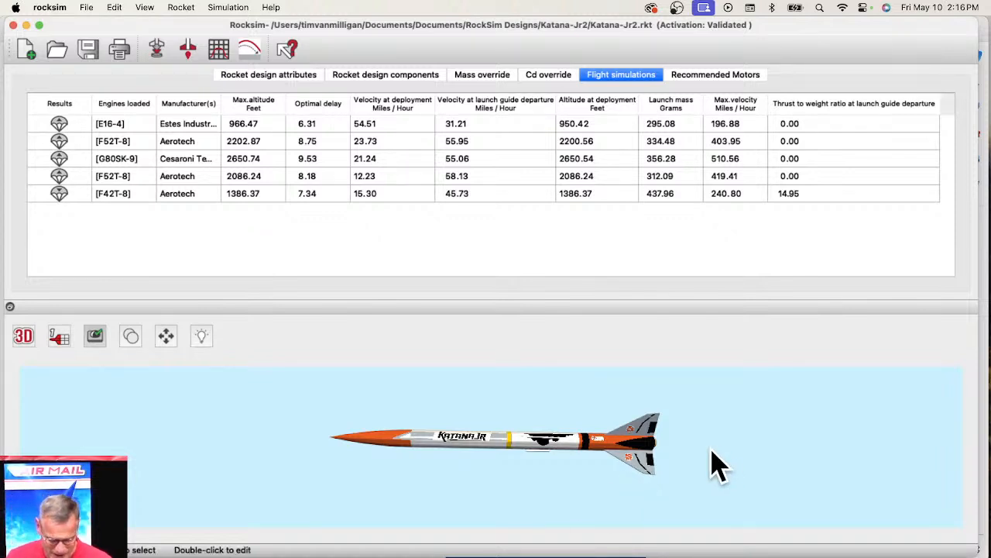
- Switch the rocket from 3D to the 2D side view and measure from inside the payload tube coupler to the nose cone's base
click(23, 343)
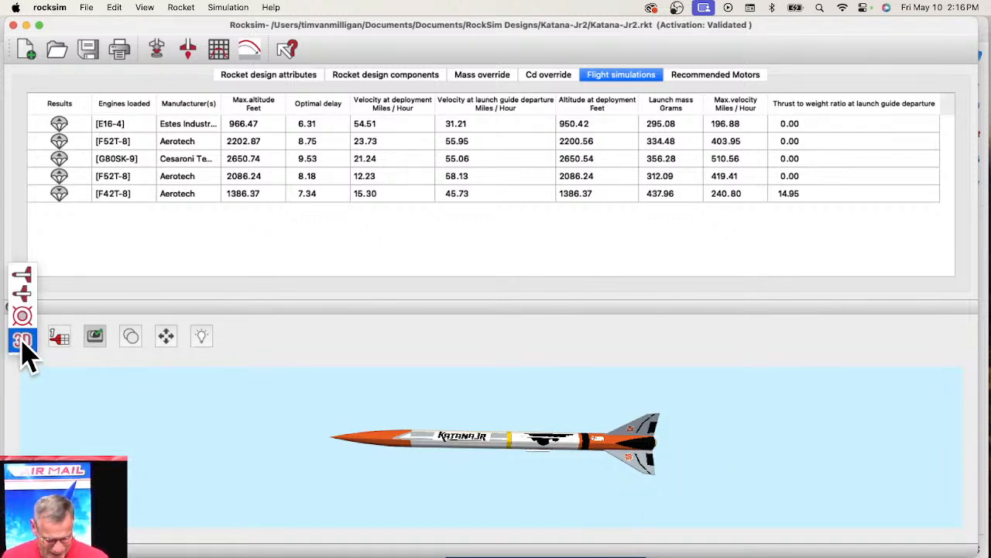
click(23, 281)
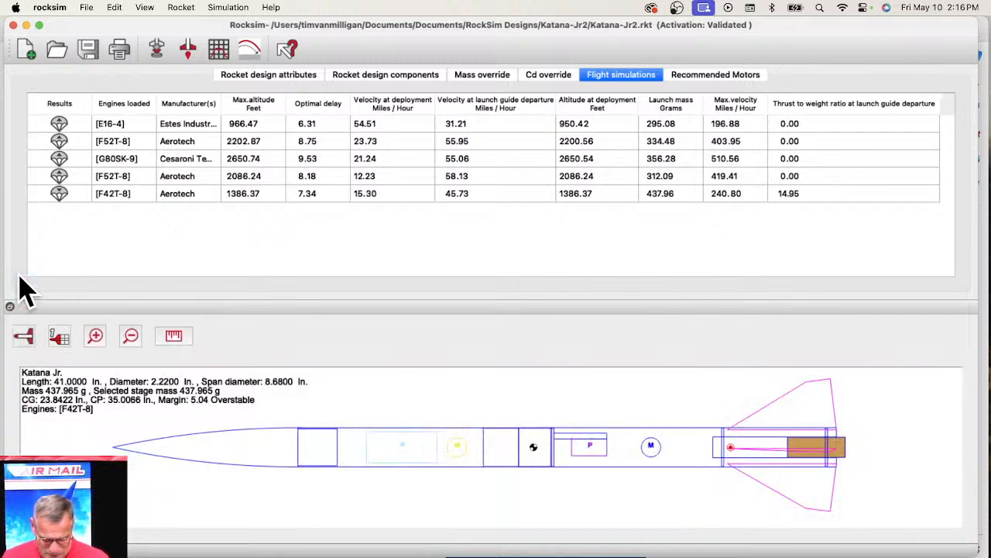
click(175, 340)
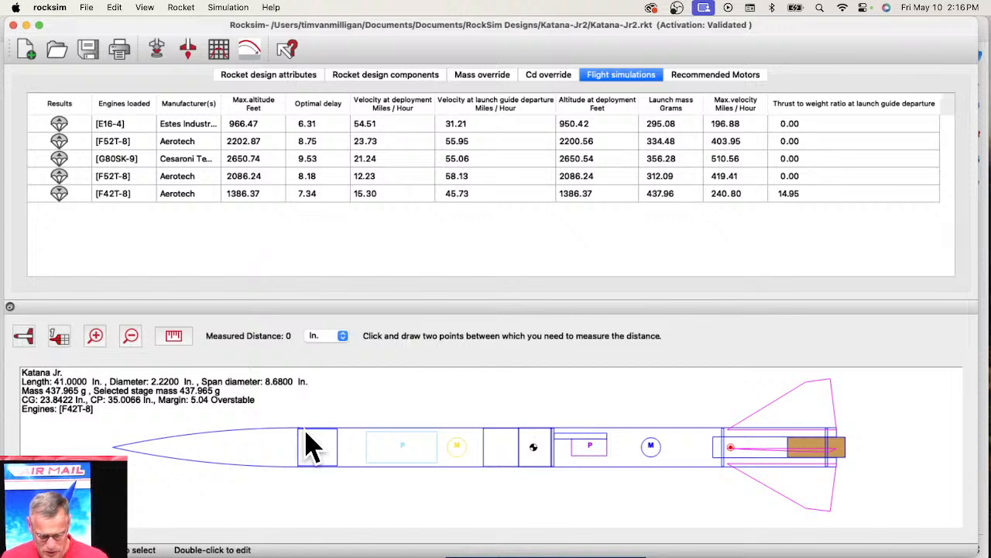
click(502, 453)
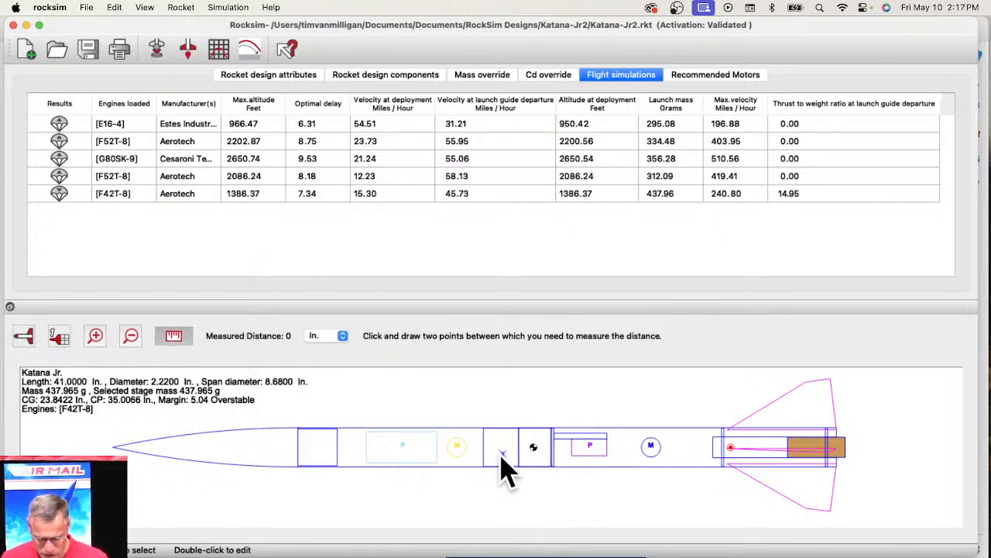
click(297, 456)
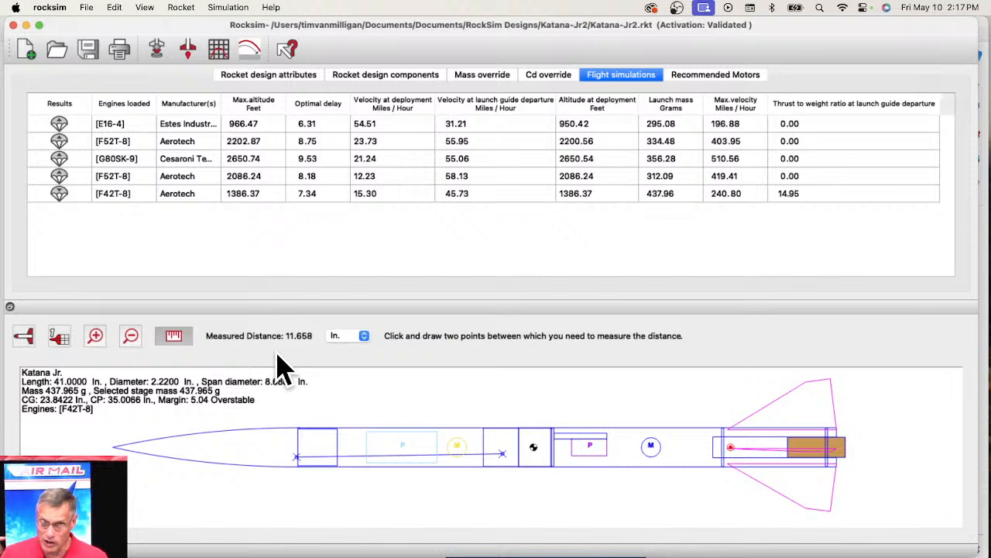
- Show the rocket design components, measure across the payload body tube behind its parachute, and examine the measuring point at the tube wall
click(399, 77)
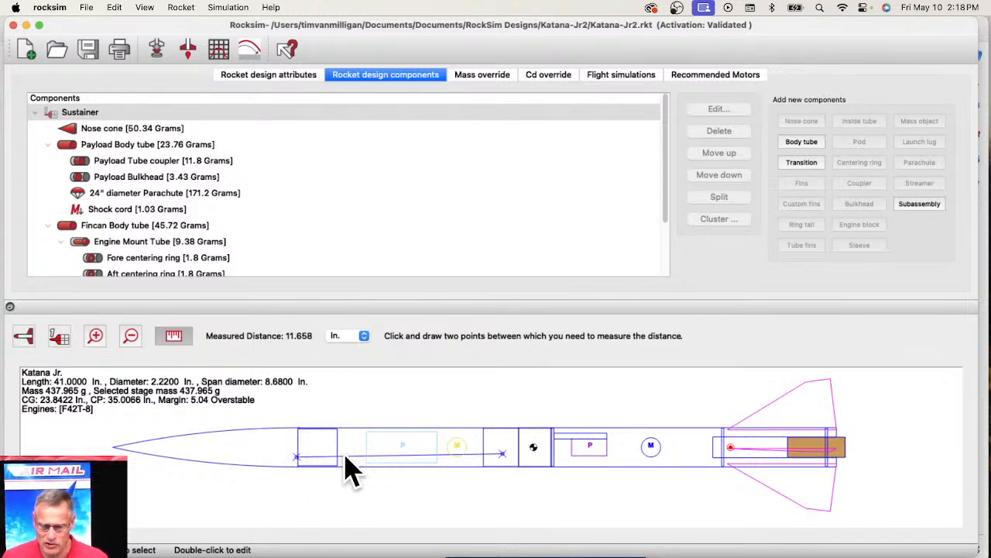
click(437, 467)
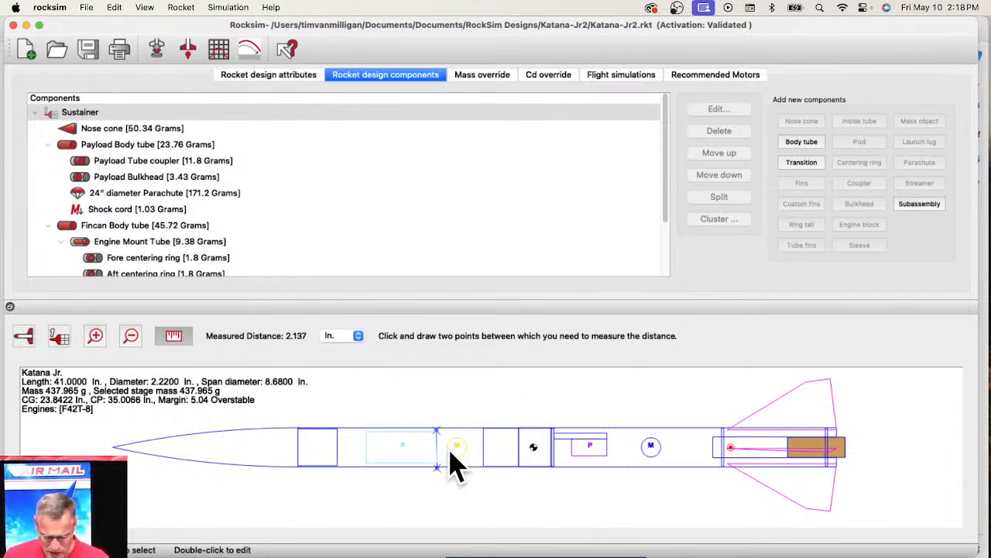
scroll(433, 454, up, 3)
scroll(482, 436, up, 2)
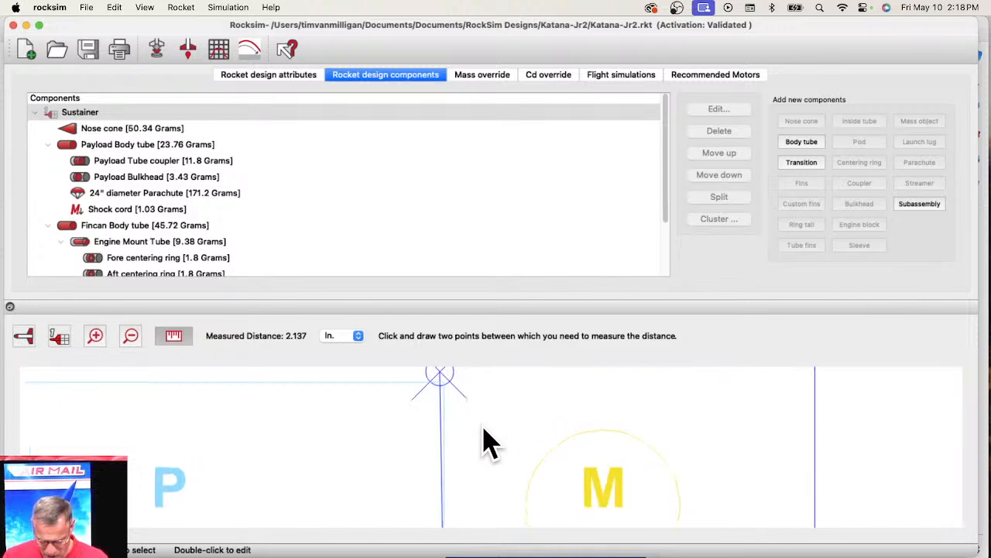
scroll(492, 457, up, 2)
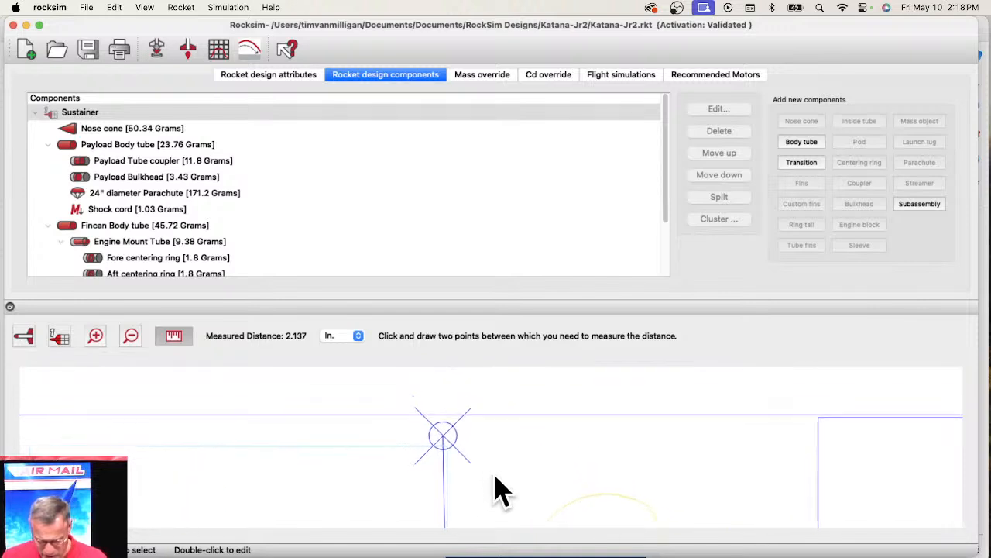
scroll(494, 474, up, 1)
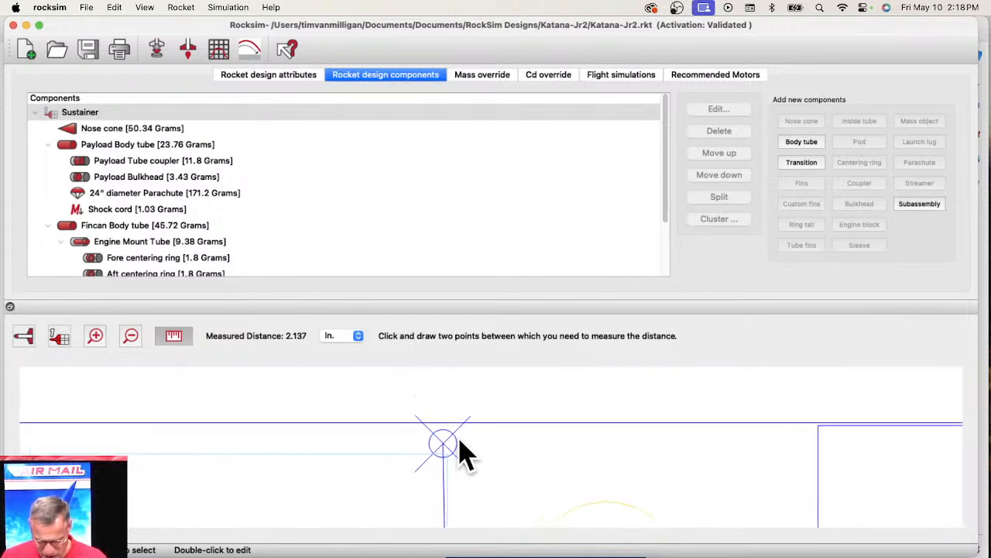
- Check the outer diameter in the Payload Body tube's properties and close them without changes
click(98, 147)
double_click(100, 147)
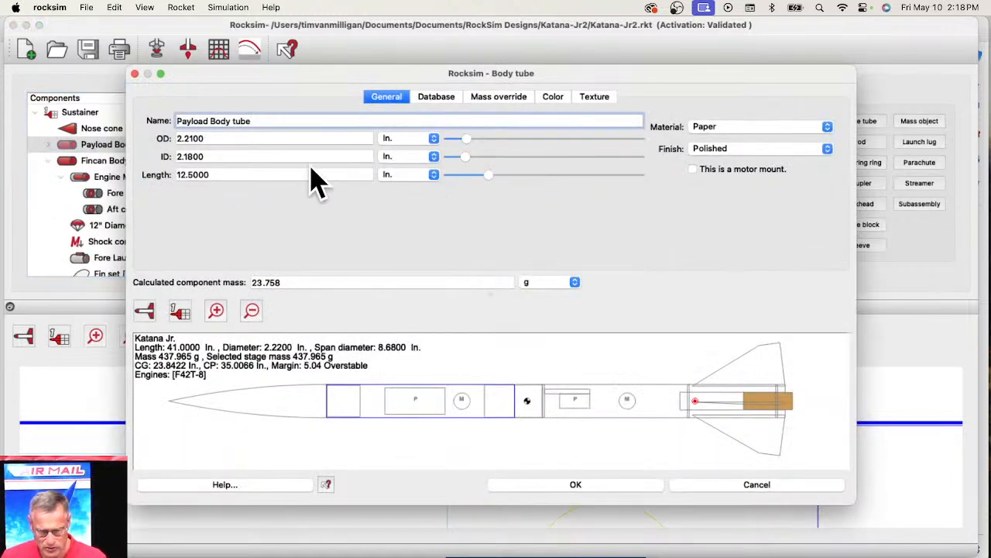
click(203, 138)
double_click(203, 138)
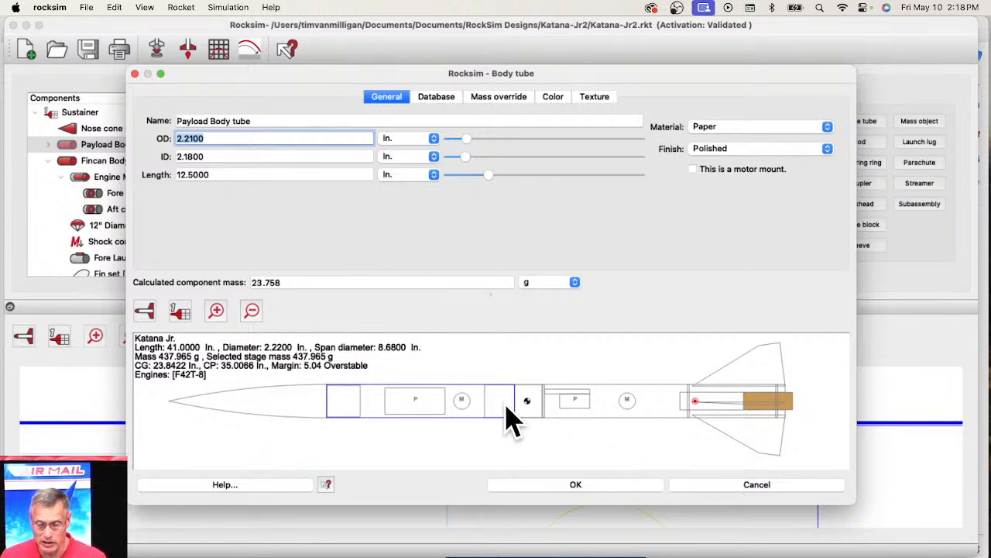
click(738, 488)
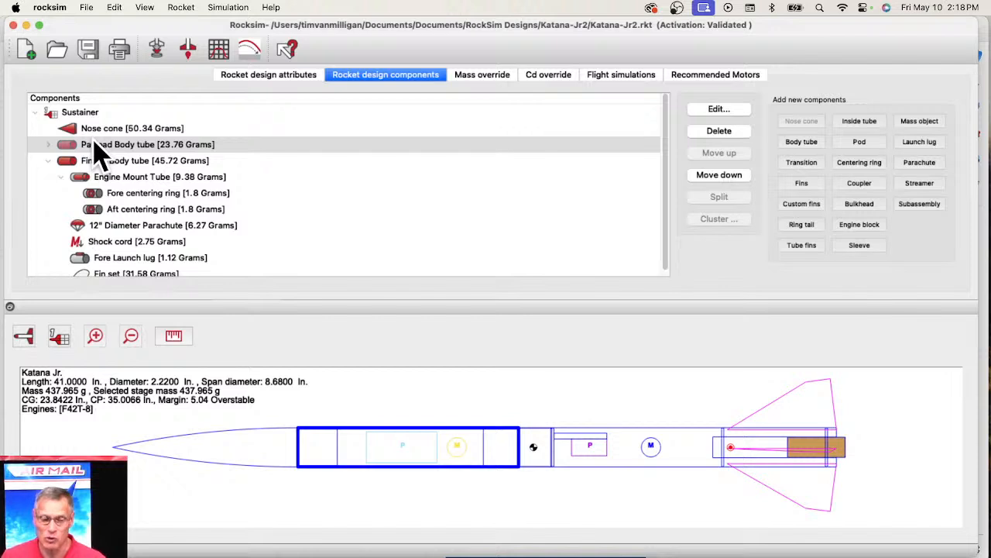
- Highlight the Fincan Body tube and the Payload Body tube in turn to compare their positions in the rocket
scroll(116, 194, down, 1)
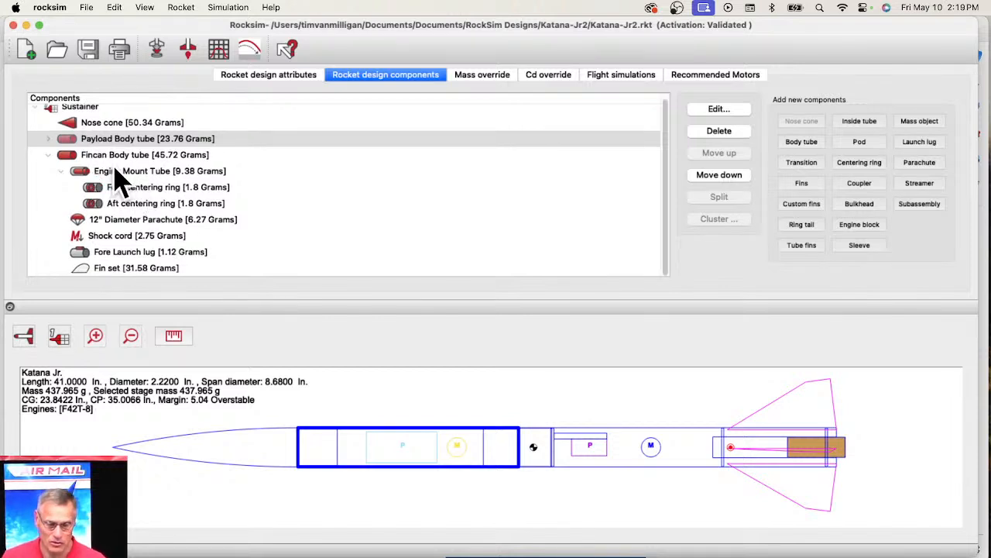
click(639, 436)
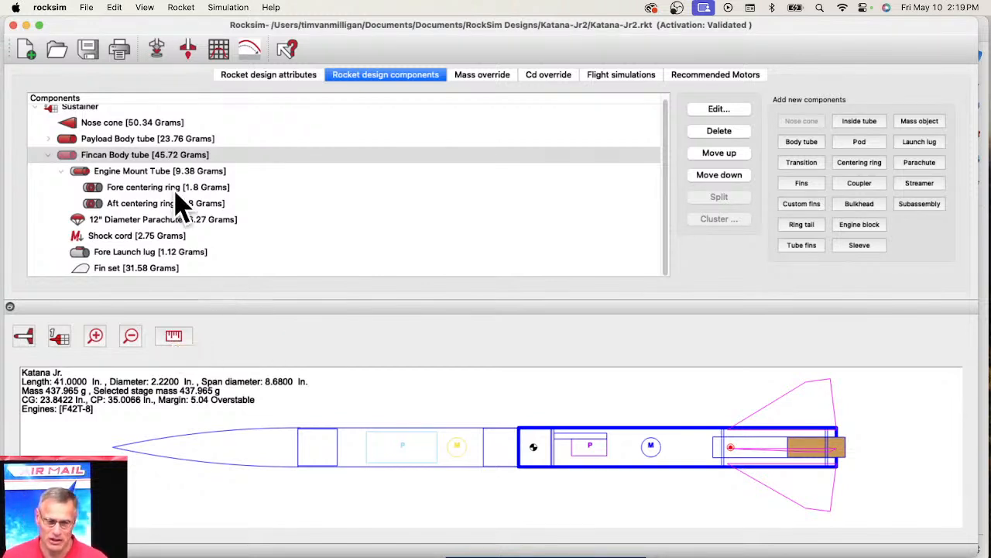
click(103, 141)
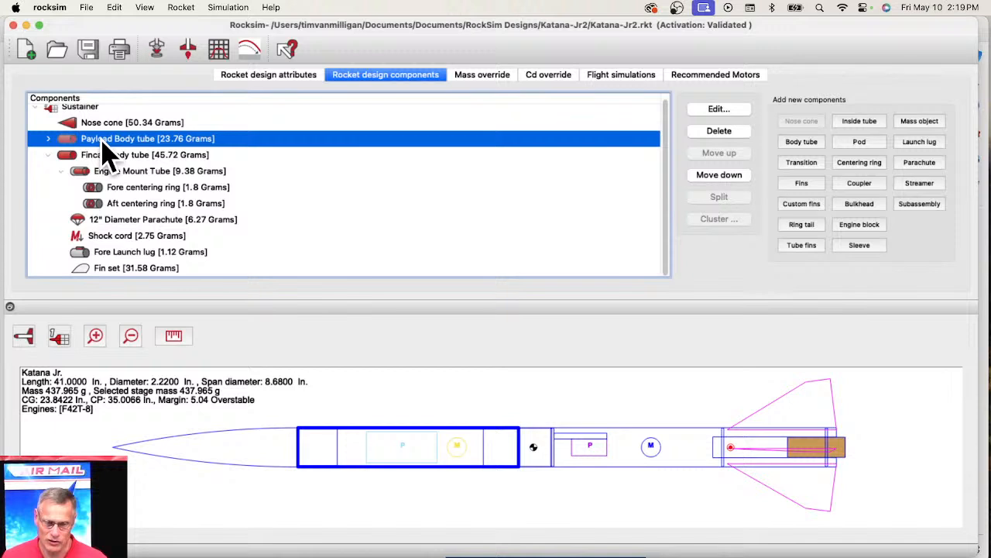
click(106, 124)
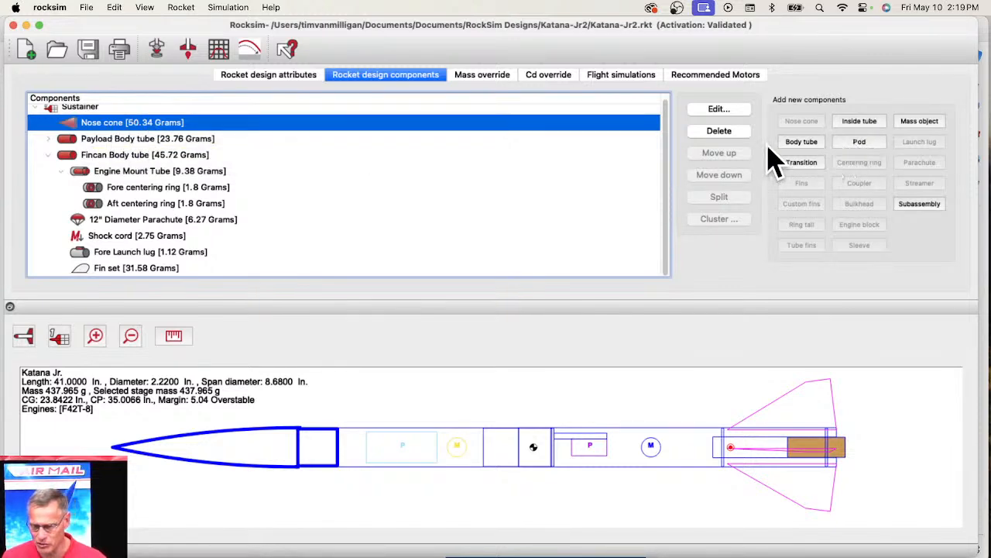
click(797, 143)
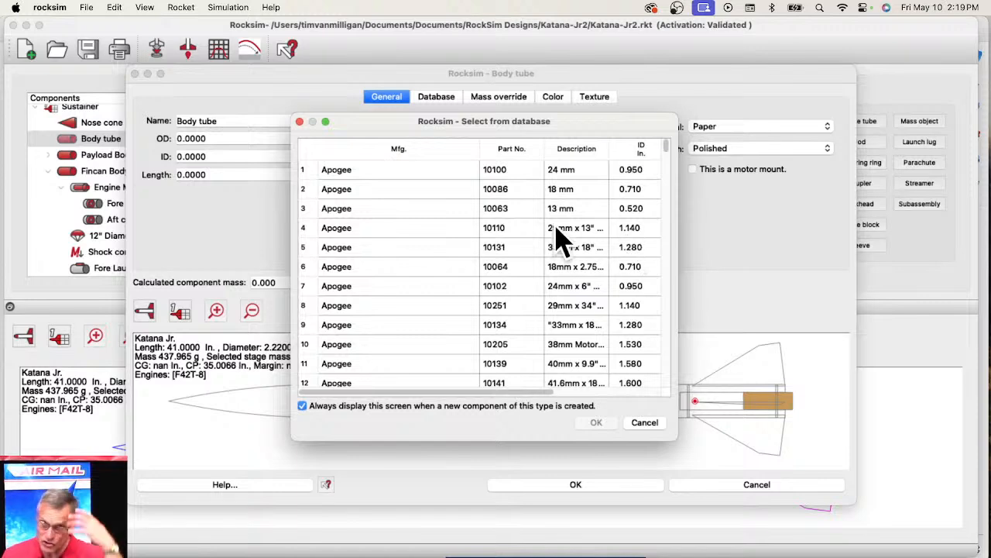
click(642, 422)
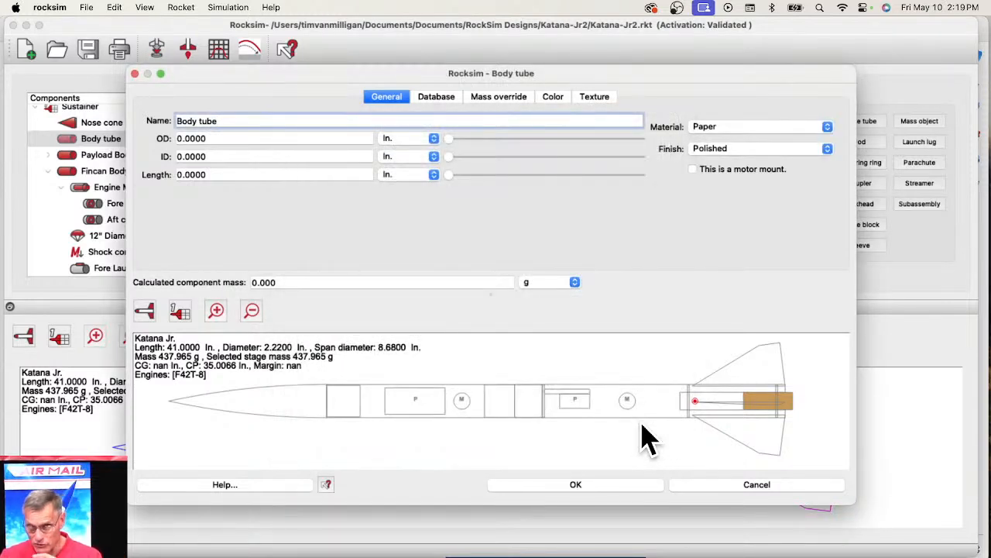
click(685, 485)
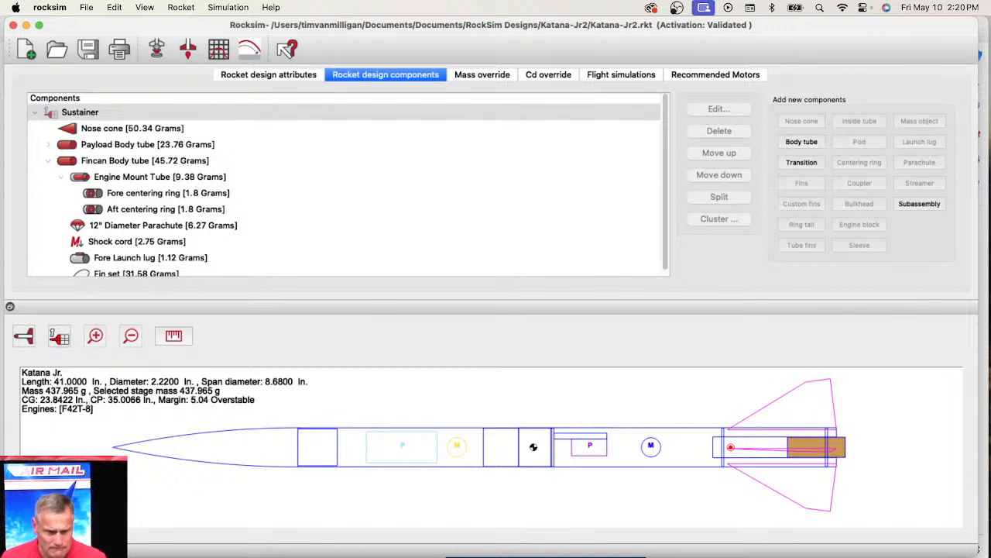
- Start a new rocket design without saving the Katana-Jr2 changes, and begin adding a nose cone to the Sustainer
click(28, 52)
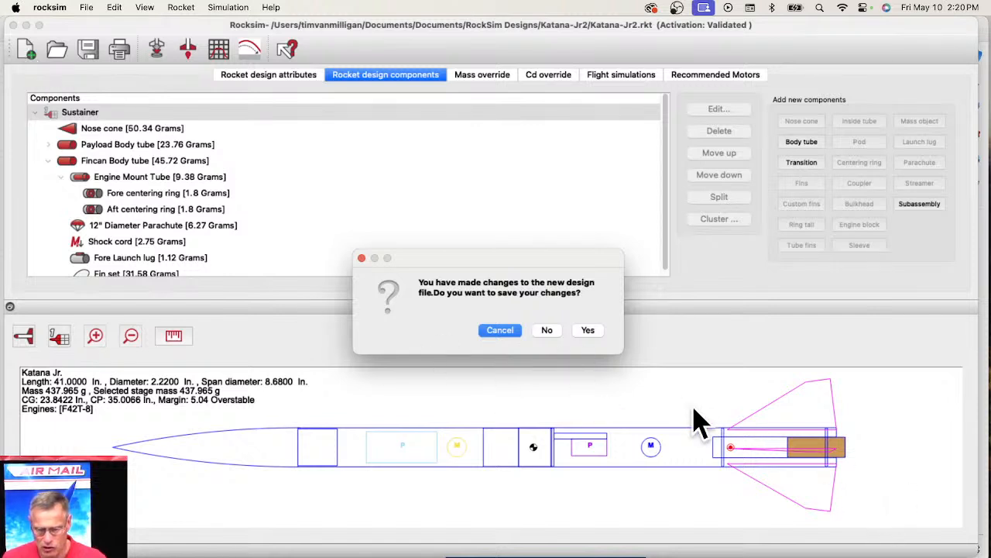
click(544, 330)
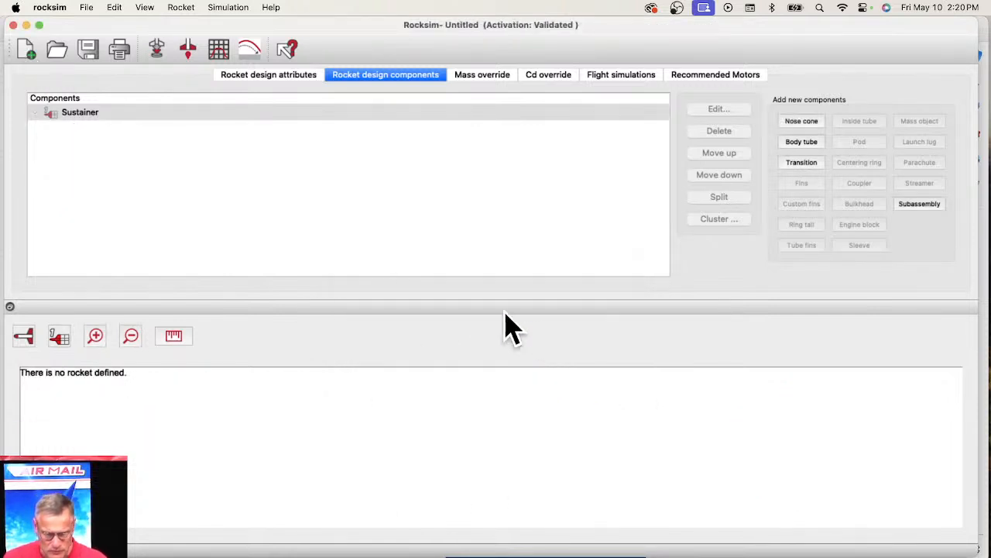
click(69, 114)
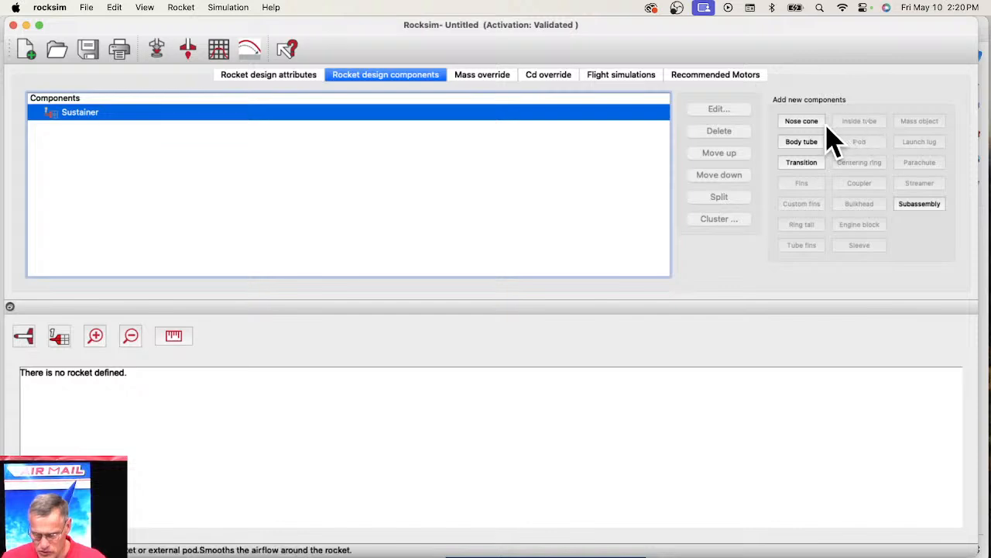
click(804, 124)
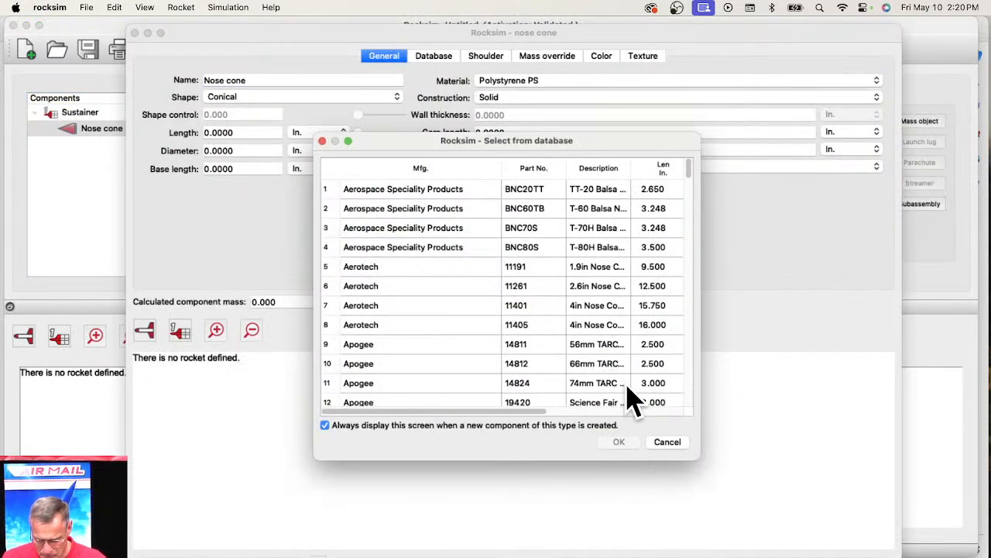
- Load the 8.5 in long, 1.64 in diameter ogive PNC-60 nose cone from the parts database
scroll(640, 383, down, 3)
scroll(649, 341, down, 5)
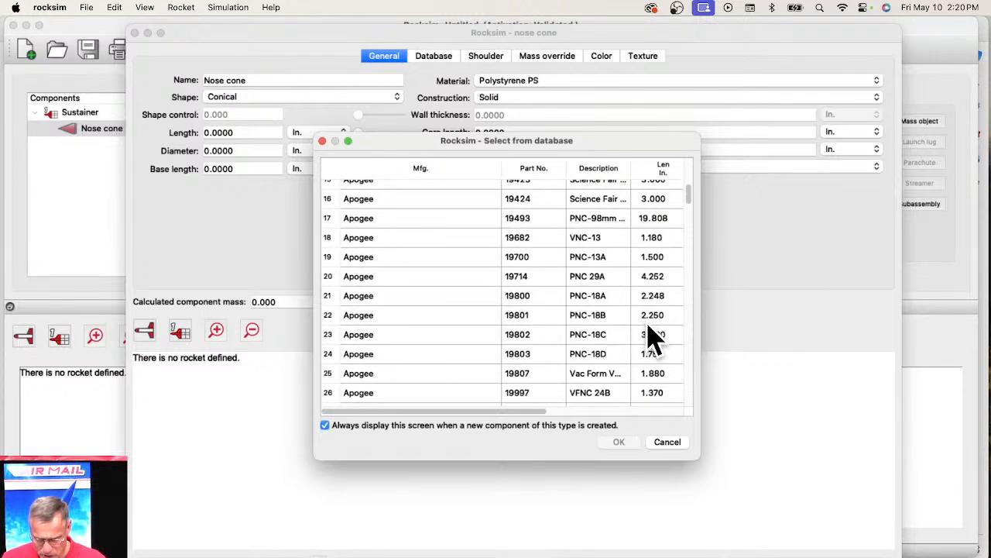
scroll(650, 338, down, 4)
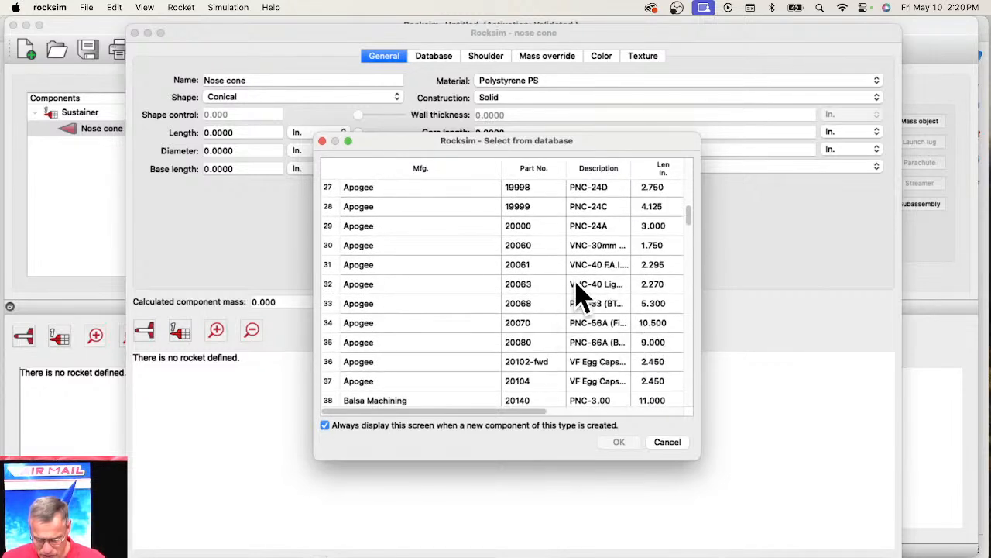
scroll(595, 341, down, 2)
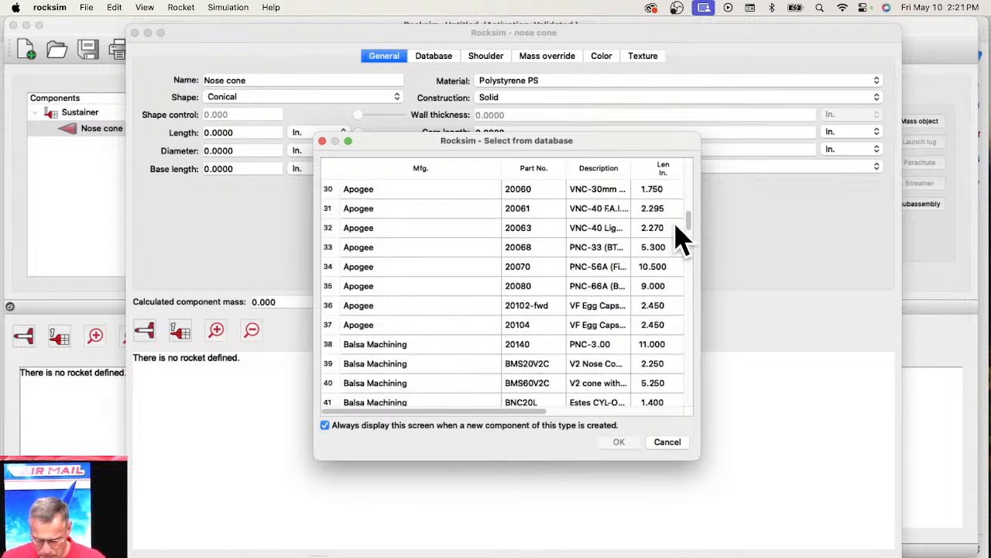
drag(689, 216, 689, 258)
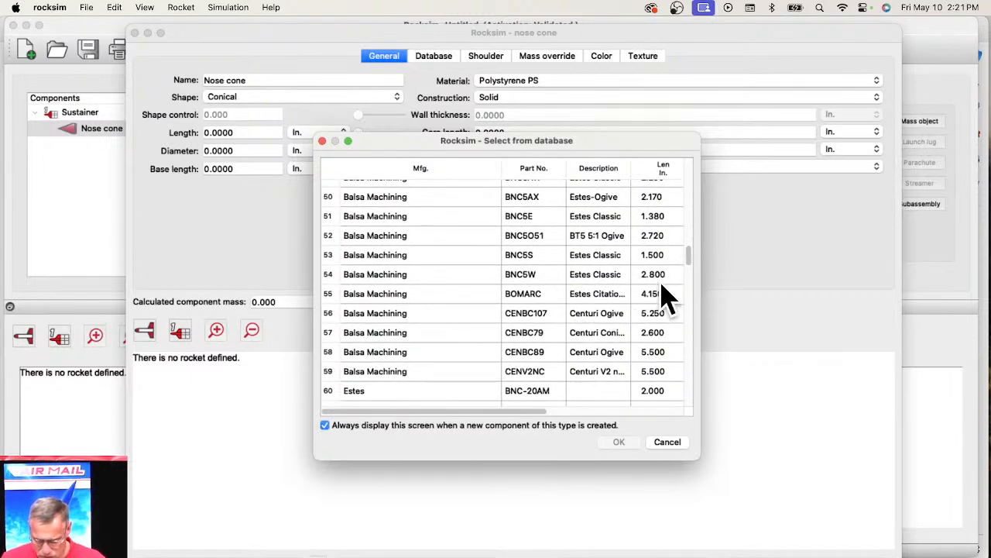
drag(690, 257, 688, 207)
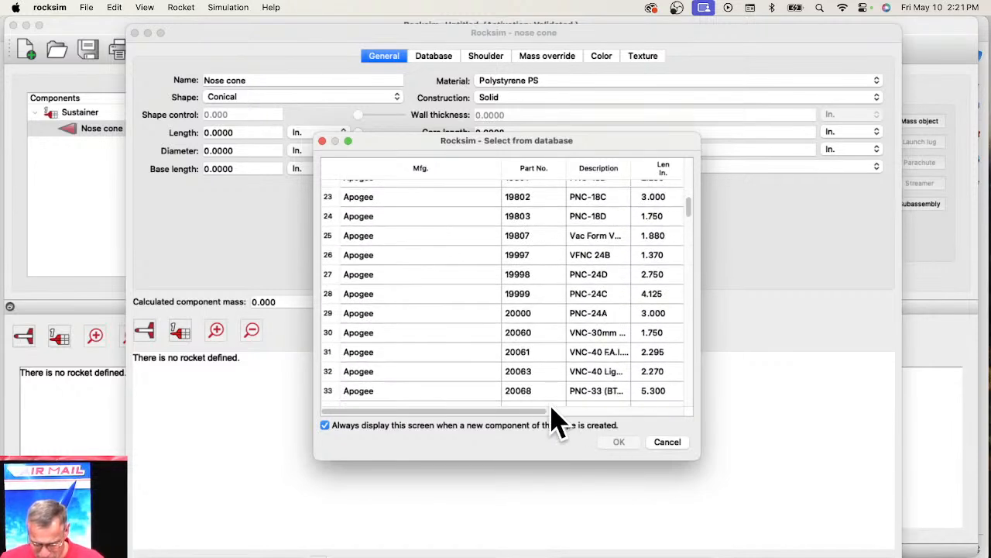
drag(523, 411, 605, 422)
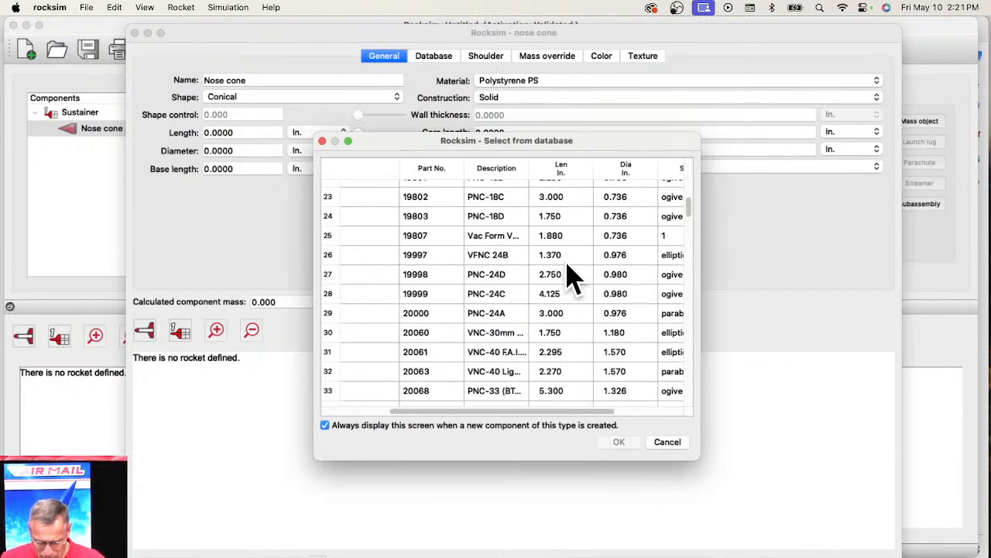
scroll(491, 283, down, 3)
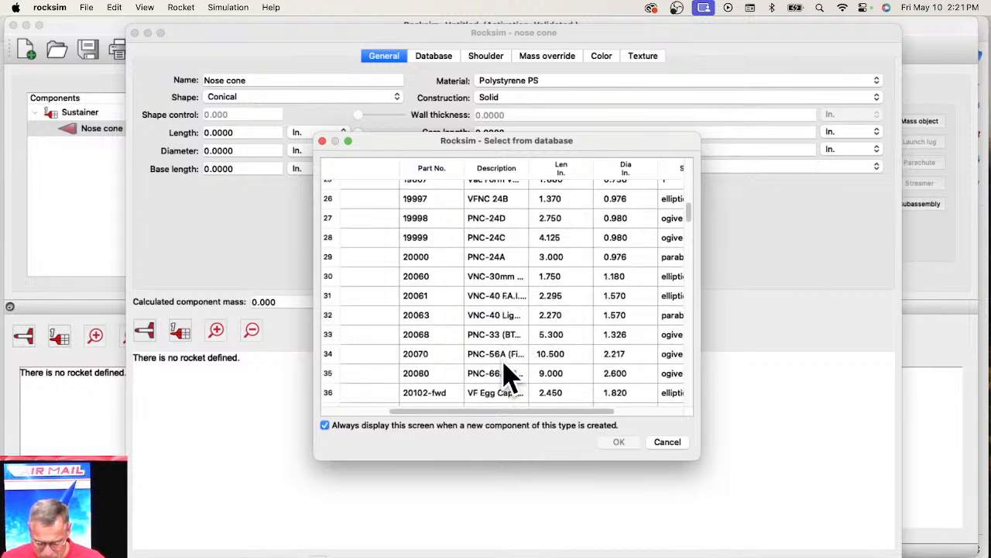
drag(691, 211, 689, 279)
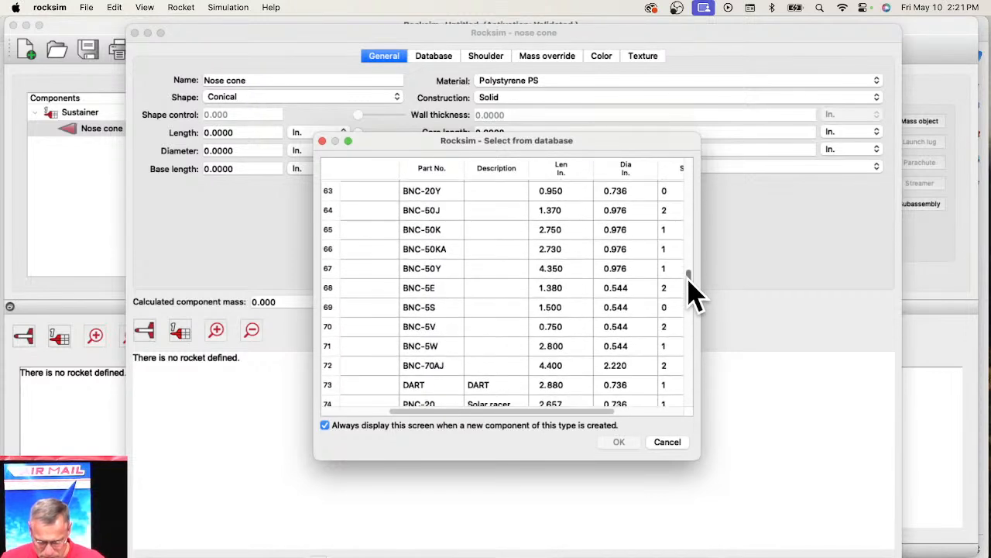
scroll(450, 348, down, 4)
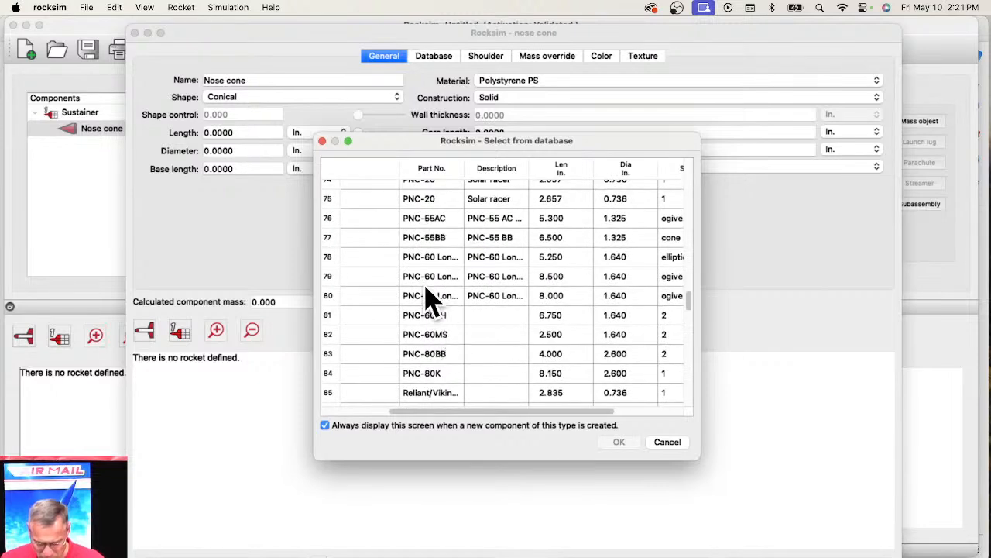
click(430, 291)
click(629, 442)
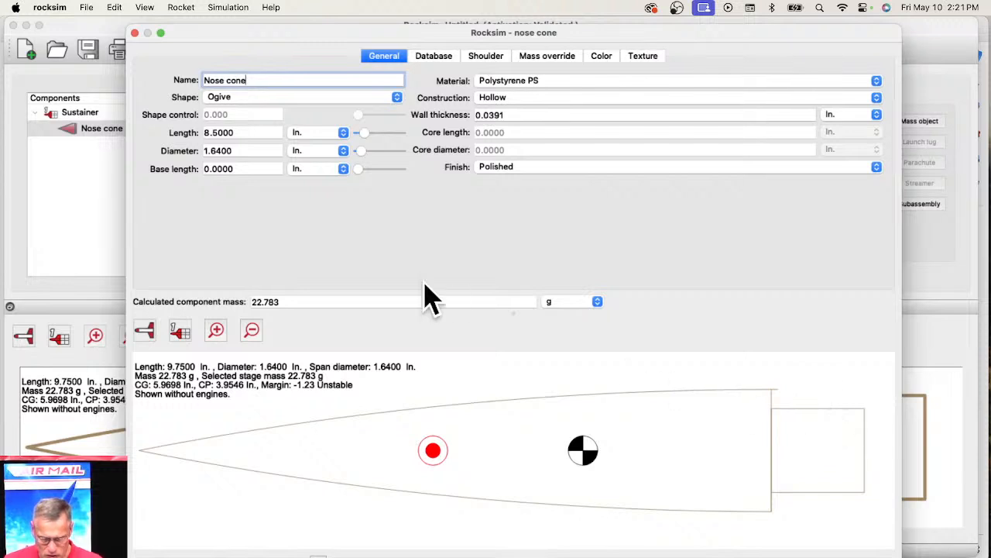
- Fit the nose cone's shoulder to the Apogee 10141 body tube with 1.6 in inside diameter, and set the shoulder length to 1.25 in
click(481, 67)
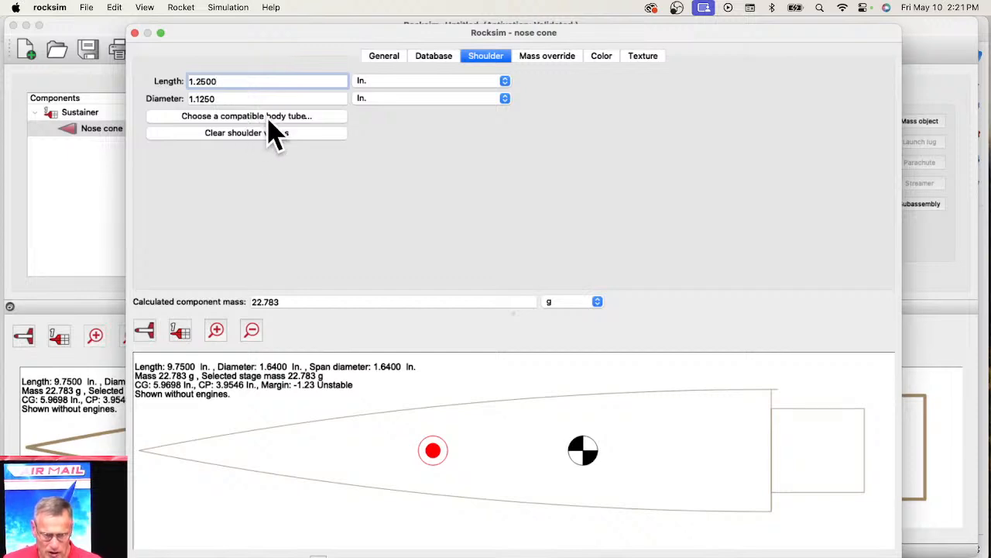
click(194, 119)
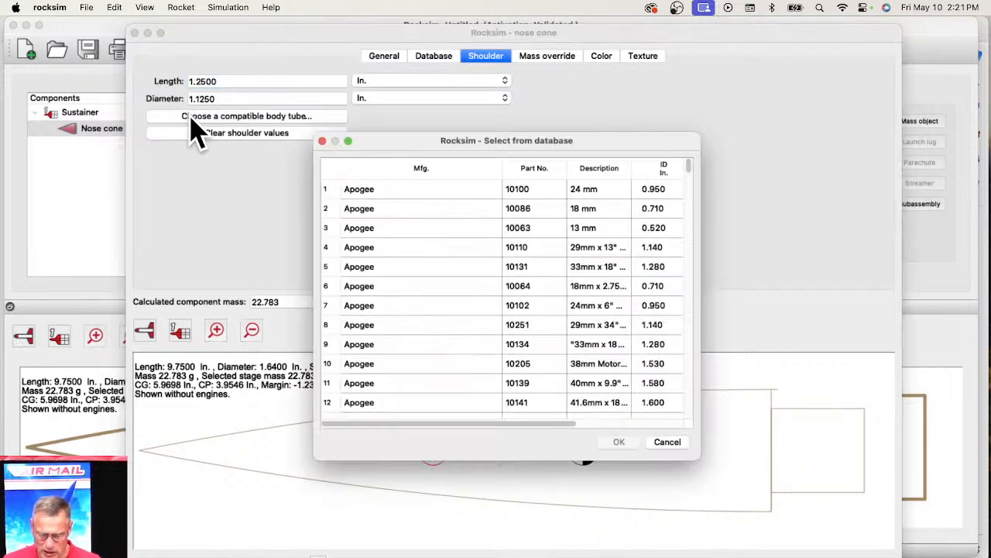
click(581, 409)
click(624, 442)
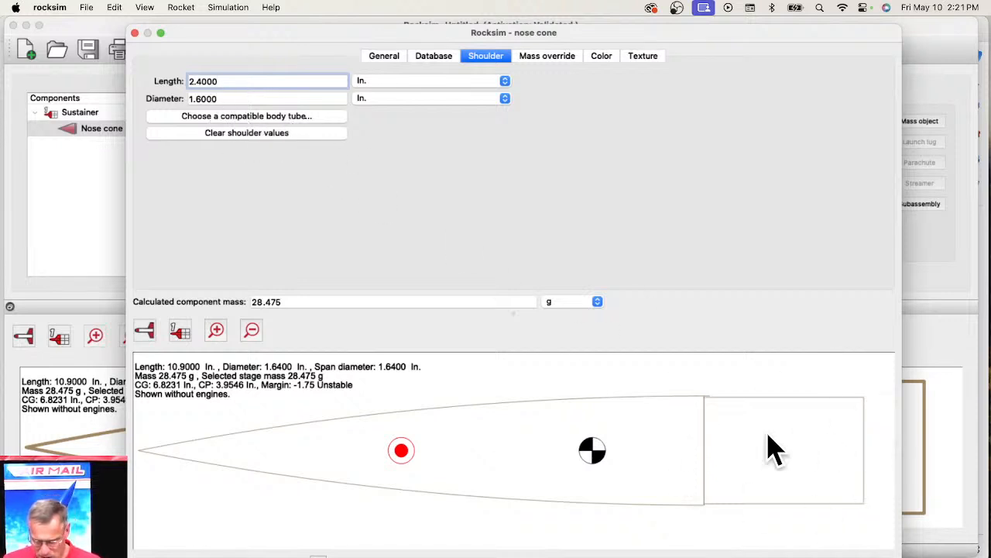
double_click(202, 80)
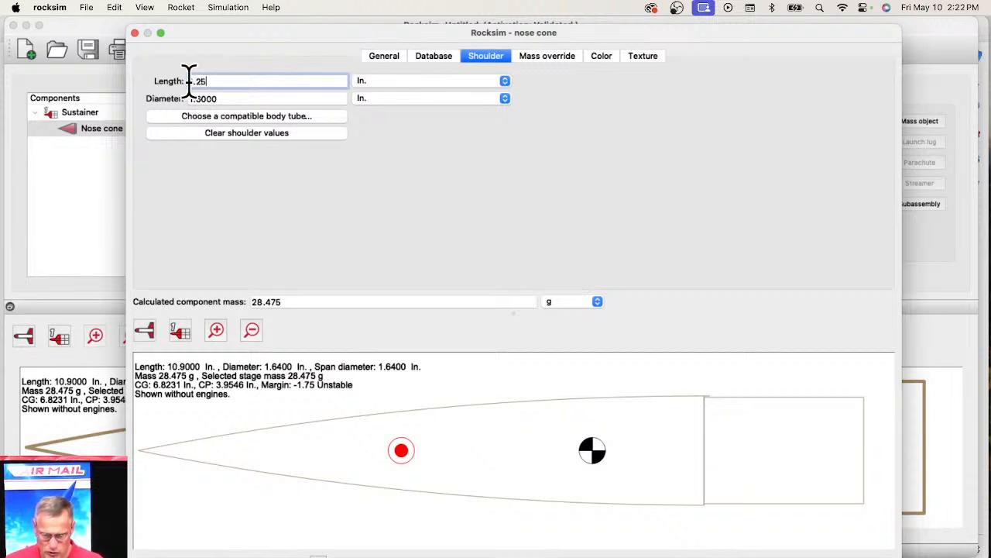
key(Tab)
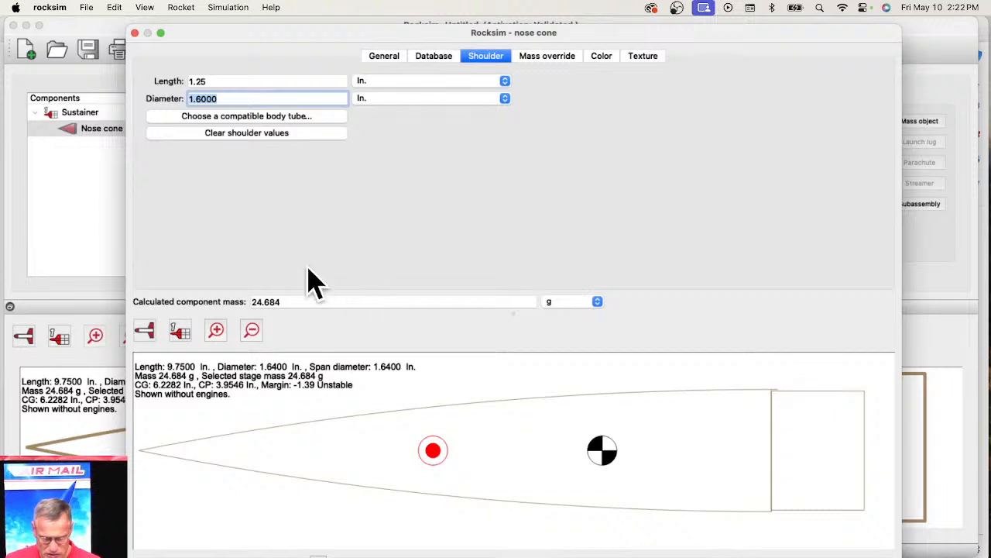
- Shorten the nose cone to 4 in and accept its properties
click(389, 57)
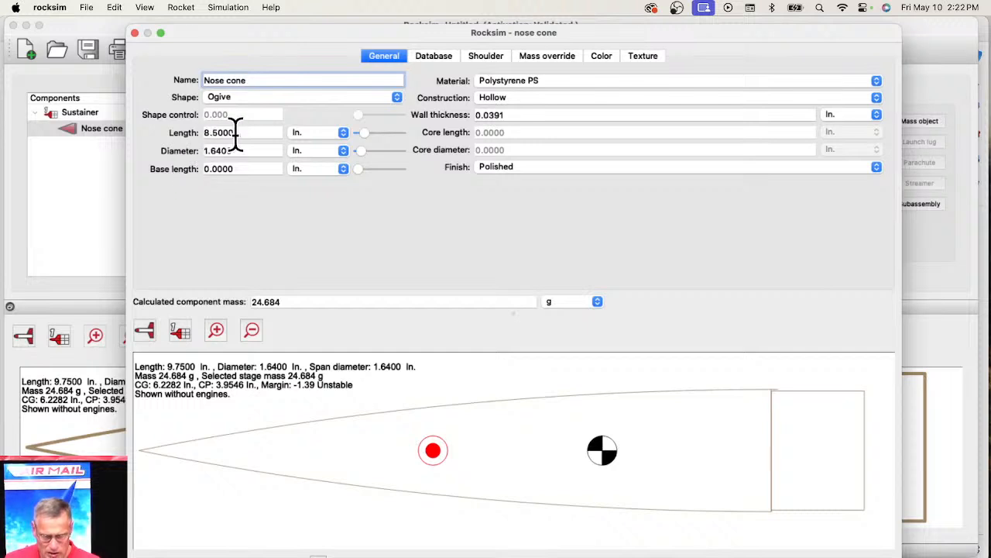
drag(368, 138, 370, 140)
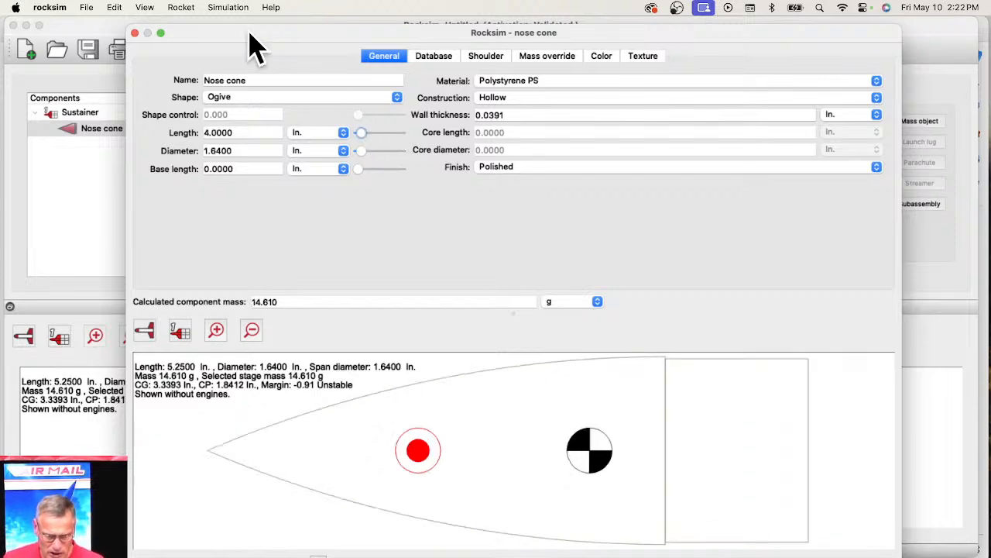
drag(250, 34, 239, 26)
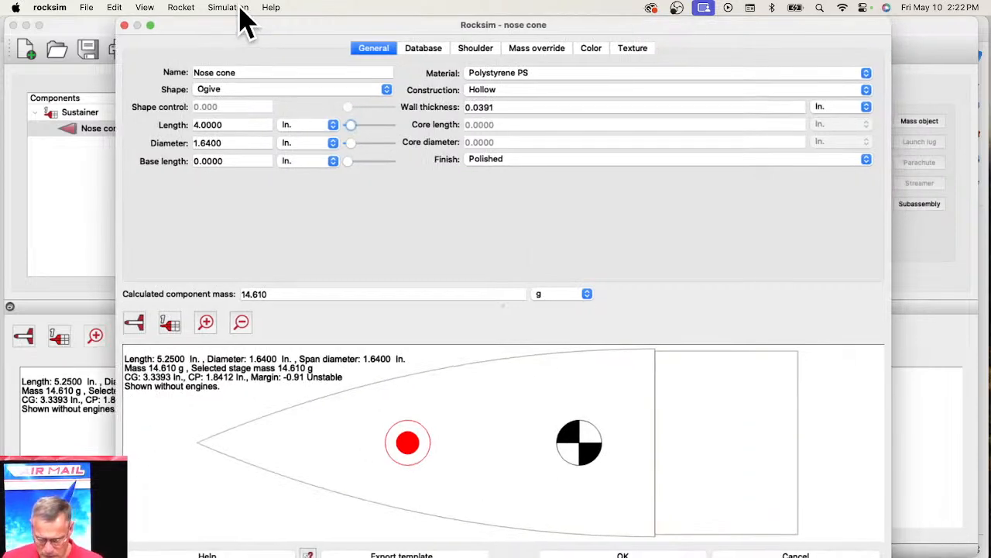
click(617, 553)
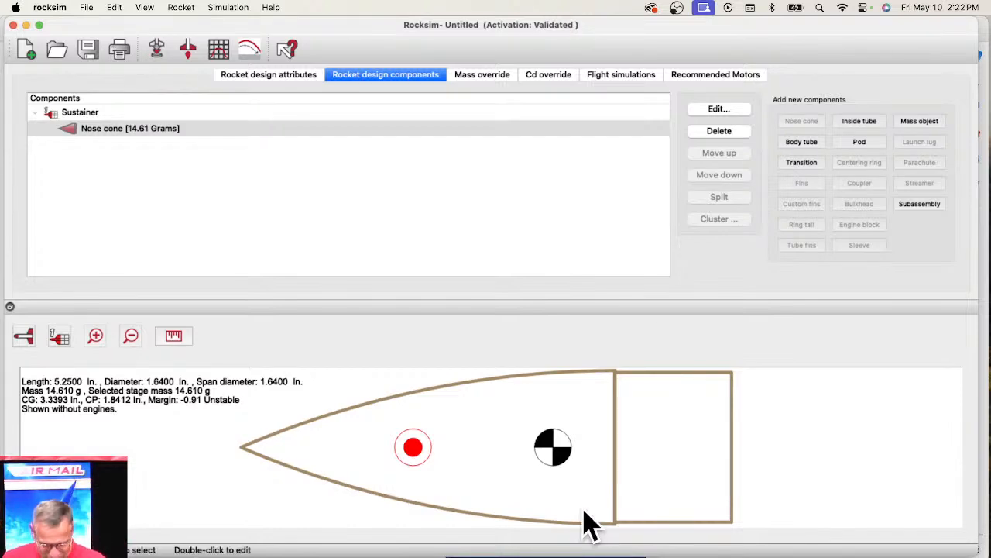
- Add the 18 in long Apogee 10141 body tube from the parts database behind the nose cone
click(802, 141)
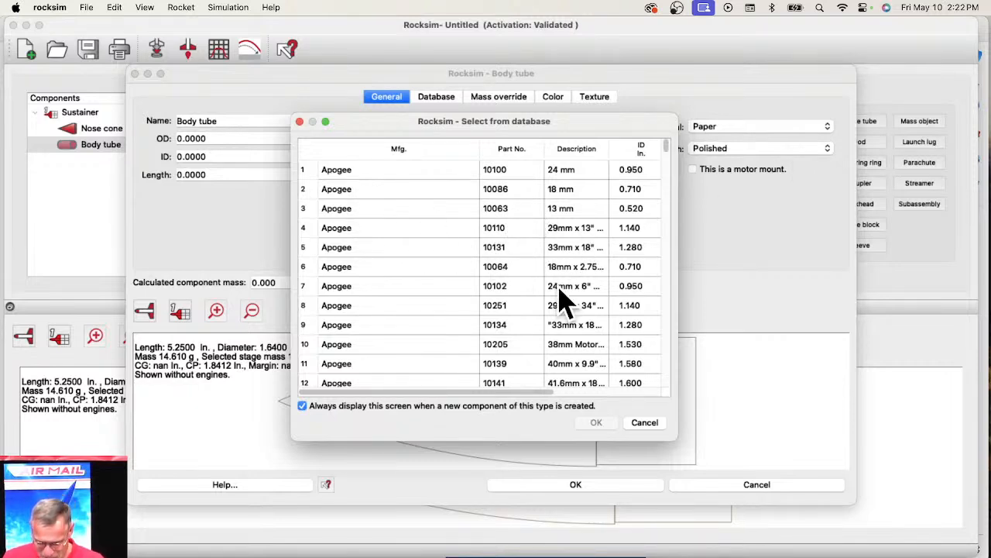
click(573, 384)
click(592, 423)
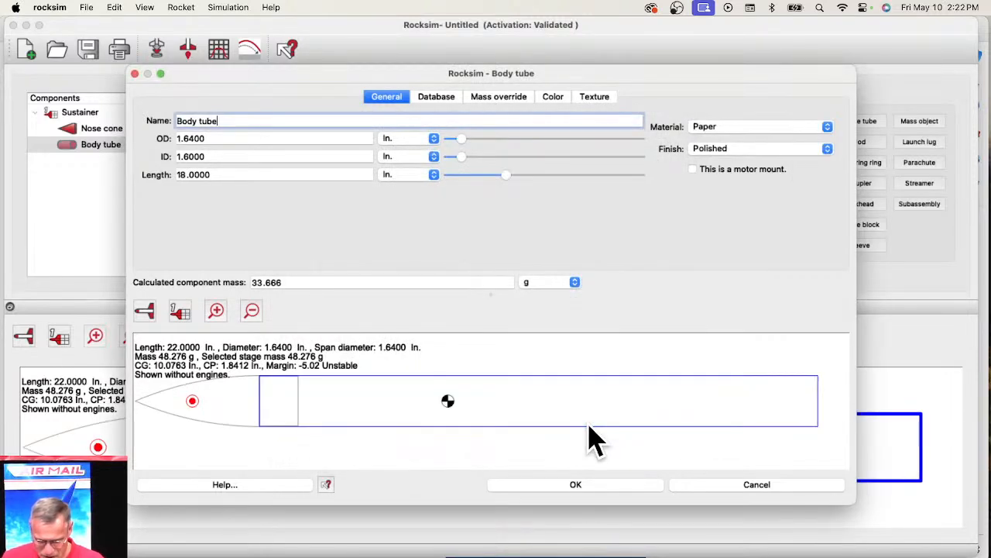
click(558, 486)
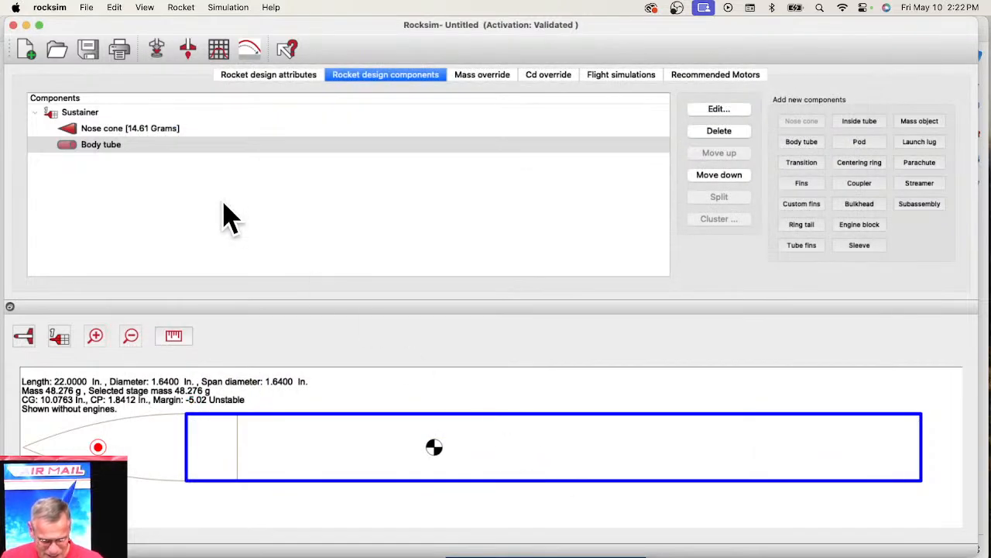
- Measure diagonally from the nose cone's upper edge to the body tube's lower wall, and end measuring
click(175, 338)
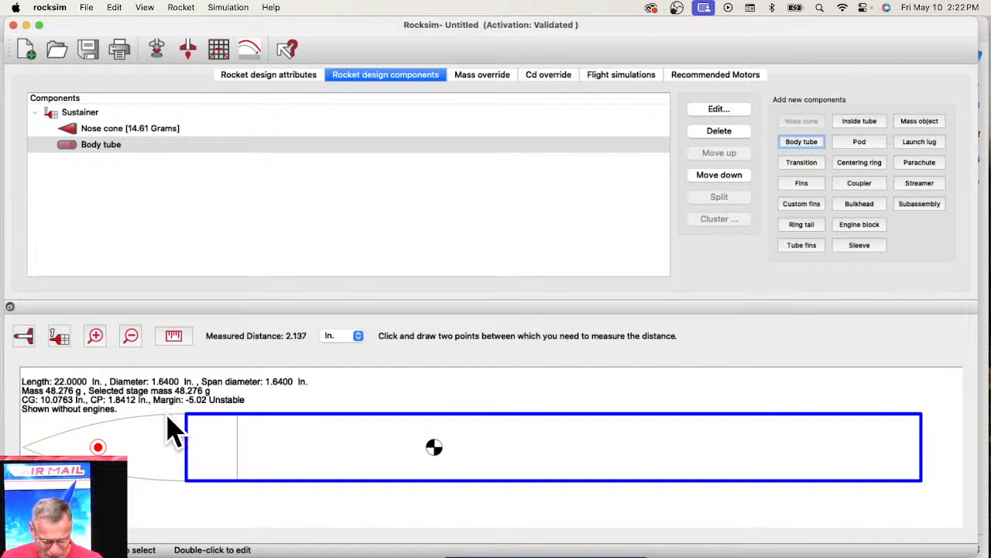
click(166, 417)
click(320, 482)
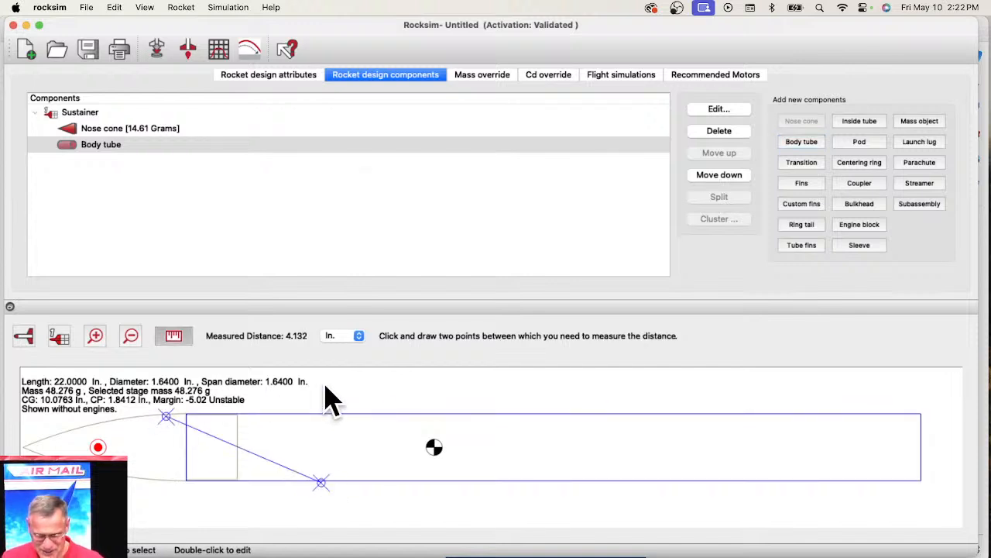
click(173, 336)
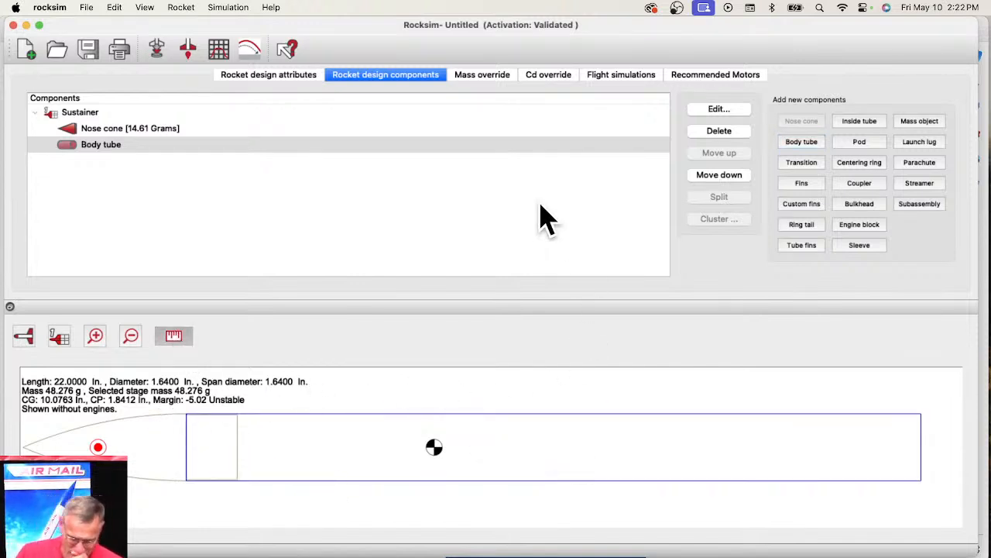
- Start a custom transition behind the body tube without a database part, and enlarge its properties window
click(111, 146)
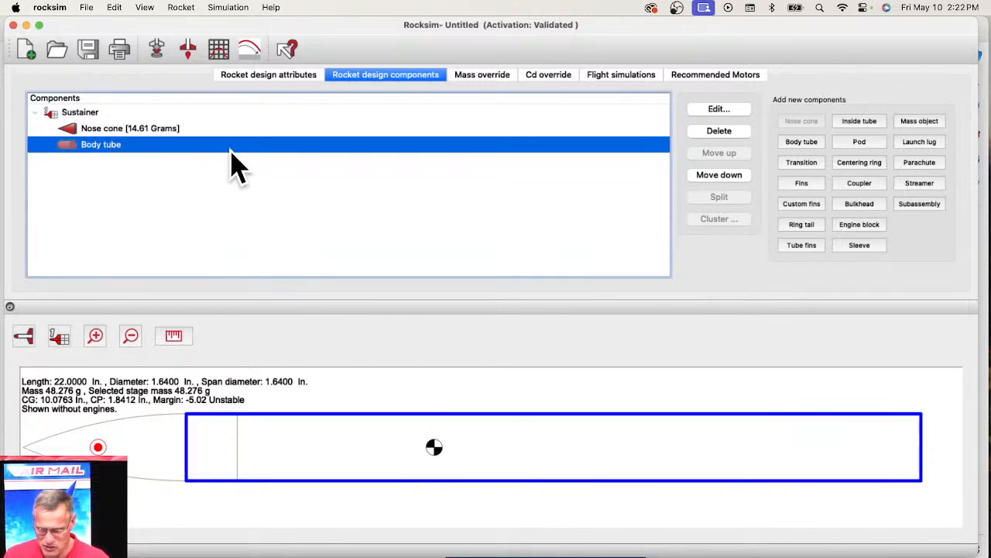
click(796, 163)
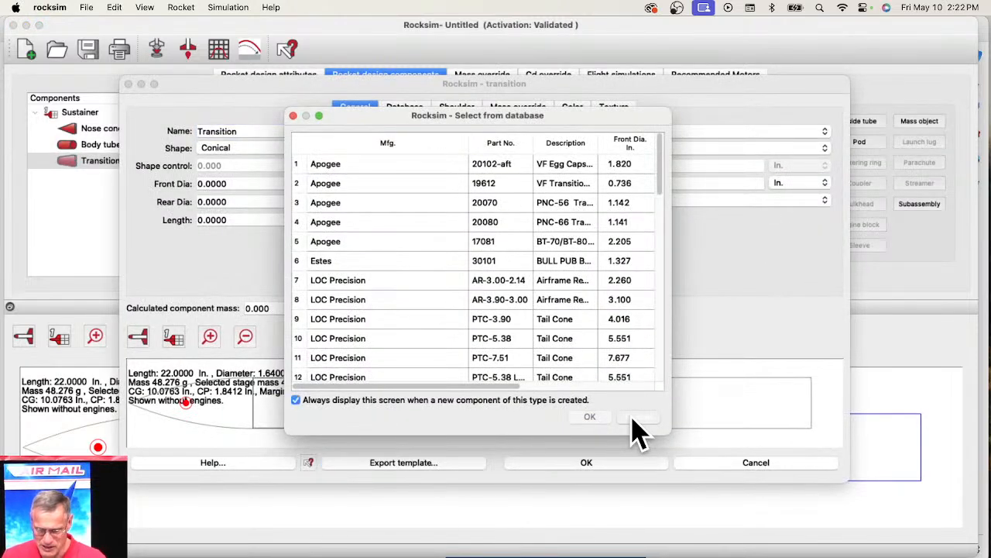
click(633, 418)
drag(312, 94, 215, 14)
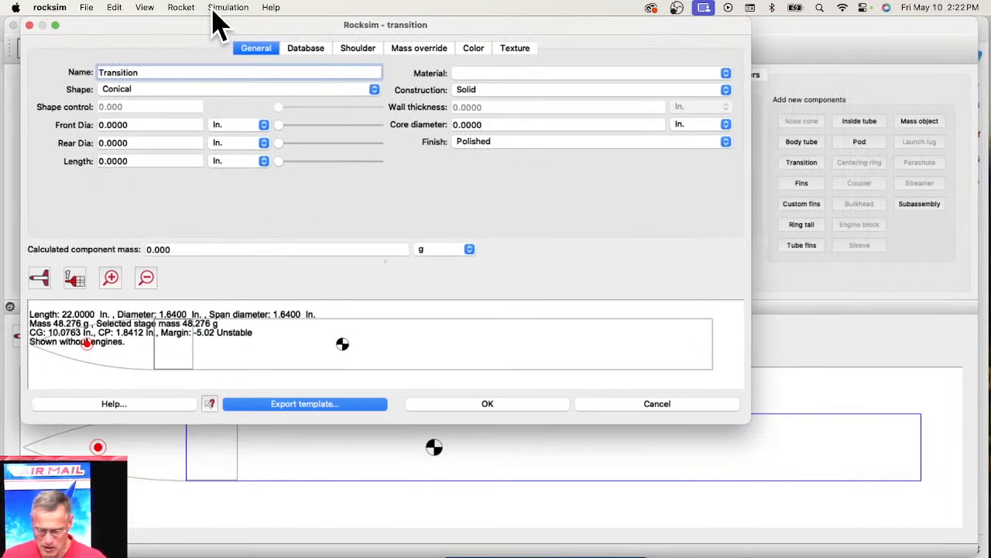
drag(752, 425, 982, 545)
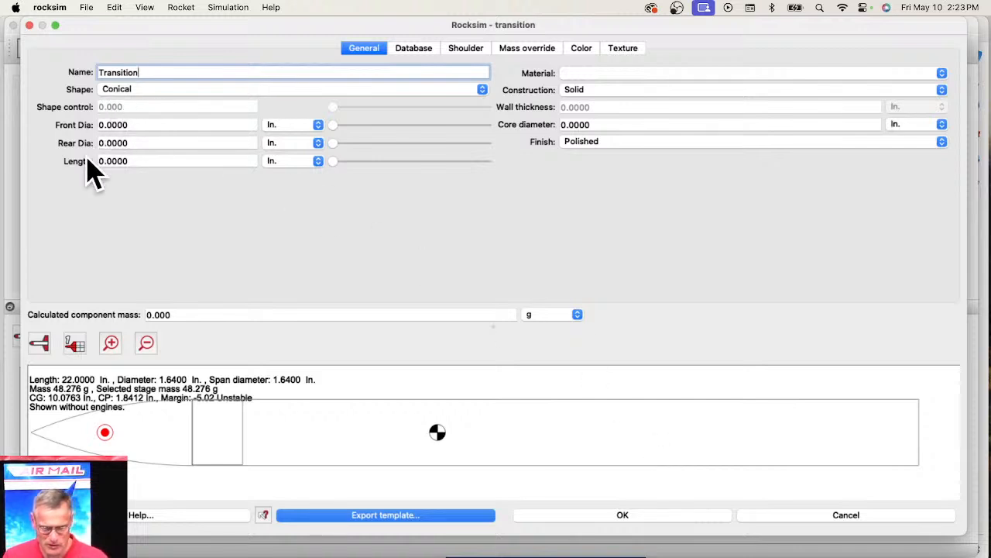
- Fit the transition's front shoulder to the Apogee 10144 body tube with 1.6 in inside diameter
click(467, 51)
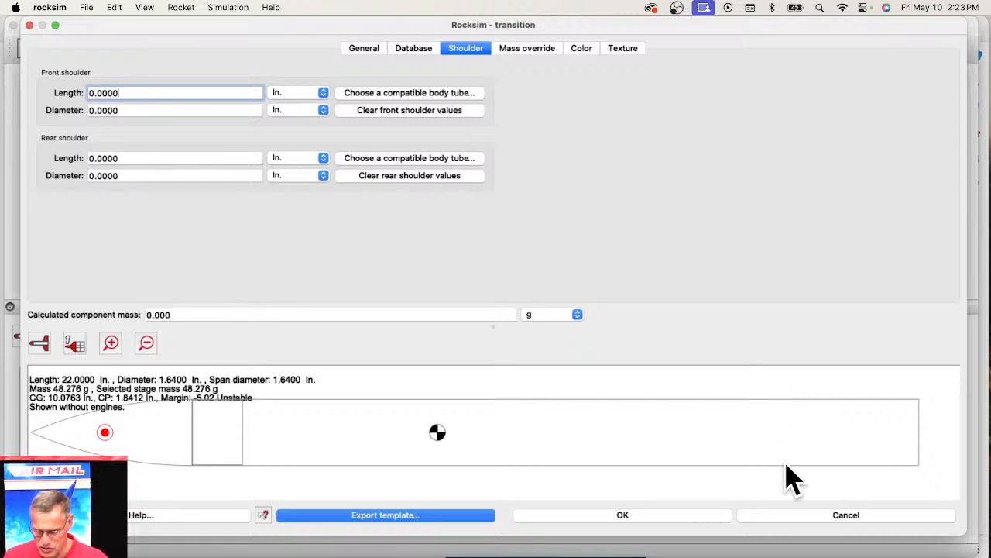
click(402, 97)
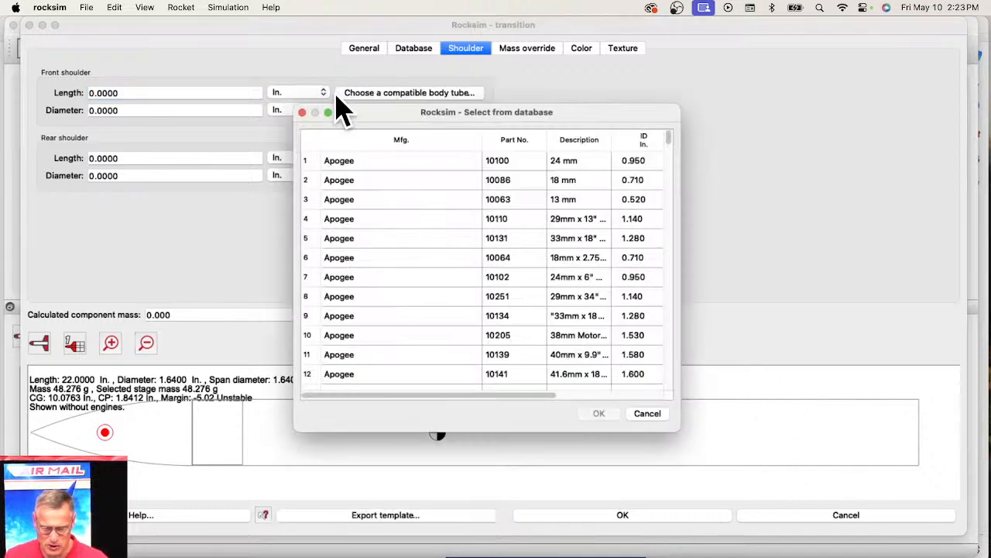
scroll(671, 155, down, 4)
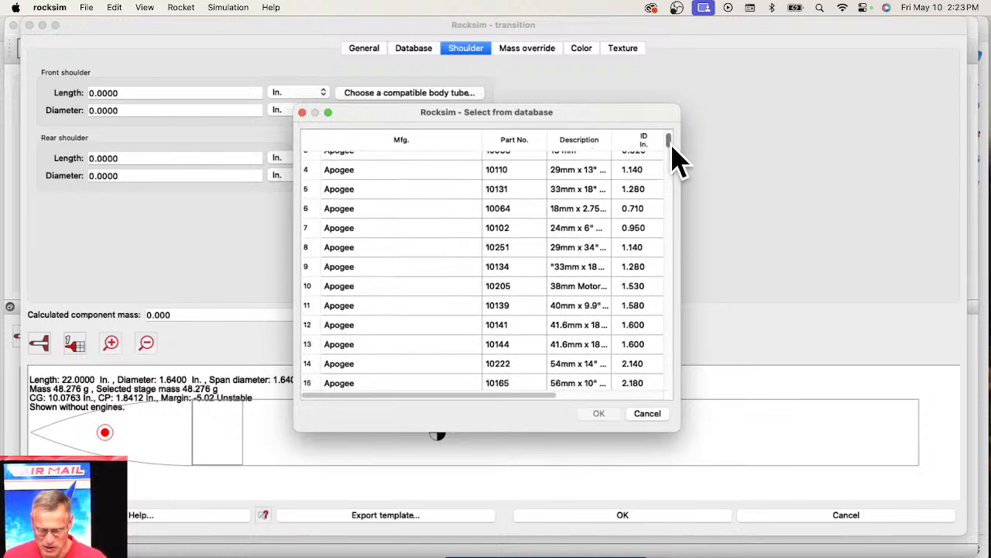
click(595, 317)
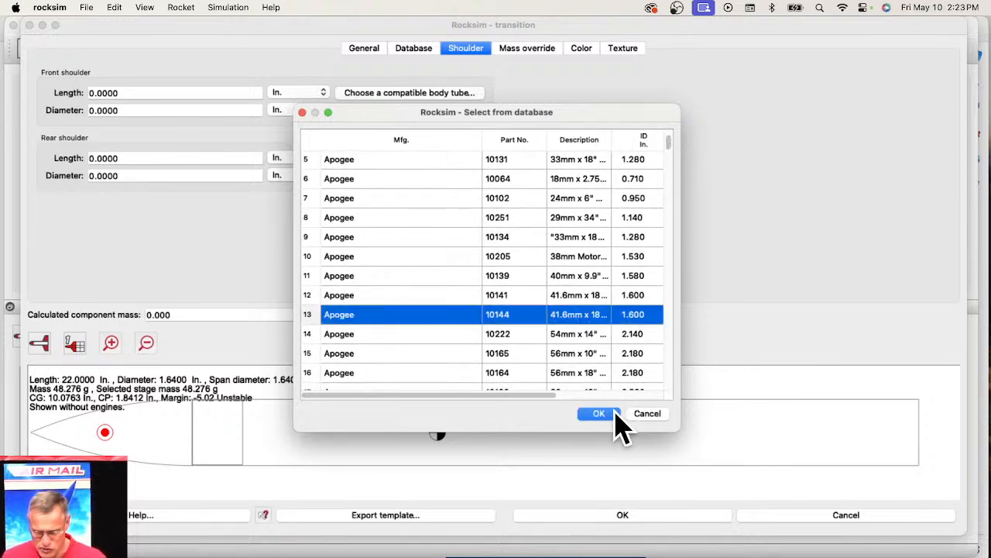
click(600, 414)
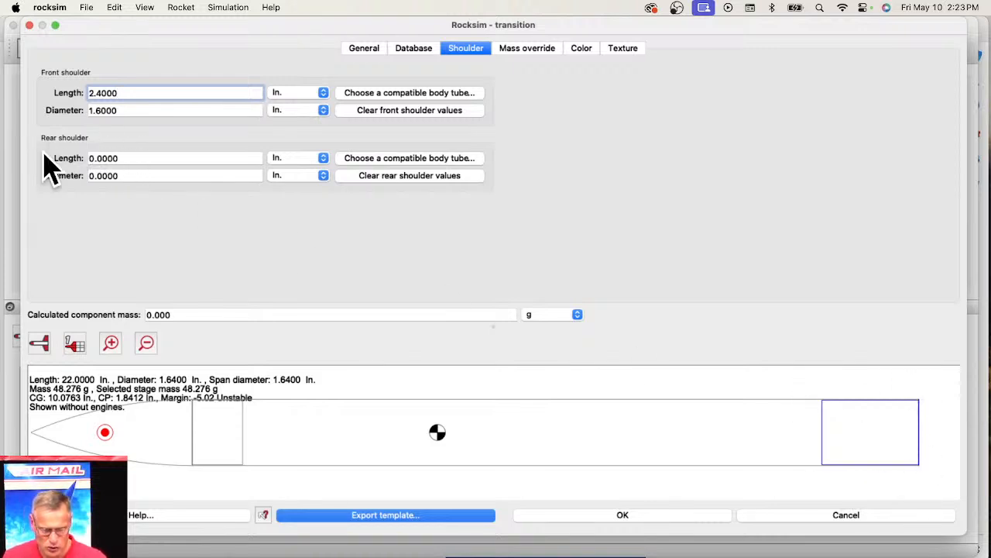
- Fit the transition's rear shoulder to the Apogee 10198 body tube with 2.56 in inside diameter
click(393, 160)
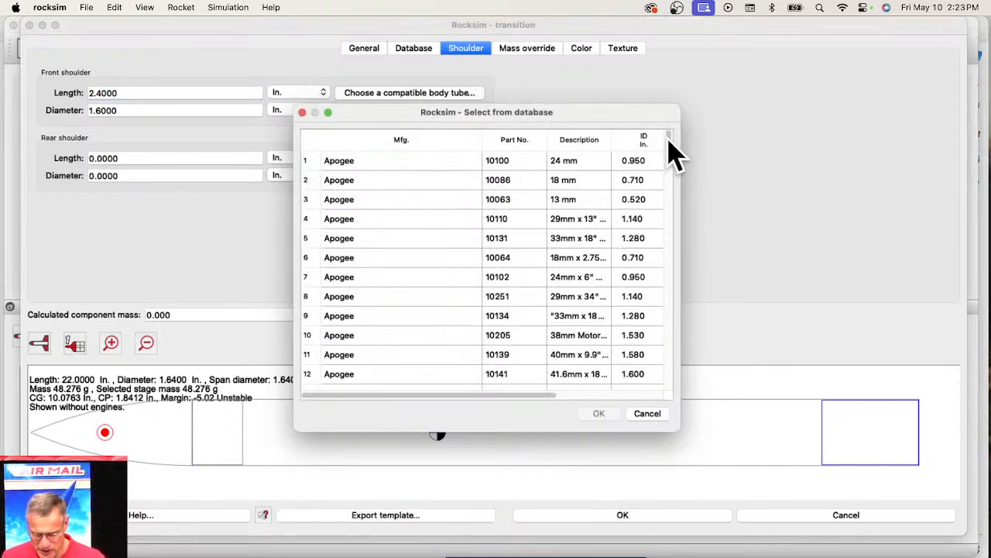
scroll(668, 155, down, 5)
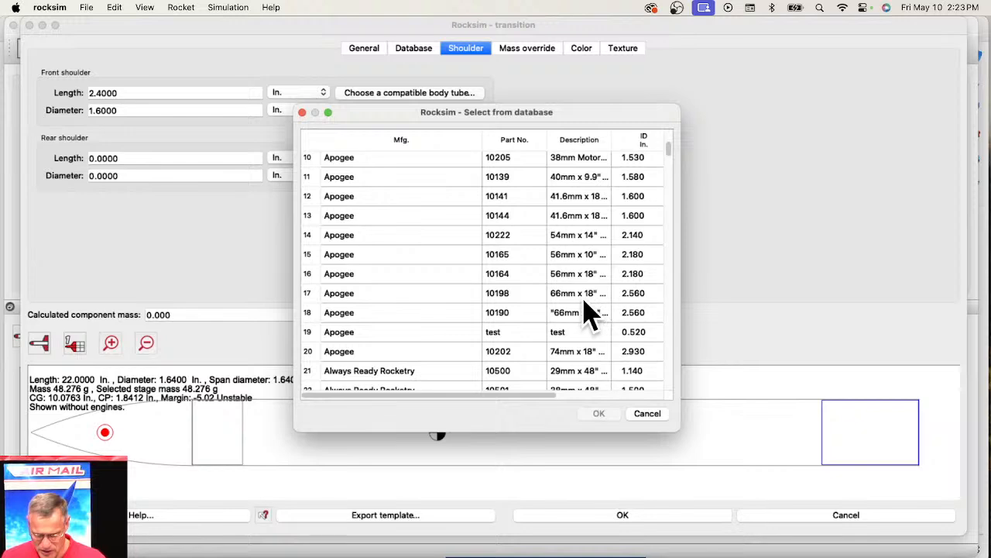
click(586, 300)
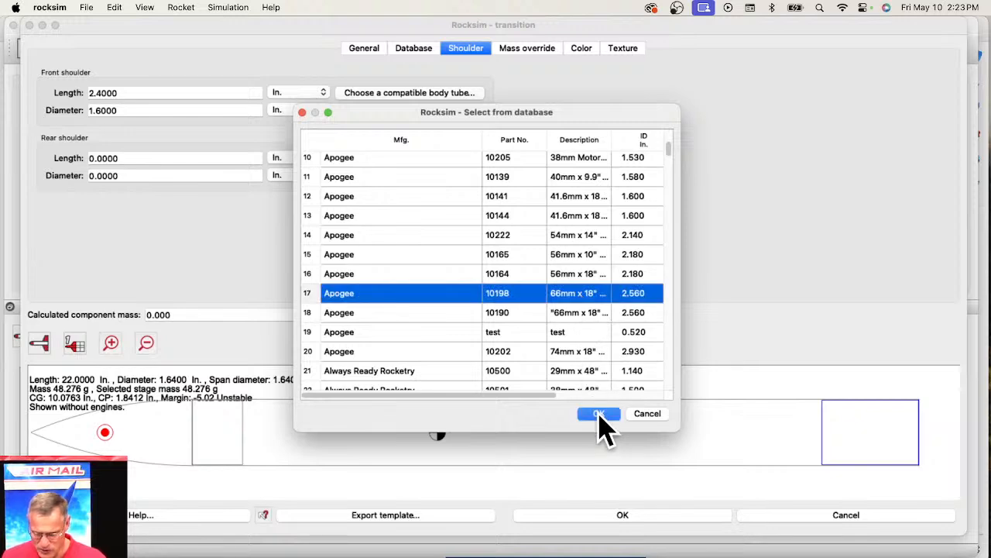
click(599, 413)
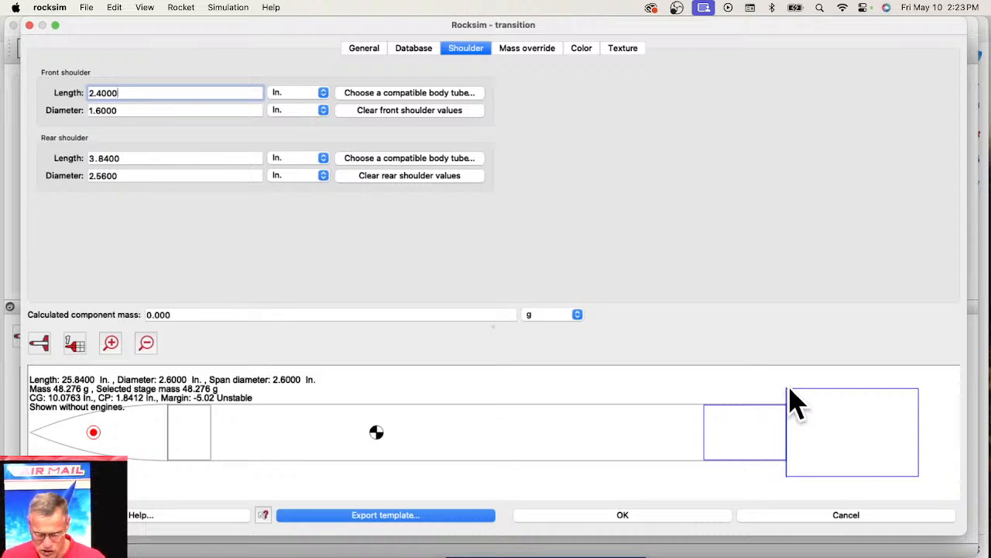
- Set the conical transition's length to about 4.375 in
click(364, 48)
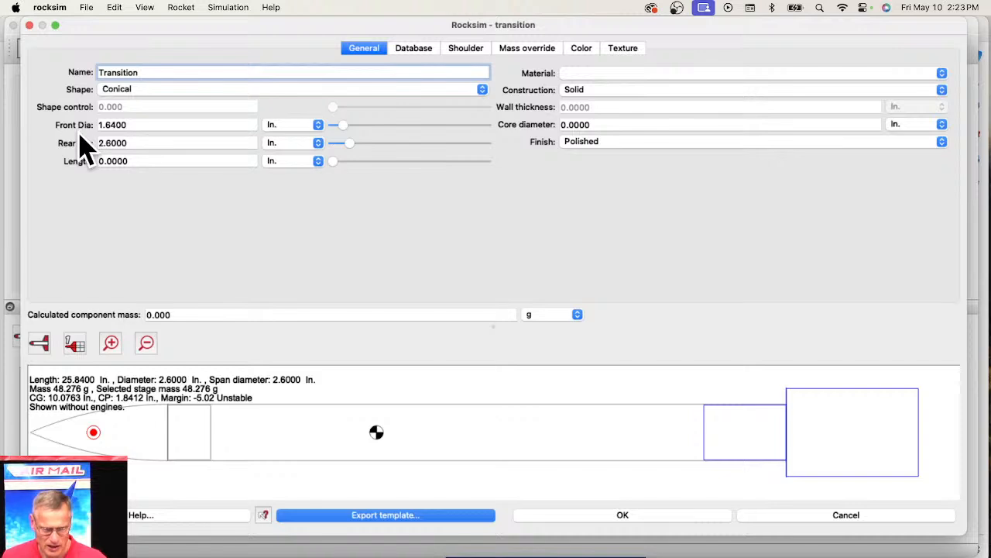
click(124, 161)
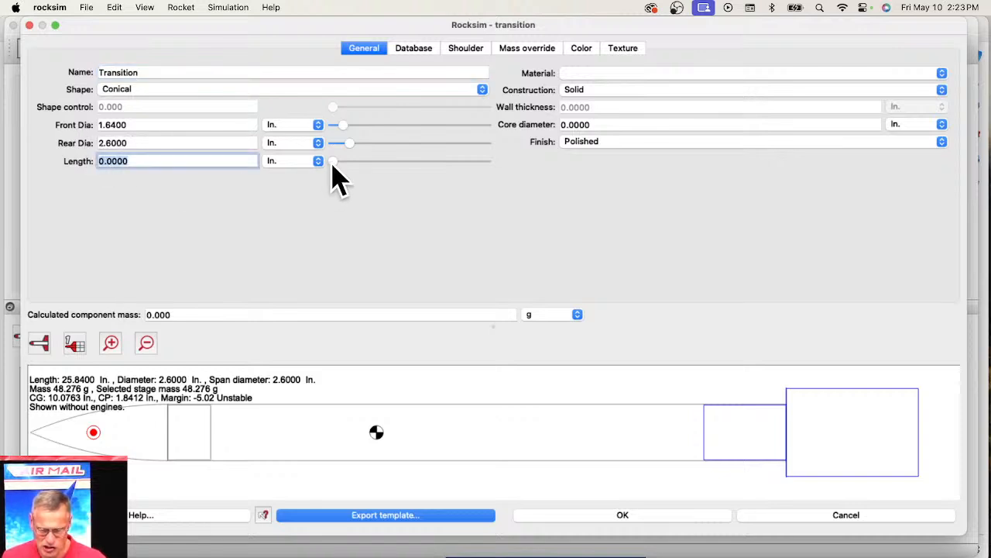
drag(333, 165, 347, 166)
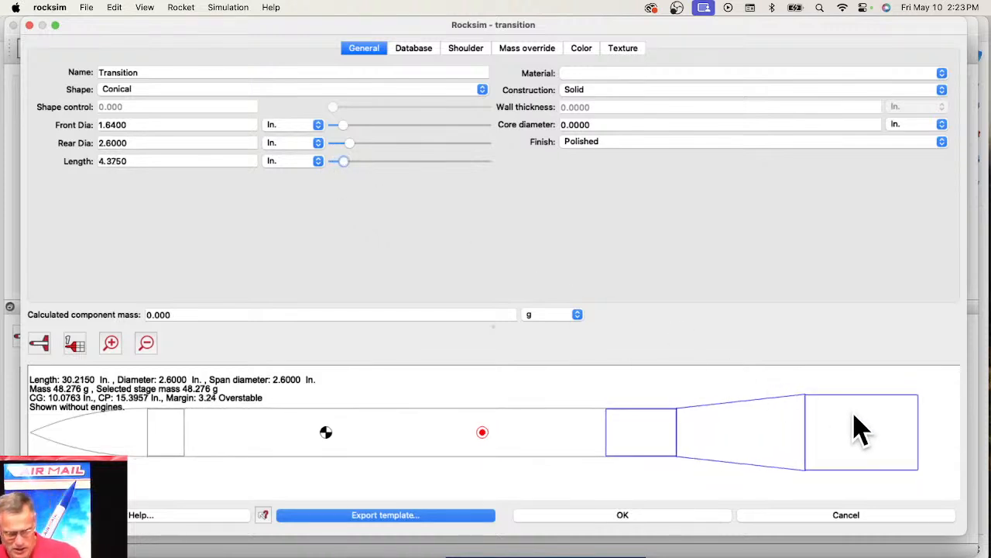
- Make the transition hollow paper with a 0.015 in wall thickness, and accept its properties
click(581, 74)
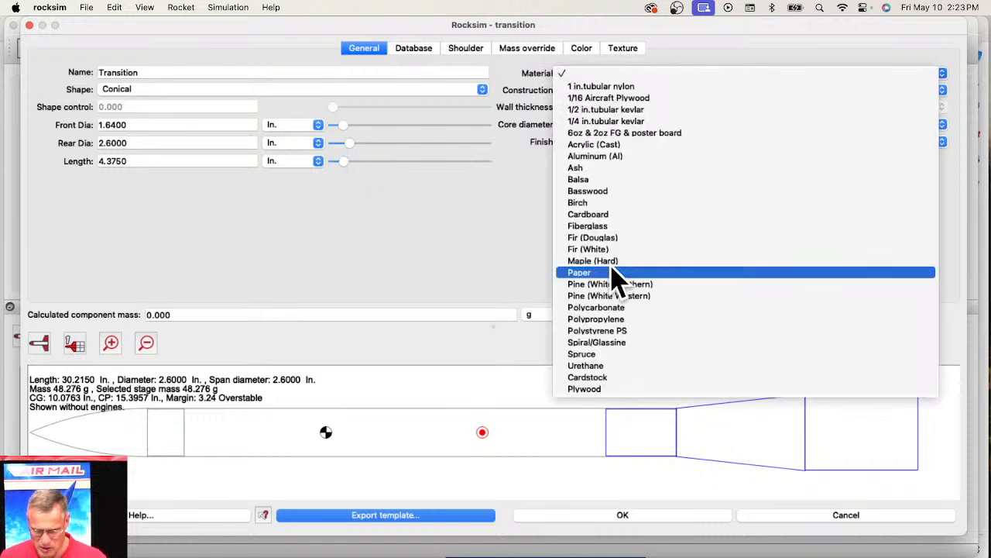
click(616, 272)
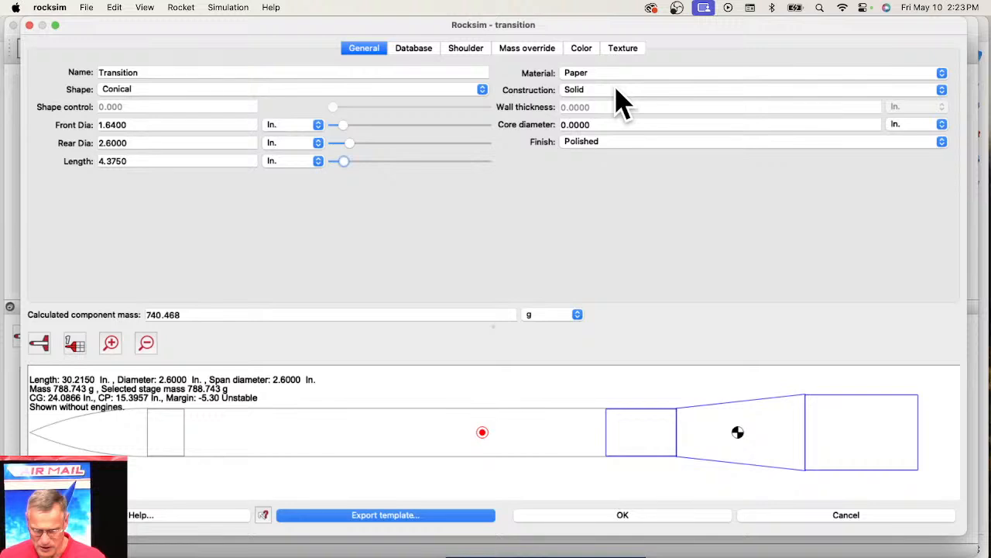
click(608, 90)
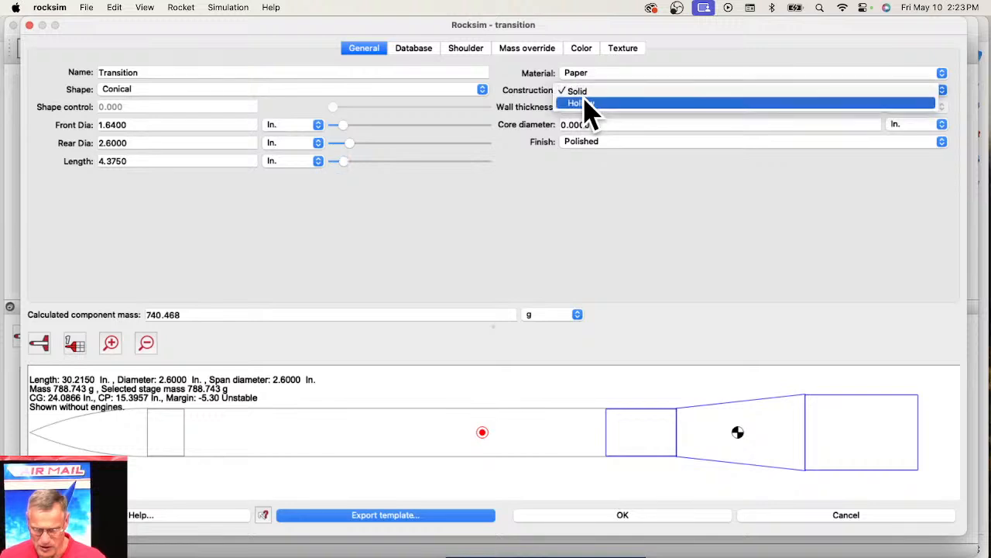
click(587, 103)
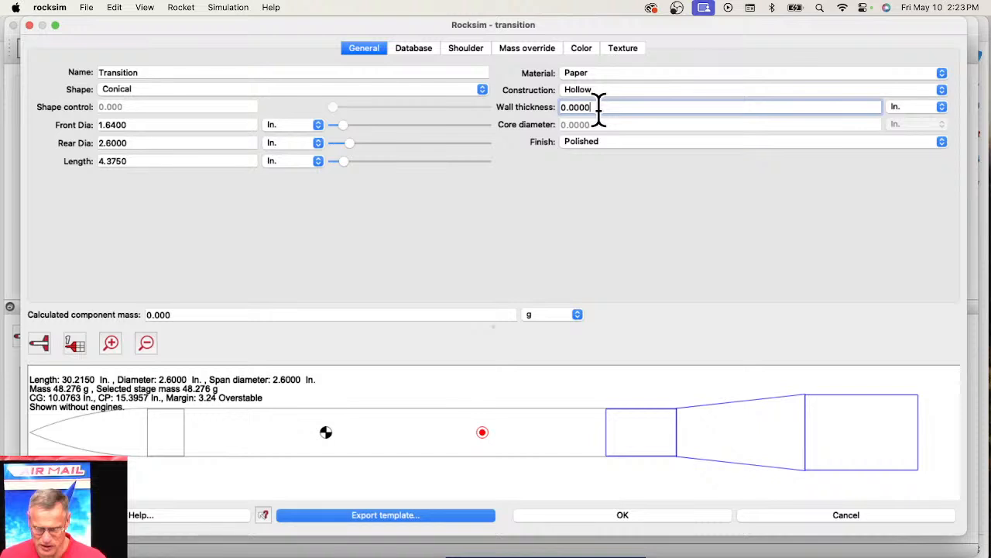
drag(599, 109, 543, 110)
text(.01)
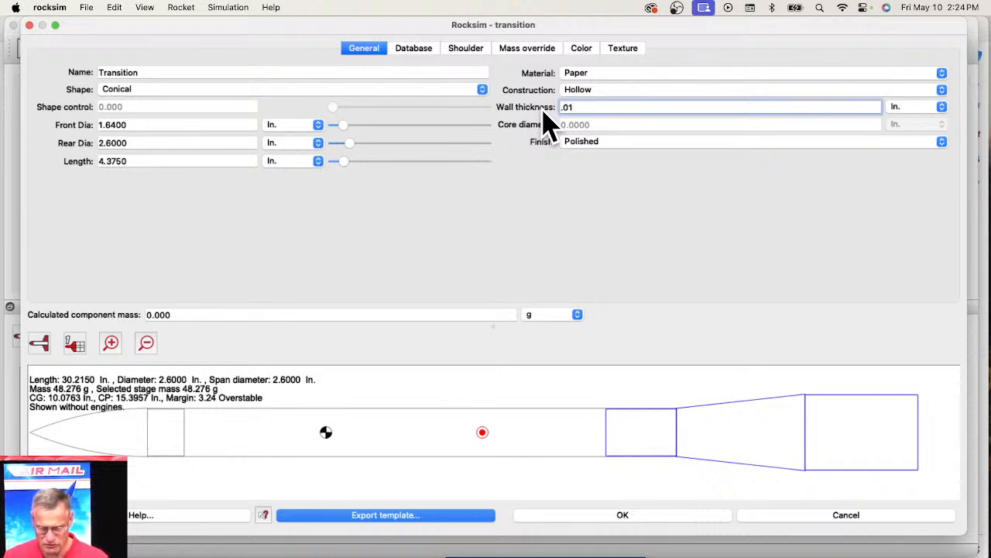
text(5)
key(Tab)
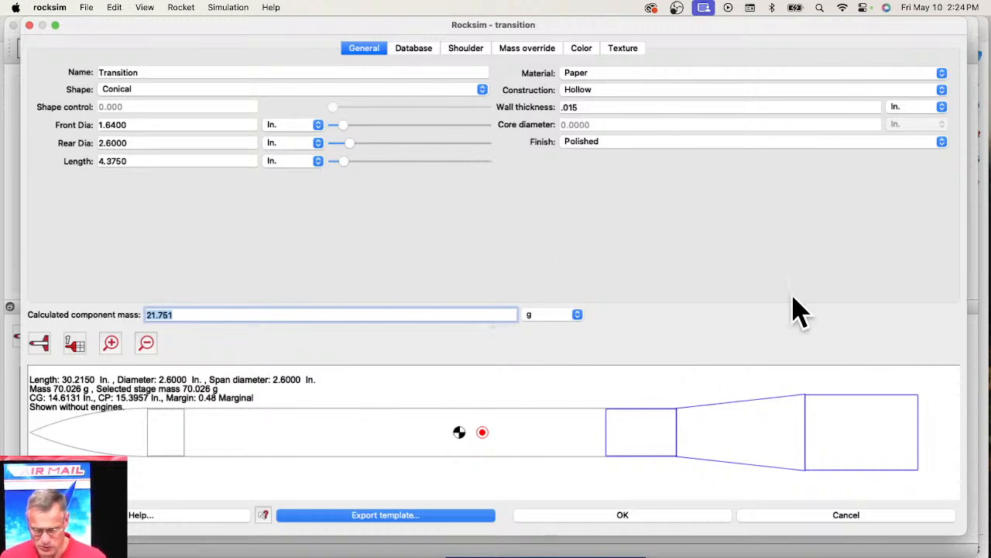
click(622, 515)
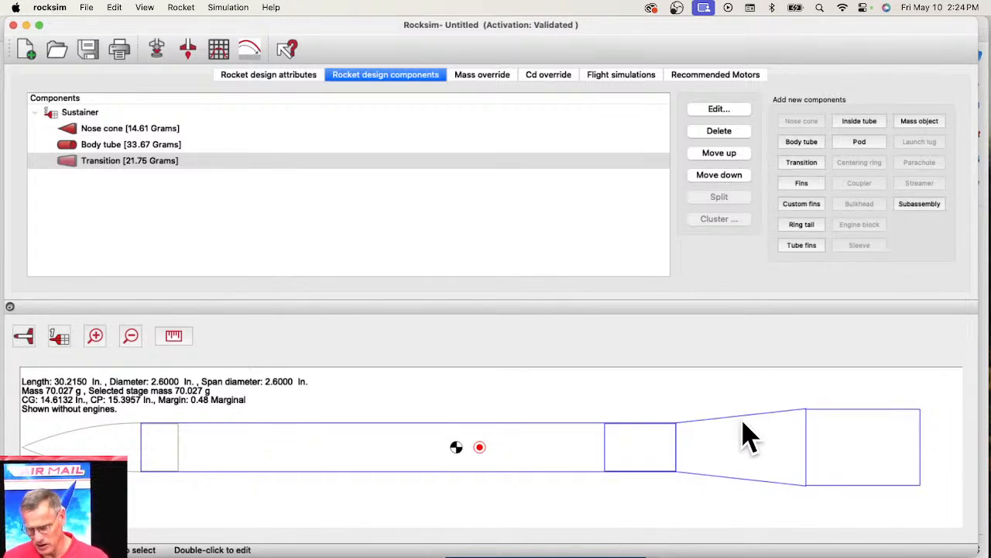
- Show the rocket in 3D and rotate it to examine the transition behind the body tube
click(23, 337)
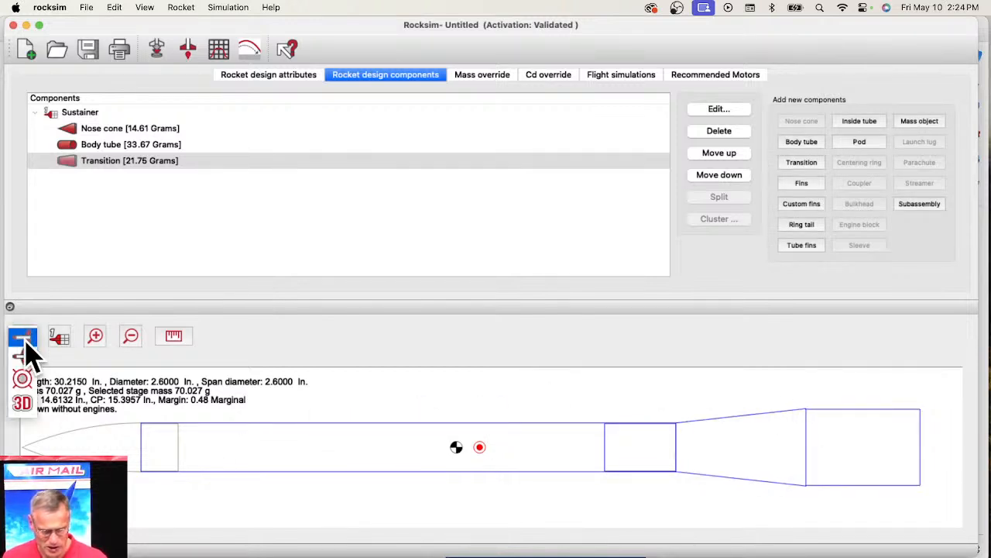
click(23, 404)
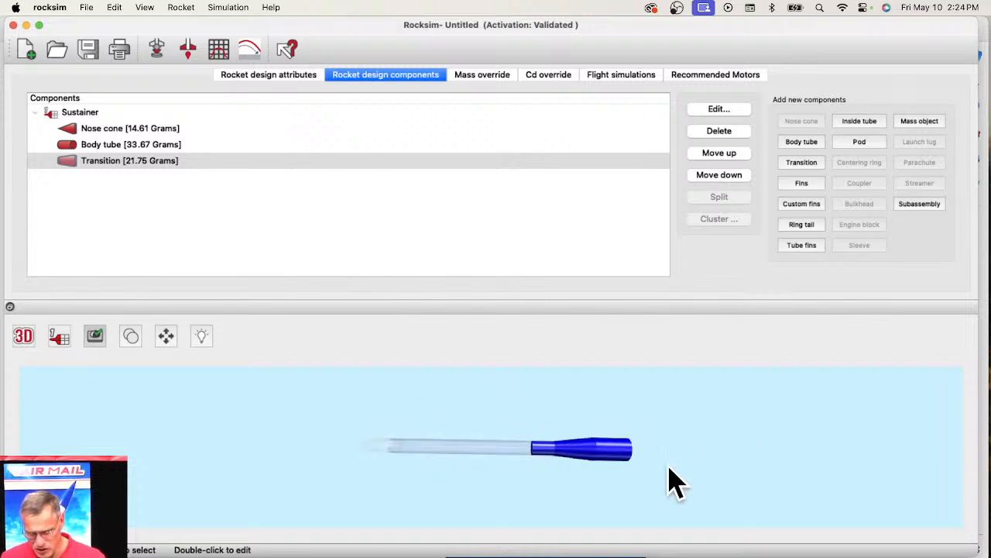
drag(671, 482, 612, 396)
drag(558, 454, 714, 457)
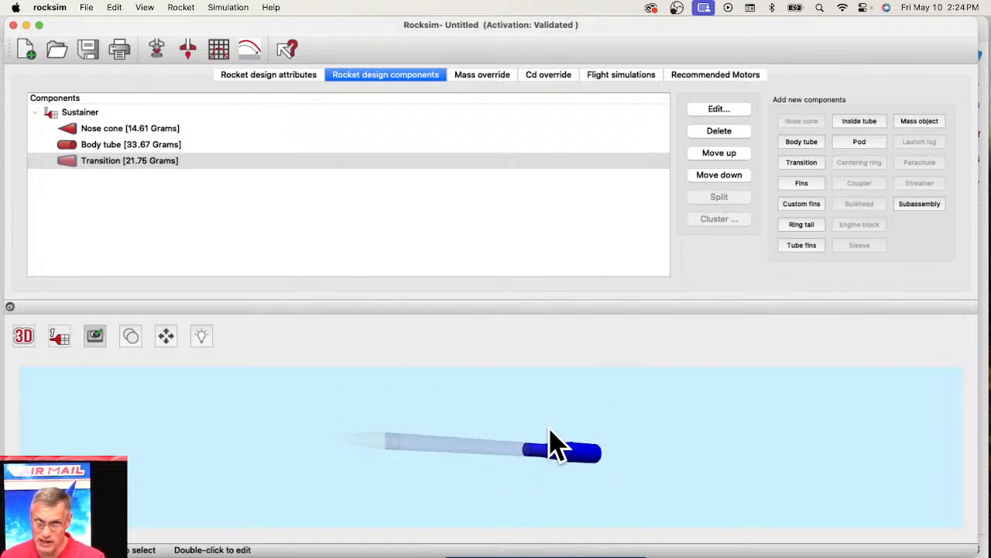
- Set up printing of the parts list and the transition template only, excluding simulation information, rocket drawings and the placement guide wrap
click(121, 51)
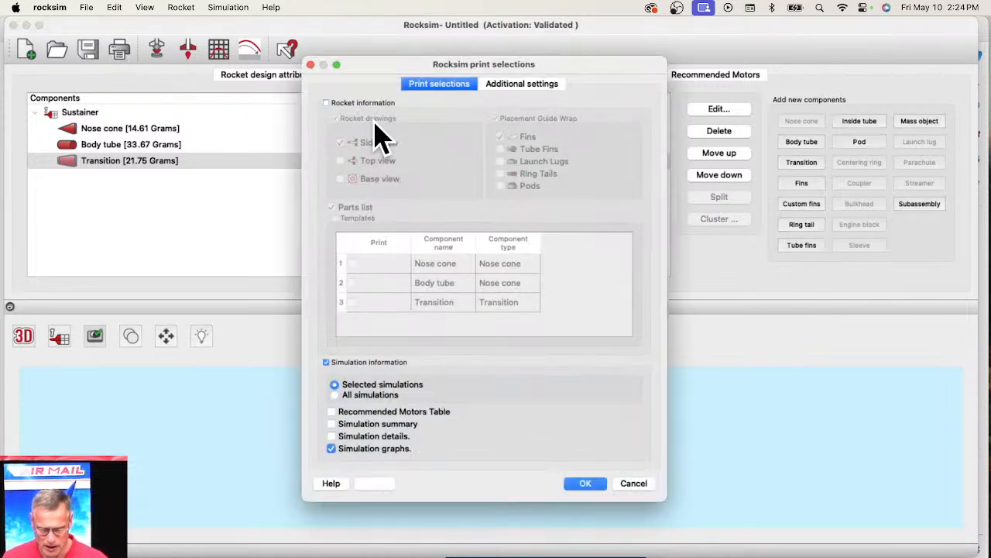
click(328, 363)
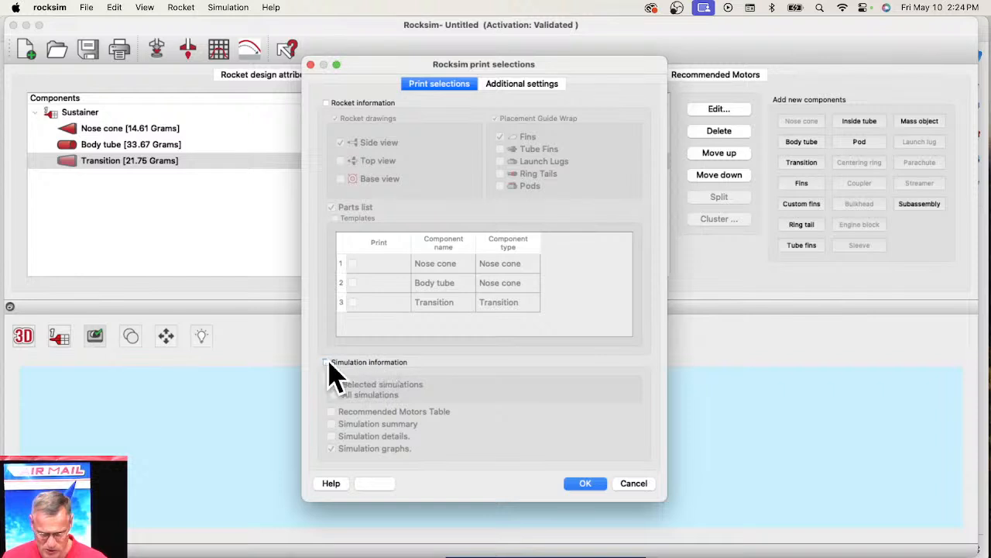
click(328, 104)
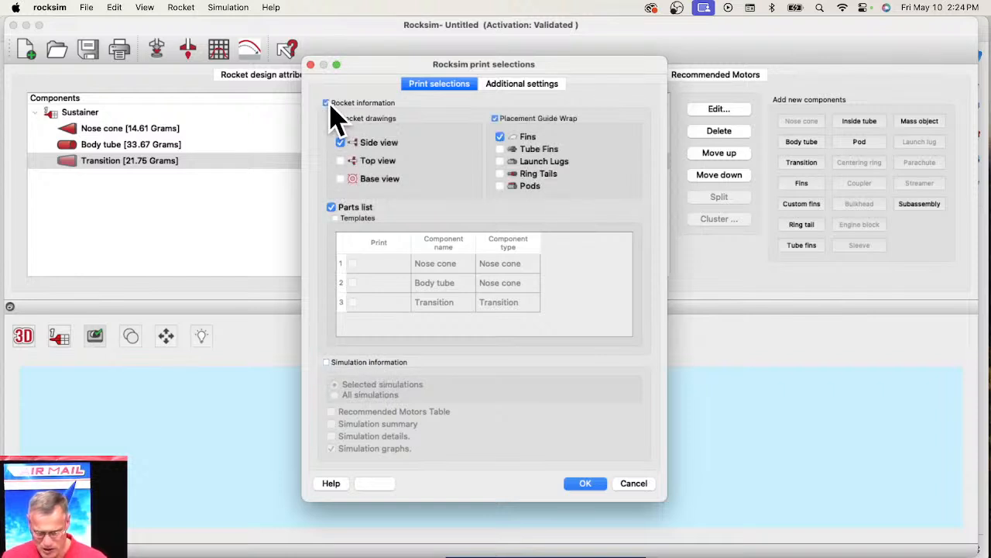
click(495, 119)
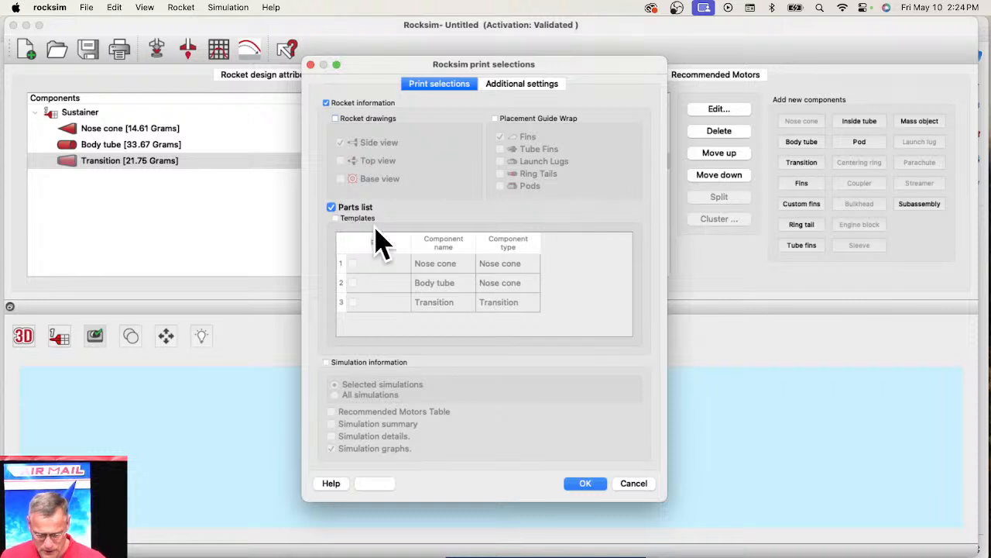
click(336, 218)
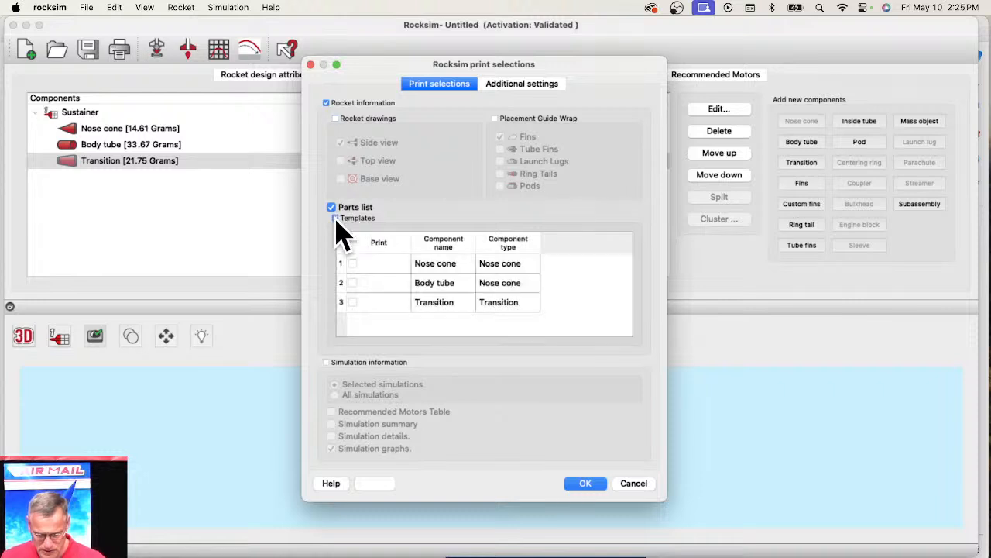
click(352, 302)
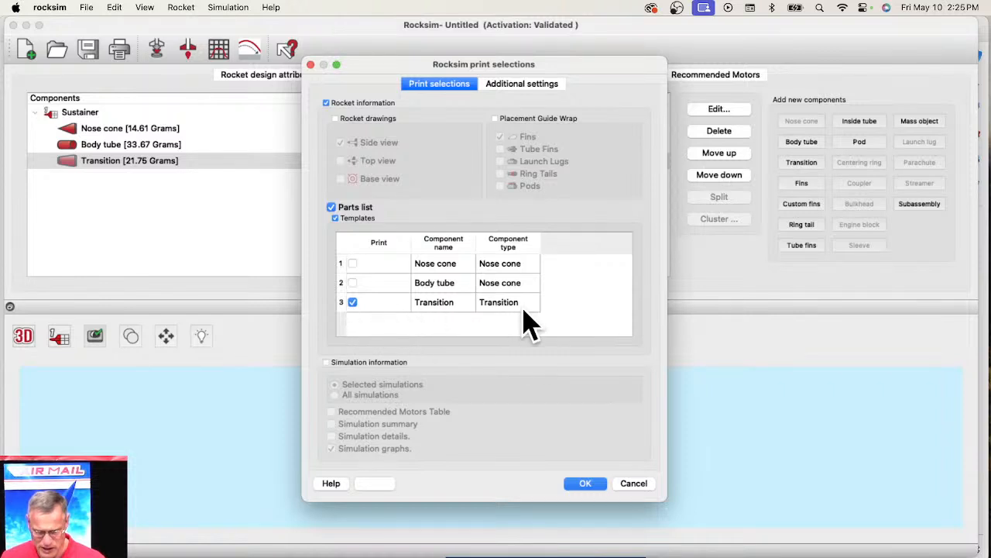
- Generate the selected printout and open it as a PDF in Preview
click(582, 486)
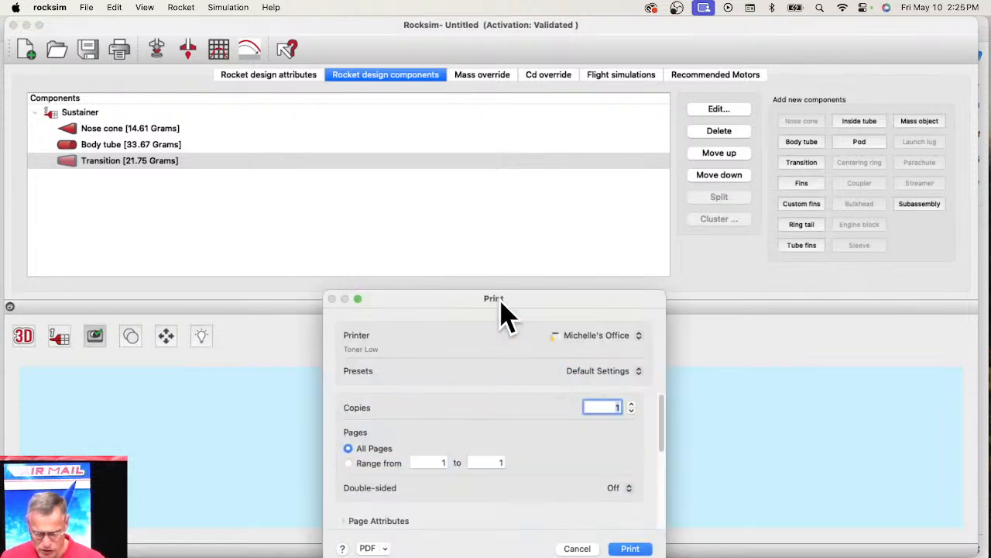
drag(499, 310, 464, 144)
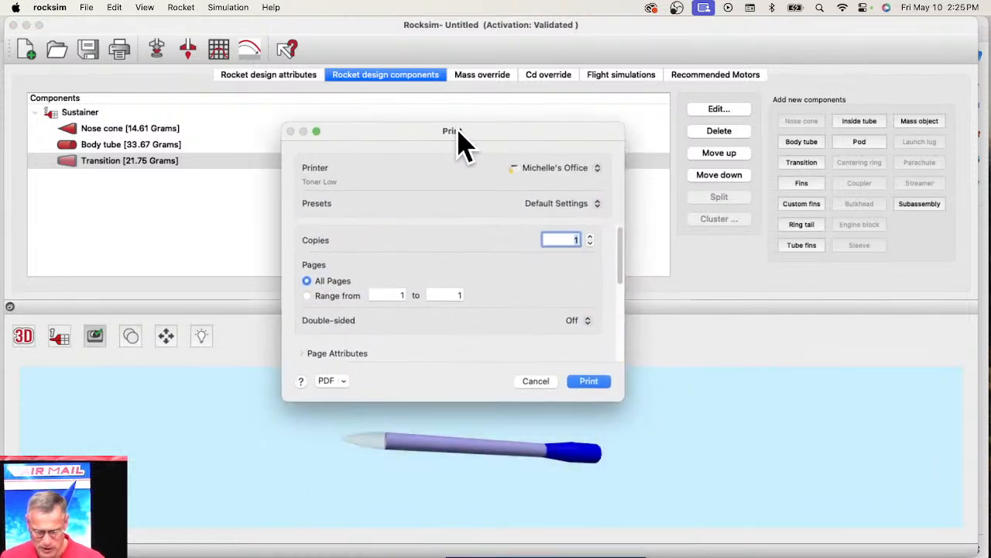
click(344, 381)
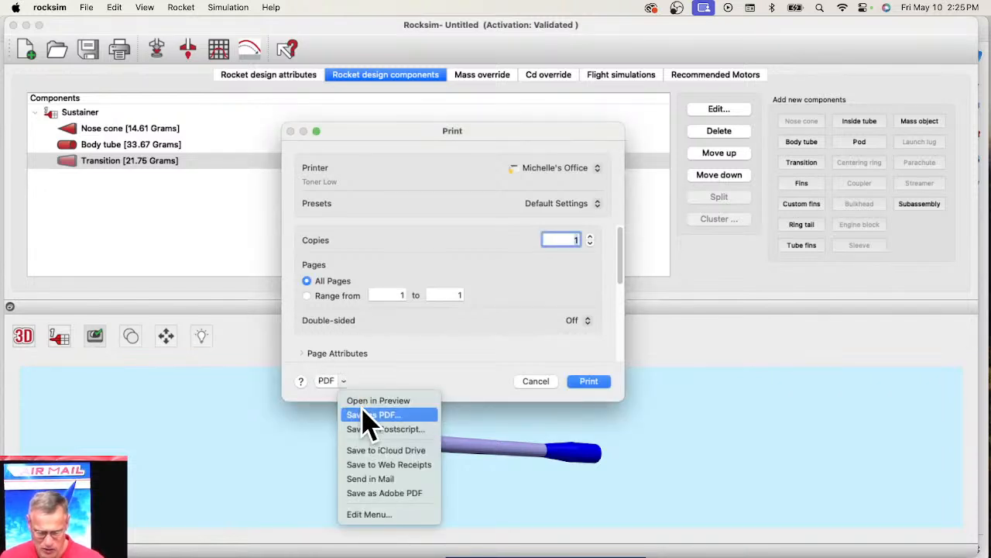
click(367, 403)
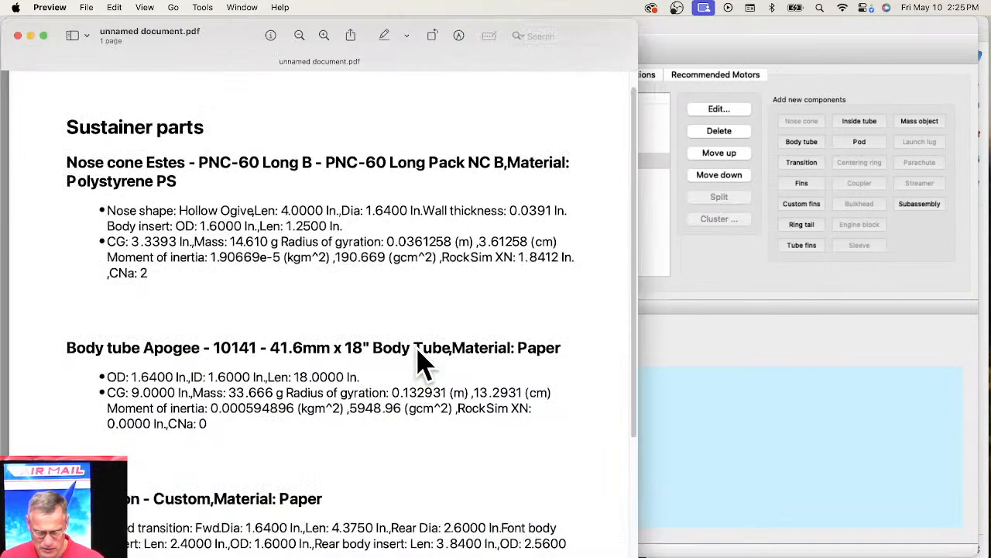
- Examine the nose cone, body tube and transition entries in the PDF parts list, and close the document
drag(485, 36, 538, 33)
scroll(434, 438, down, 3)
scroll(431, 451, down, 5)
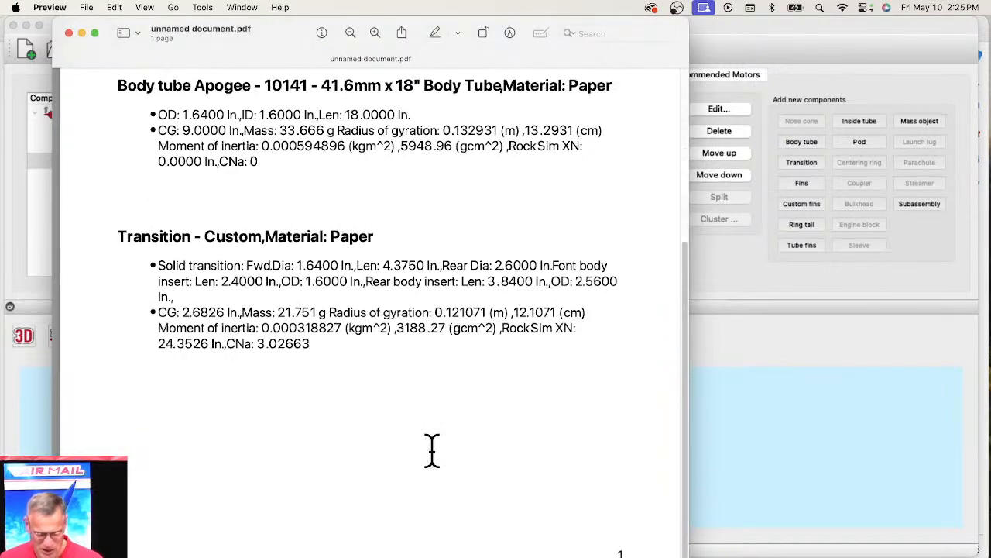
scroll(439, 462, up, 8)
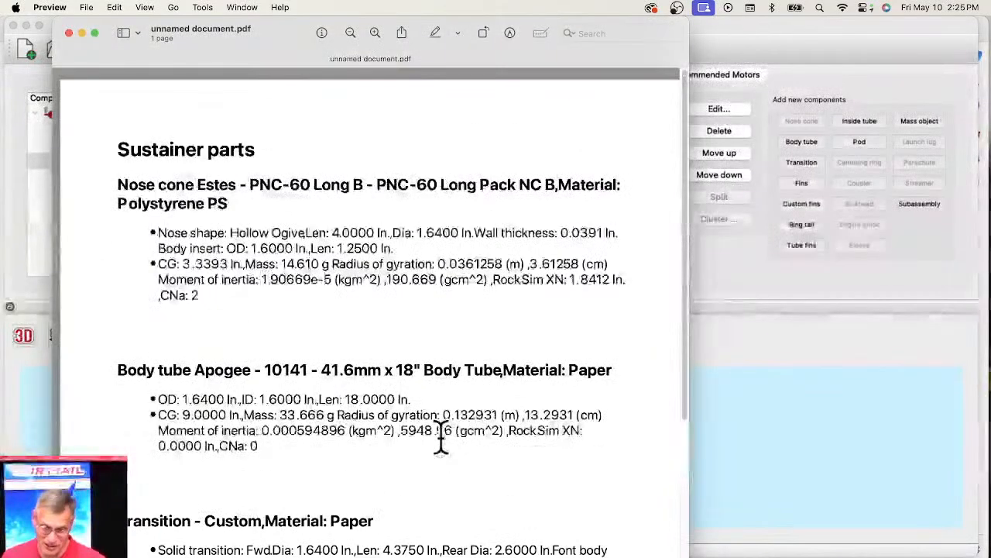
scroll(442, 434, down, 2)
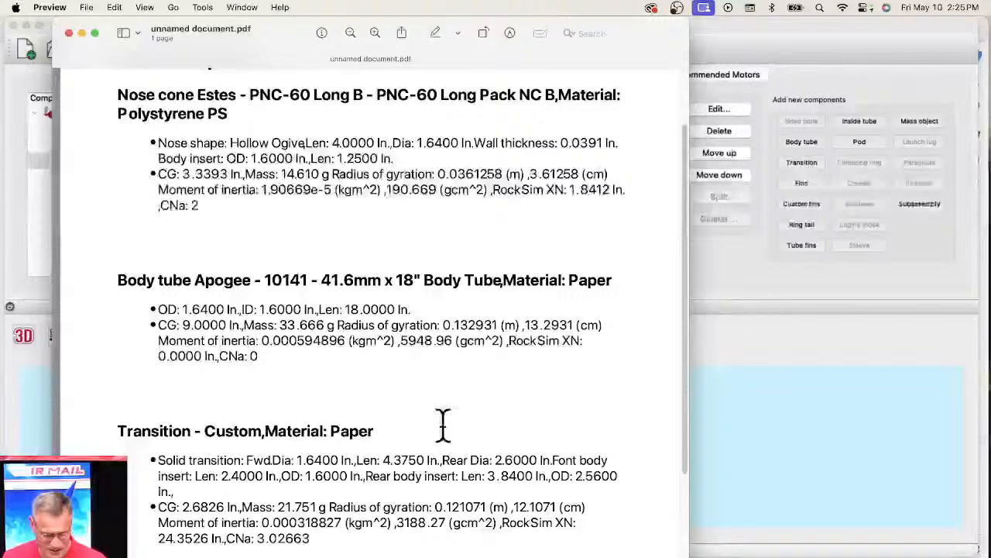
scroll(443, 422, down, 1)
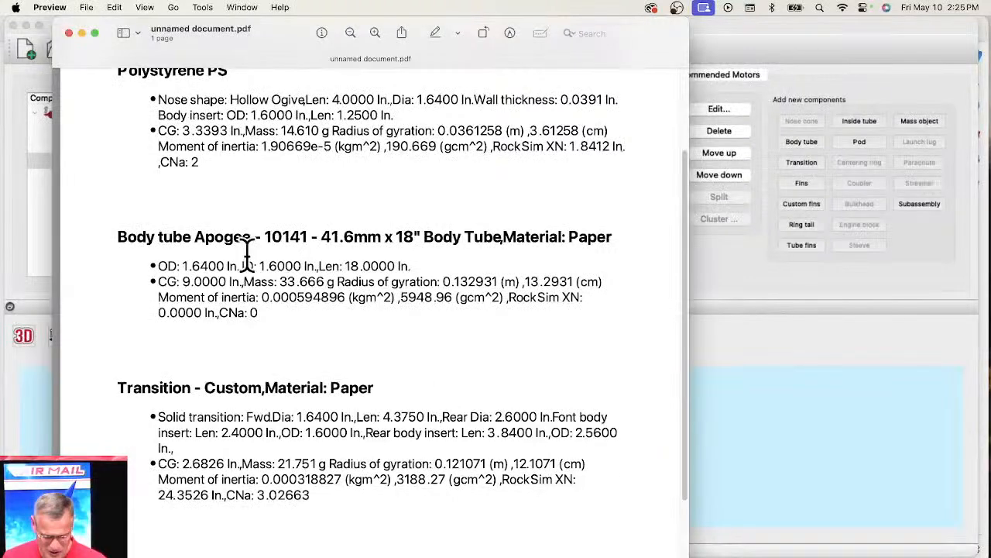
key(super+w)
- Set up printing of the body tube template only, excluding the parts list and rocket drawings
click(122, 52)
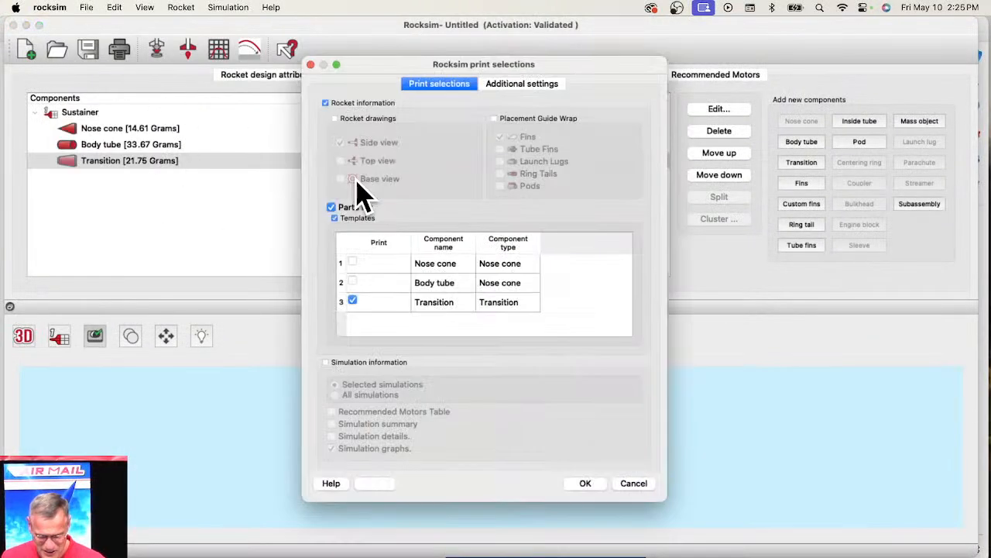
click(335, 218)
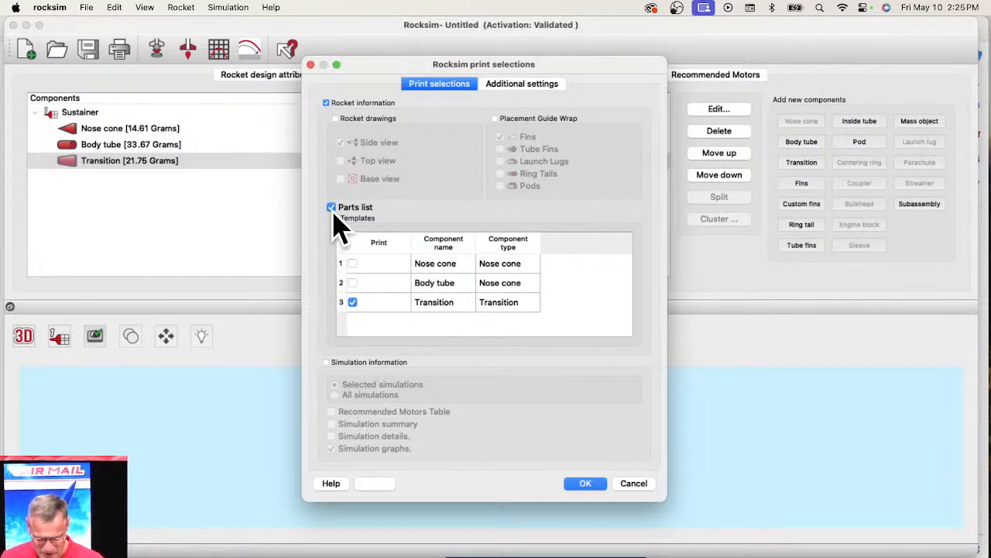
click(335, 119)
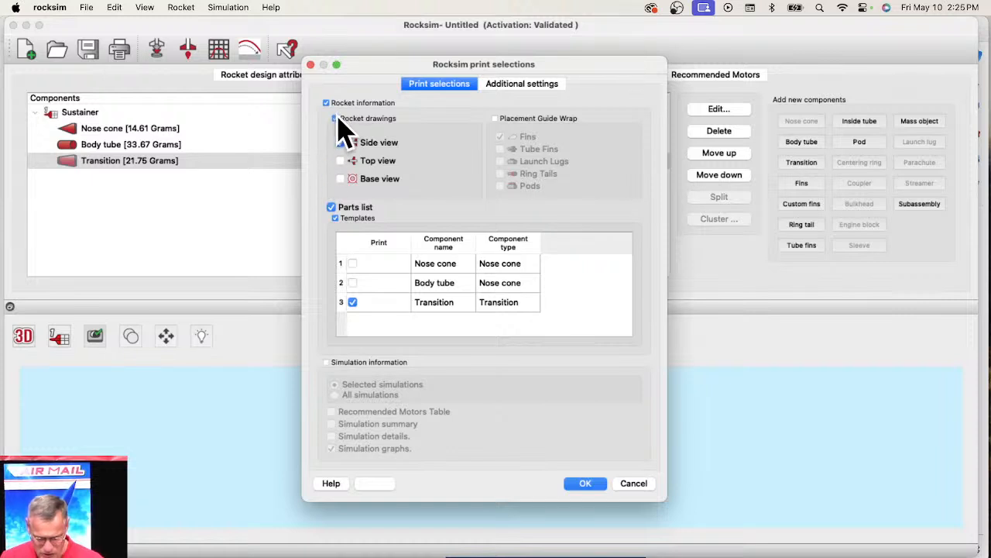
click(337, 119)
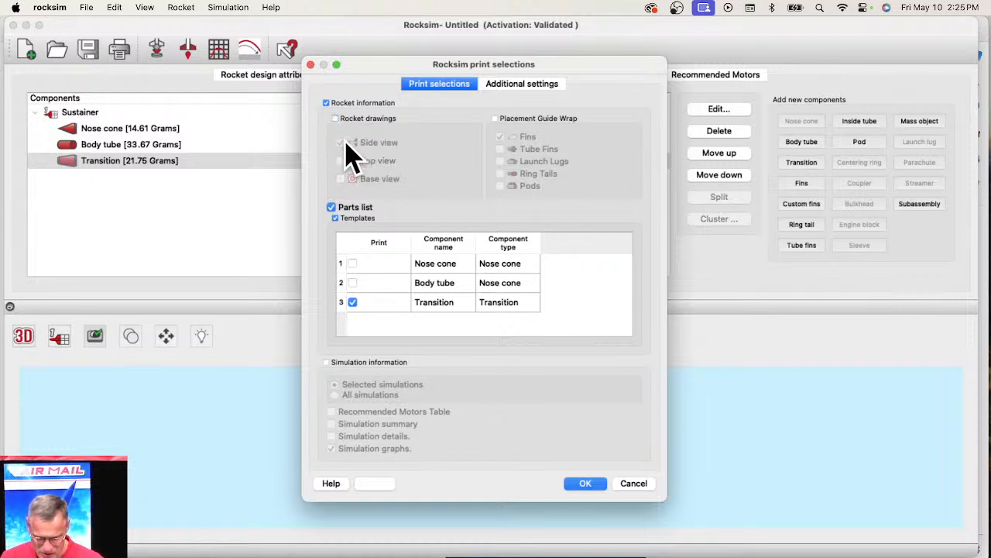
click(353, 283)
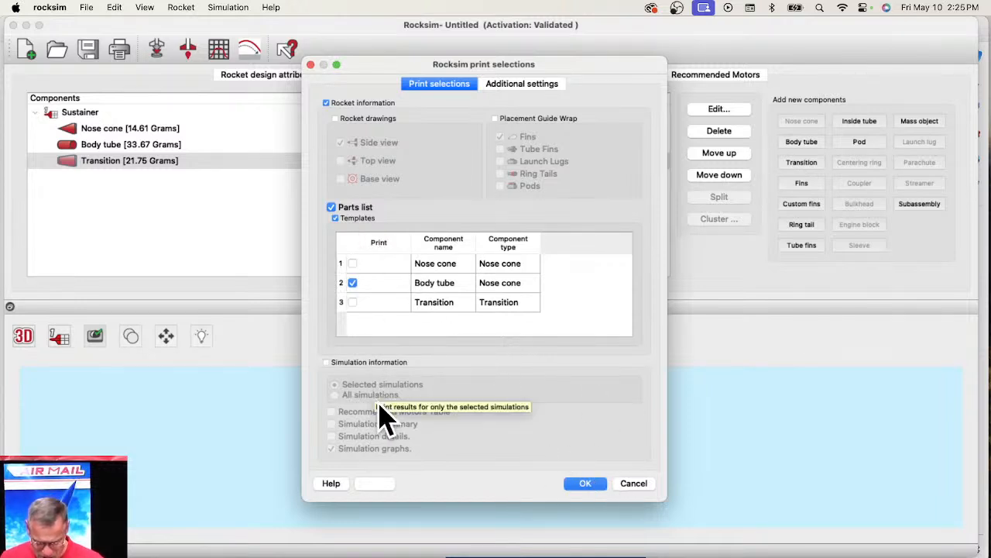
click(531, 85)
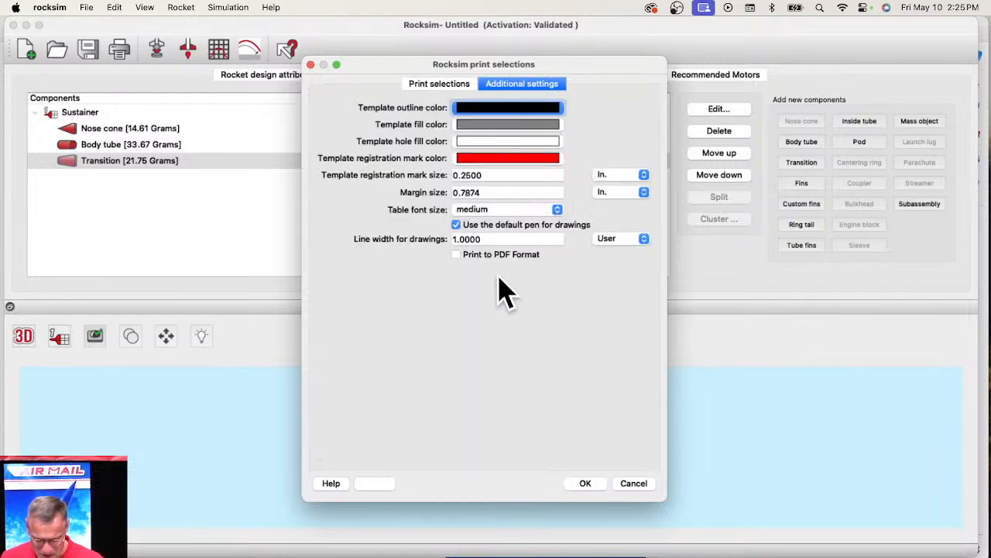
click(454, 85)
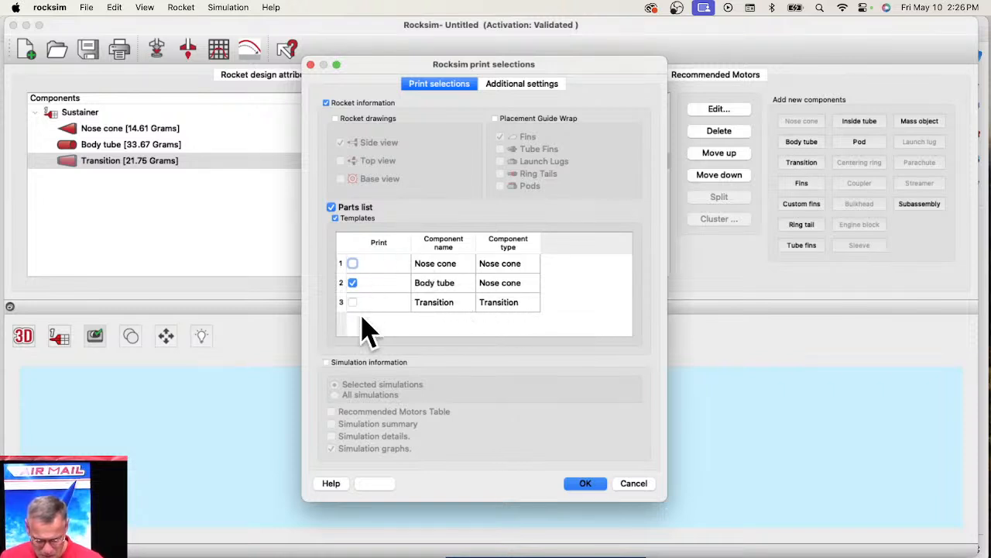
click(336, 218)
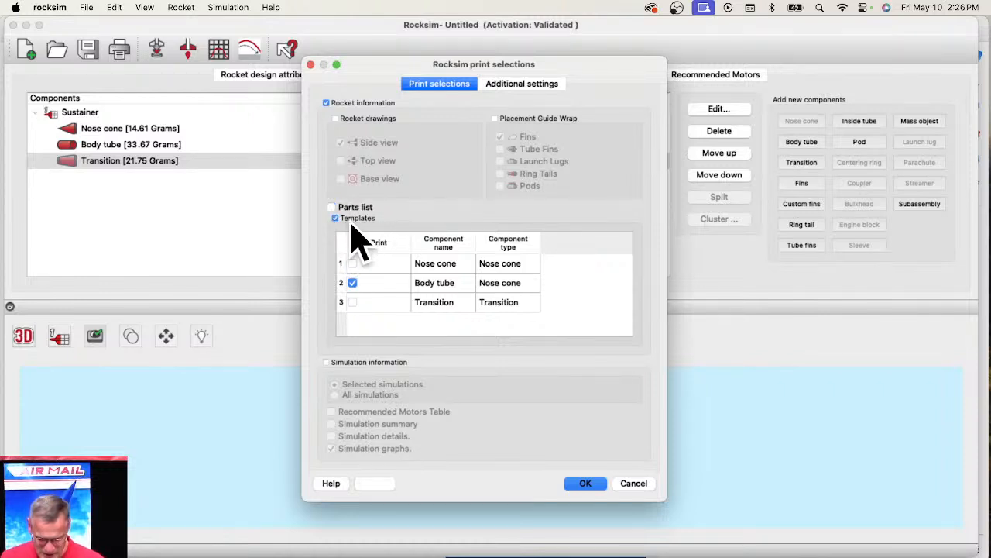
- Generate the body tube template printout and open it as a PDF in Preview
click(586, 485)
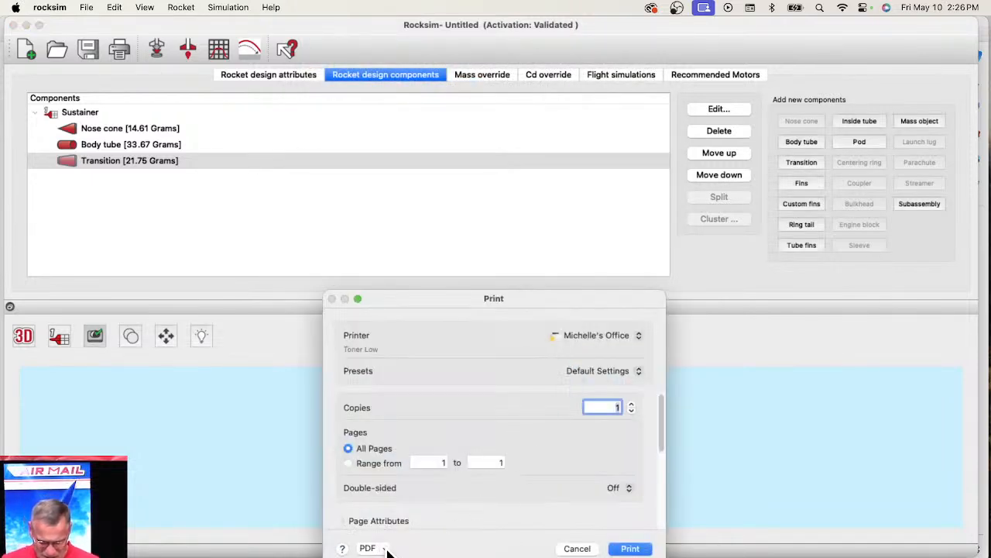
drag(398, 303, 583, 138)
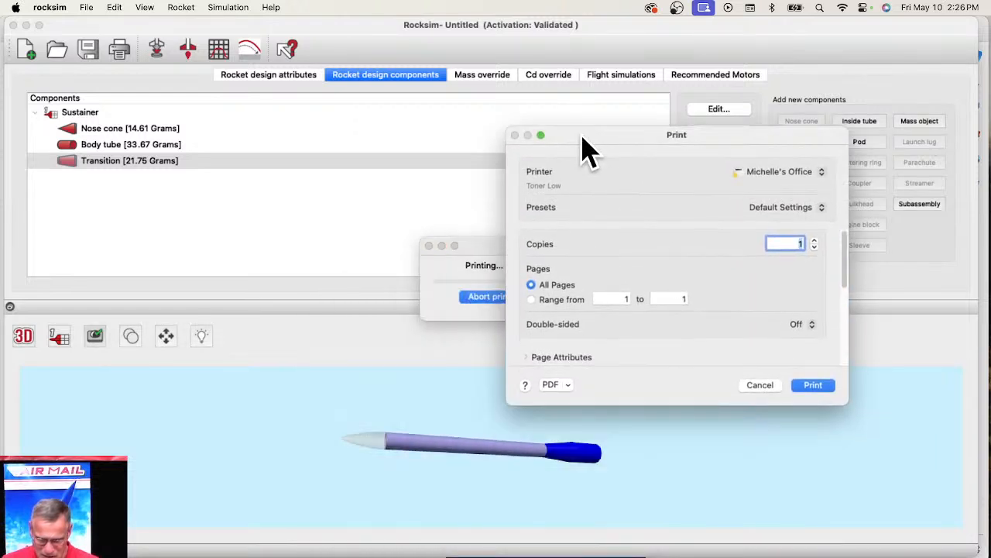
click(566, 385)
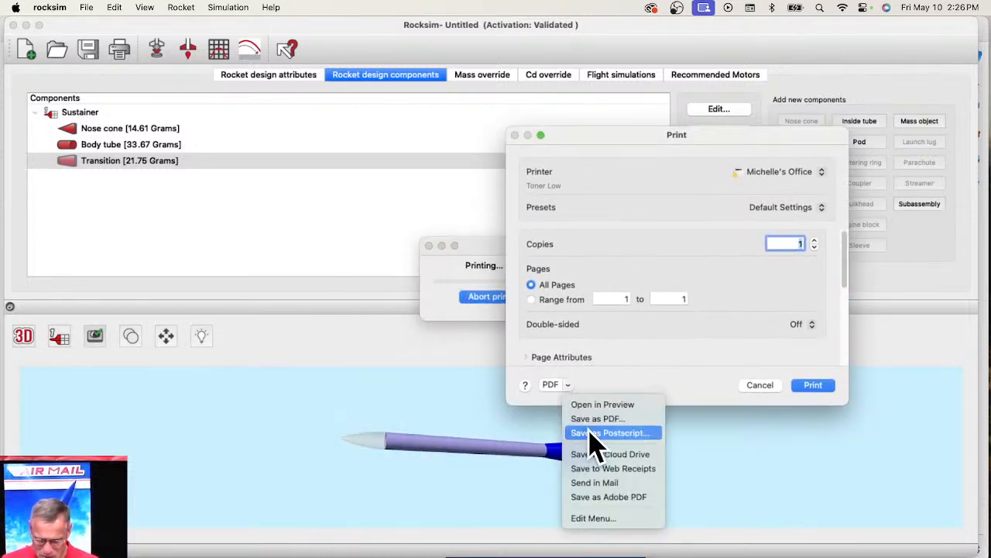
click(595, 405)
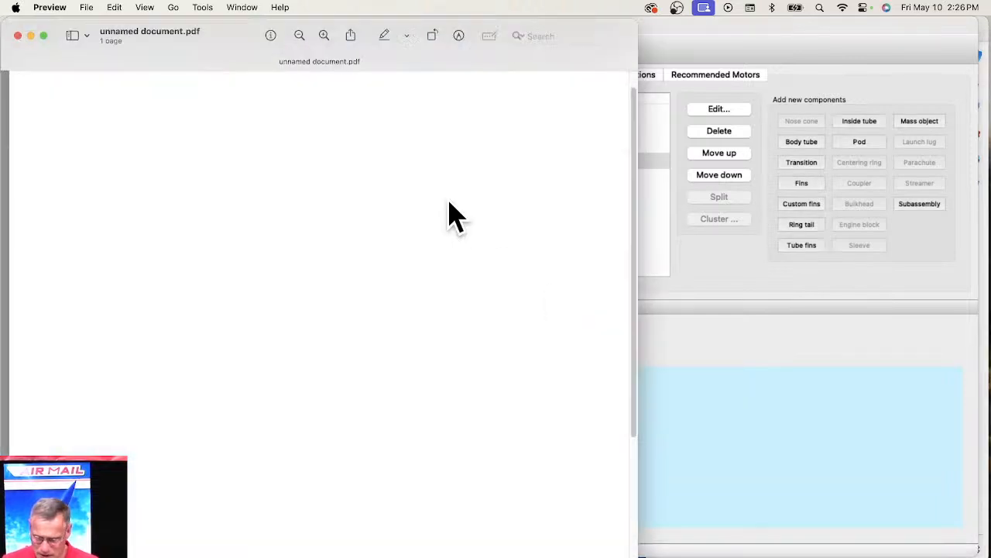
- Examine the whole page of the body tube template PDF and close the document
scroll(437, 245, down, 5)
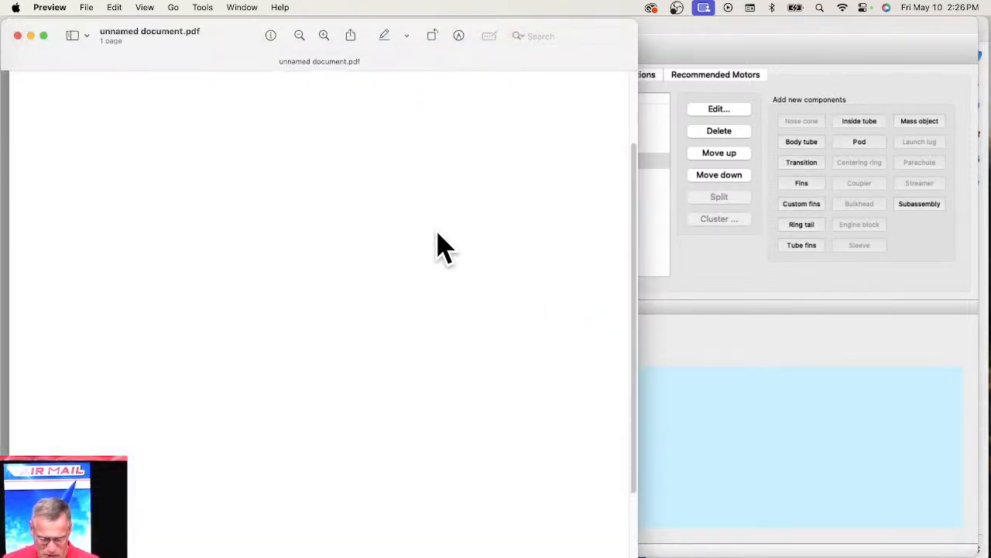
scroll(438, 244, down, 2)
scroll(438, 246, up, 7)
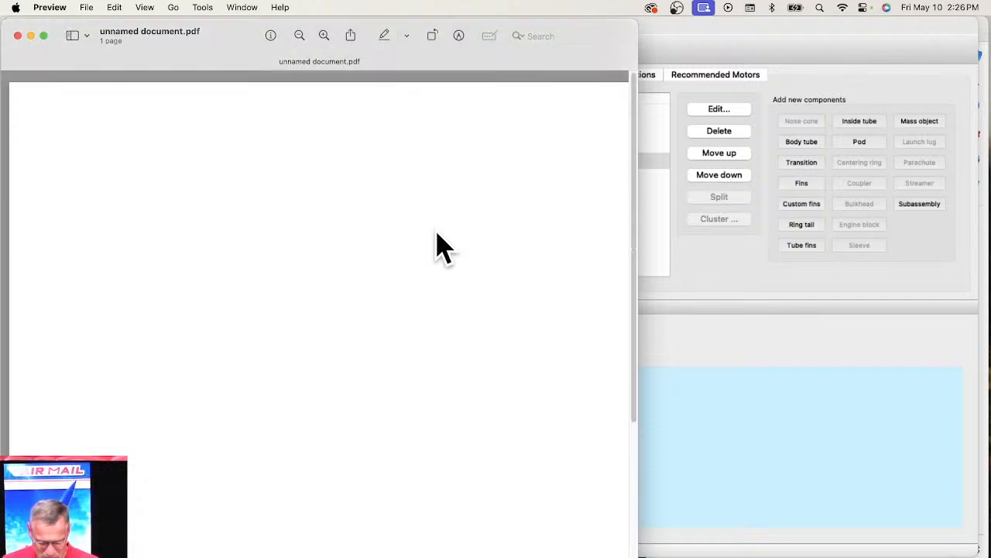
scroll(413, 299, down, 2)
scroll(411, 299, up, 4)
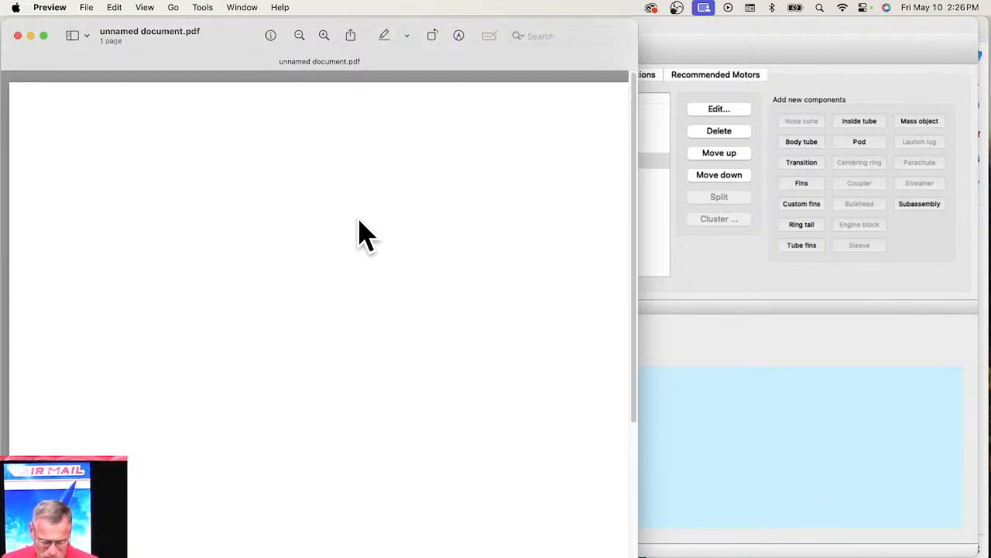
click(18, 36)
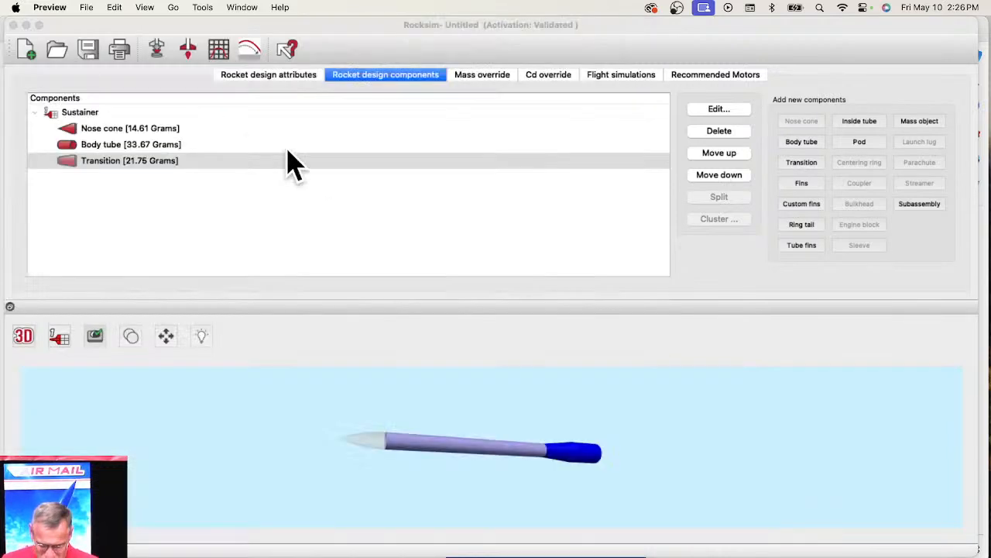
- Reopen the print selections and choose the nose cone template for printing
click(124, 50)
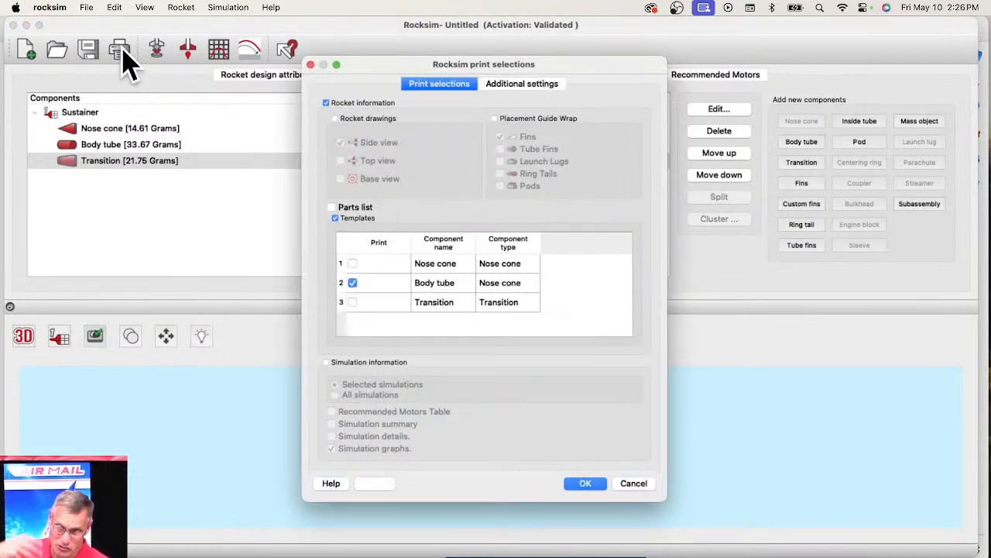
click(352, 281)
click(353, 263)
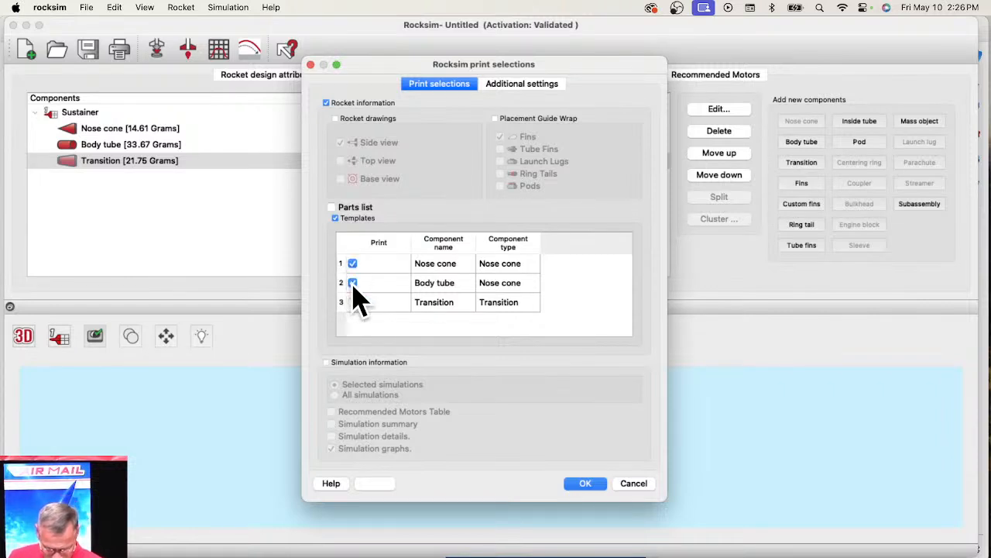
- Set the template outline color to blue (#0000ff) in the additional print settings
click(507, 85)
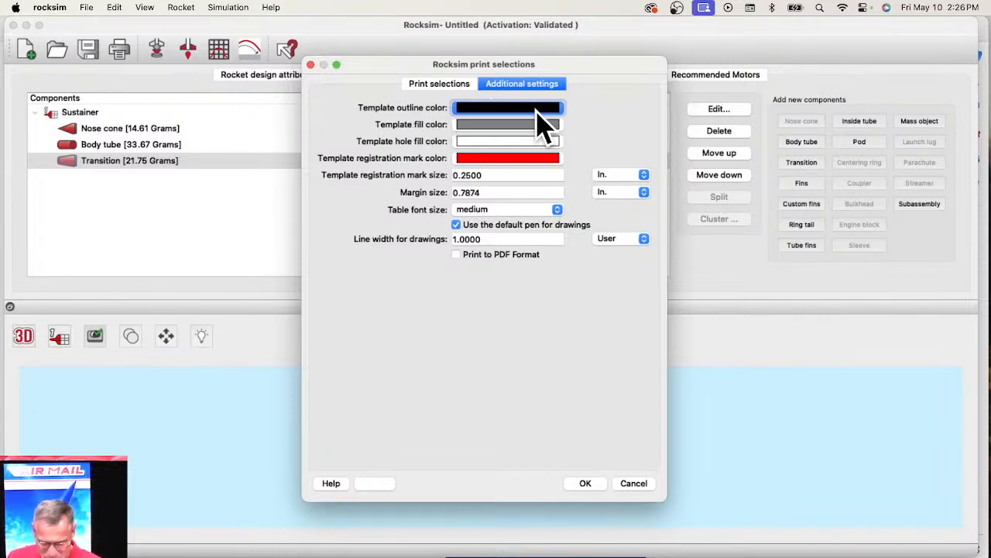
click(509, 112)
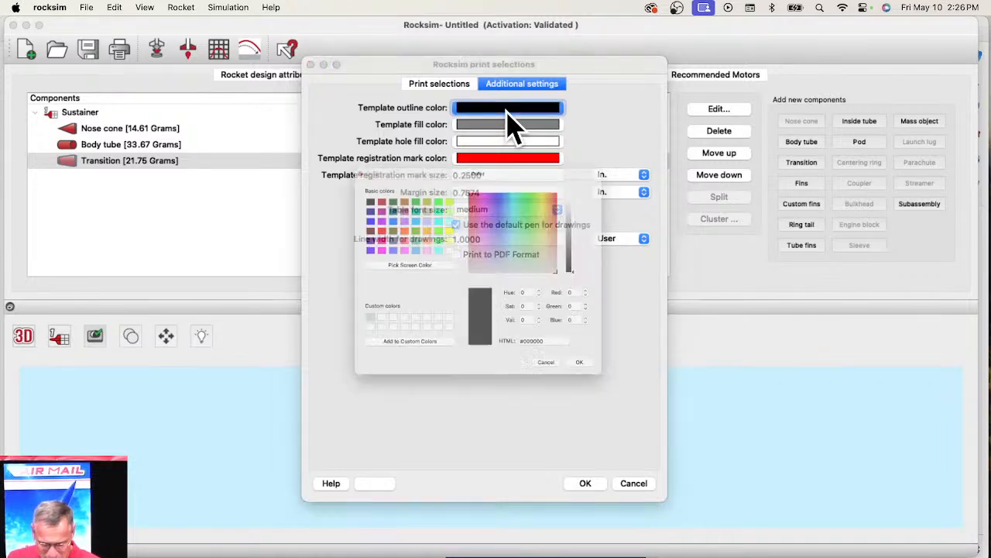
click(306, 192)
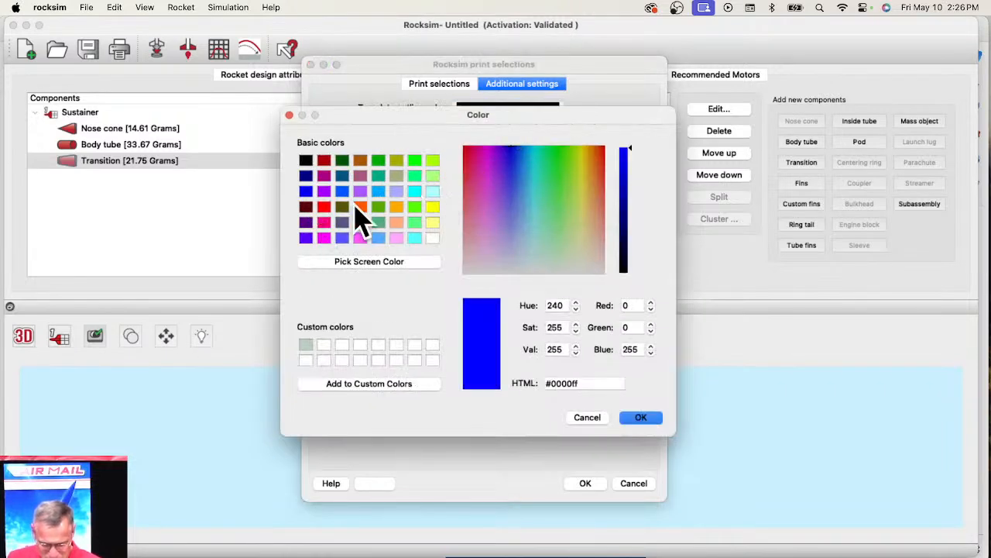
click(645, 417)
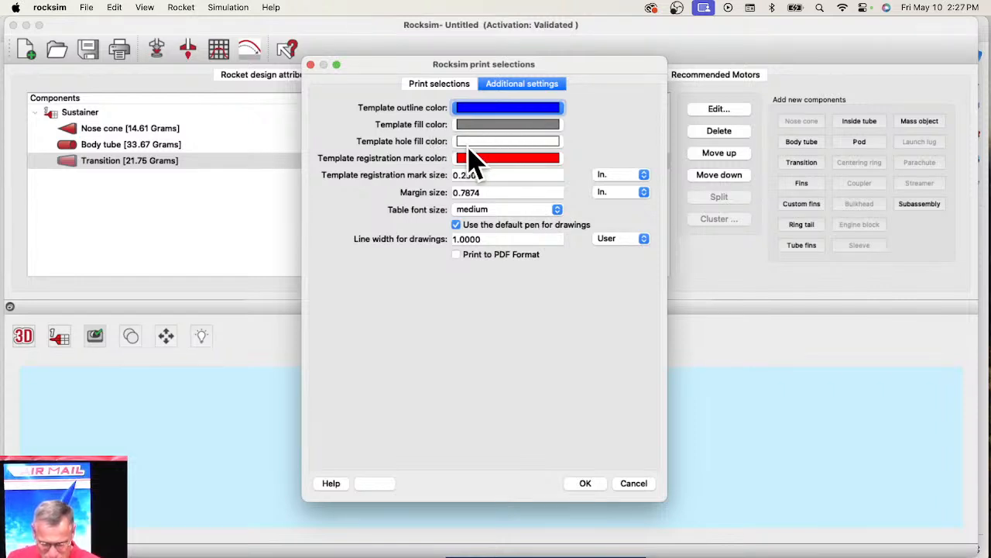
click(462, 257)
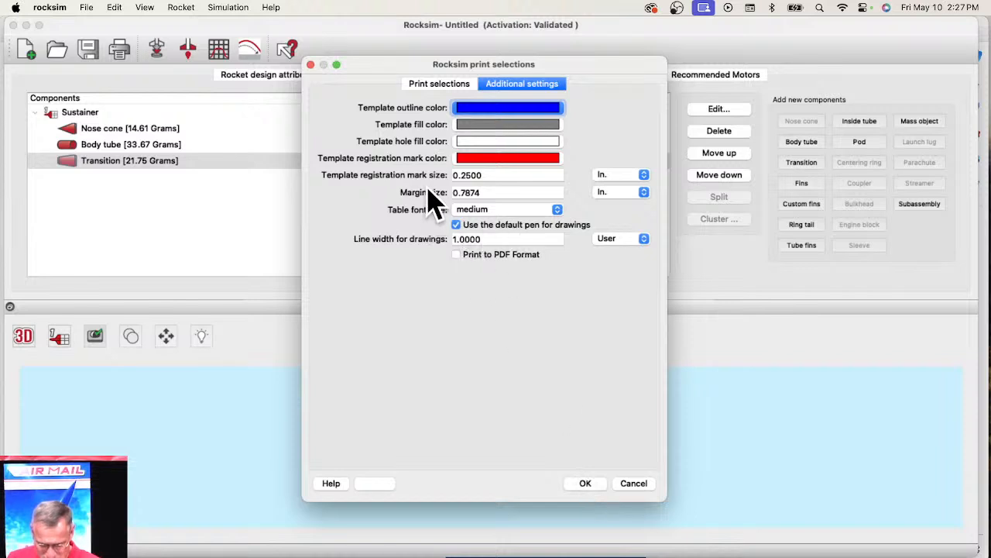
- Generate the nose cone template printout and open it as a PDF in Preview instead of saving it to a file
click(586, 484)
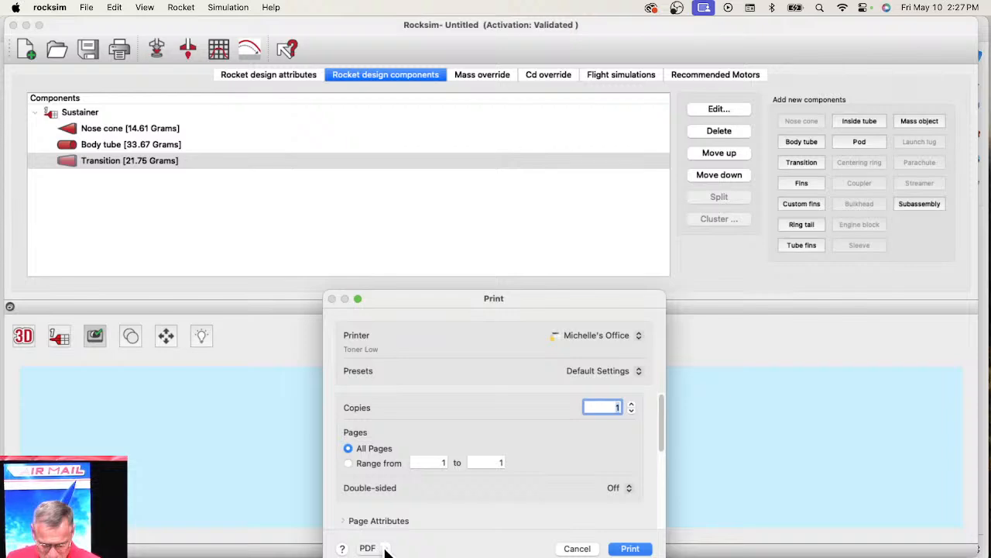
click(386, 550)
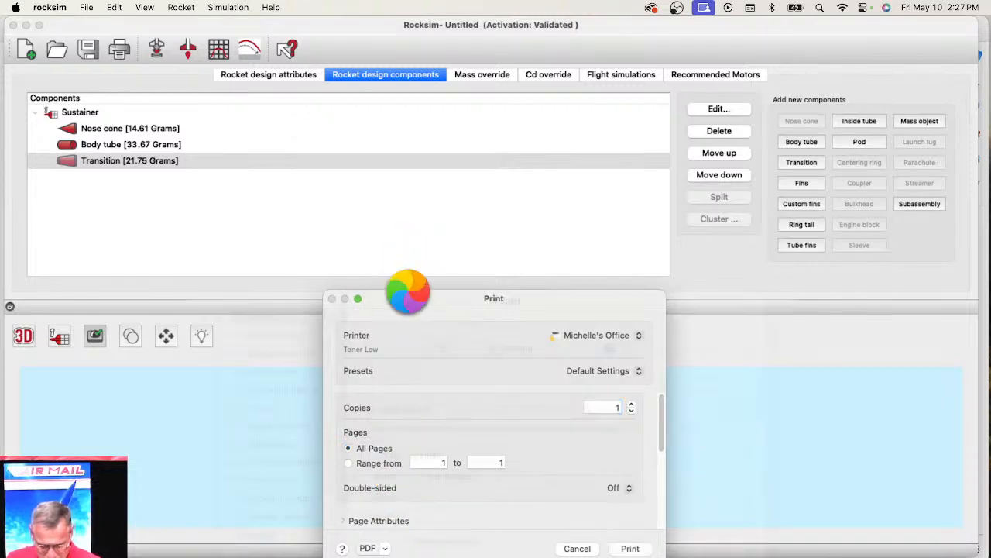
drag(426, 316, 491, 108)
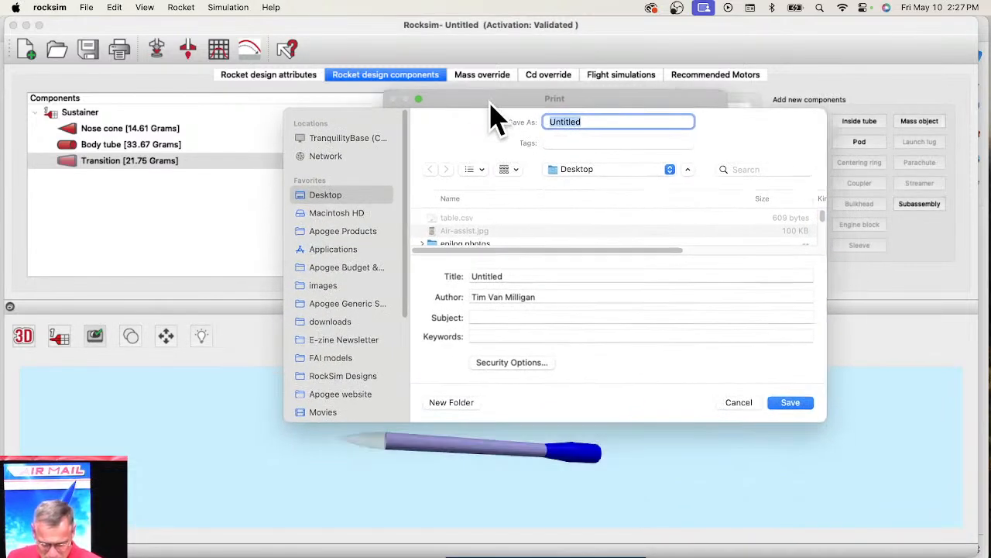
click(739, 402)
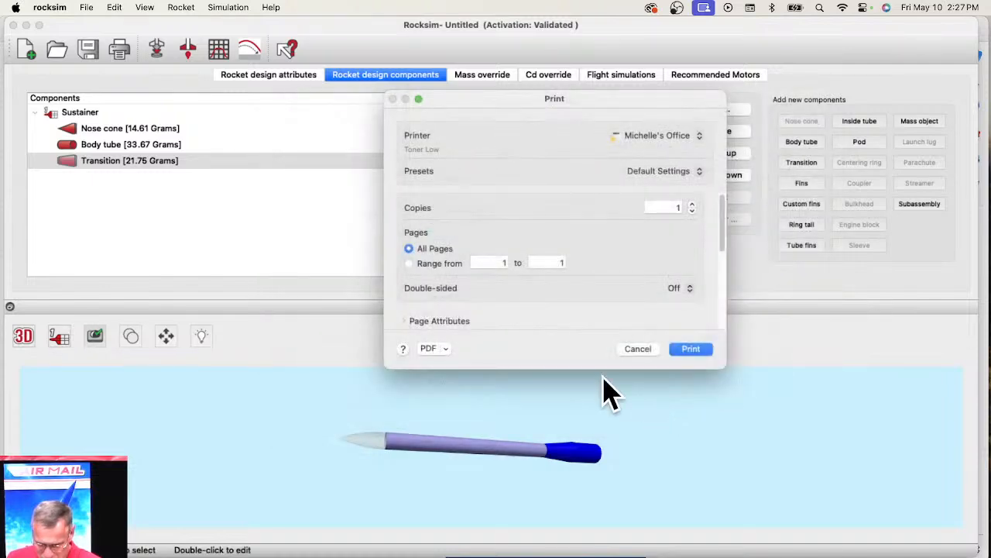
click(445, 349)
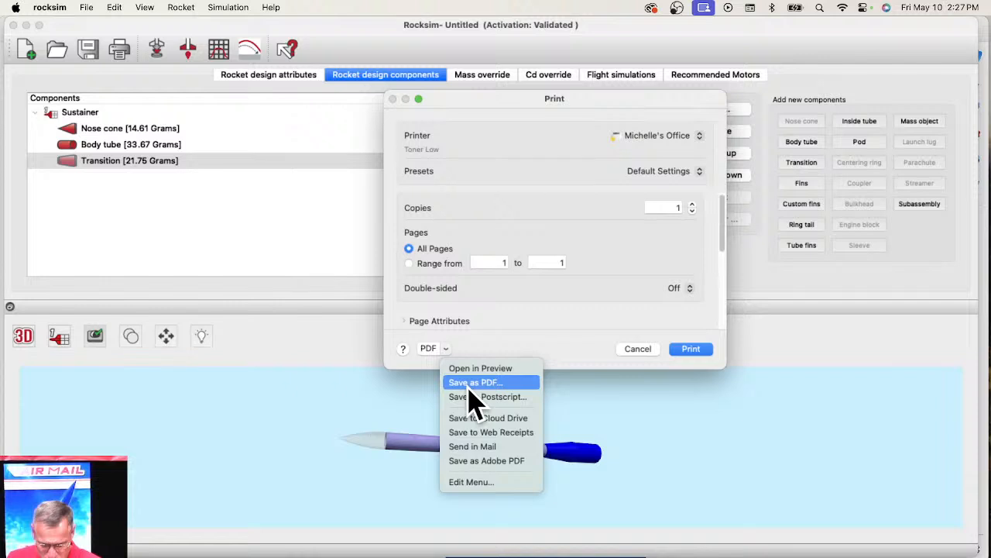
click(479, 368)
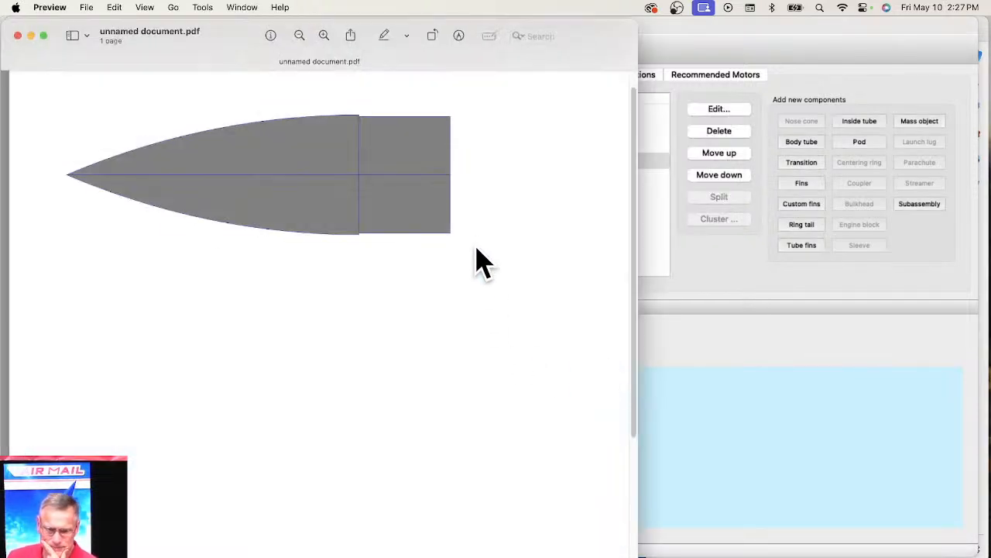
- Examine the nose cone's shape and shoulder in the printed template PDF, and close the document
scroll(475, 267, down, 10)
scroll(464, 294, up, 8)
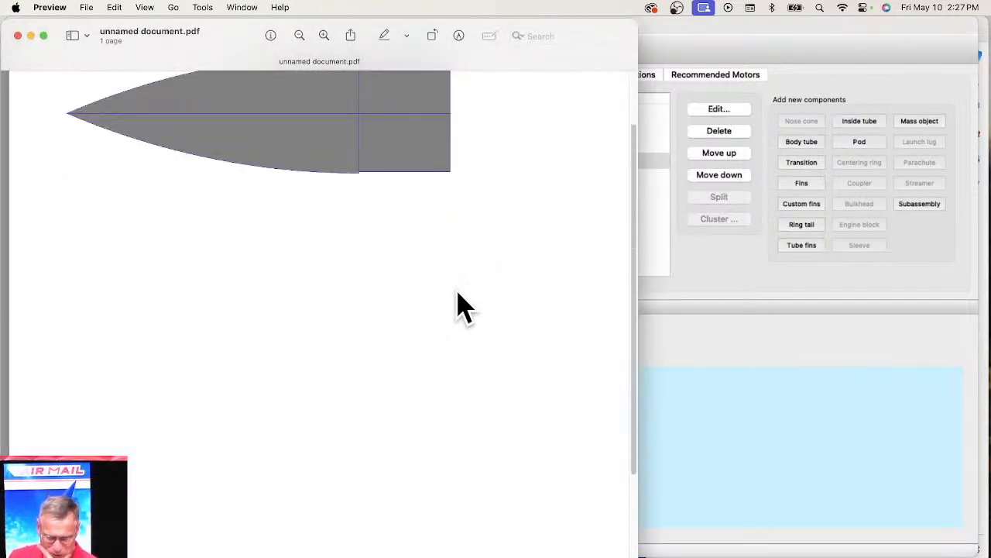
scroll(457, 306, up, 3)
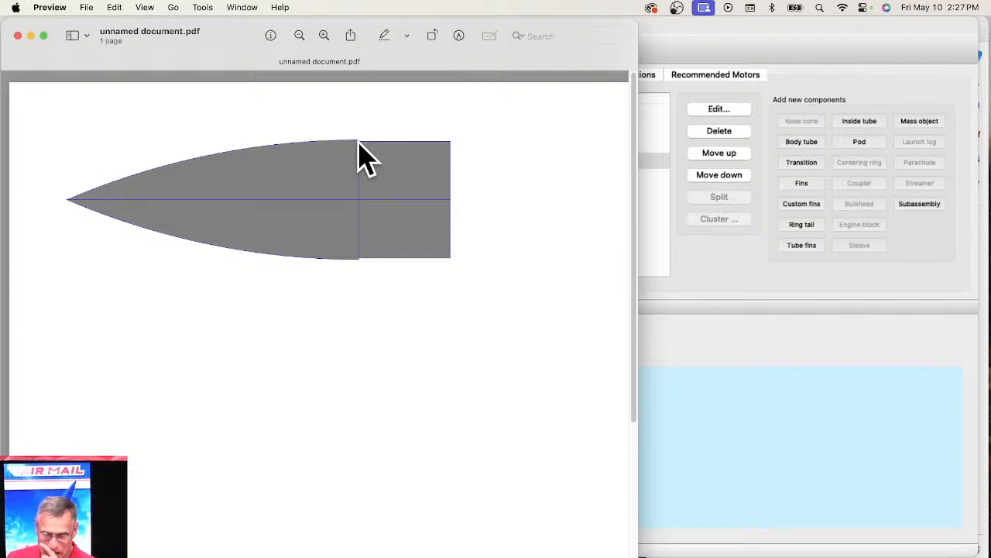
click(18, 36)
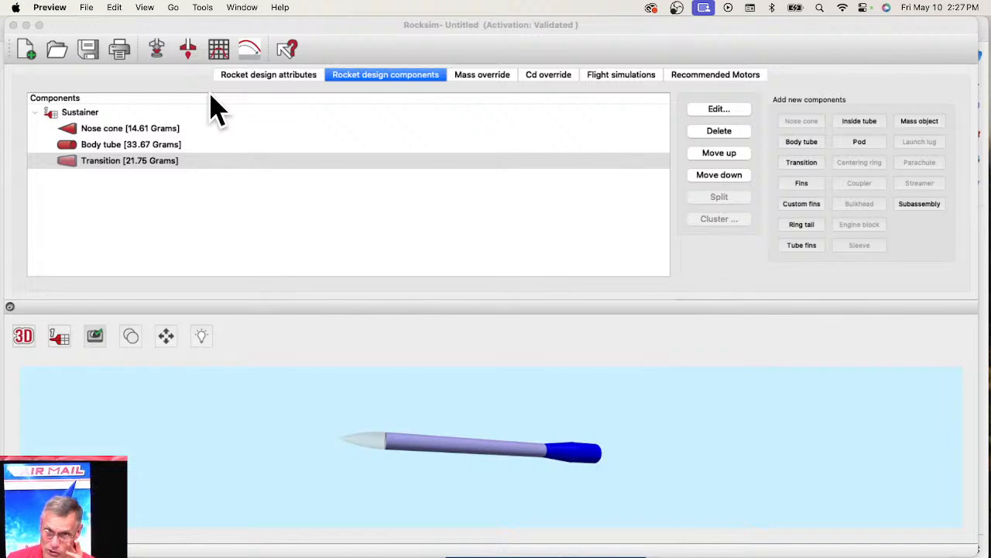
- Open the transition component for editing and start exporting its template with SVG template (*.svg) as the format
click(442, 38)
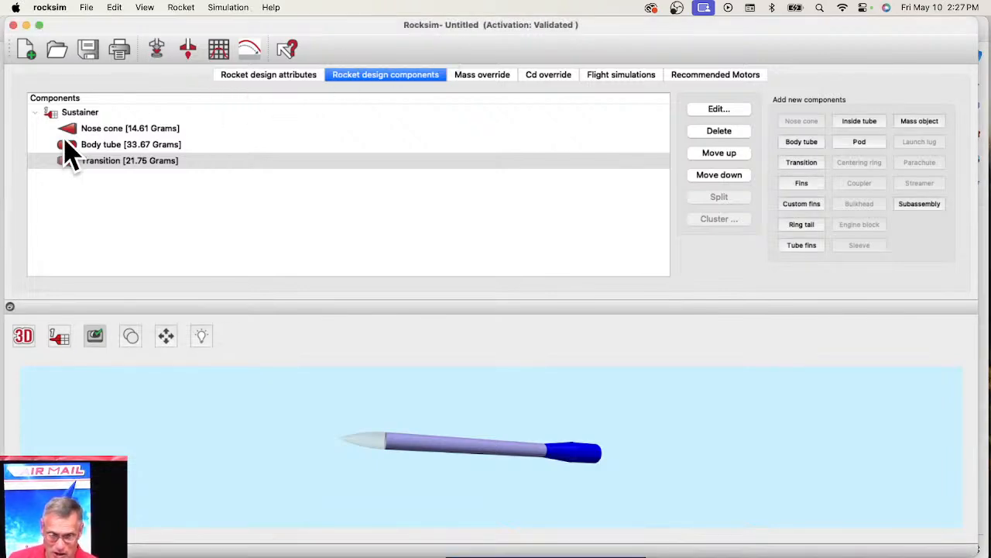
click(102, 164)
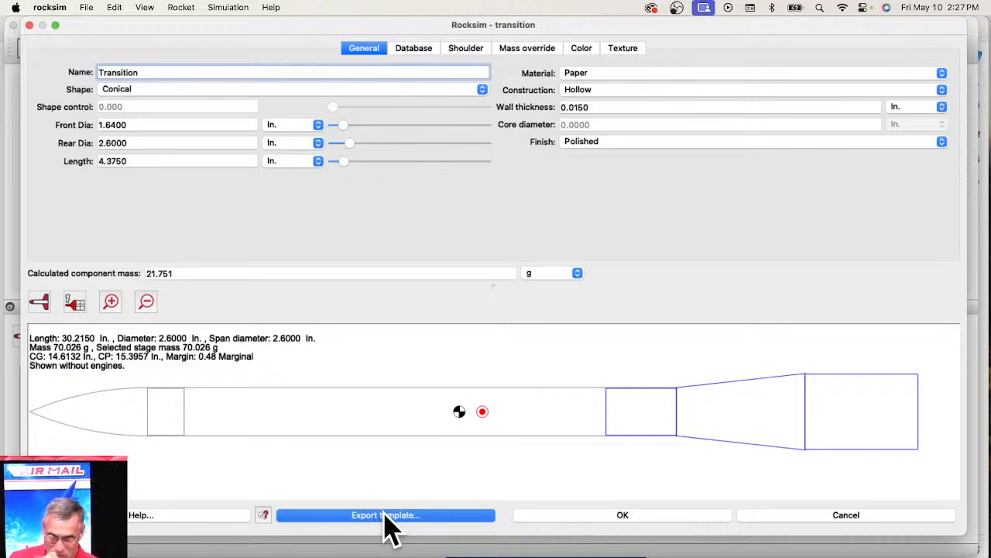
click(383, 517)
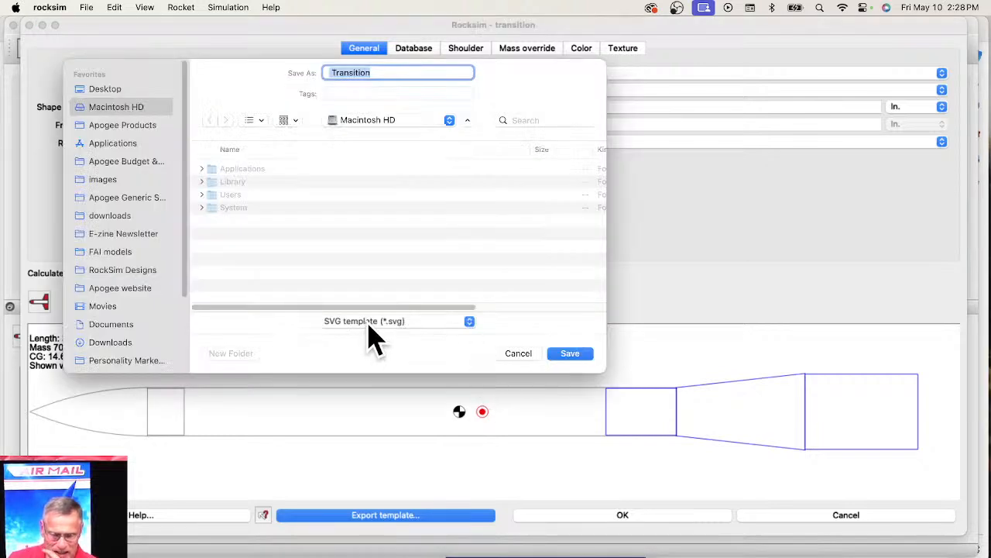
click(368, 323)
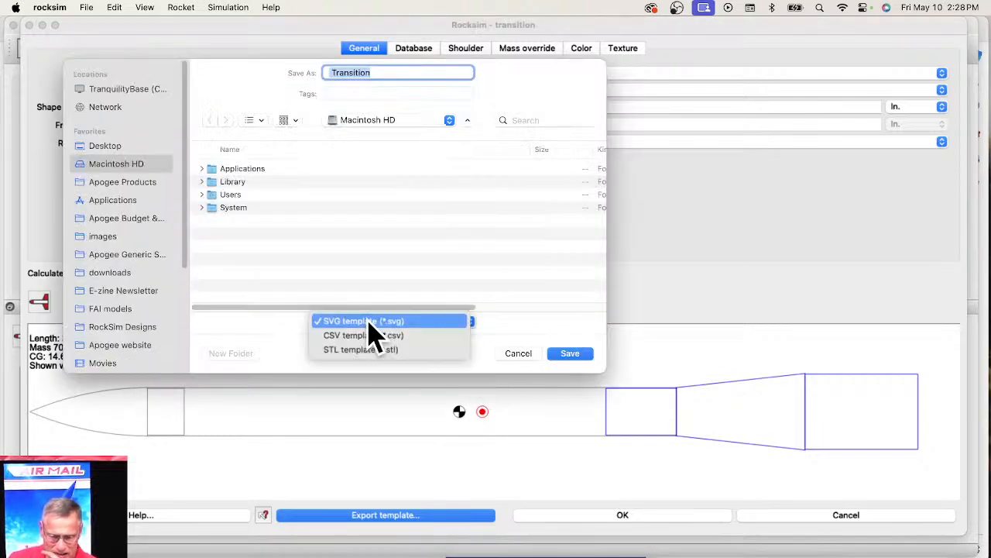
click(419, 320)
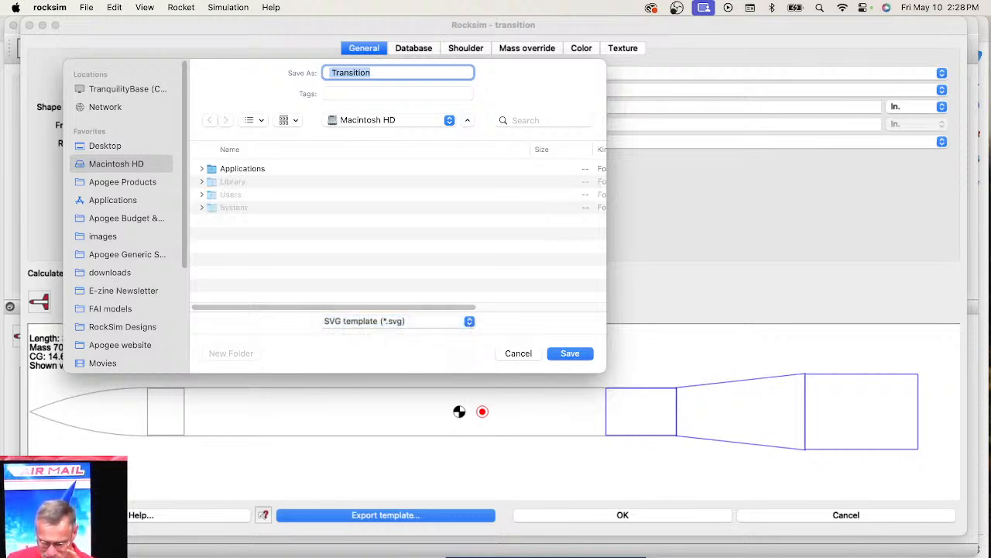
- Save the transition's SVG template to the Desktop under the name Transition
key(F11)
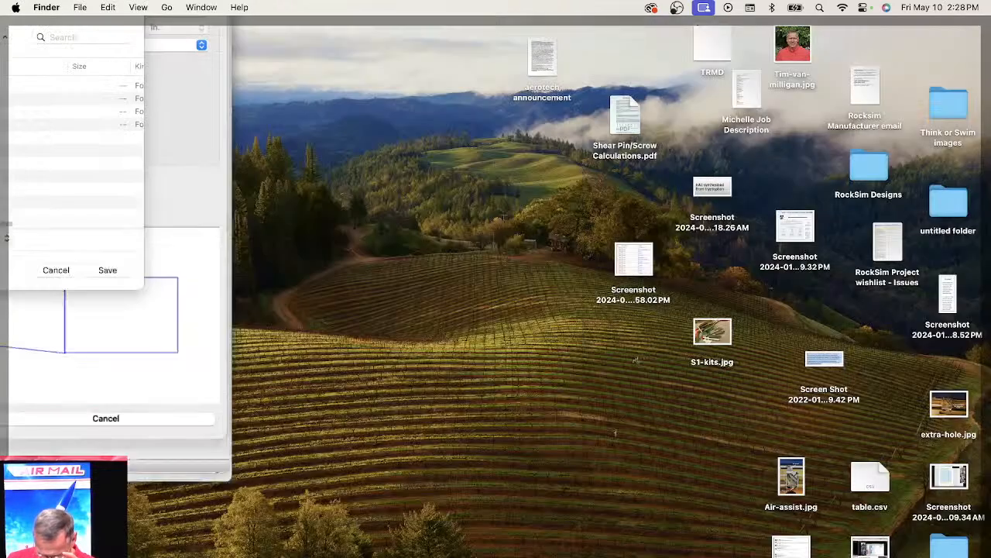
key(F11)
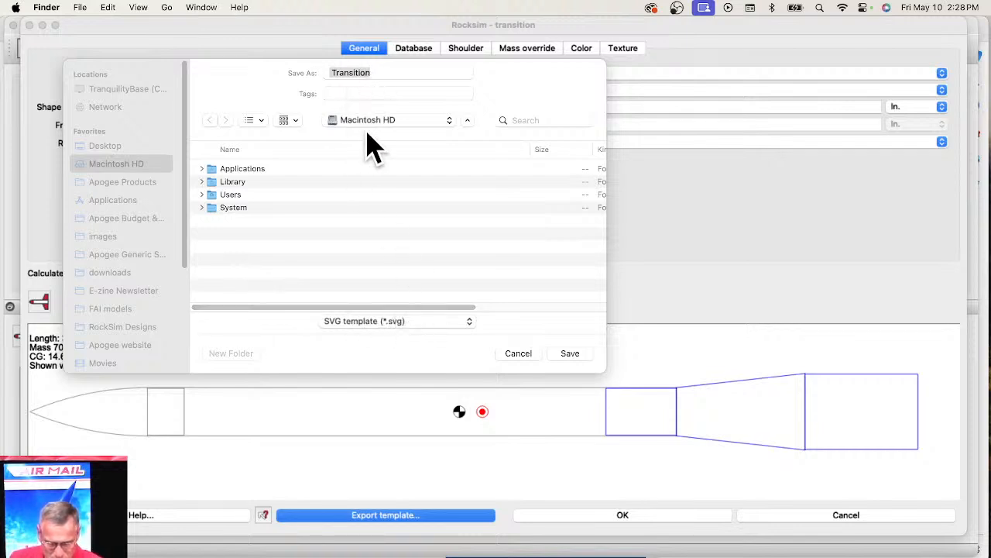
click(121, 155)
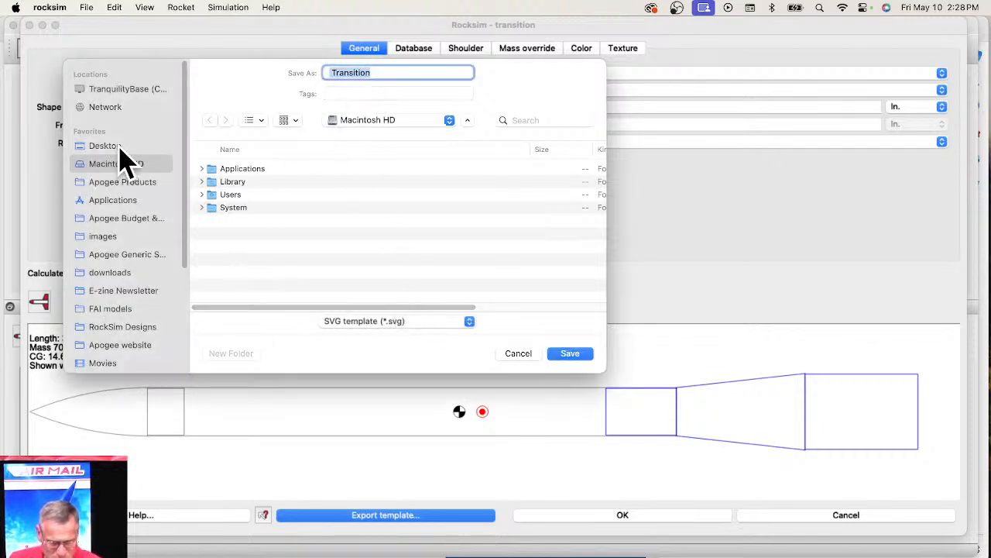
click(119, 148)
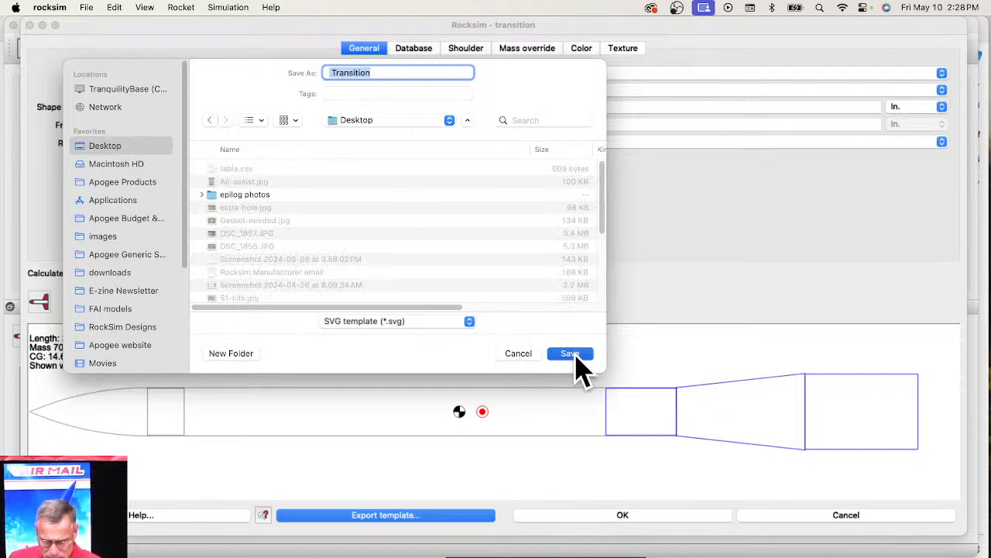
click(570, 354)
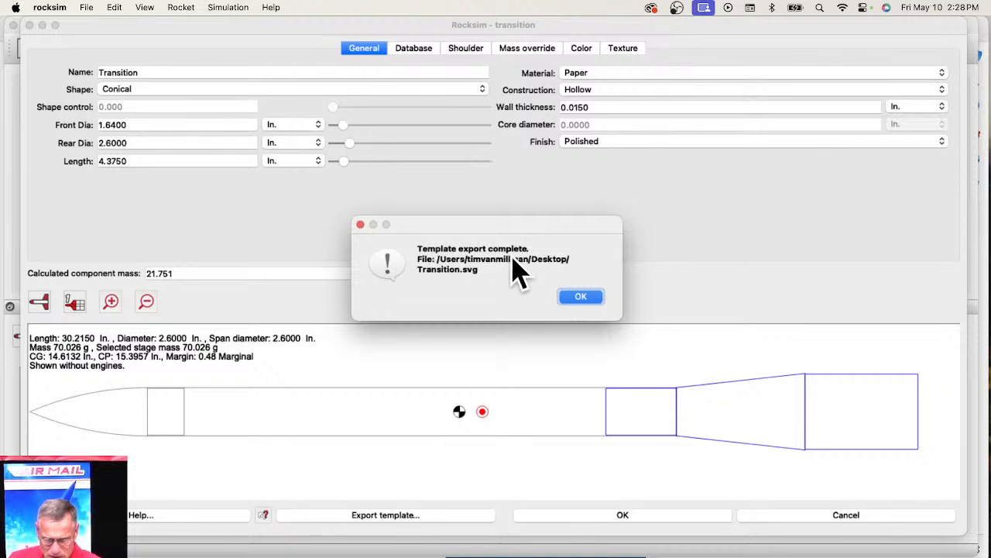
click(588, 301)
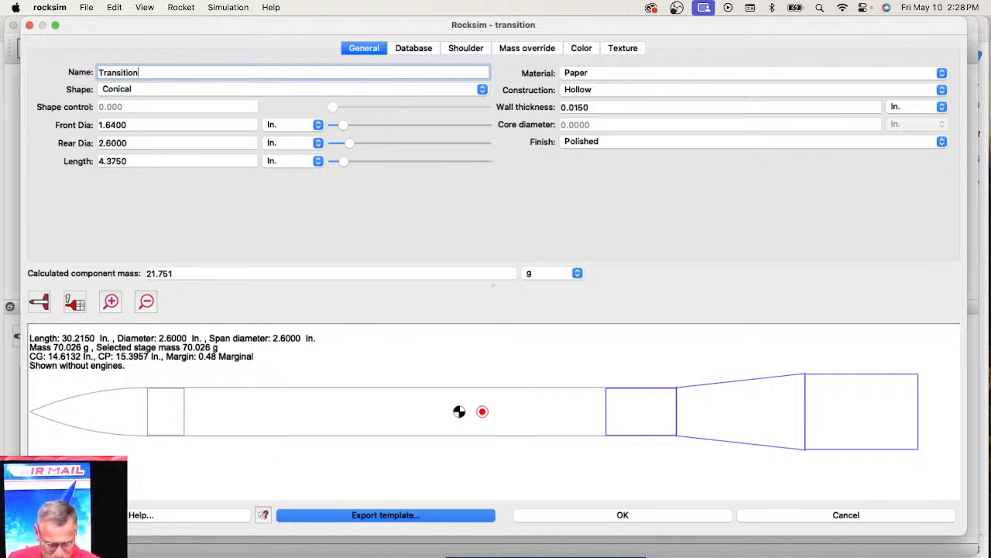
- Switch to Finder in a new window and preview the exported Transition.svg file on the Desktop
right_click(82, 553)
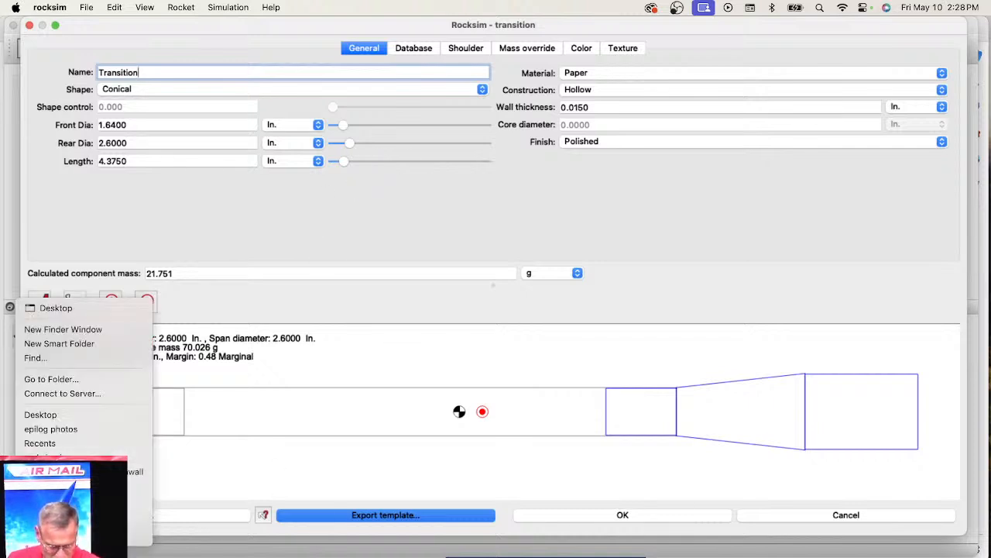
click(83, 329)
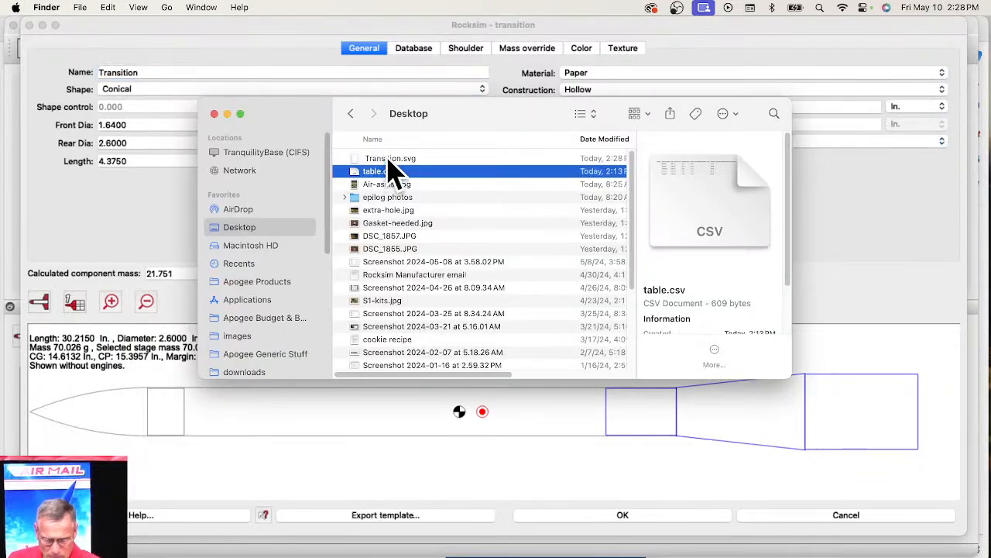
click(388, 160)
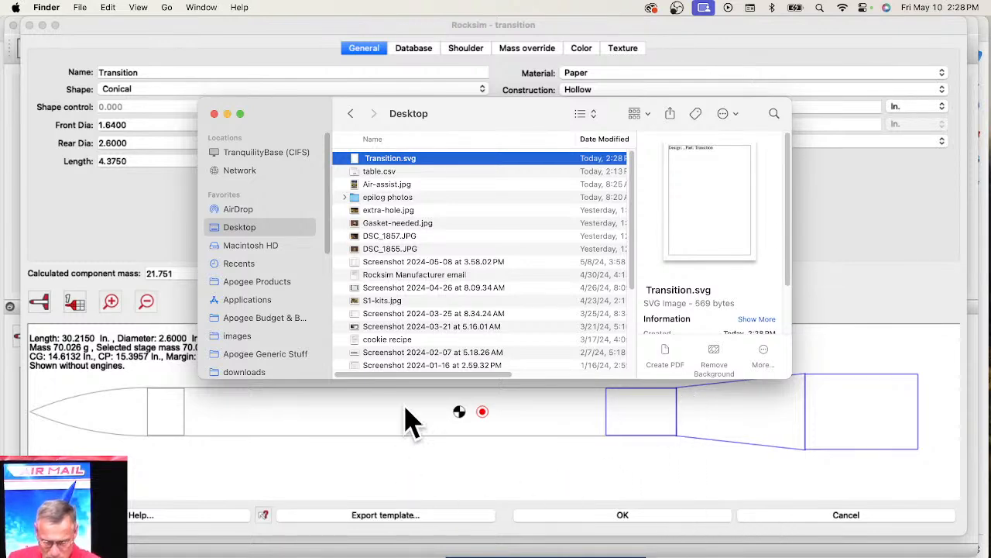
drag(297, 116, 486, 104)
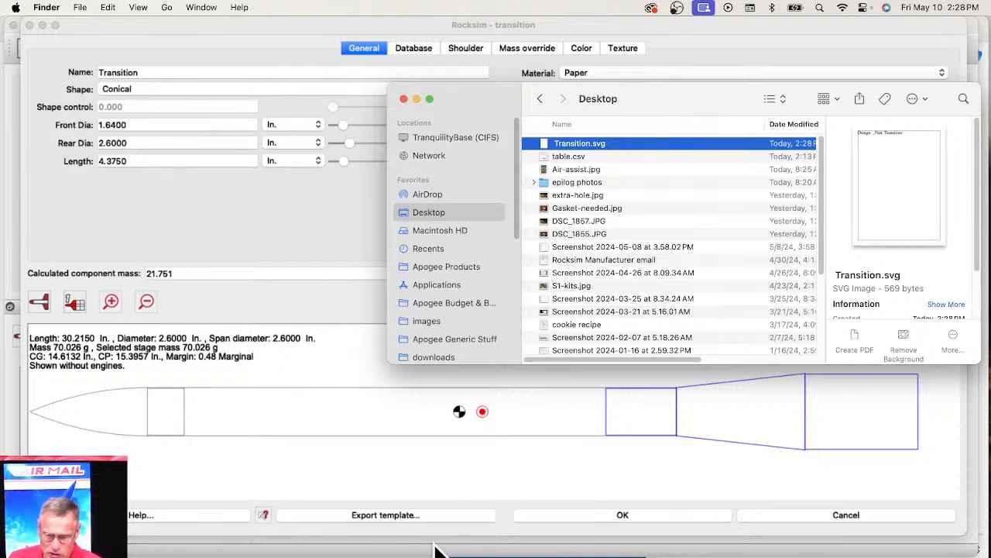
- Return to RockSim and start another template export of the transition, choosing STL template (*.stl) as the format
click(391, 519)
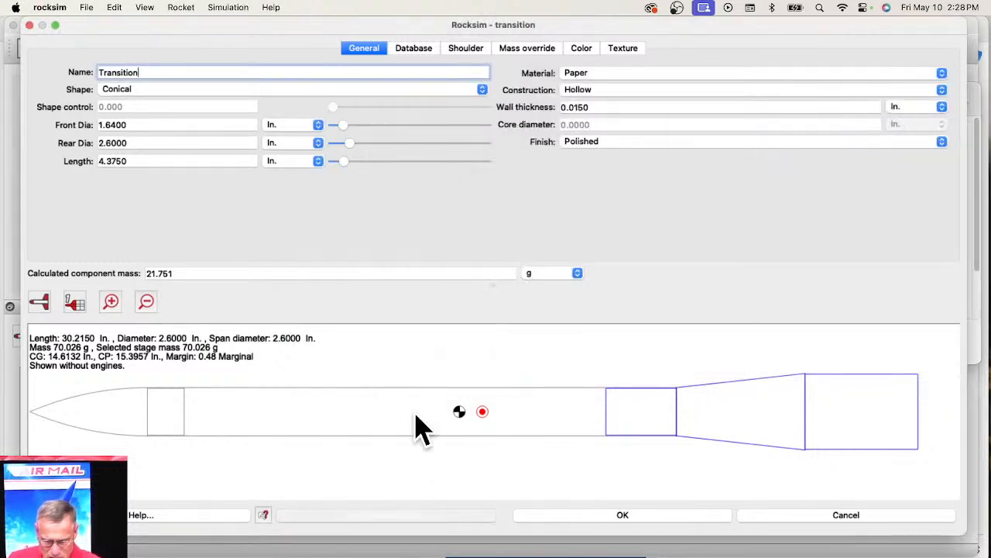
click(476, 513)
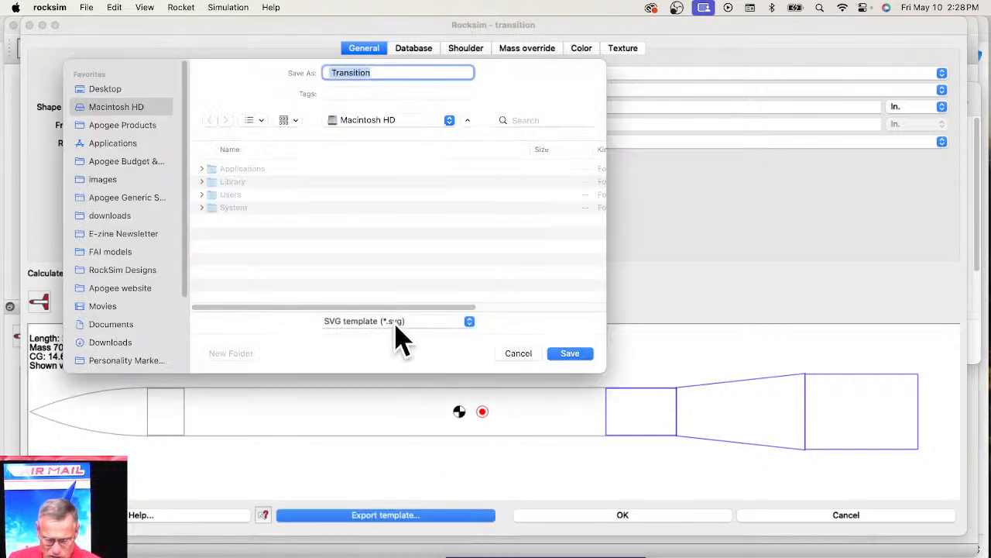
click(396, 325)
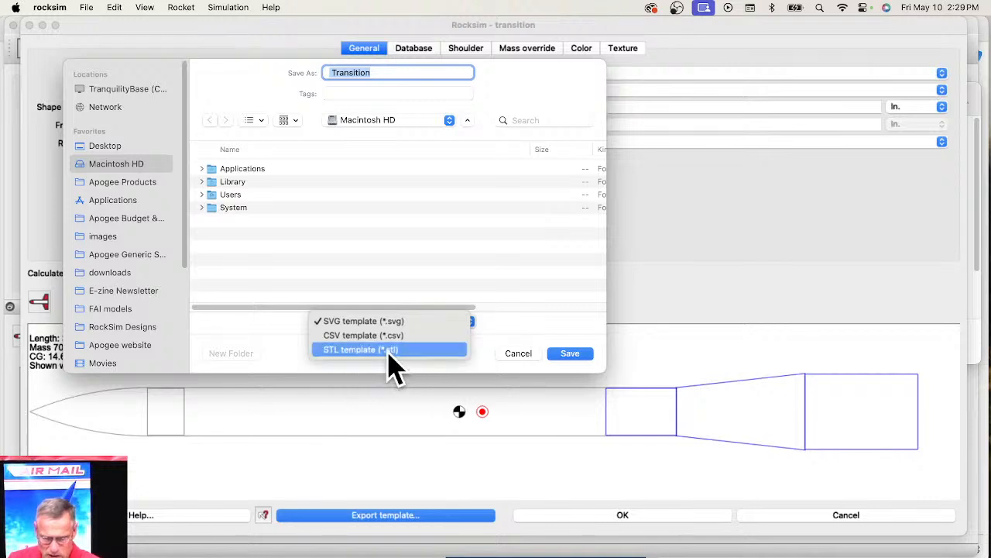
click(364, 350)
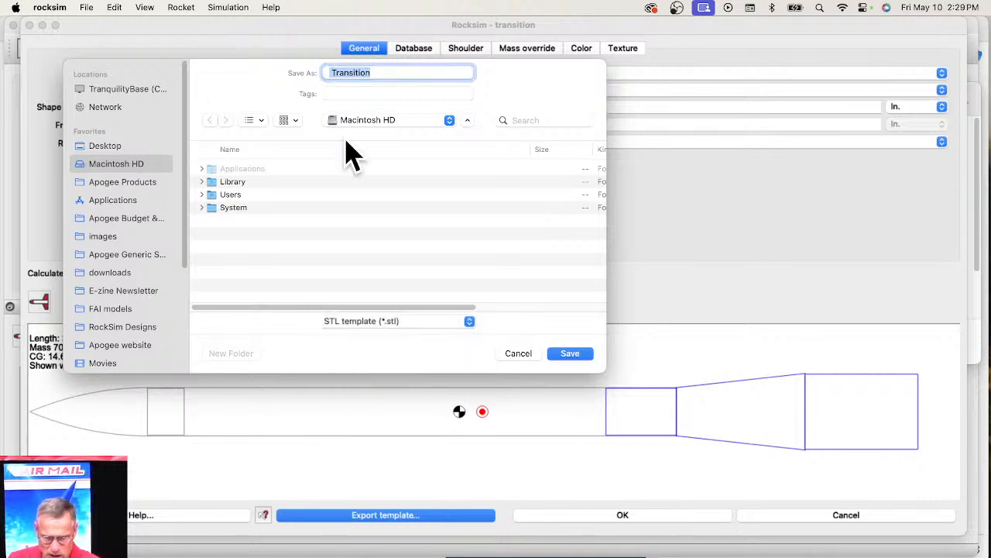
- Save the STL template to the Desktop as Transition, accepting the default resolution with internal surface details rendered
click(353, 121)
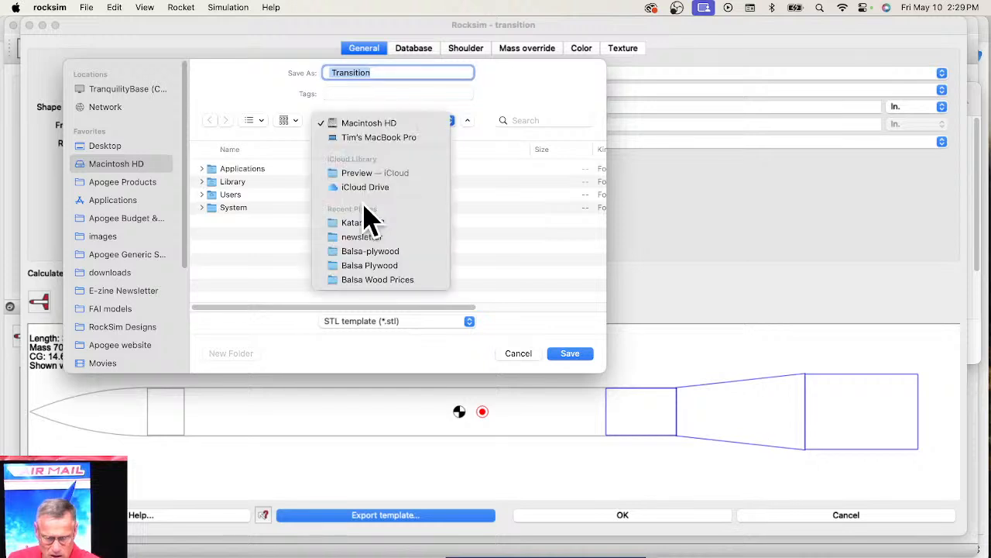
click(116, 146)
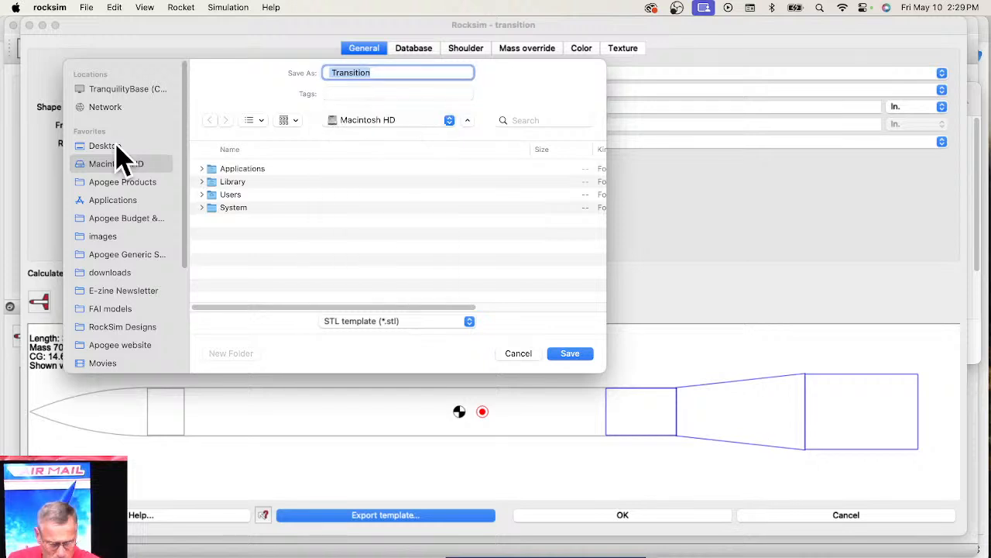
click(116, 146)
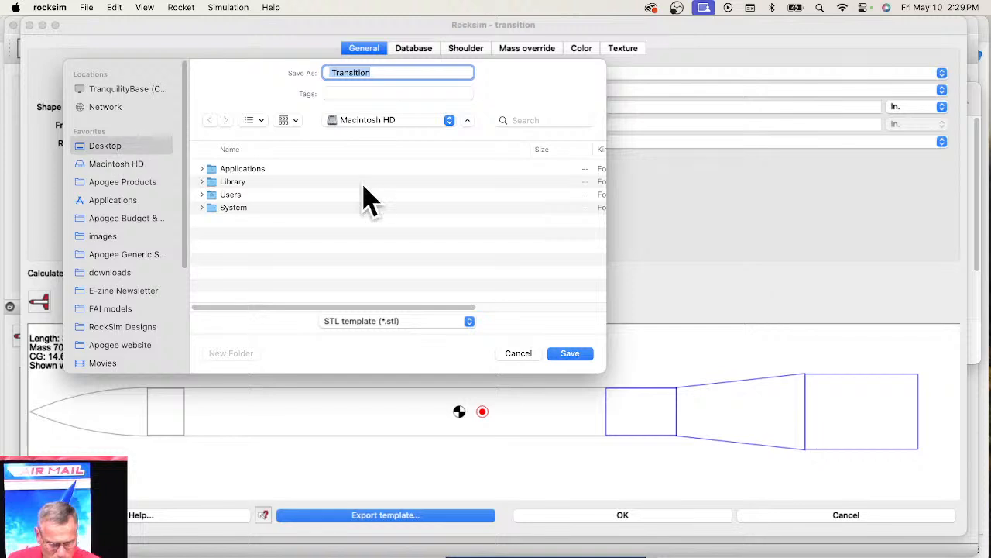
click(568, 355)
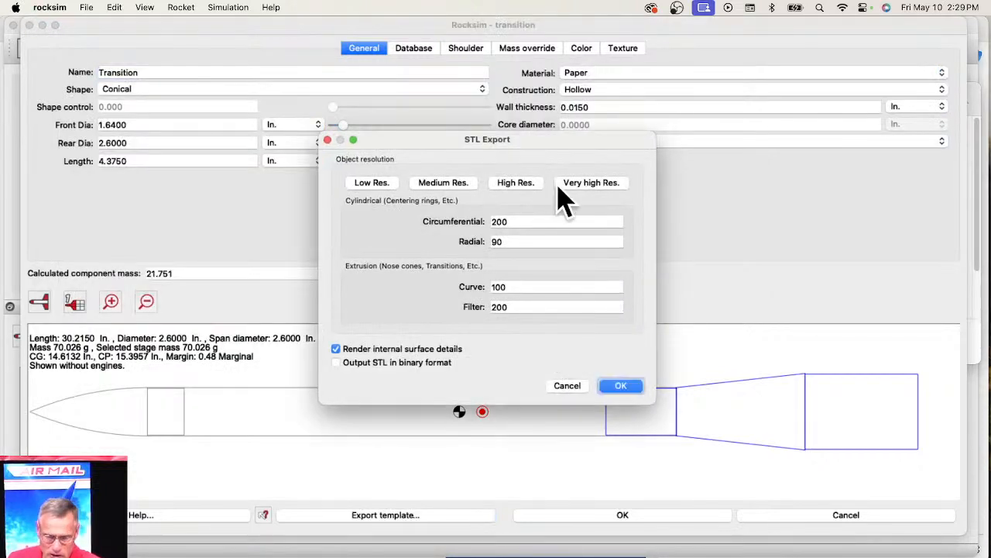
click(621, 386)
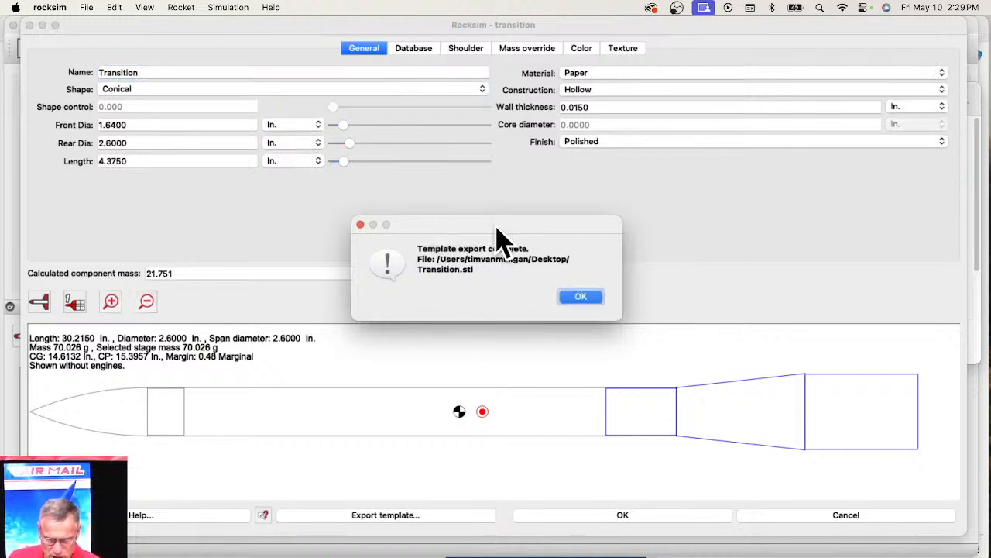
click(592, 298)
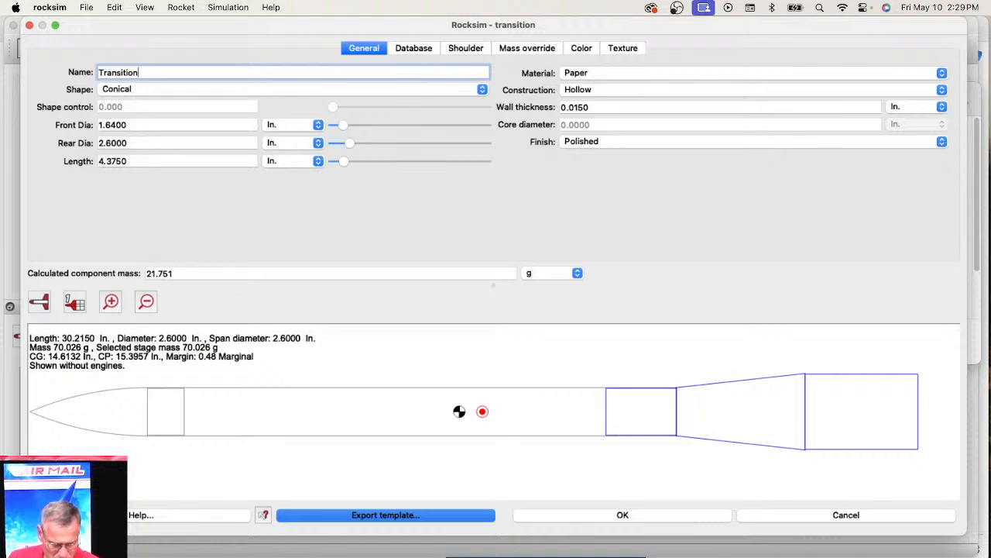
- Switch back to the Finder window to check the exported Transition.stl file on the Desktop
click(155, 557)
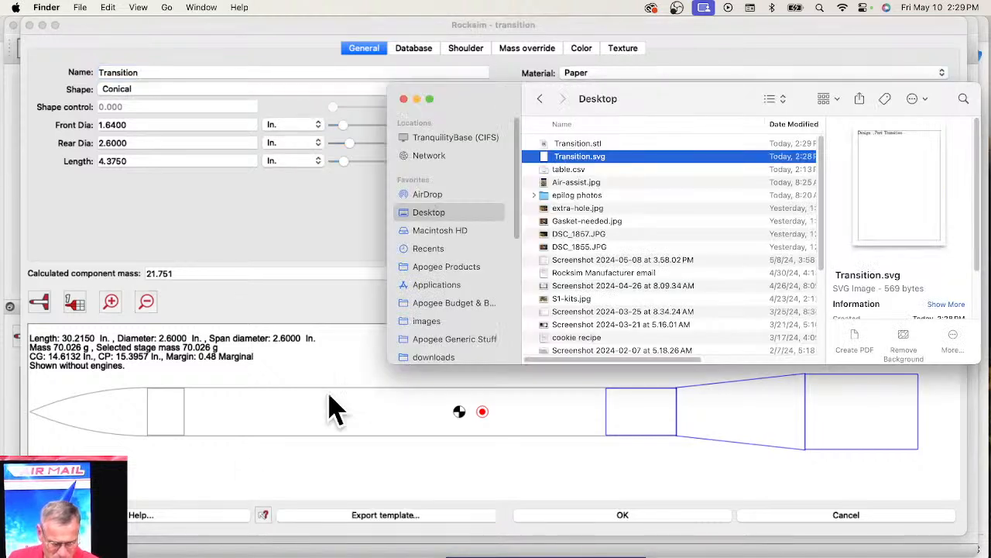
- Preview Transition.stl in an enlarged Finder window, rotating the 3D model, and select Transition.svg for comparison
click(593, 145)
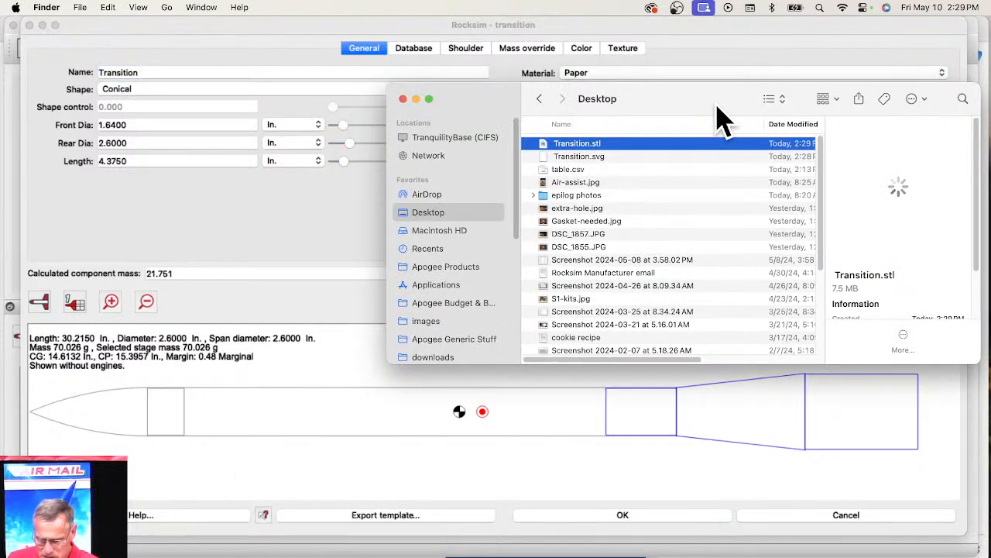
drag(717, 104, 424, 70)
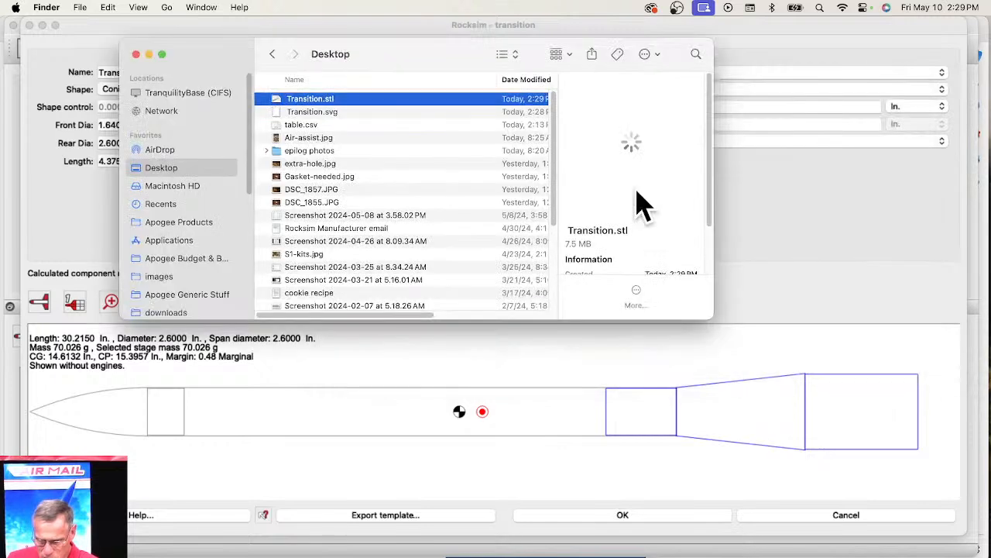
drag(713, 319, 871, 414)
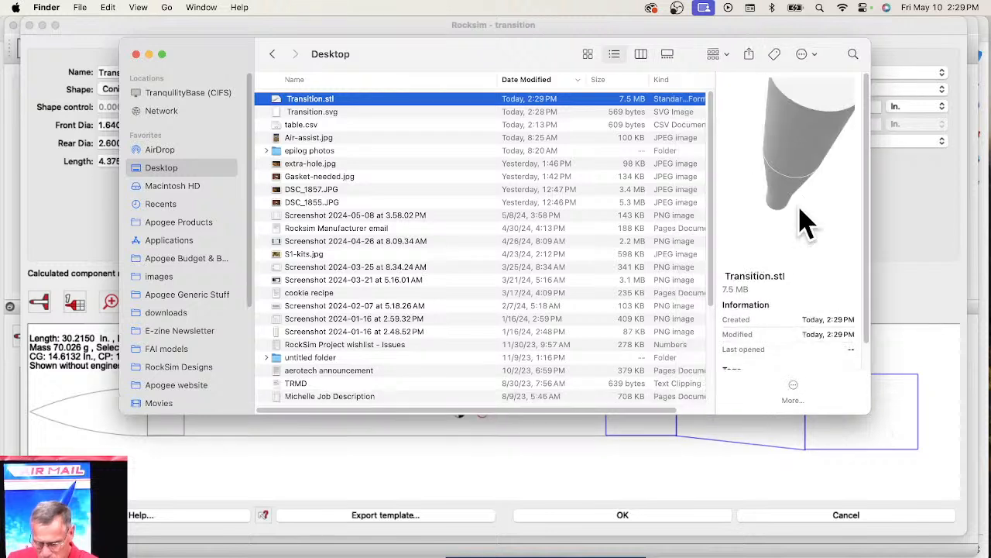
drag(801, 222, 817, 244)
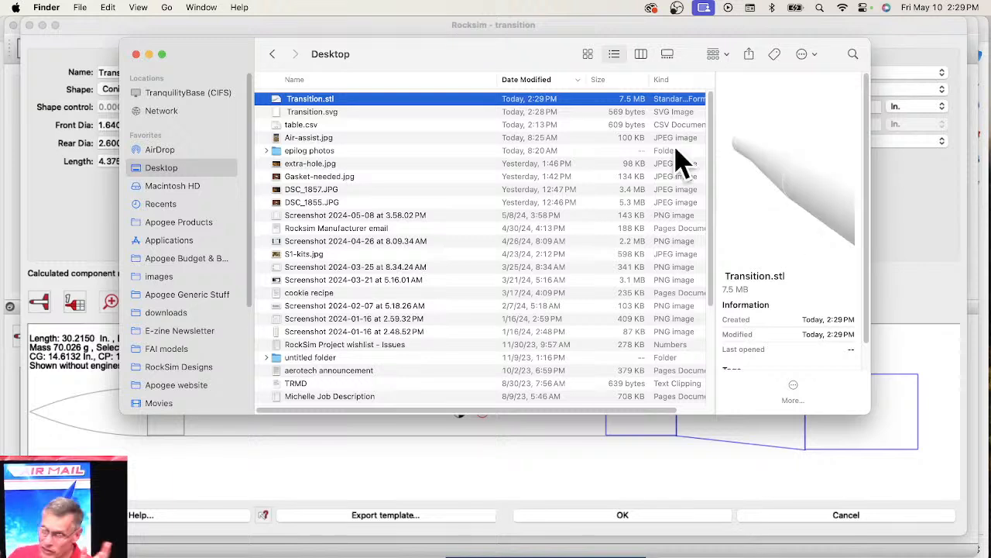
click(324, 113)
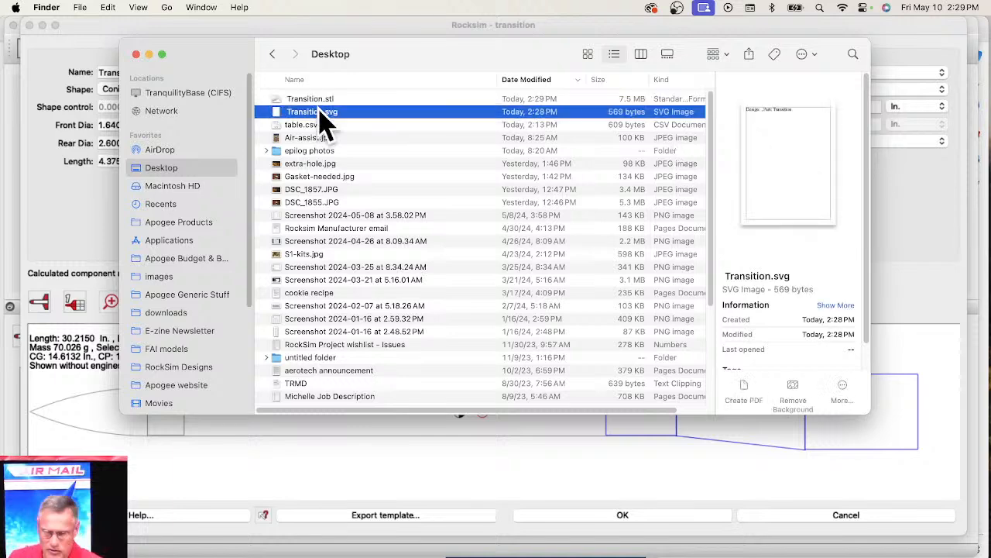
- Switch to RockSim and clear the front and rear shoulder values of the transition, keeping its construction Hollow
click(561, 444)
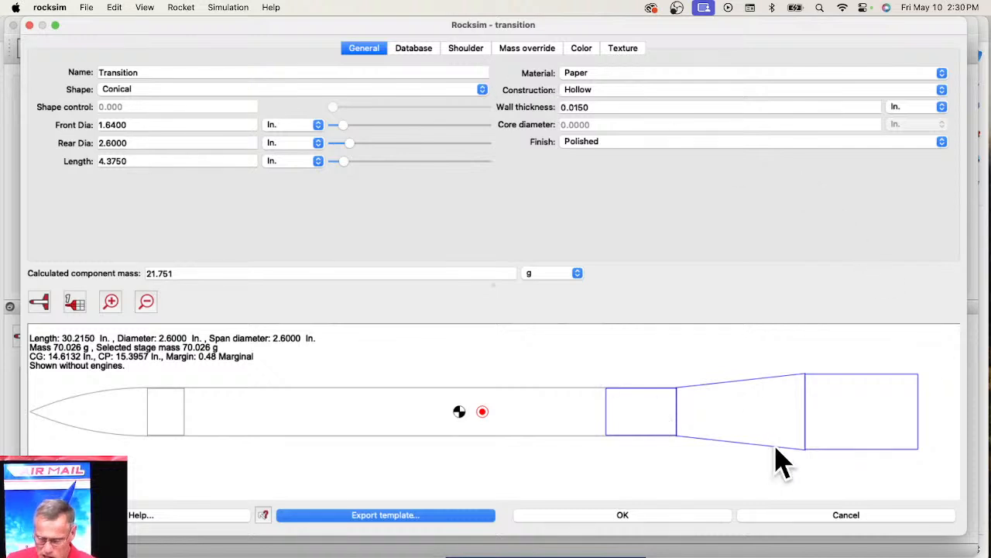
click(460, 48)
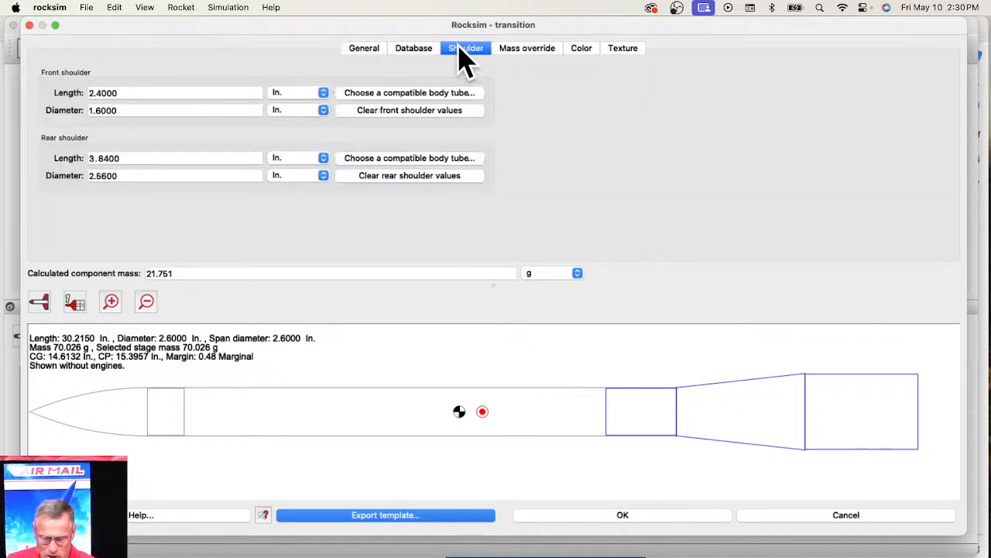
click(386, 113)
click(411, 177)
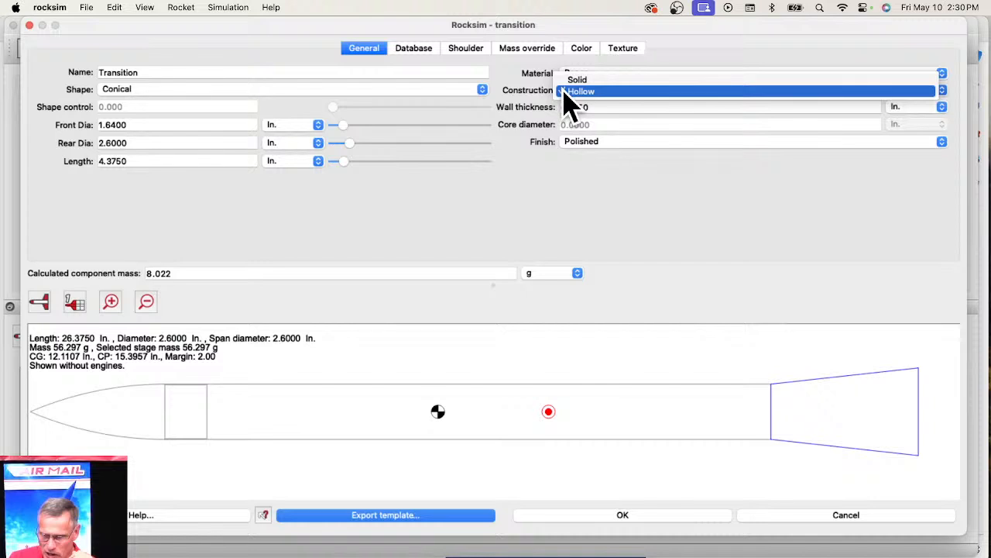
click(578, 103)
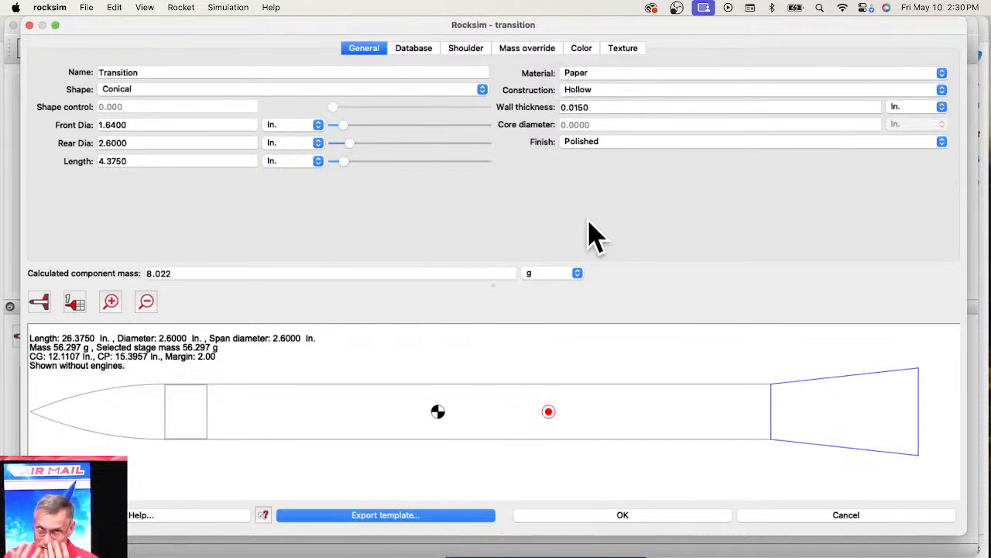
- Try the Ogive shape on the transition and set it back to Conical
click(151, 93)
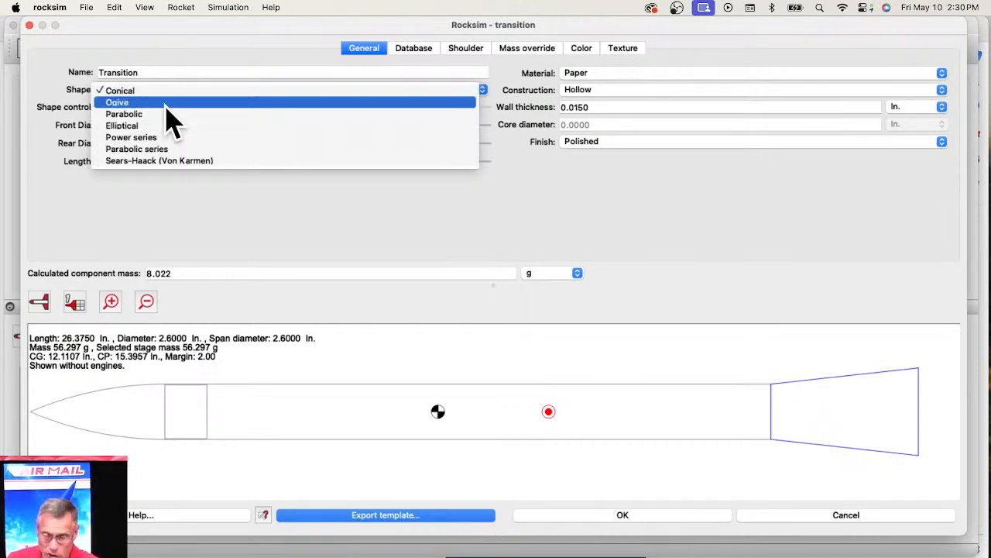
click(166, 104)
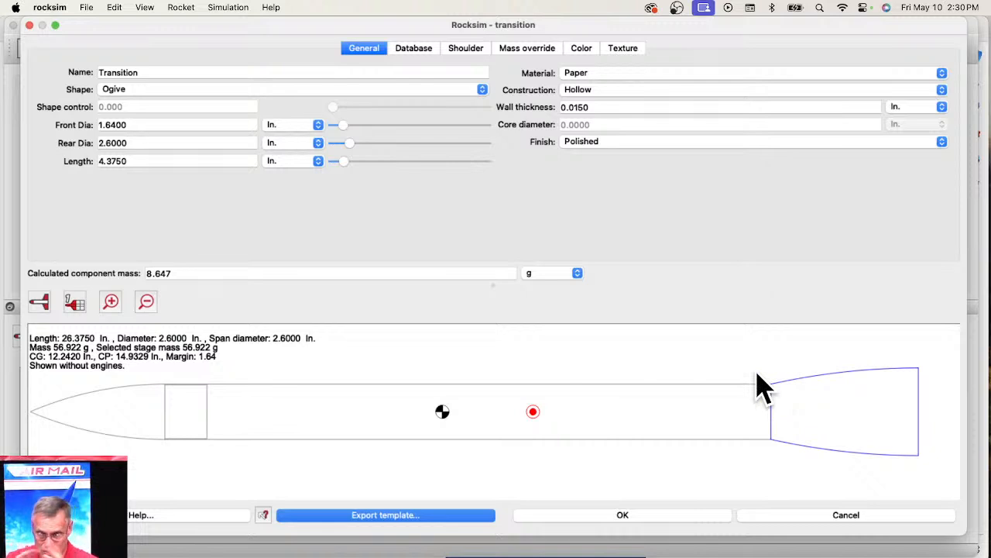
click(150, 89)
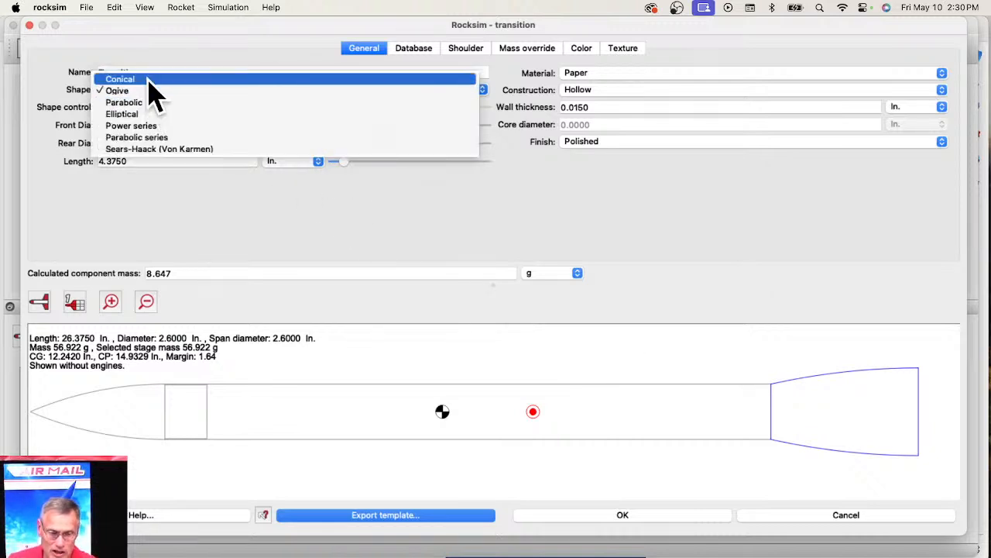
click(153, 91)
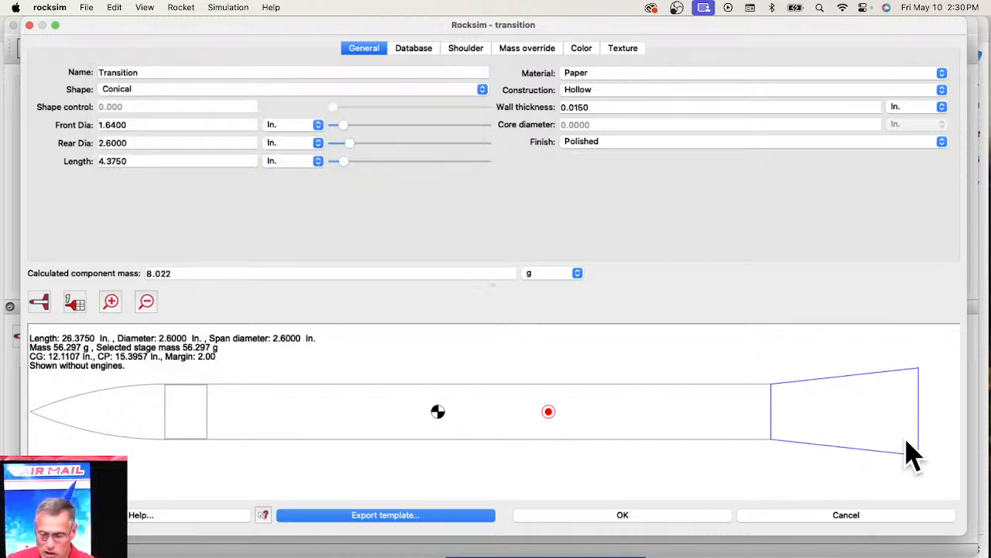
- Export the transition's template in SVG format to the Desktop under the name Transition-2
click(381, 516)
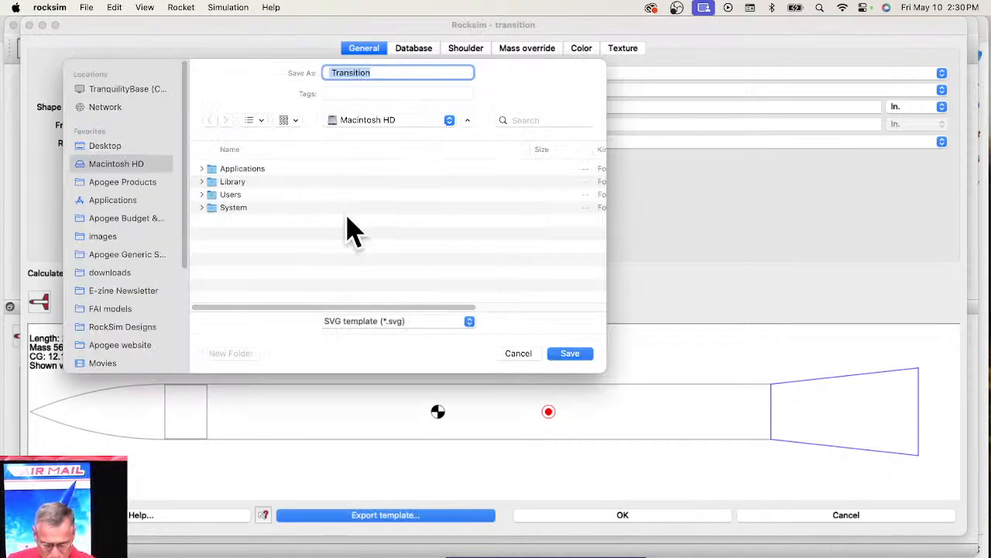
click(376, 322)
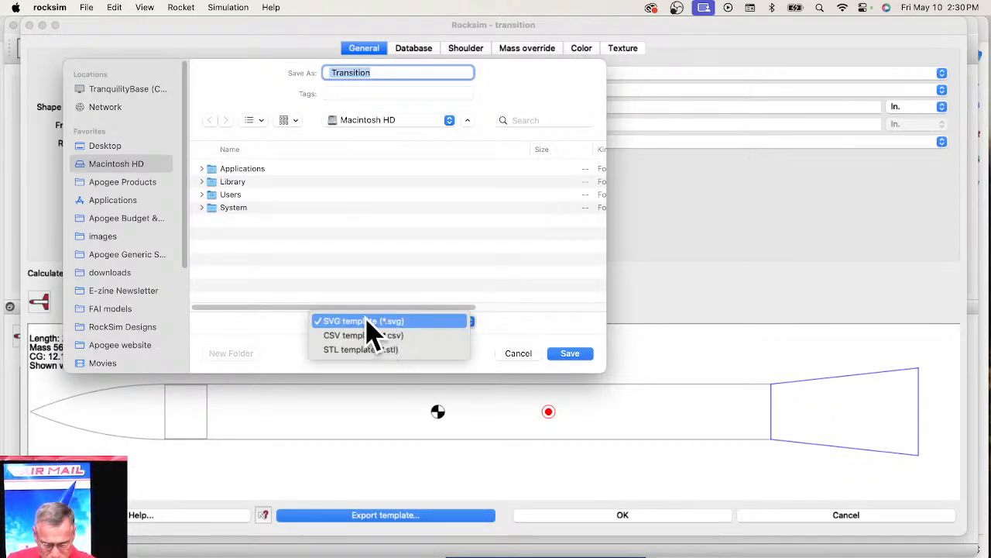
click(304, 183)
click(304, 182)
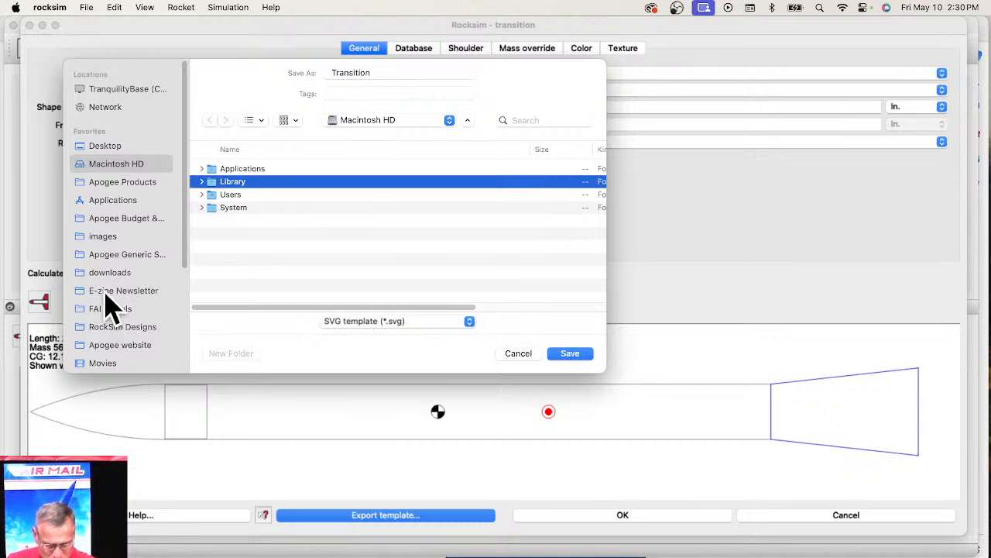
click(106, 147)
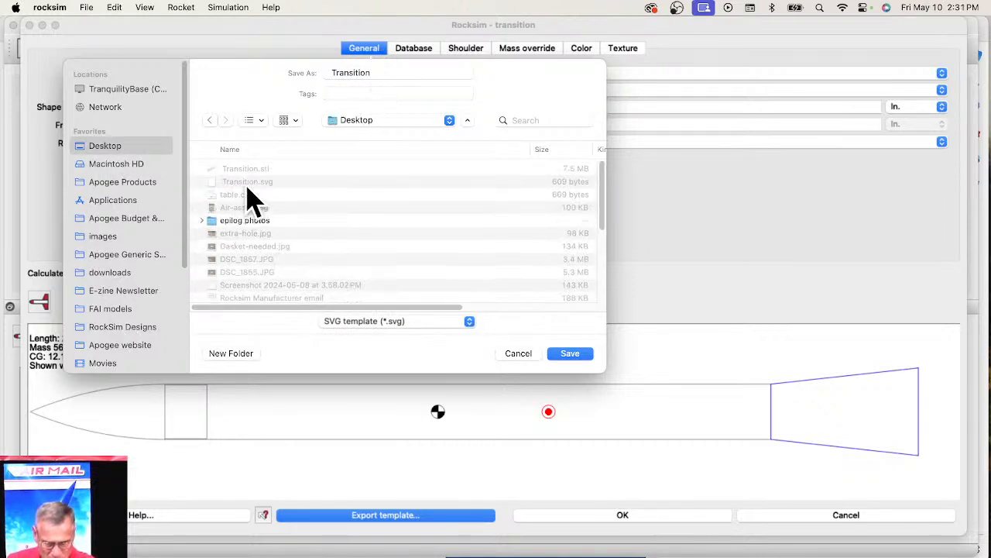
click(380, 72)
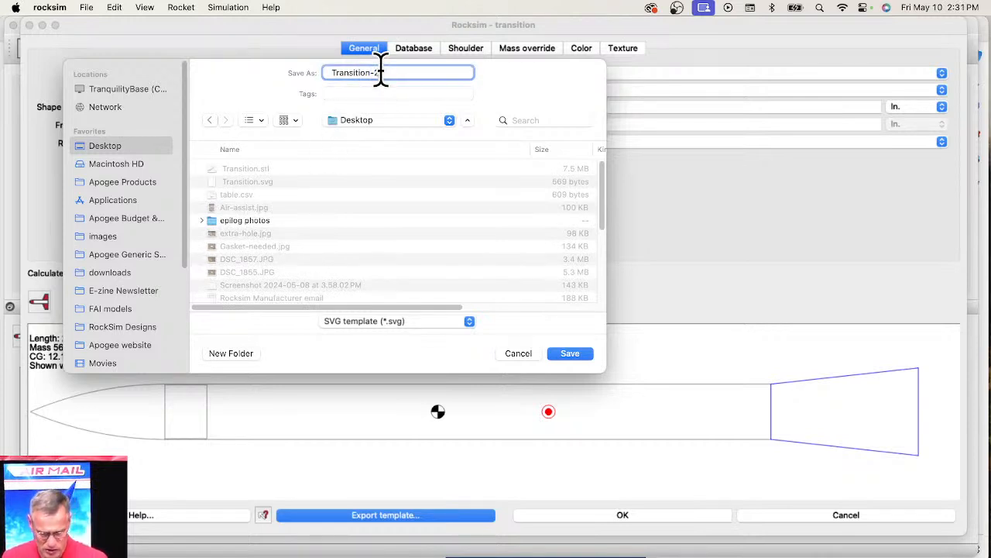
click(574, 354)
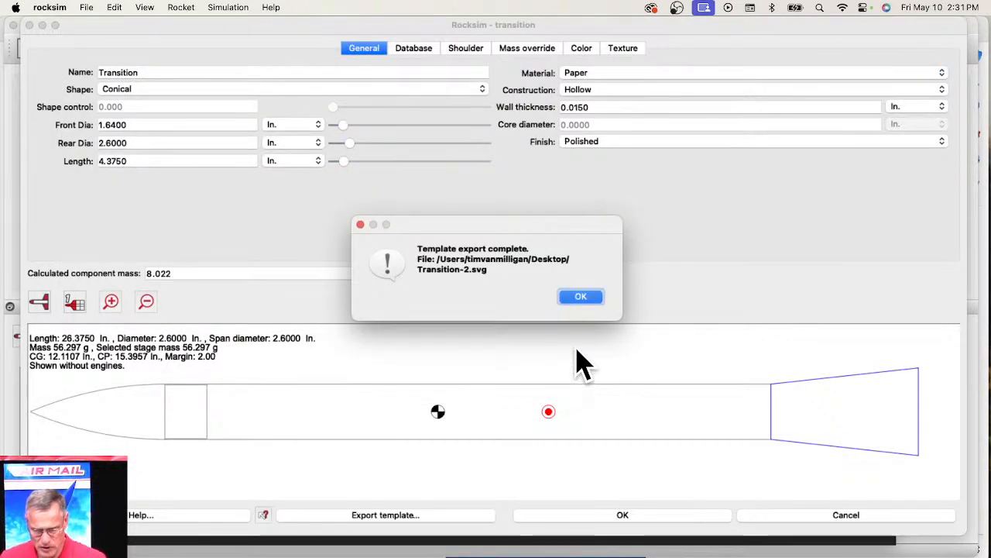
click(579, 297)
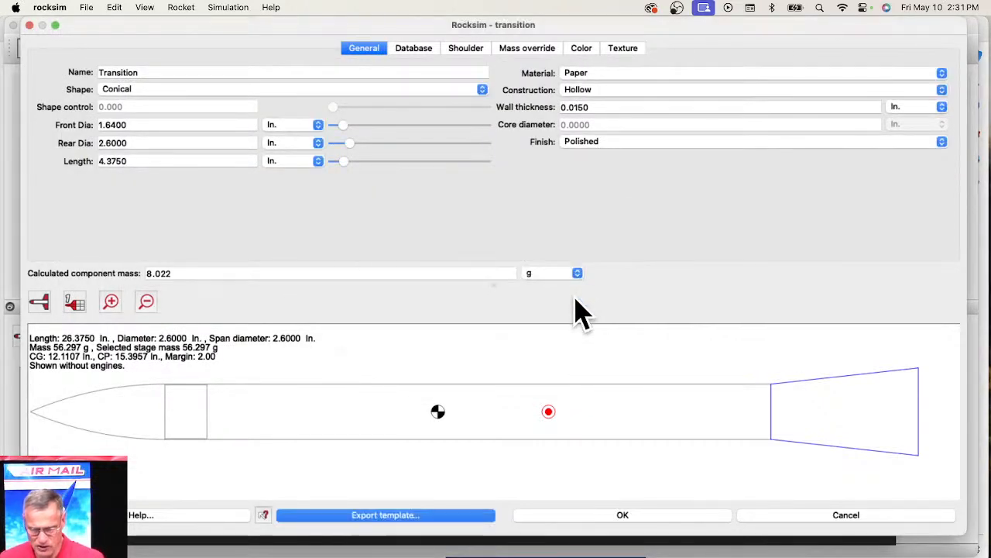
- Start Adobe Illustrator, dismissing its start window, and bring up the Finder window with the Desktop files
click(253, 540)
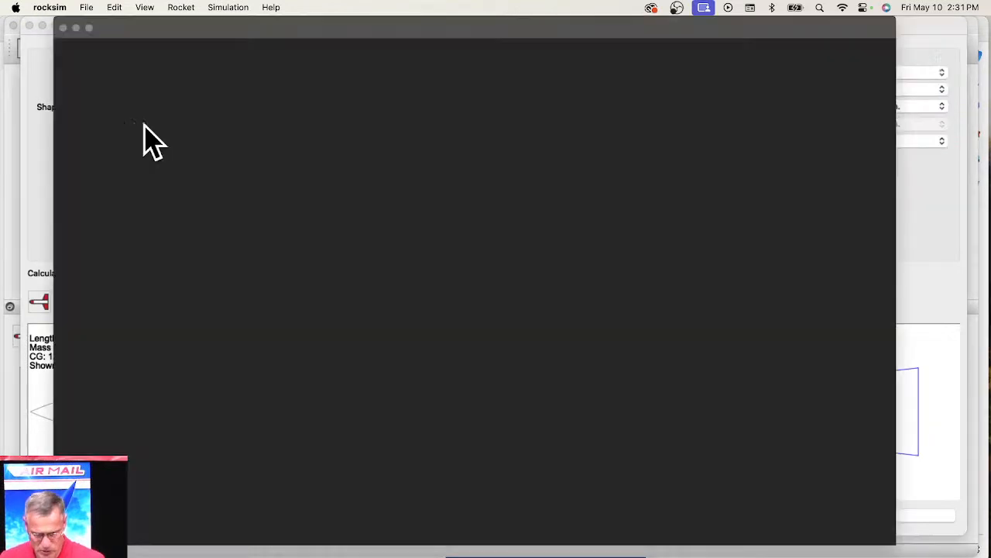
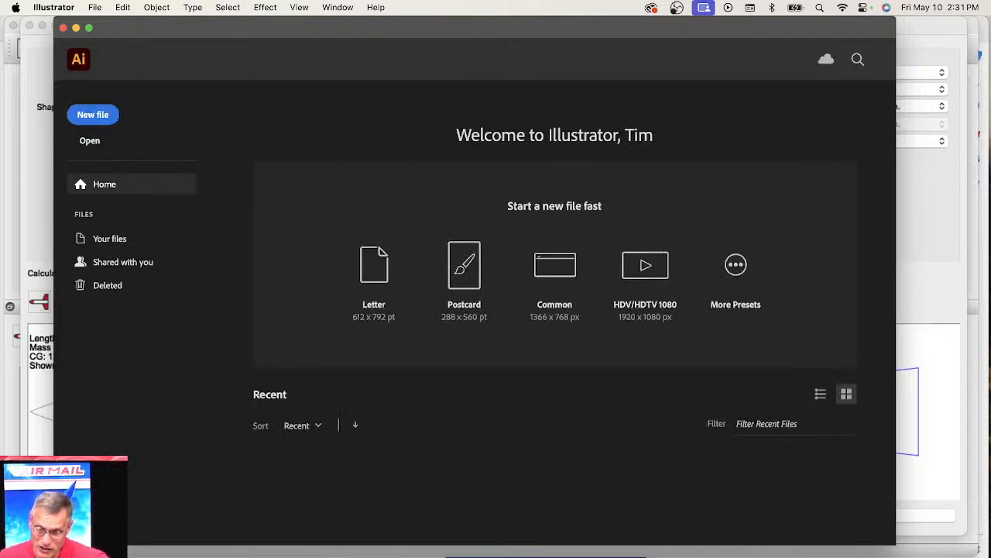
click(63, 28)
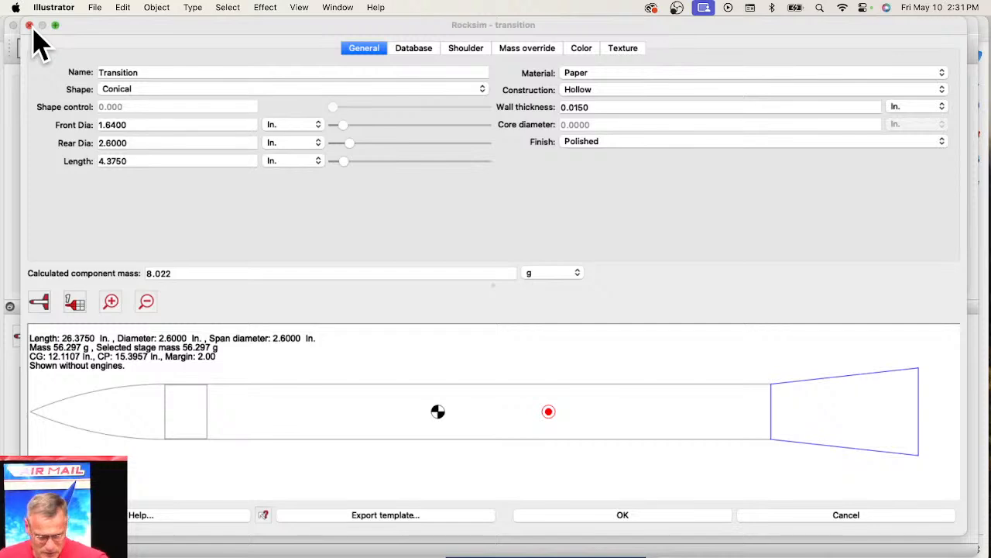
key(ctrl+Down)
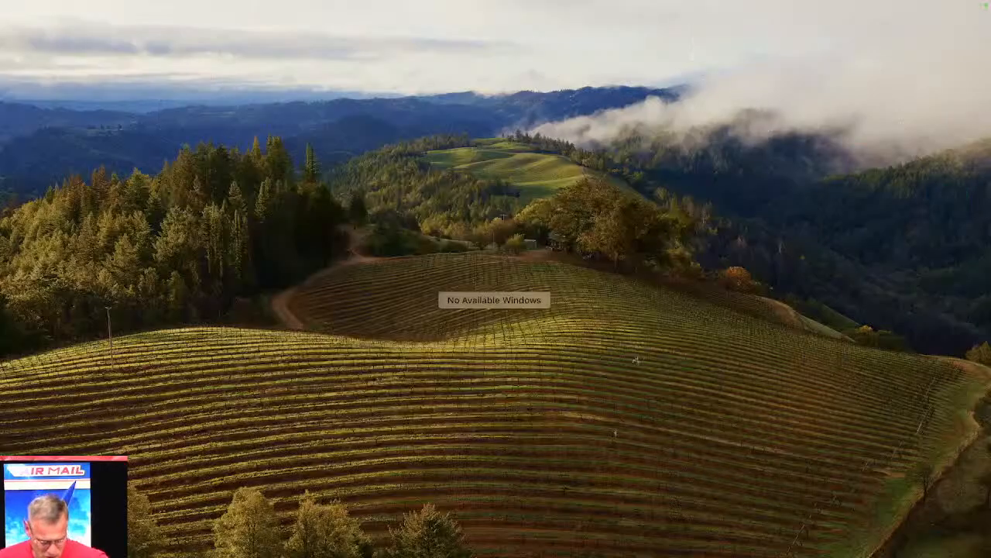
key(Tab)
click(478, 334)
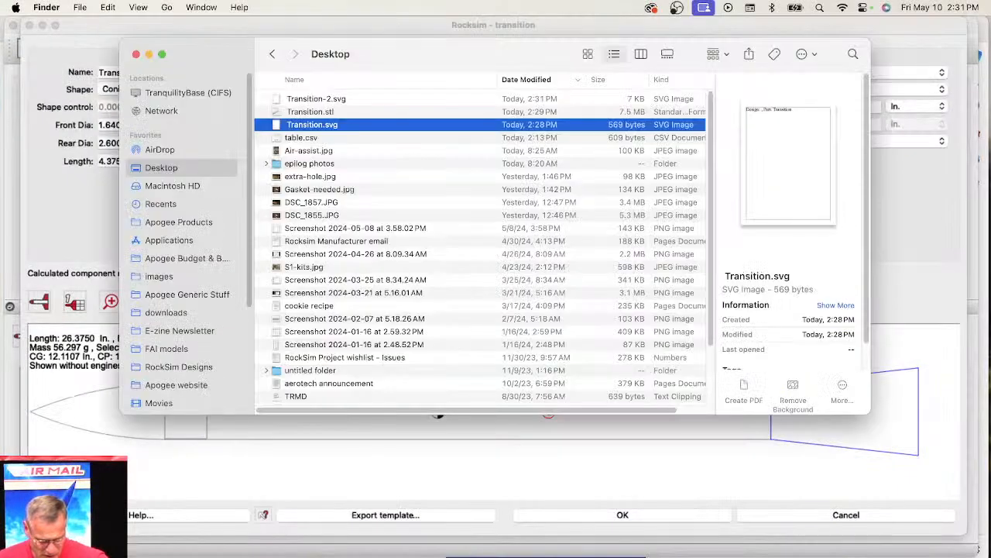
- Open Transition.svg from the Desktop in Illustrator to examine the full template of the transition with shoulders
click(326, 112)
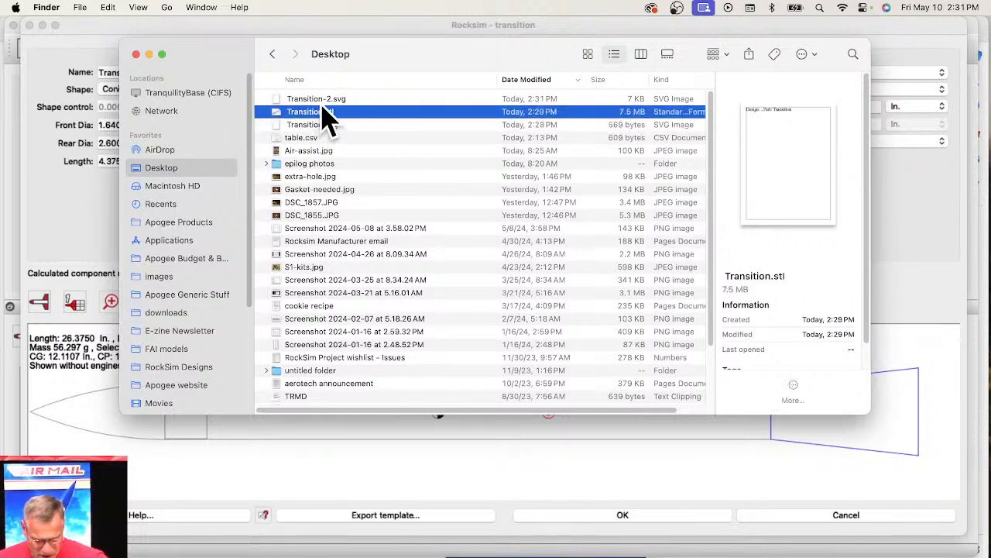
click(321, 127)
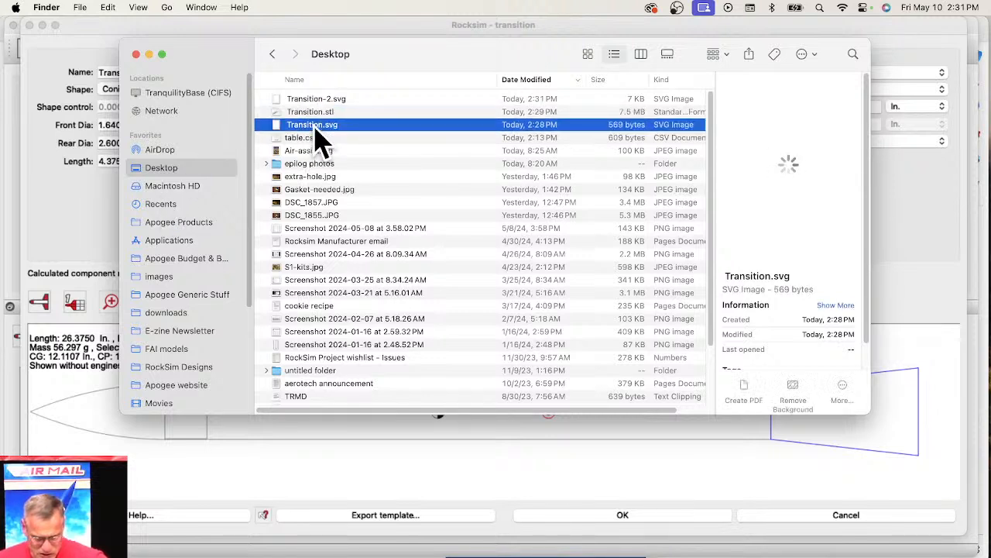
drag(339, 129, 566, 377)
drag(682, 556, 720, 554)
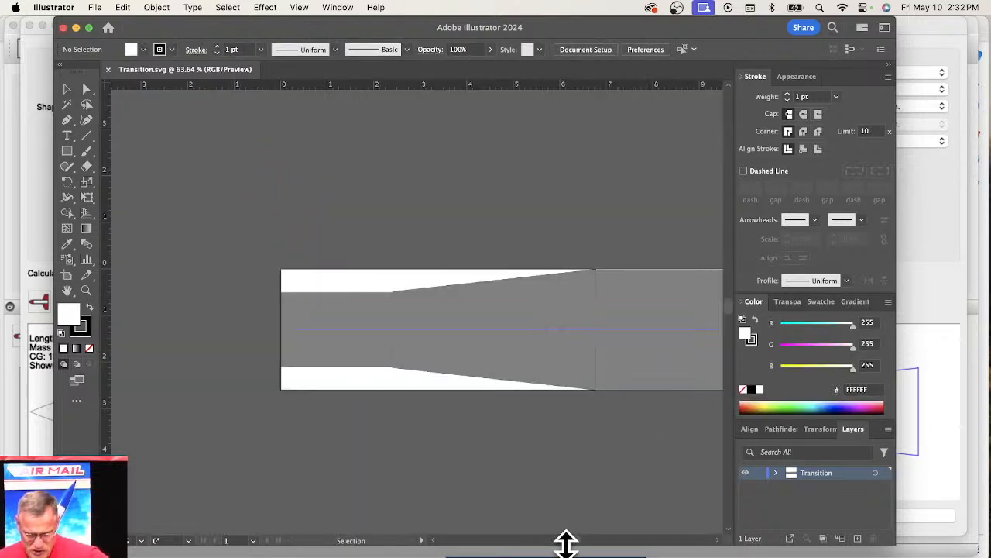
scroll(571, 547, right, 5)
scroll(580, 547, left, 5)
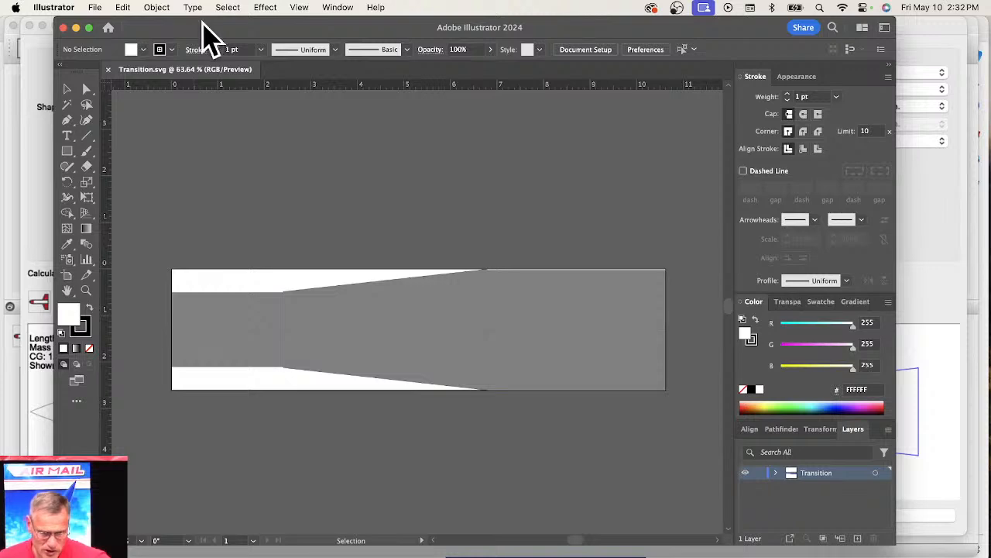
- Open Transition-2.svg from the Desktop in Illustrator and examine the full template of the transition without shoulders
drag(203, 28, 217, 48)
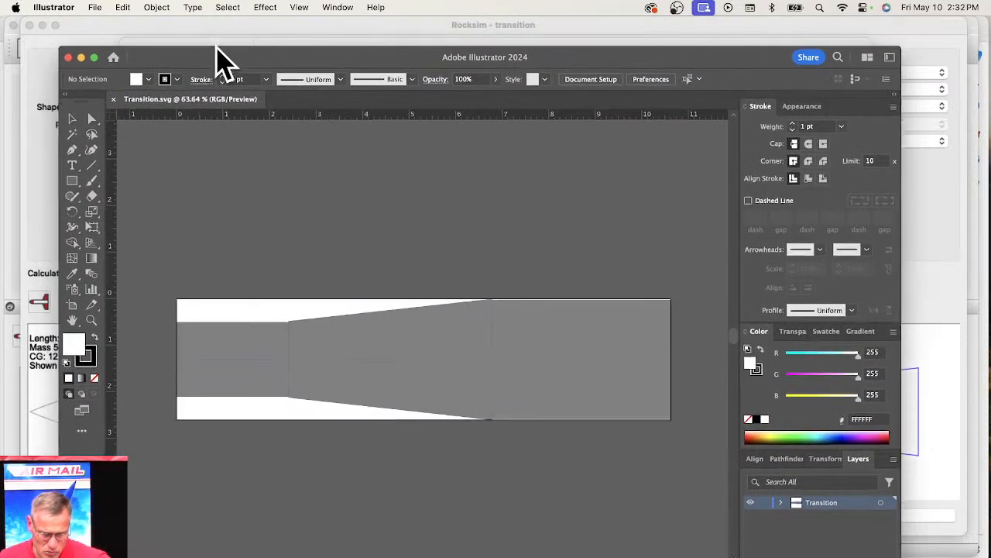
drag(346, 47, 518, 441)
click(358, 71)
click(331, 101)
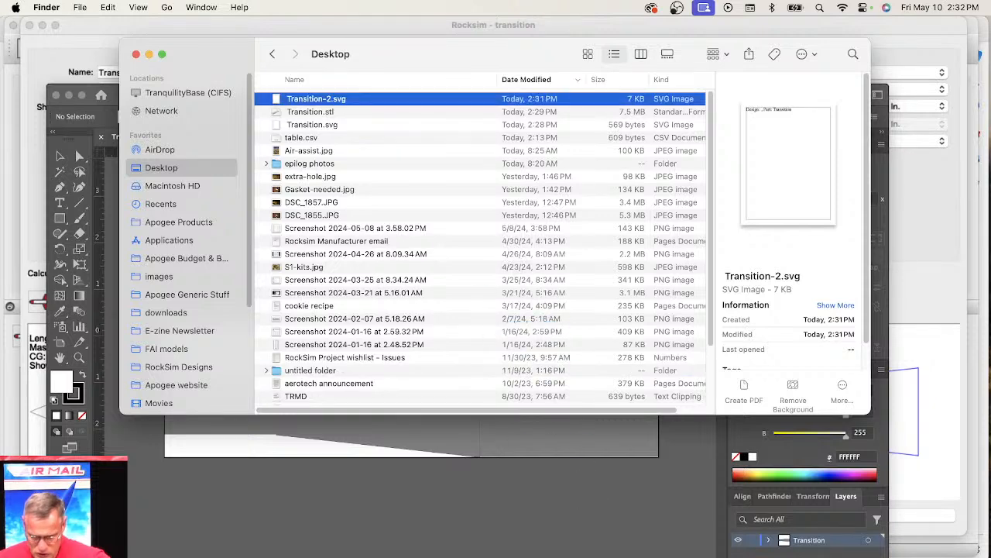
click(725, 556)
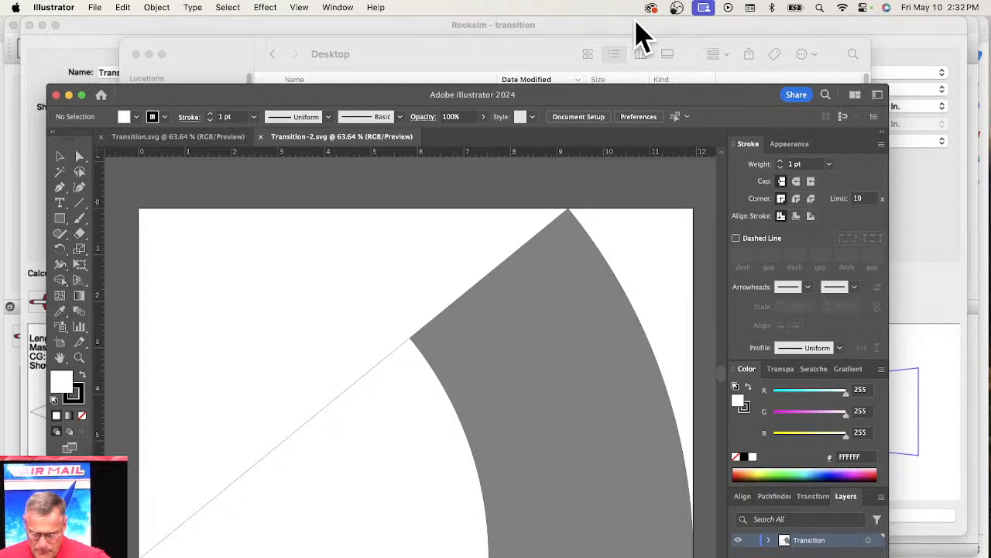
drag(612, 101, 605, 16)
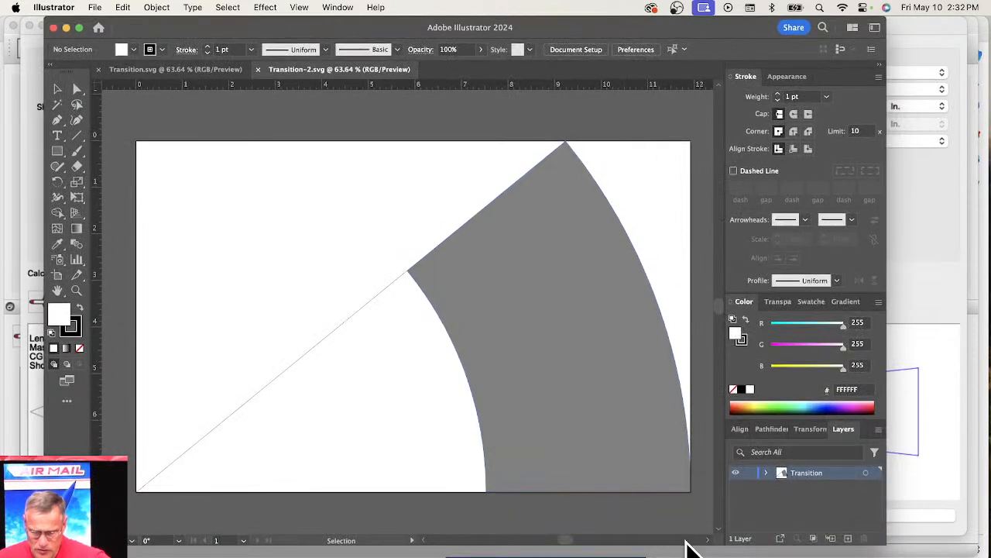
scroll(463, 355, down, 1)
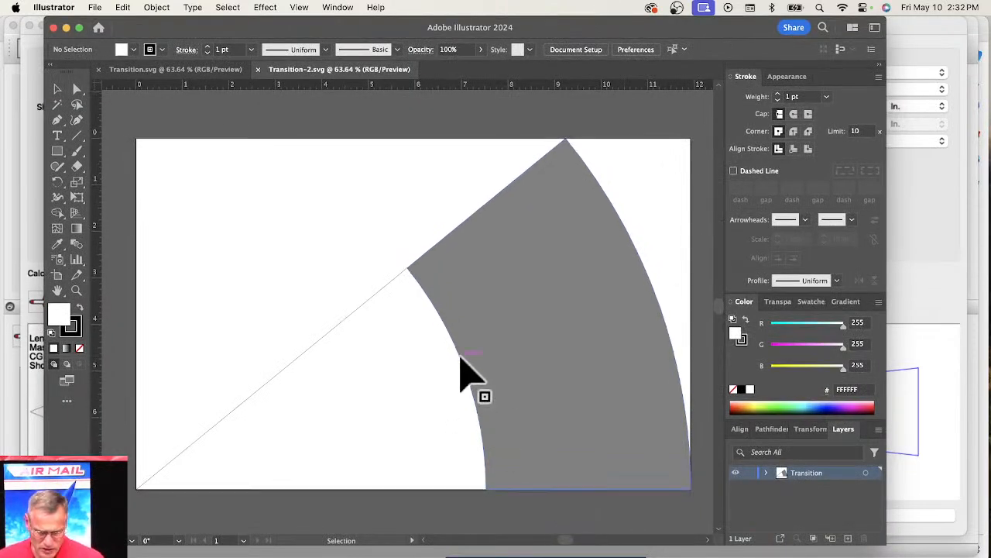
scroll(466, 353, down, 4)
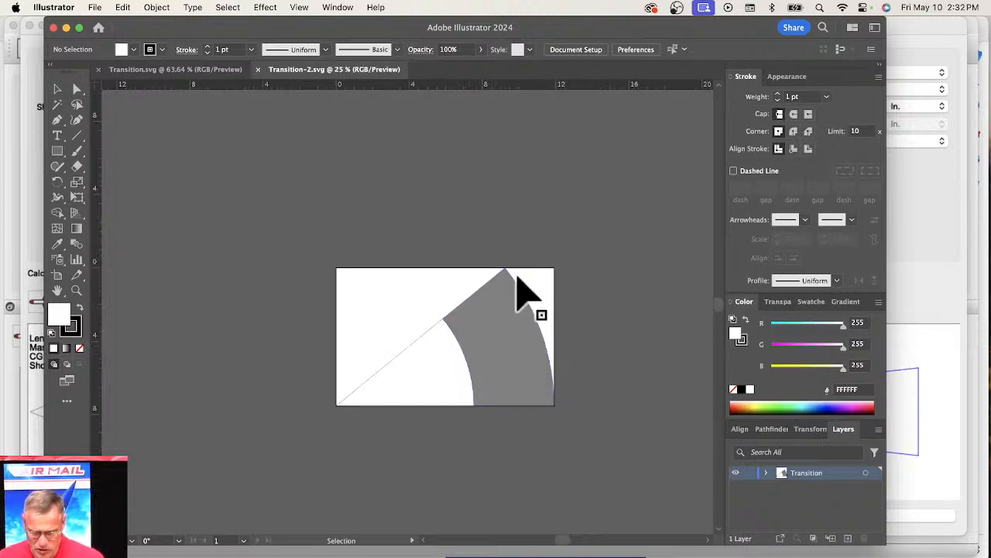
- Switch to Microsoft Edge and open the list of all Advanced Construction Videos on the Apogee Components site
scroll(522, 328, up, 2)
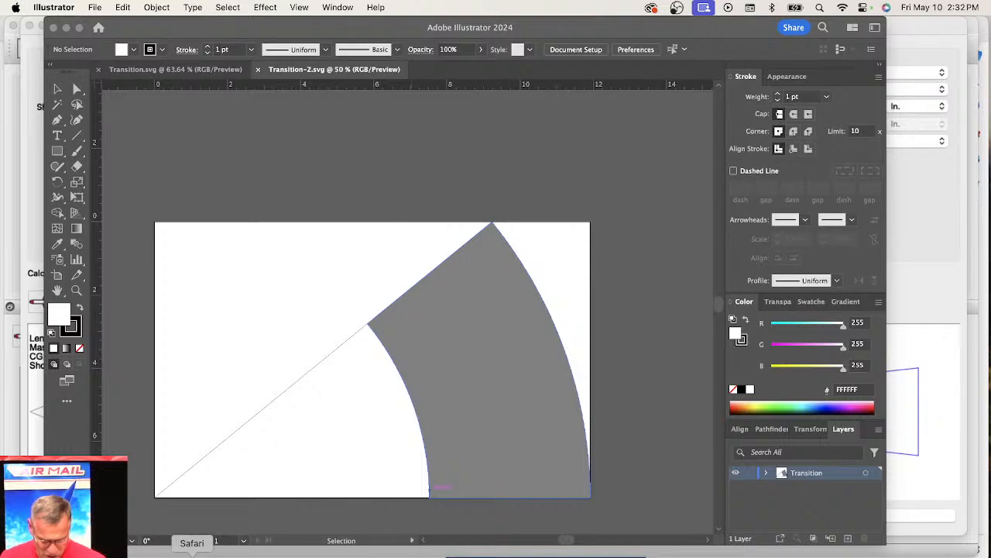
click(191, 553)
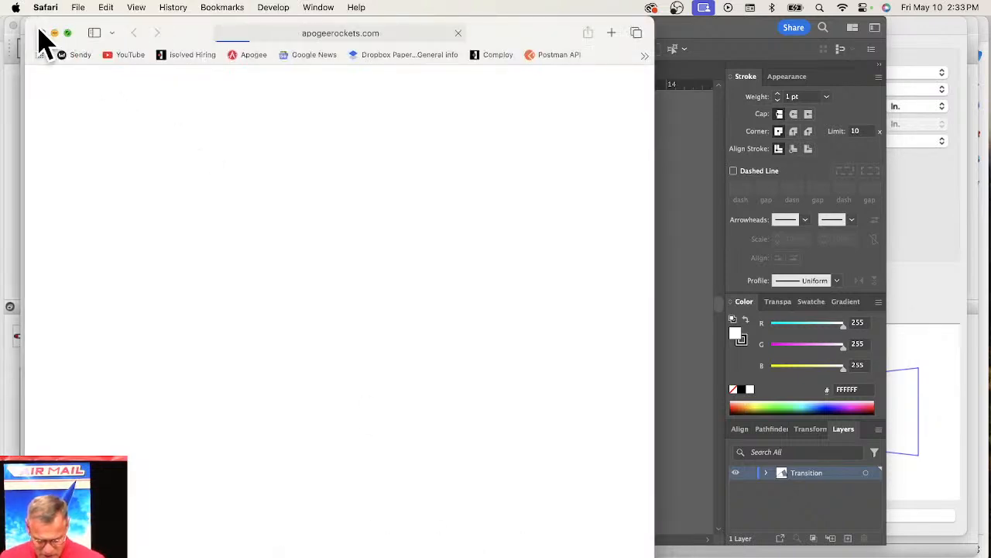
click(55, 33)
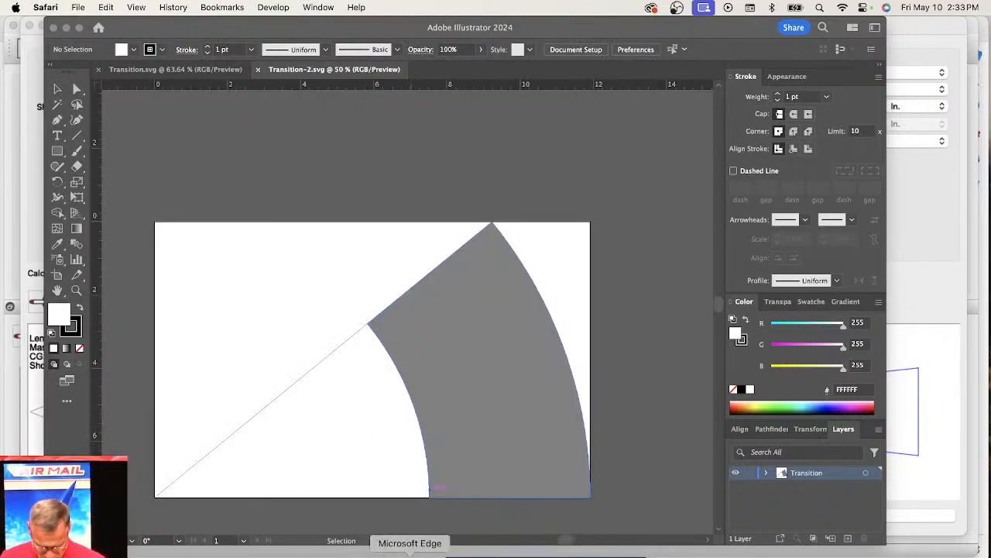
click(405, 553)
scroll(422, 315, up, 10)
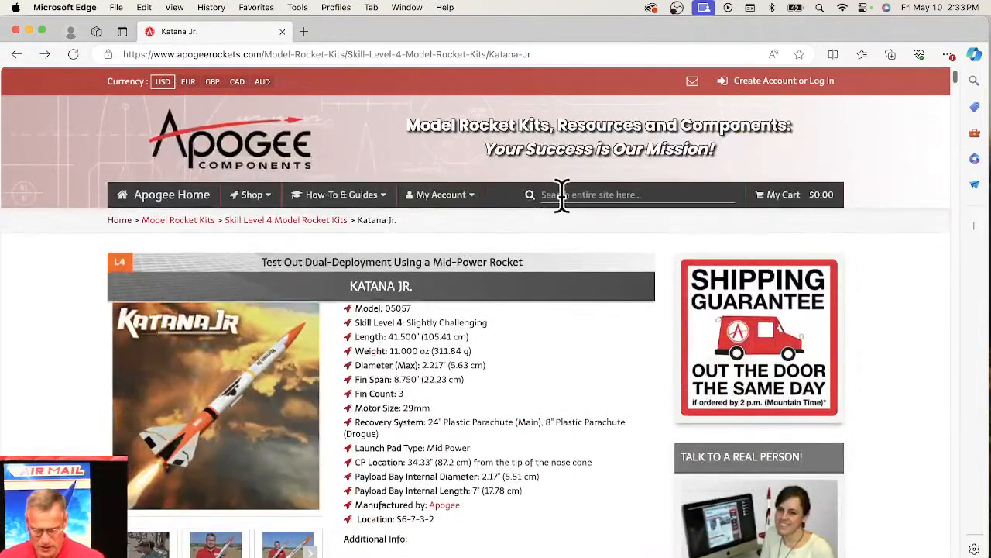
click(324, 203)
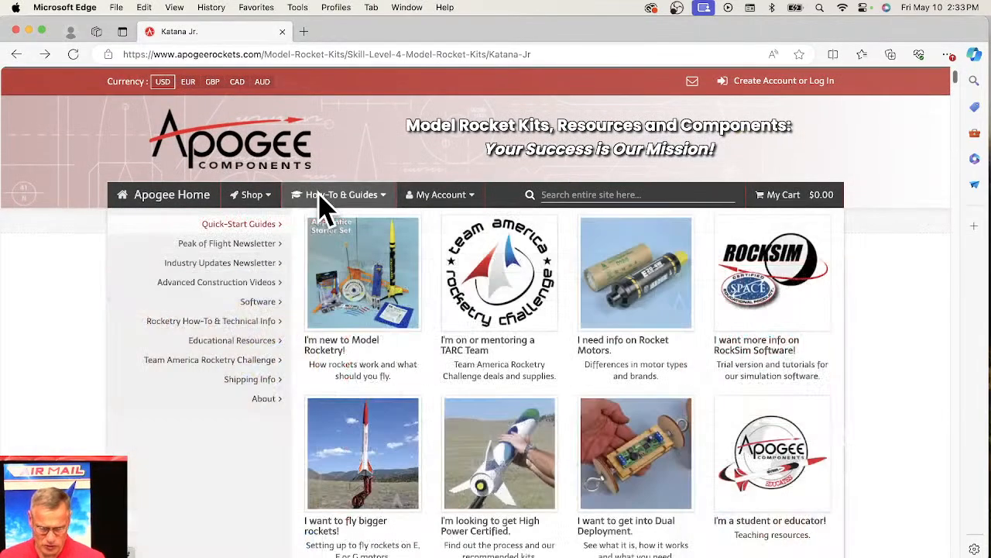
click(249, 282)
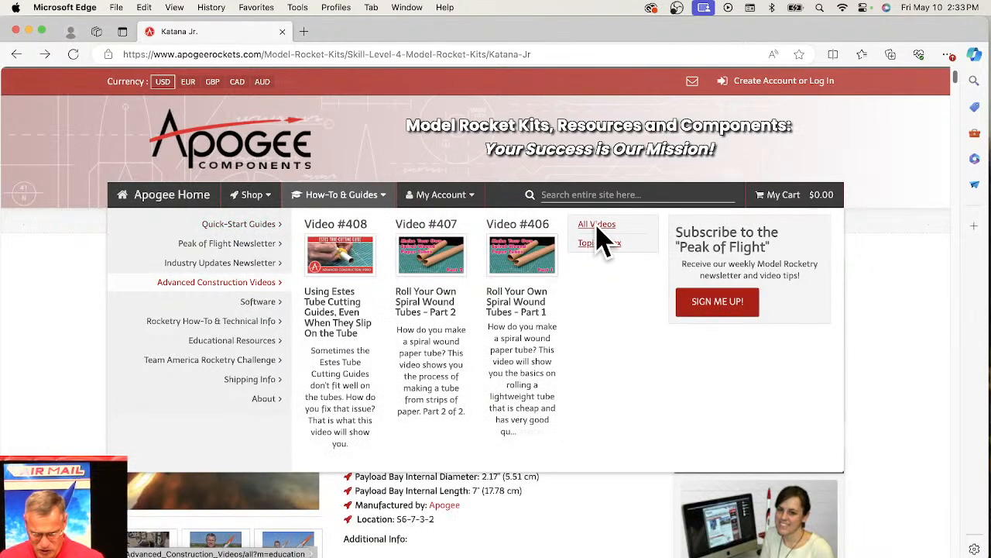
click(597, 227)
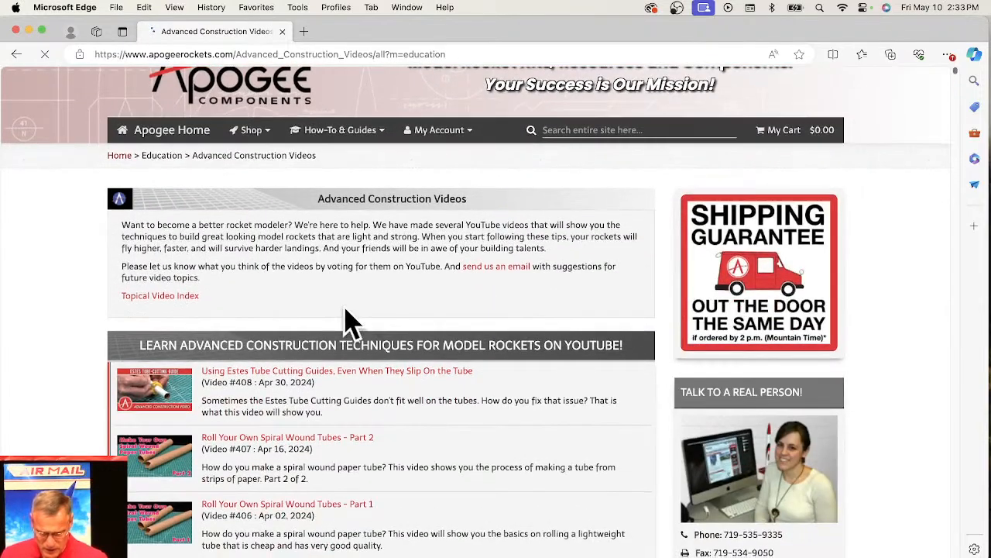
- Search the Advanced Construction Videos page for the word "transition"
scroll(345, 310, down, 2)
scroll(393, 327, down, 2)
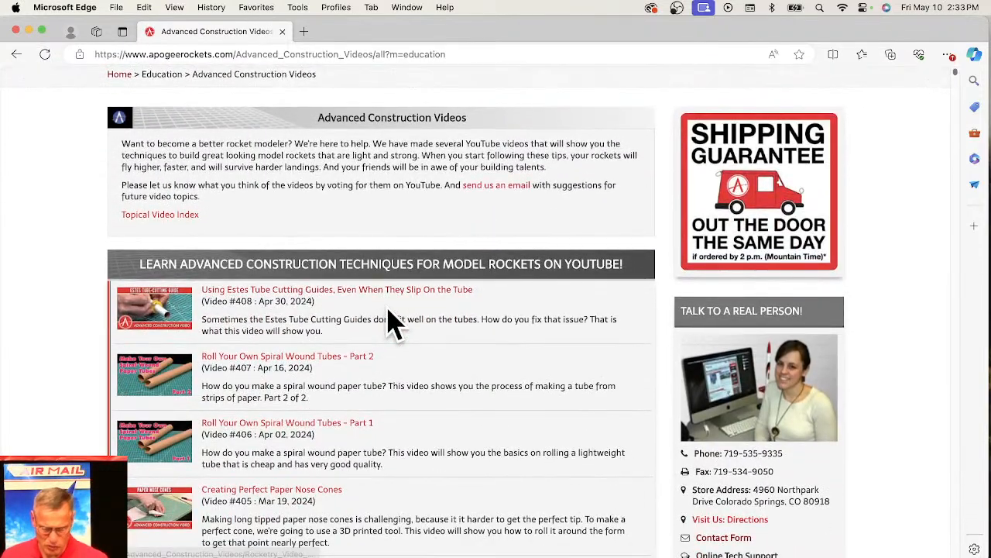
key(super+f)
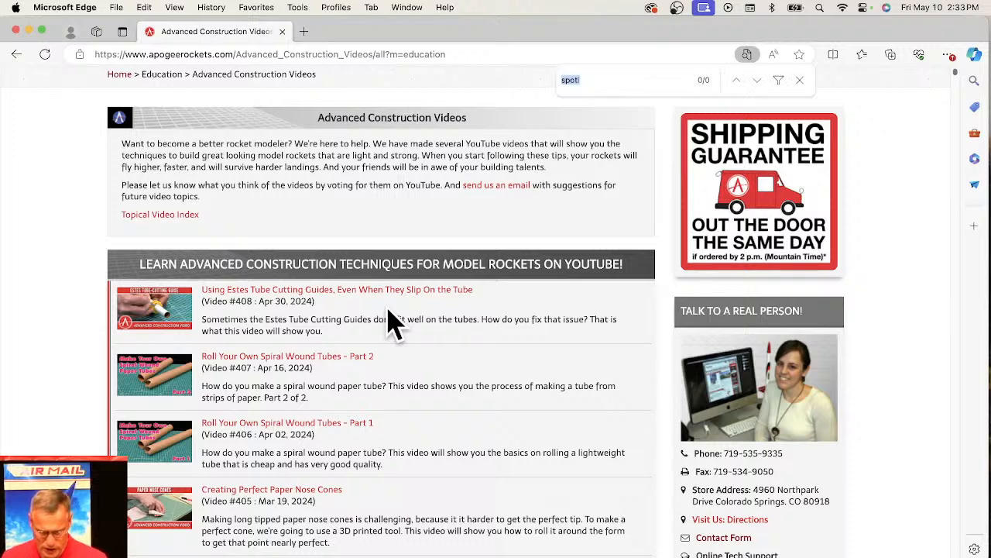
text(tras)
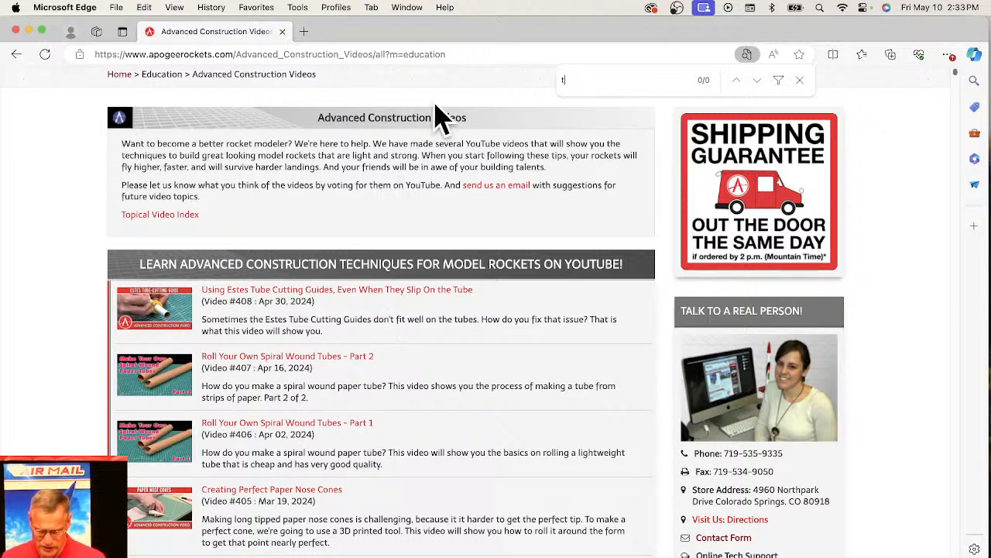
key(BackSpace)
text(ns)
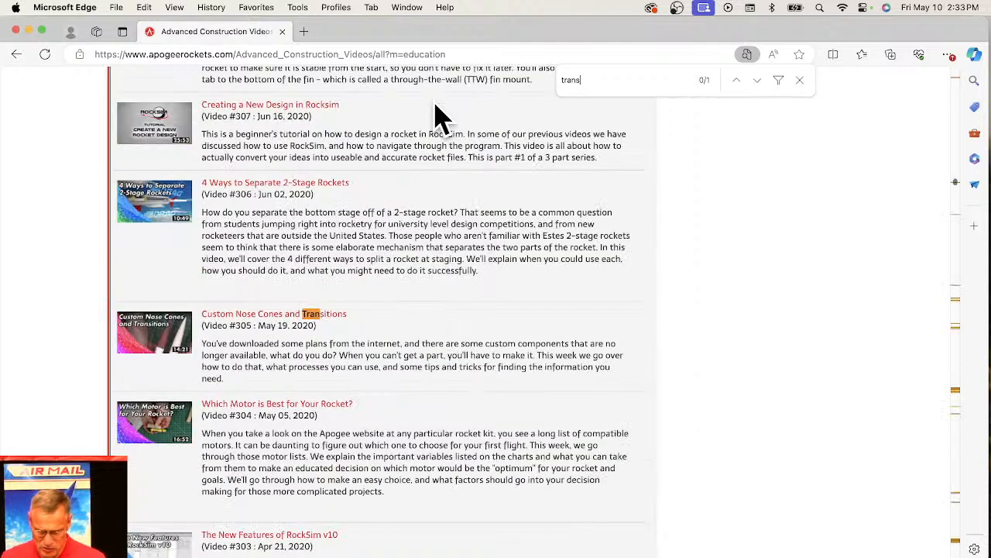
text(ition)
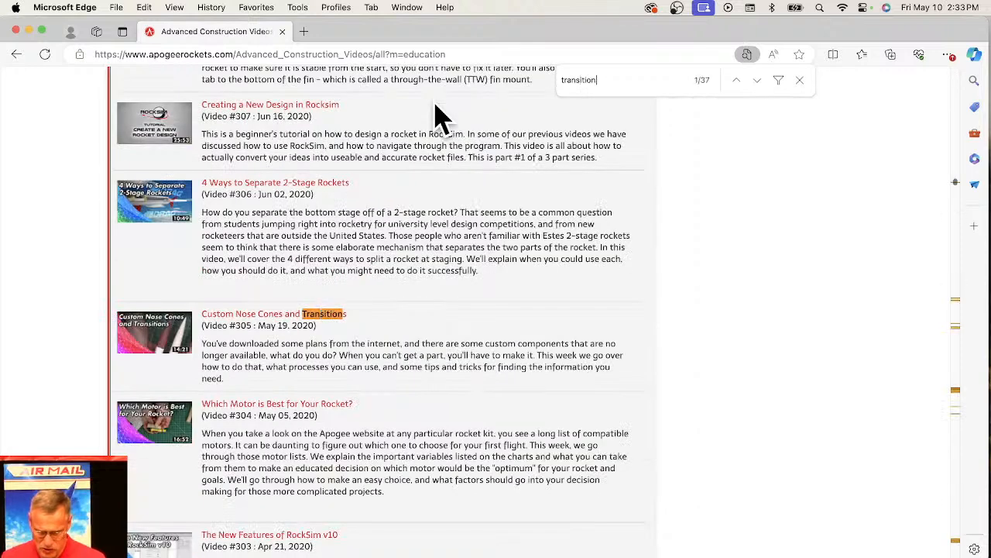
- Go through the "transition" matches down to the Transition Section Construction videos, Parts 1 to 4
click(757, 81)
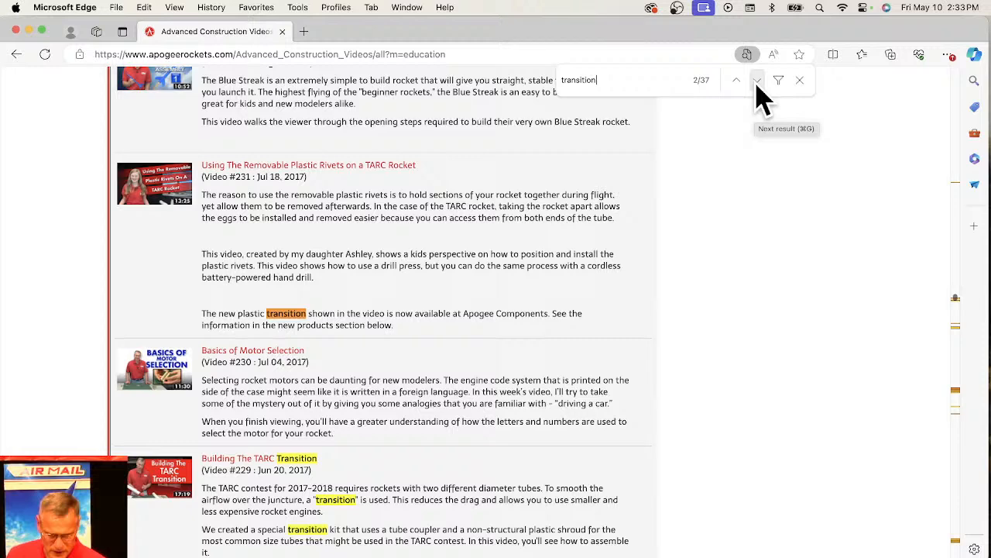
double_click(757, 81)
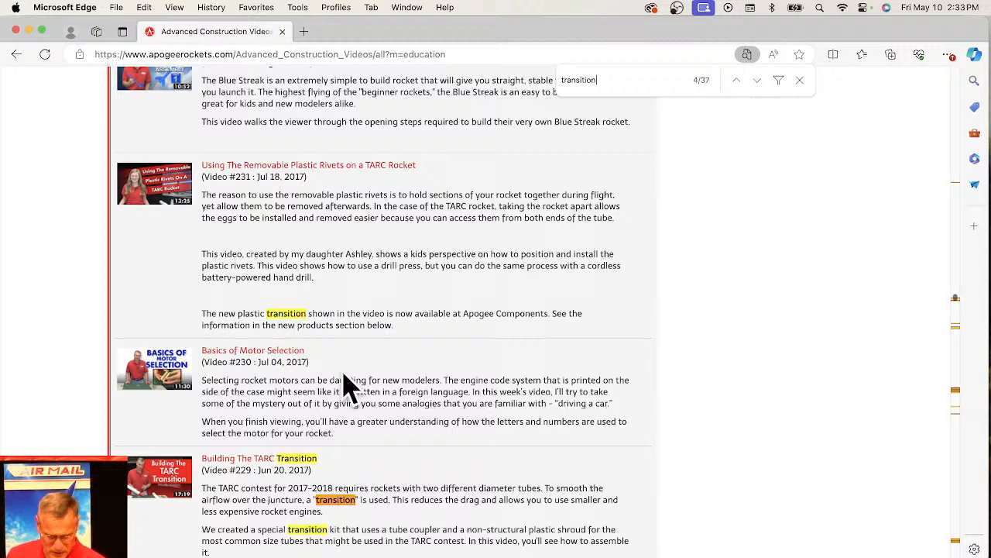
click(755, 81)
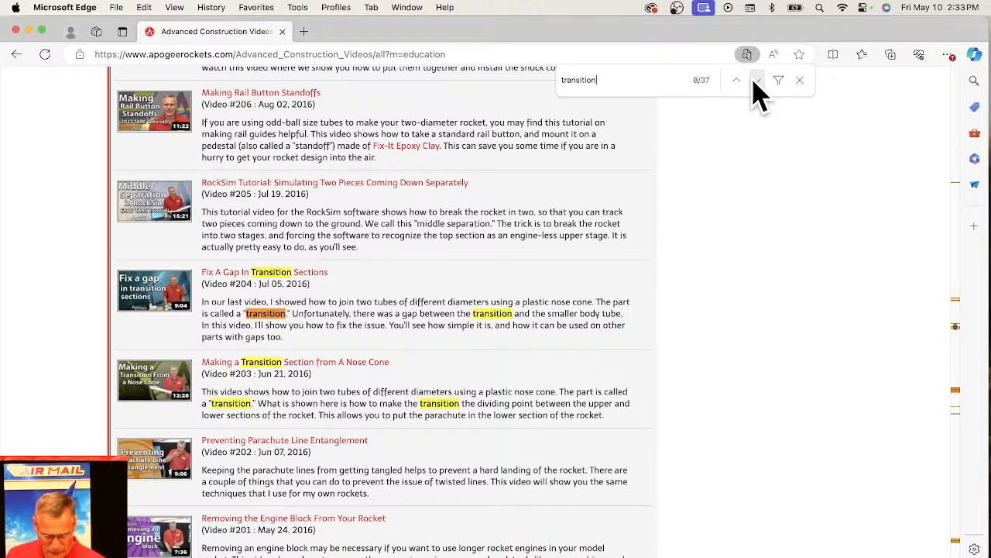
double_click(756, 81)
double_click(756, 80)
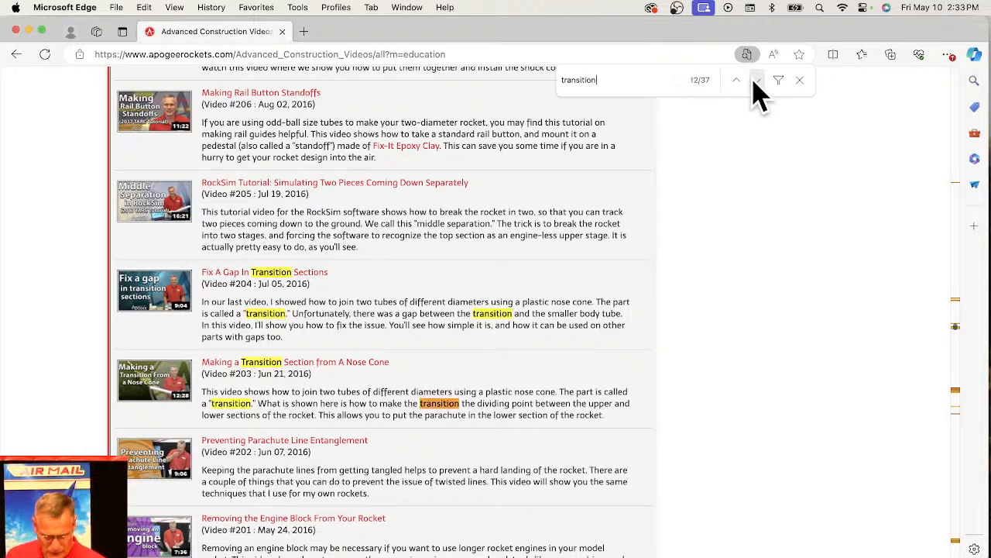
click(756, 80)
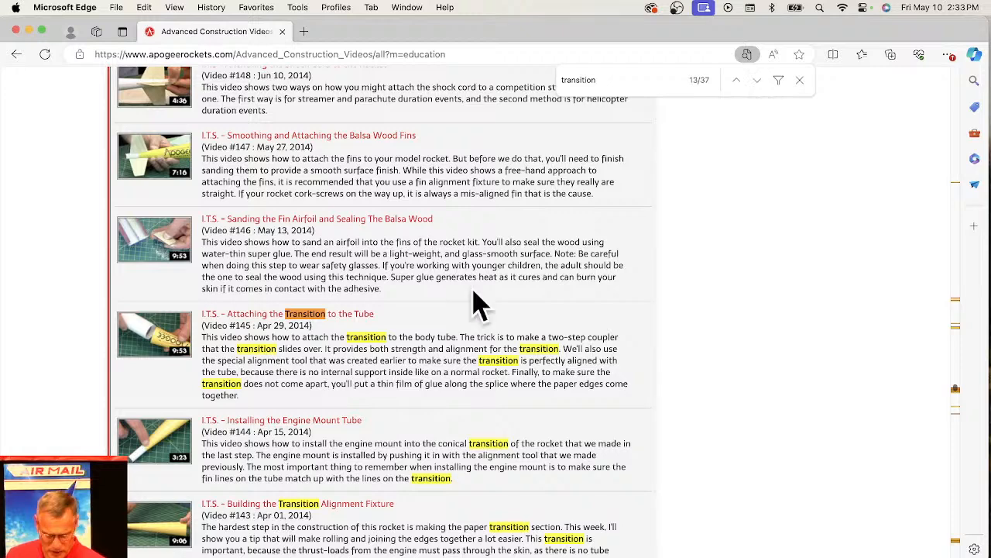
double_click(757, 81)
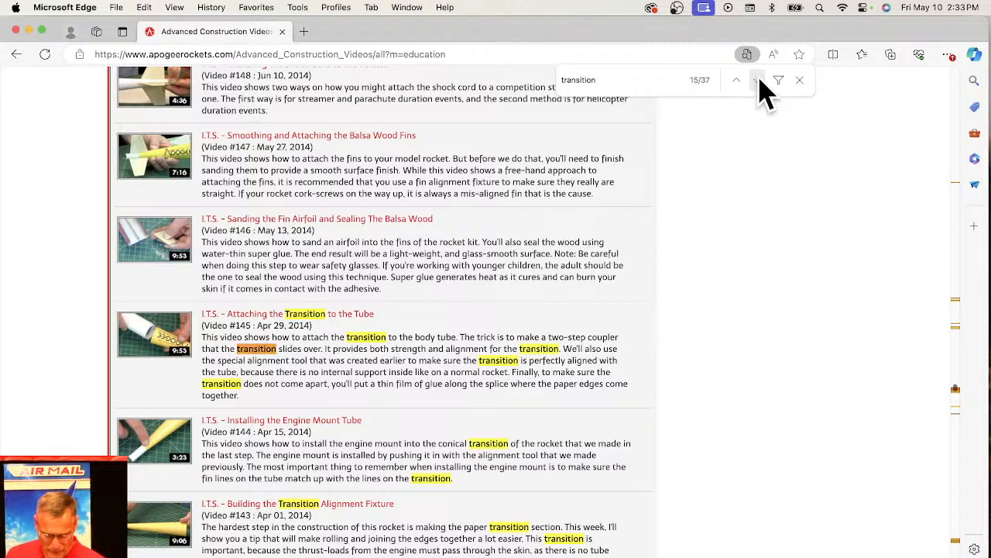
double_click(757, 80)
double_click(757, 80)
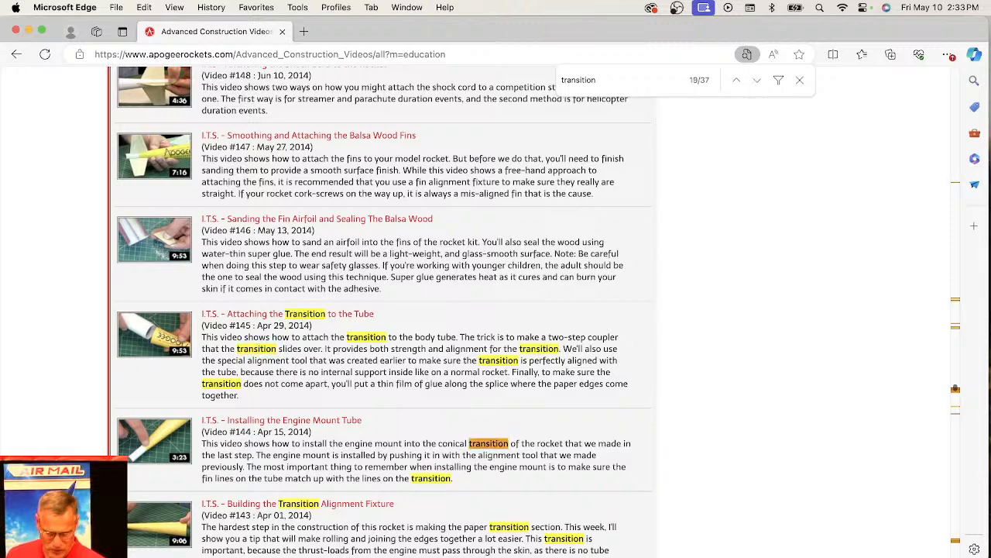
double_click(757, 81)
double_click(758, 81)
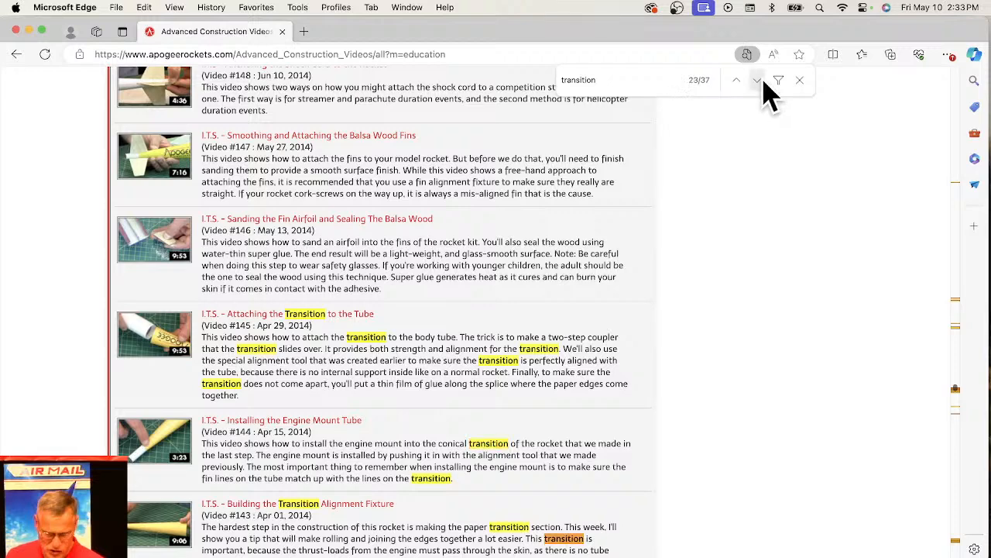
click(758, 81)
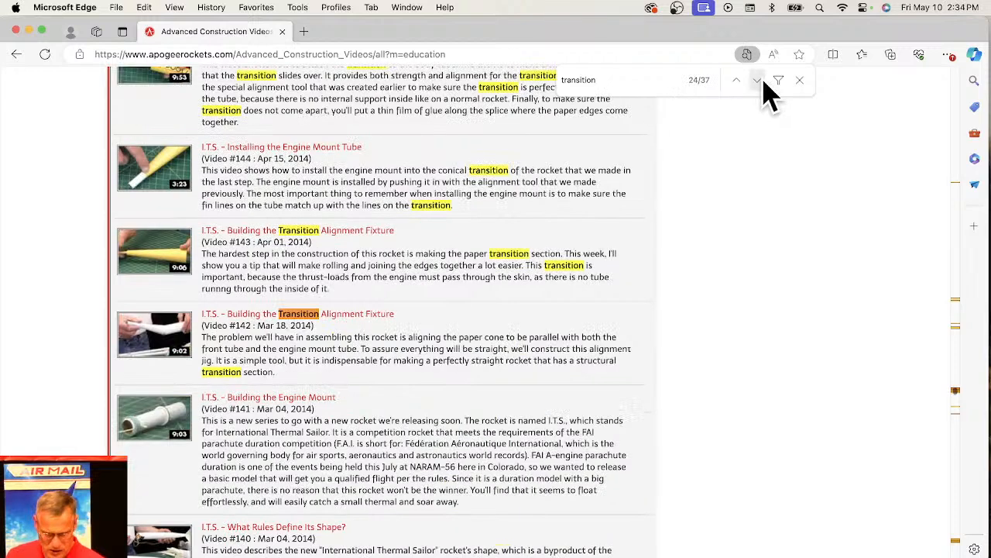
click(758, 81)
click(758, 81)
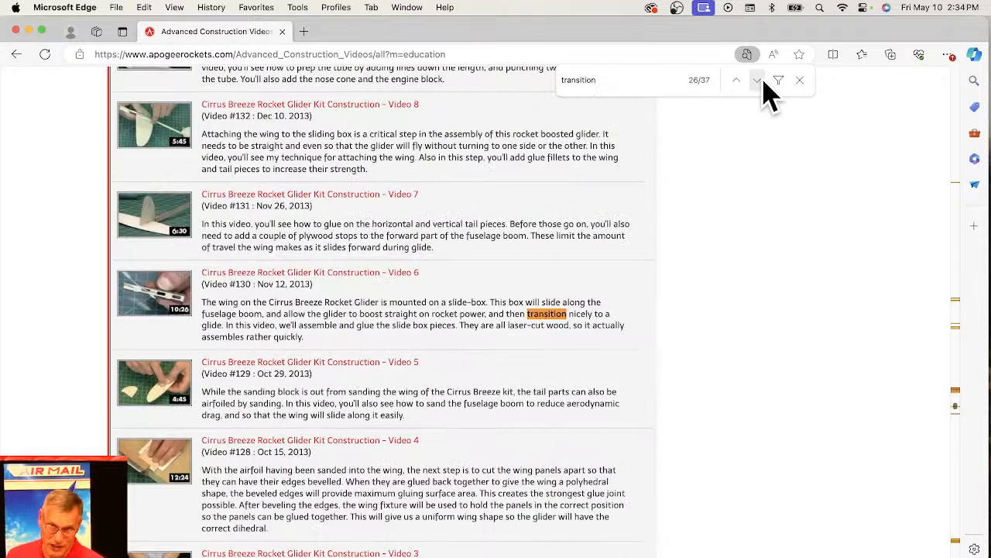
click(758, 82)
click(758, 82)
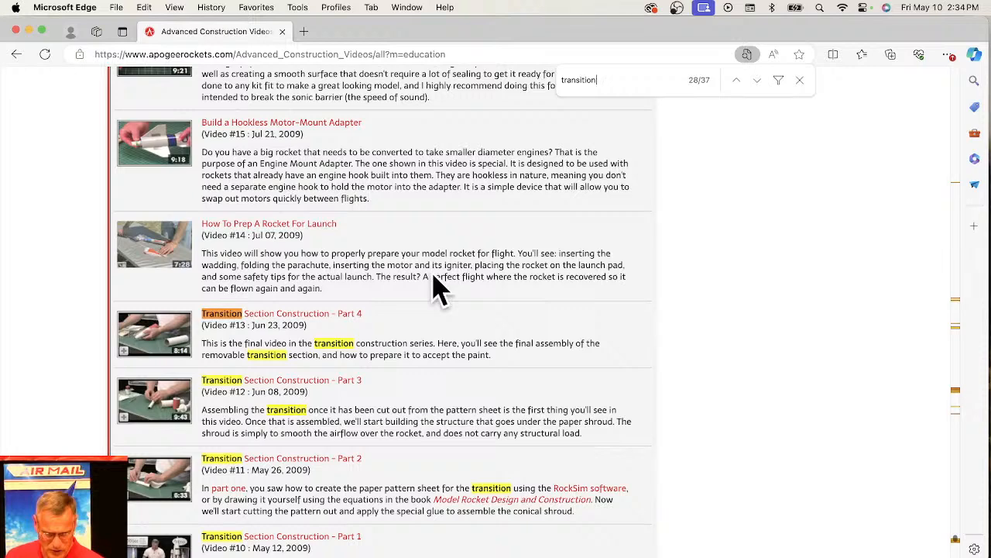
scroll(437, 290, down, 2)
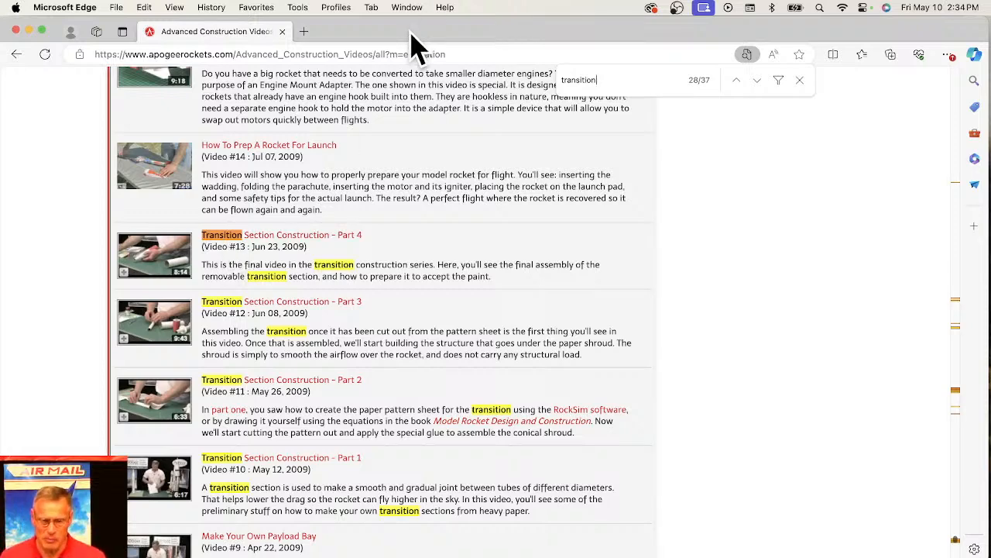
- Lower the browser window and return to Illustrator to examine the transition template in Transition-2.svg
drag(413, 40, 394, 240)
click(402, 168)
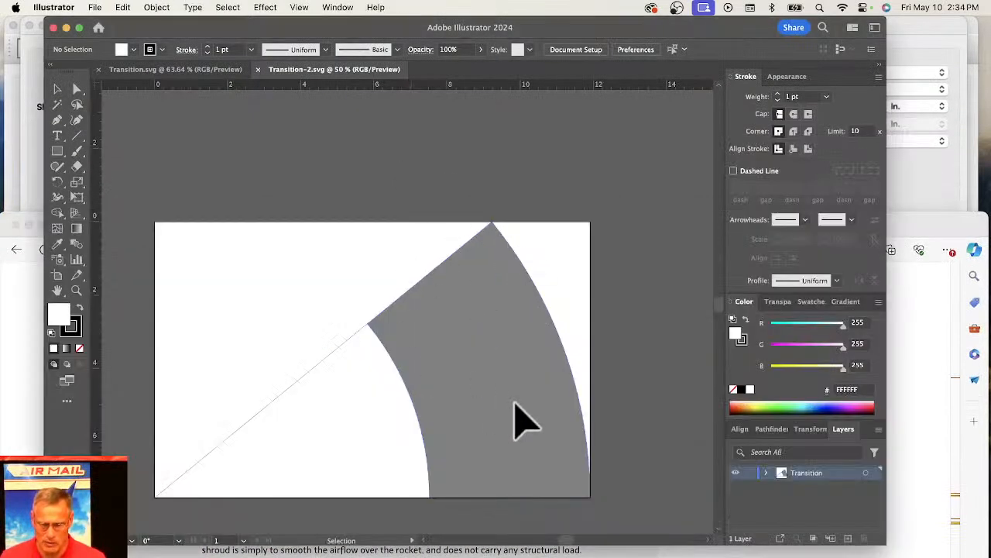
scroll(511, 415, down, 1)
scroll(501, 395, down, 1)
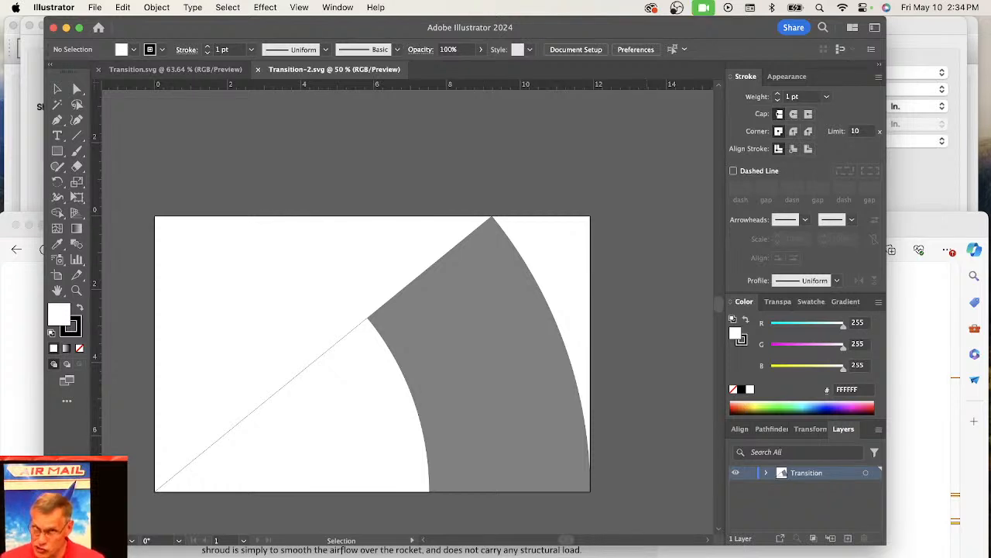
- Minimize Illustrator and move the Edge window back up to show the Transition Section Construction videos
click(66, 28)
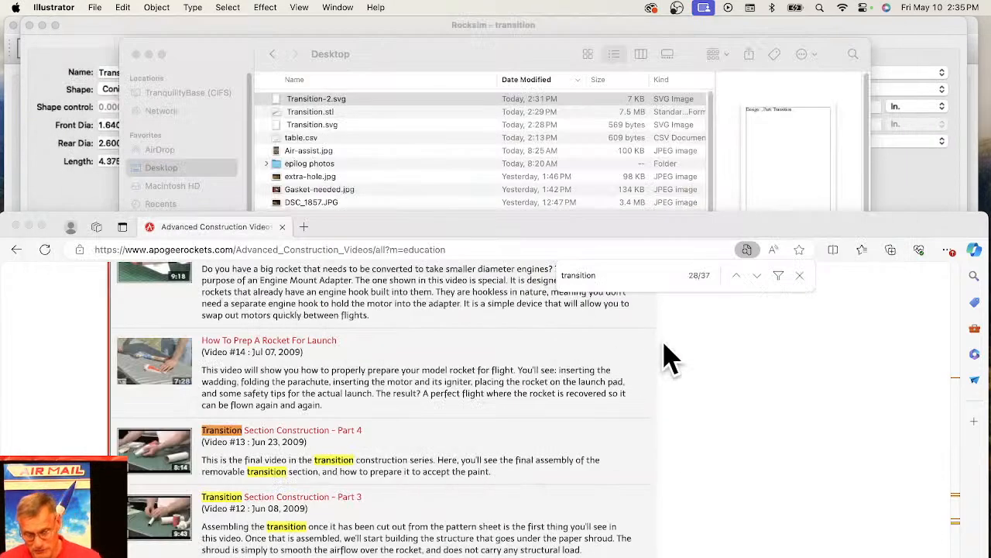
click(643, 244)
drag(643, 244, 638, 35)
scroll(878, 514, up, 1)
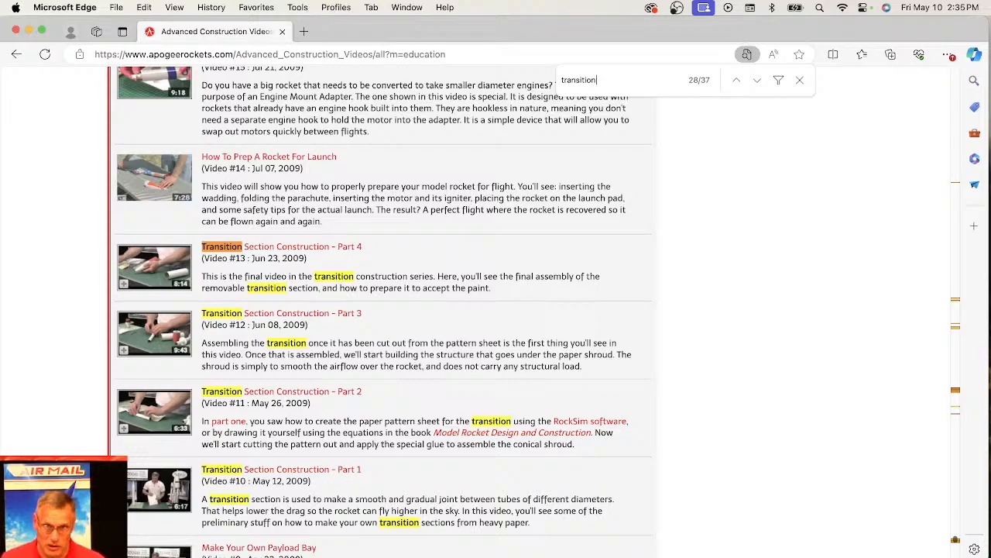
- Open the "How Composite Rocket Engines Work" page from the site's Rocketry How-To & Technical Info section
key(Home)
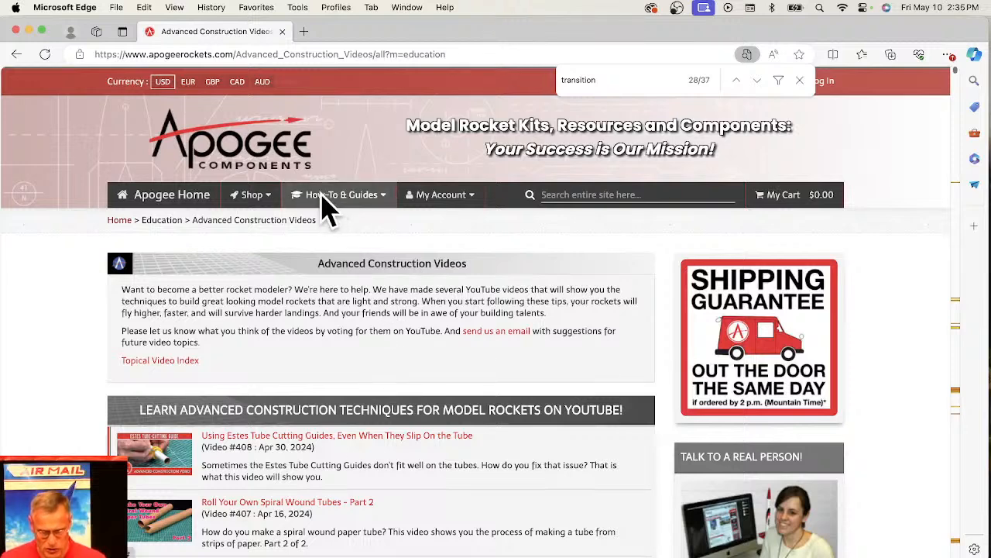
click(343, 205)
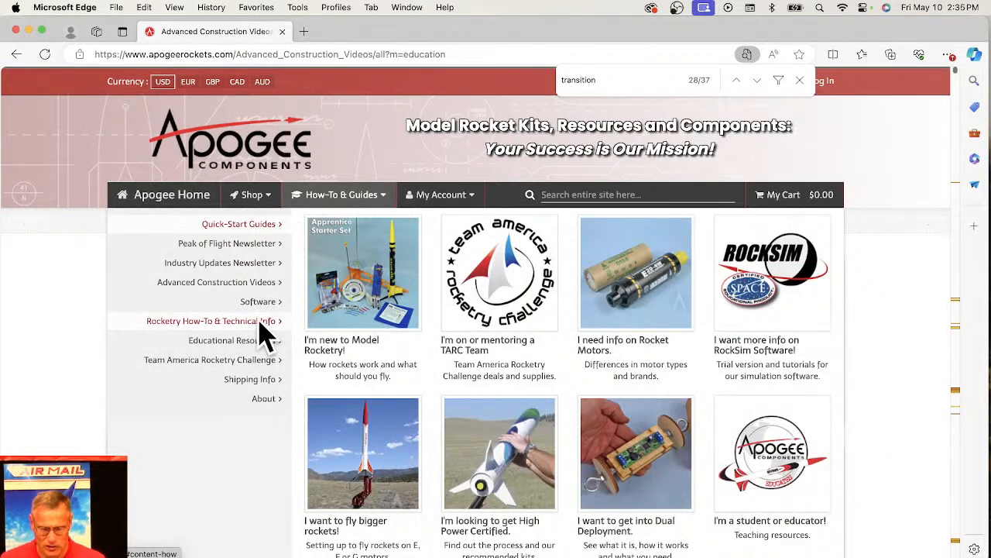
click(237, 332)
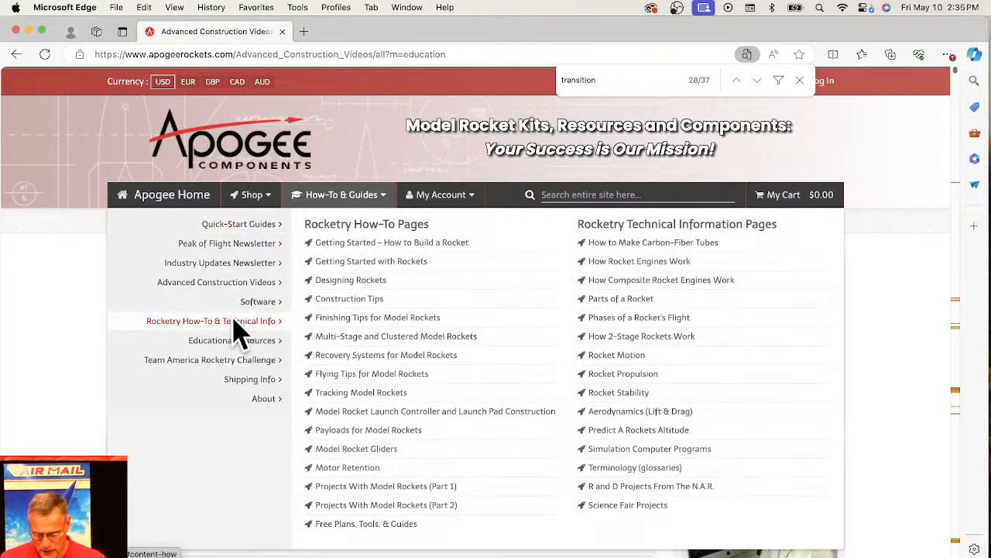
click(621, 285)
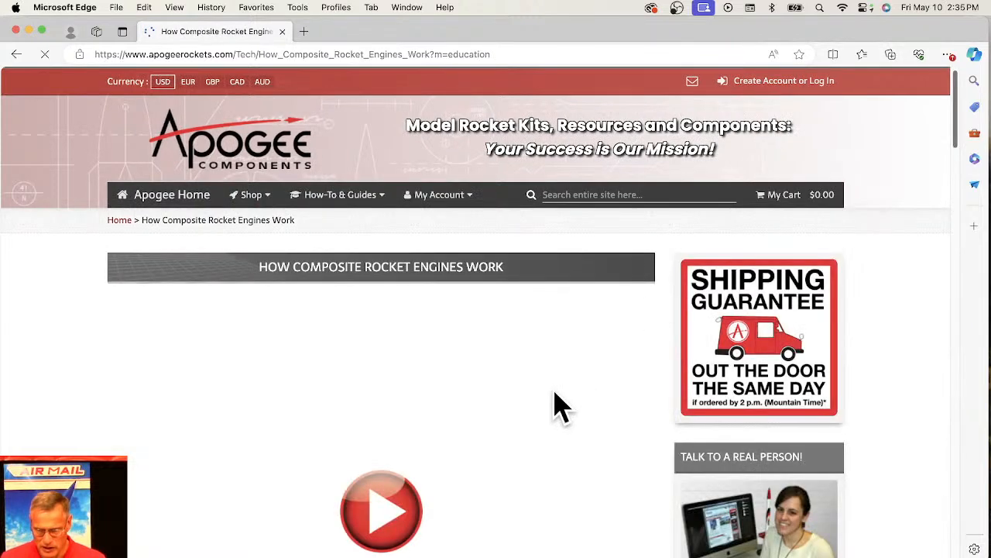
- Start the composite rocket engine animation and advance it from the igniter insertion stage to the ignition stage
scroll(562, 406, down, 5)
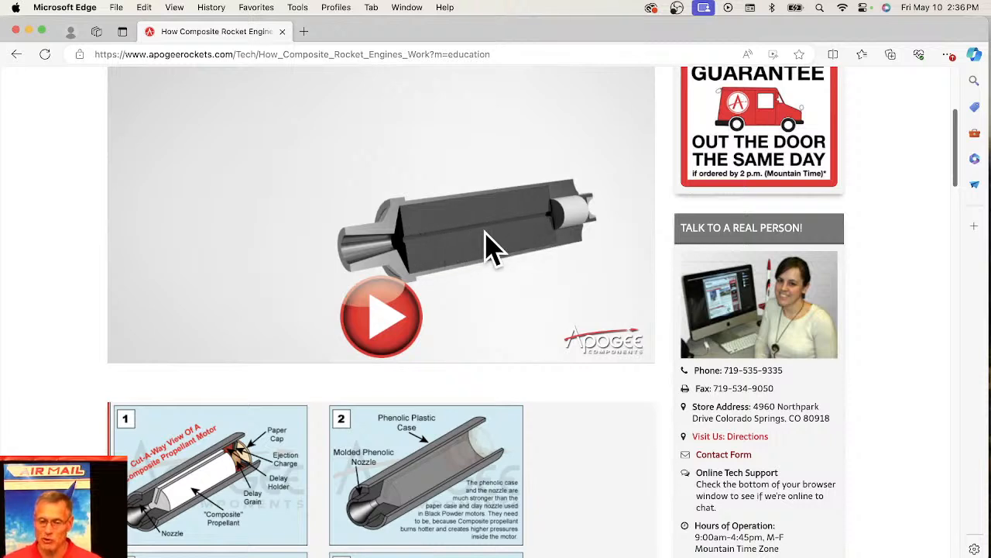
click(397, 319)
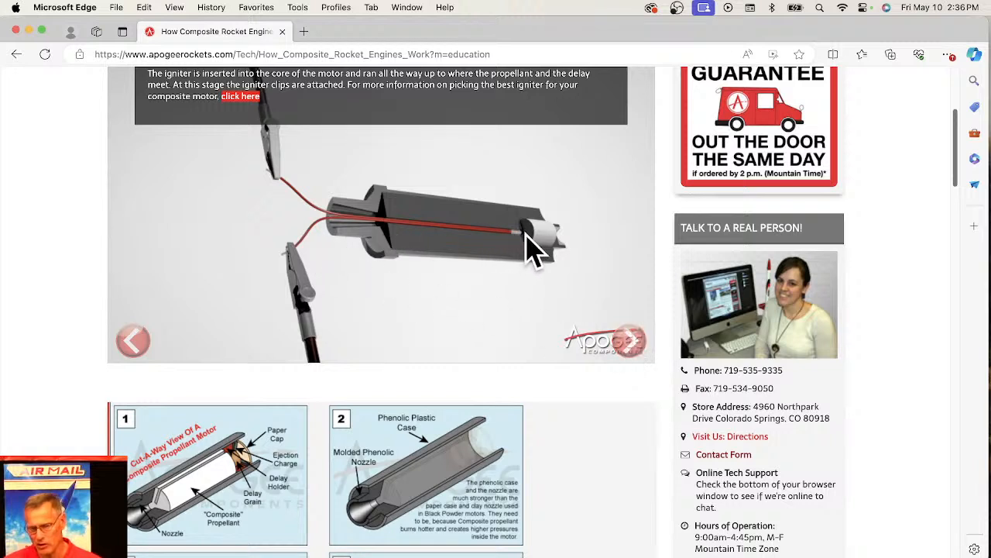
click(628, 340)
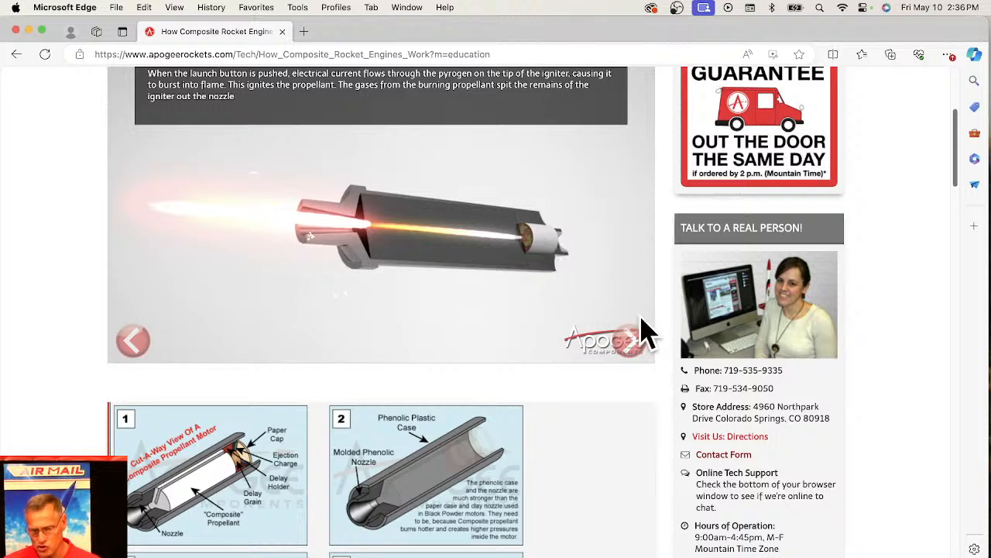
- Step the composite engine animation through the propellant burn and the delay element stage, and continue past it
click(629, 340)
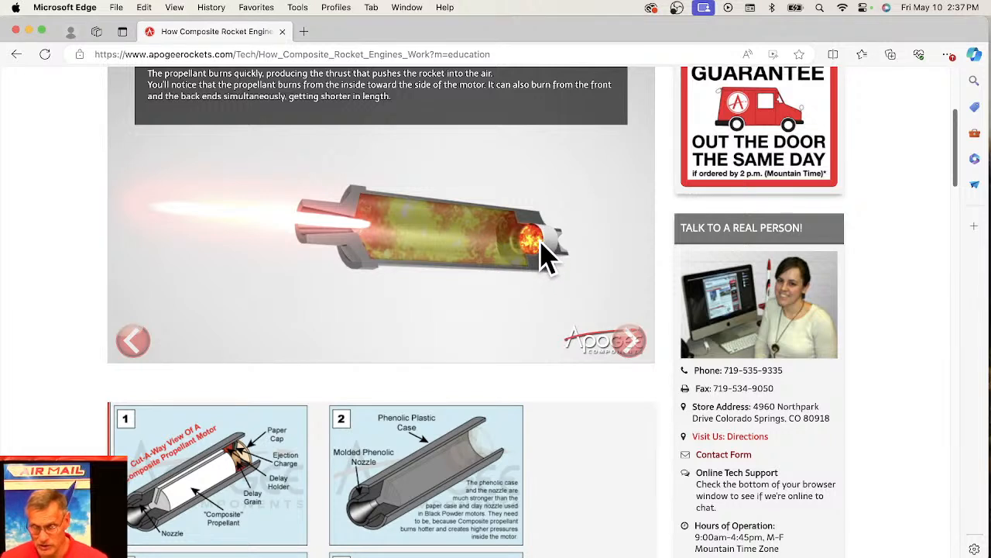
click(626, 343)
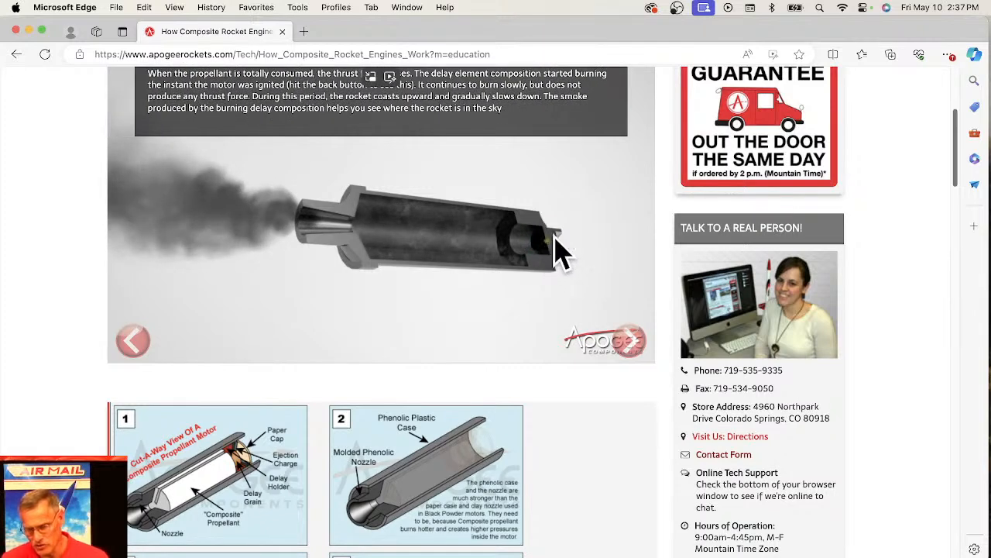
click(635, 343)
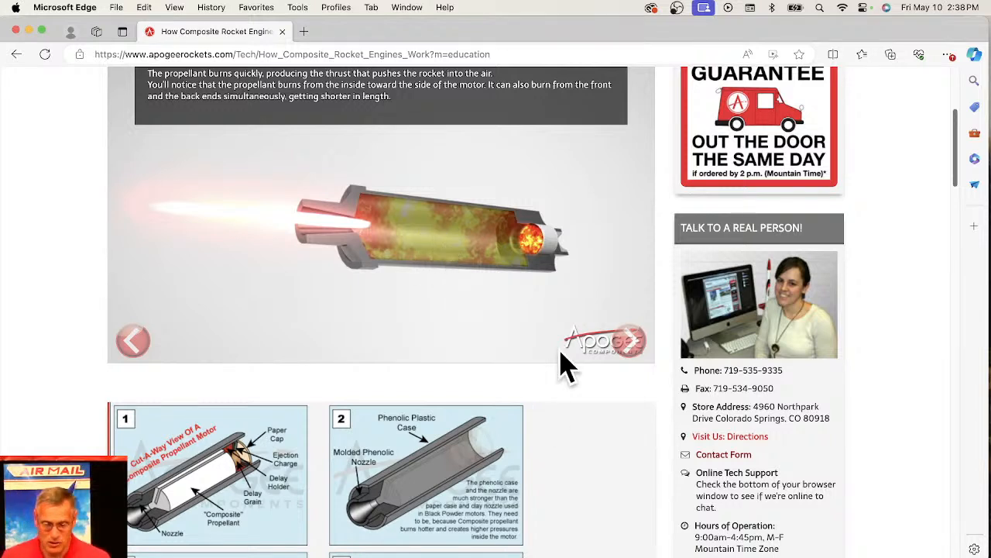
- Examine the numbered cut-away diagrams of the composite motor below the animation, and return to the page's beginning
scroll(561, 337, down, 5)
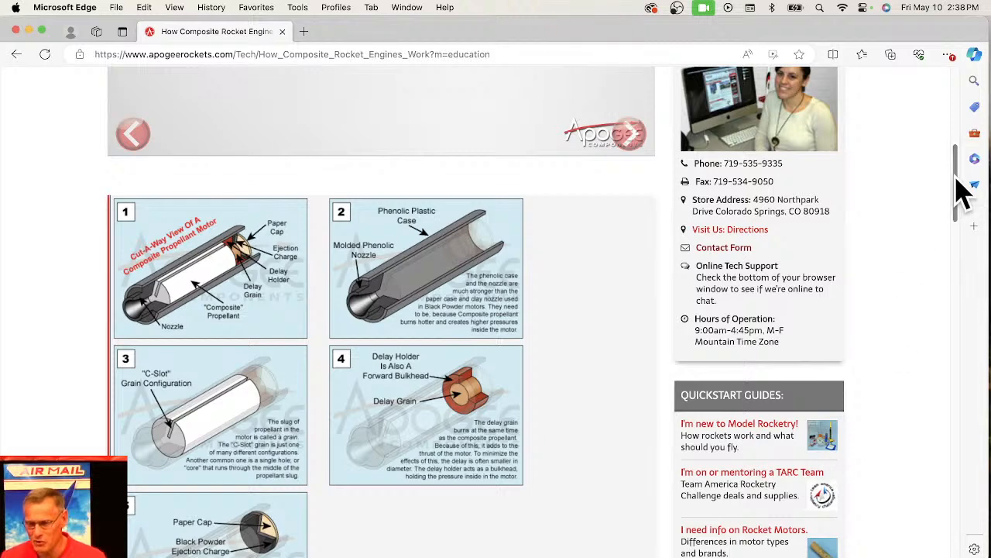
scroll(965, 145, up, 5)
scroll(965, 146, up, 4)
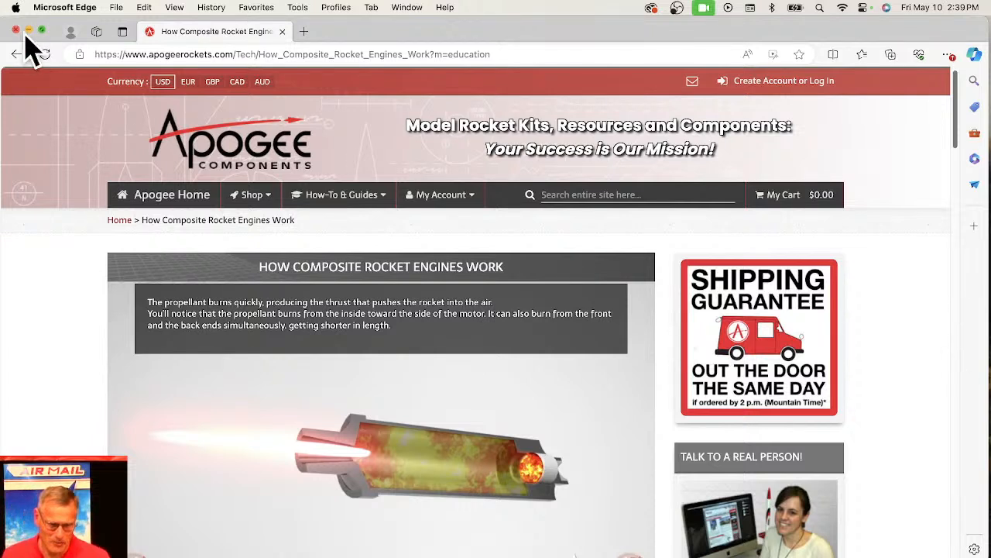
- Lower the browser window, switch to RockSim, accept the transition's settings, and view the rocket in 3D
drag(348, 33, 358, 91)
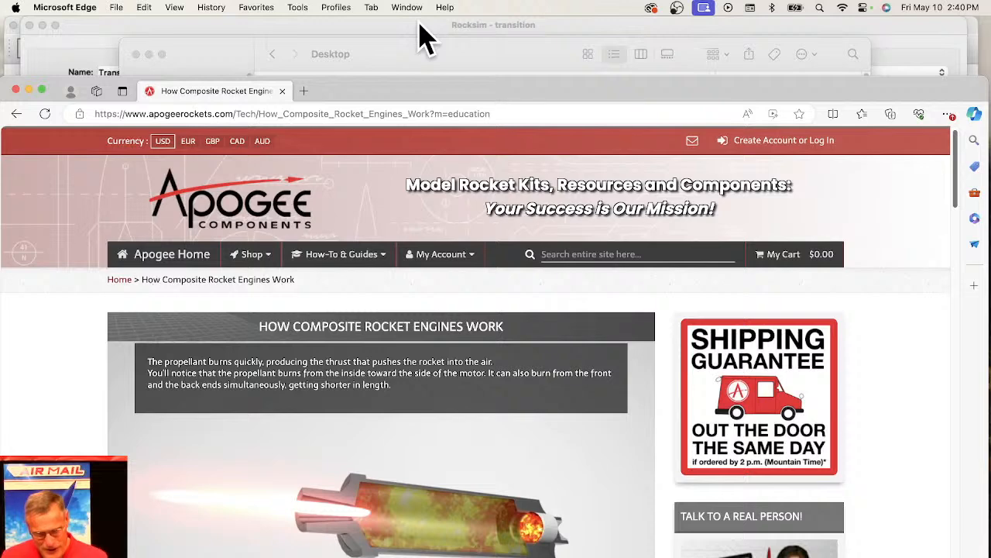
click(420, 28)
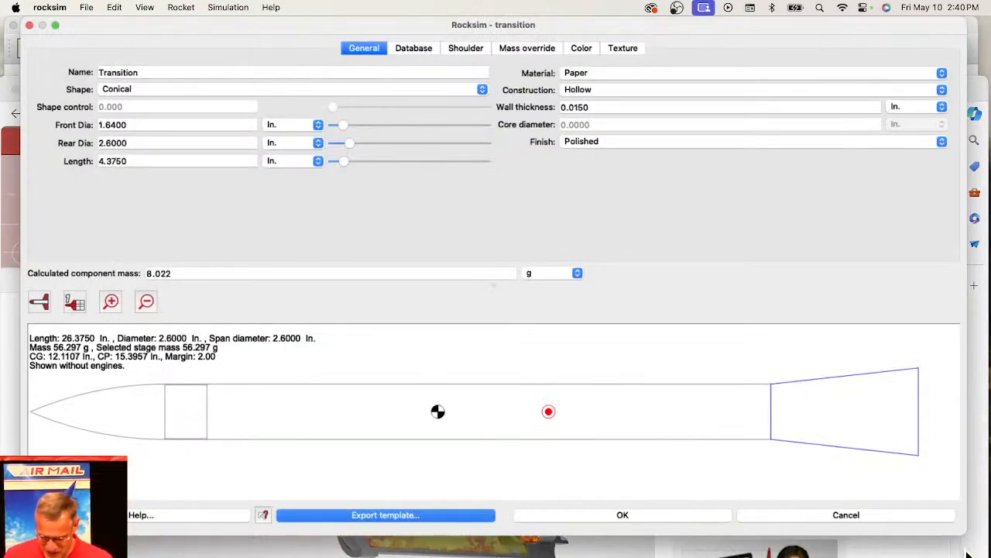
click(624, 531)
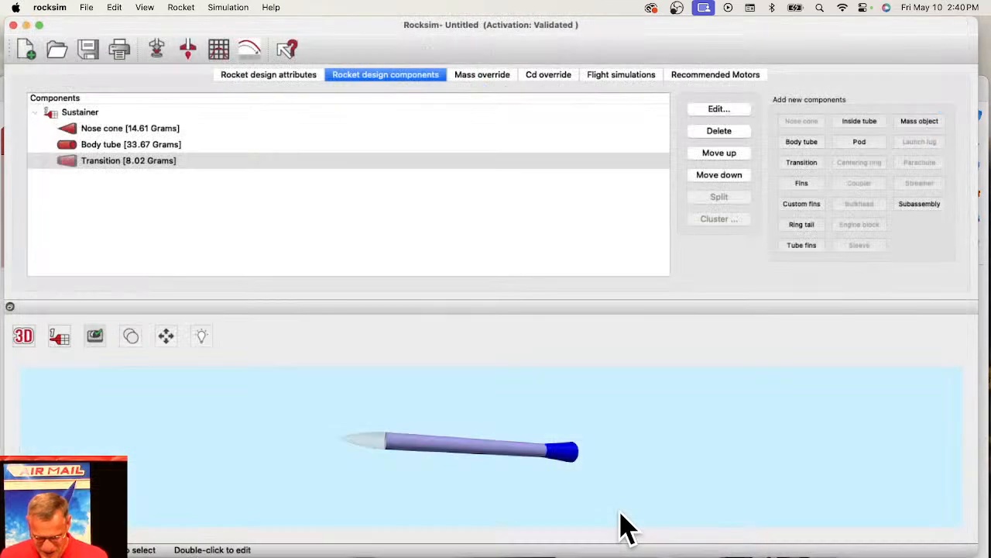
drag(647, 457, 341, 387)
- Add a body tube behind the transition using Apogee part 10190 from the database, and inspect it in 3D
click(142, 164)
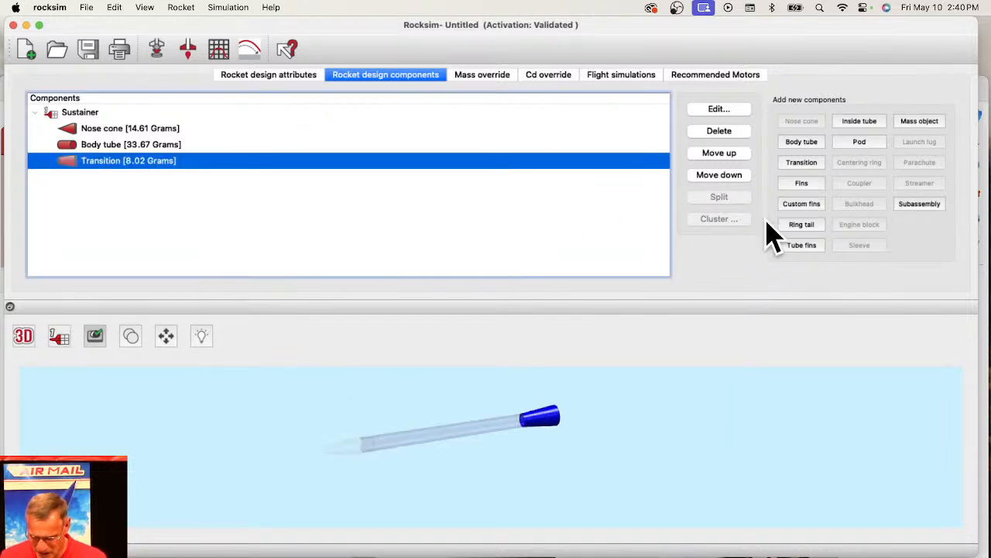
click(812, 147)
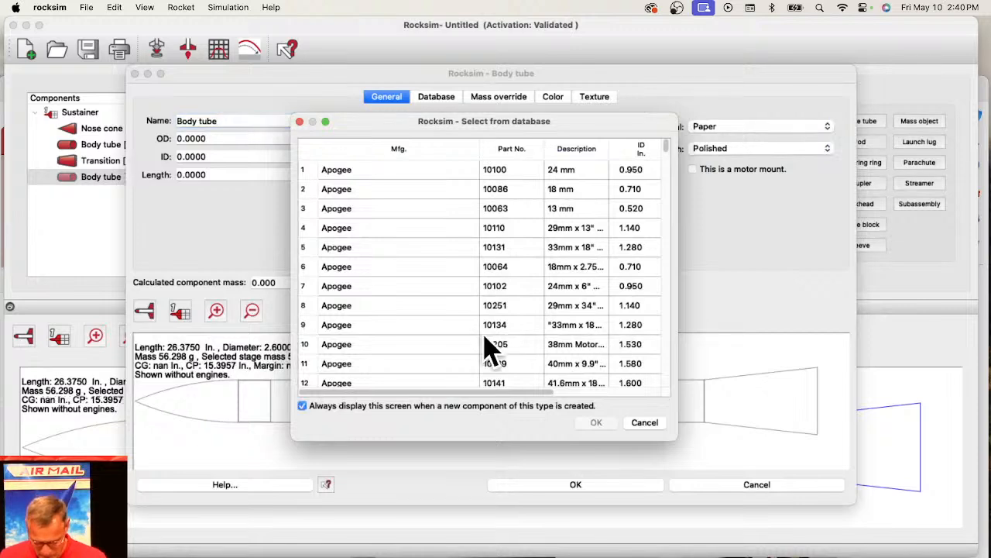
scroll(570, 349, down, 3)
click(571, 330)
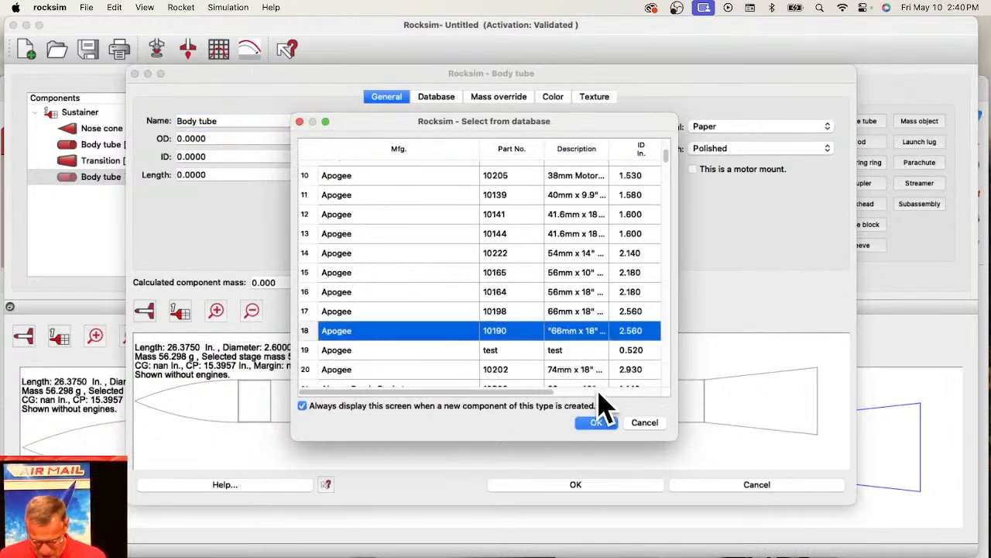
click(597, 422)
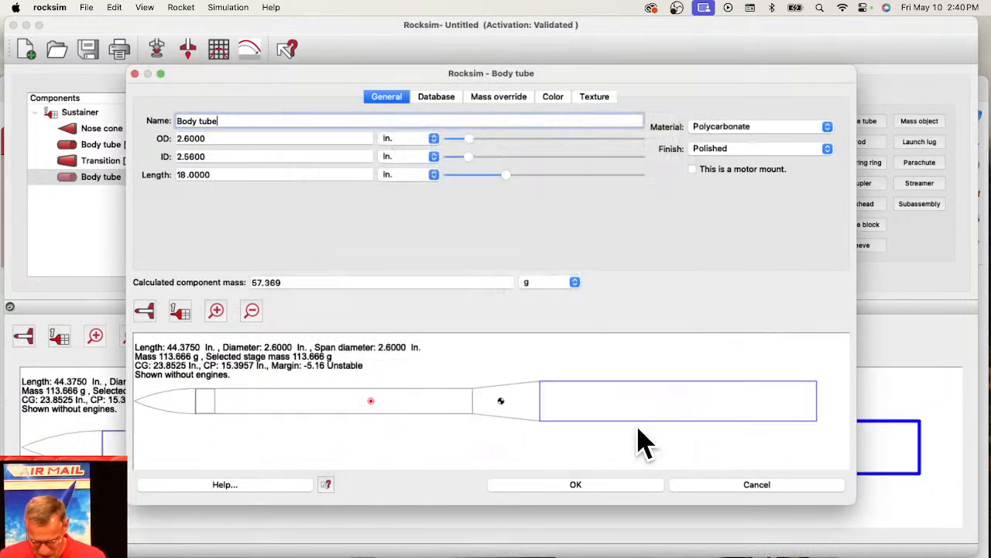
click(570, 487)
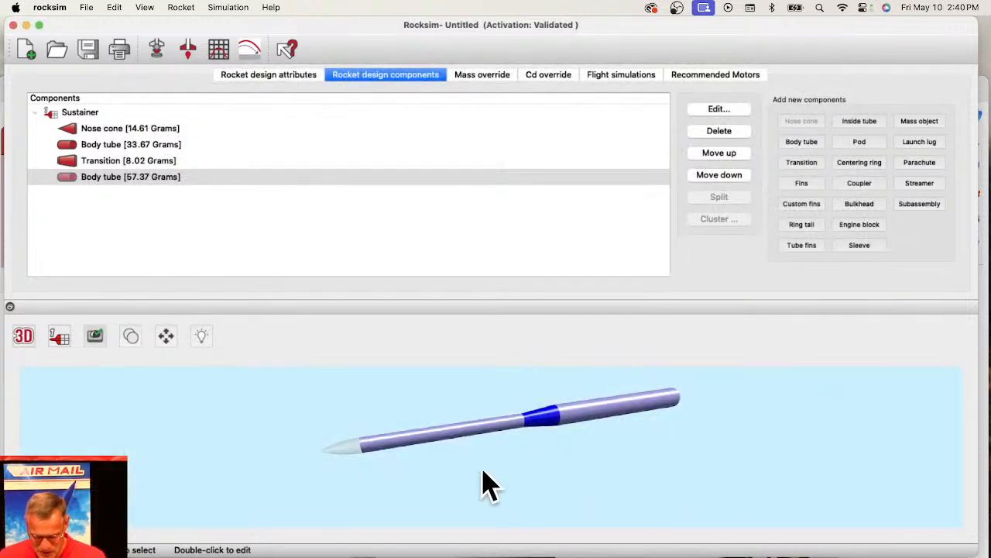
drag(409, 457, 463, 424)
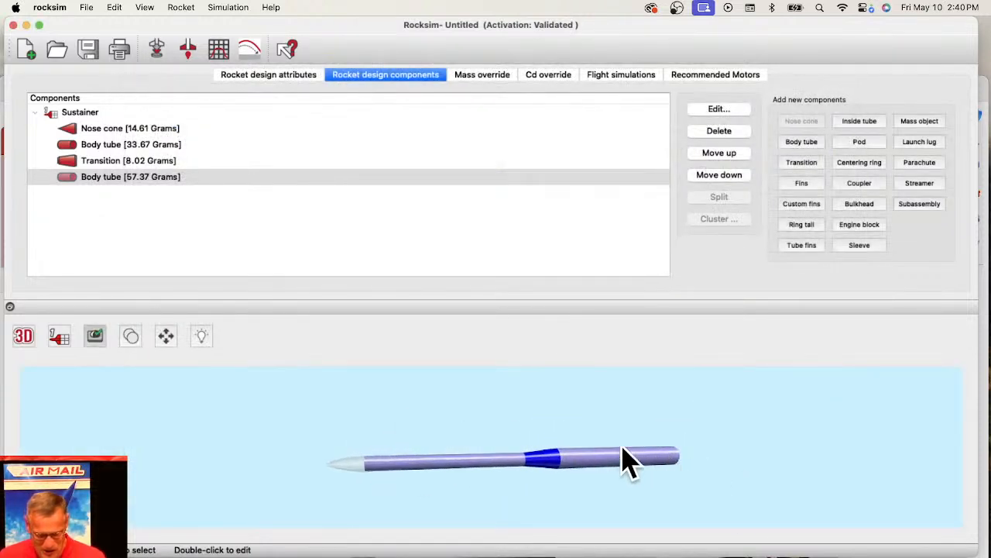
- Add a three-fin trapezoidal fin set to the rear body tube without a database part, and set its material to Balsa
click(129, 178)
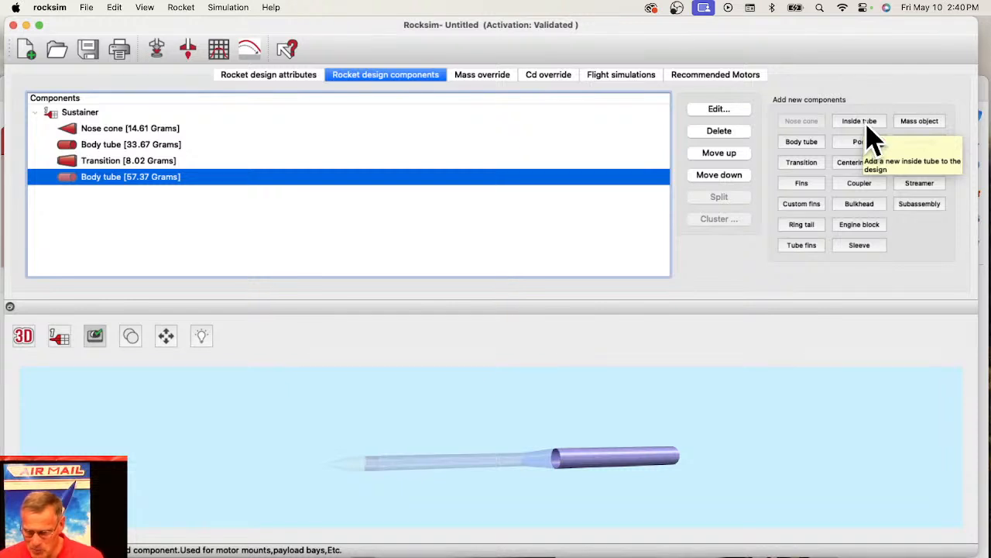
click(808, 186)
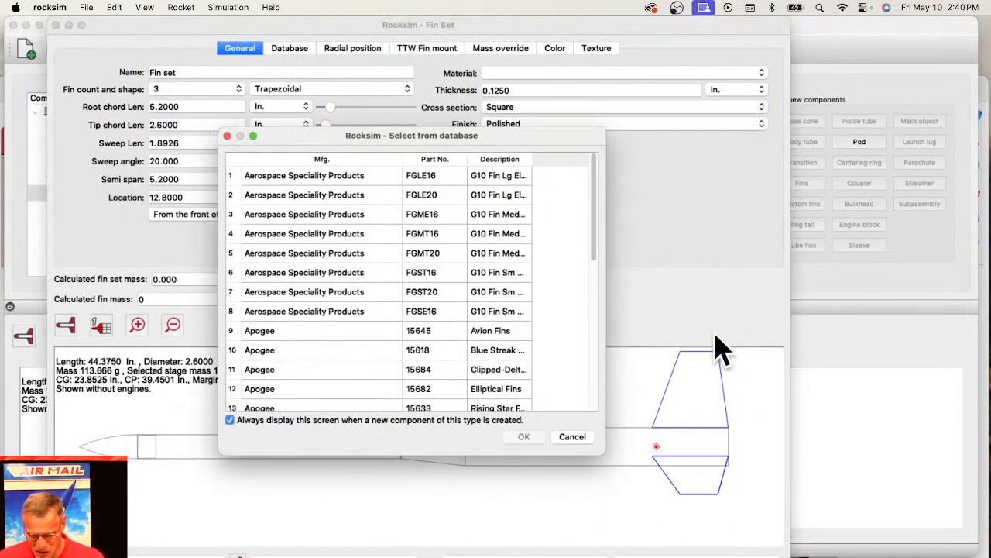
click(572, 438)
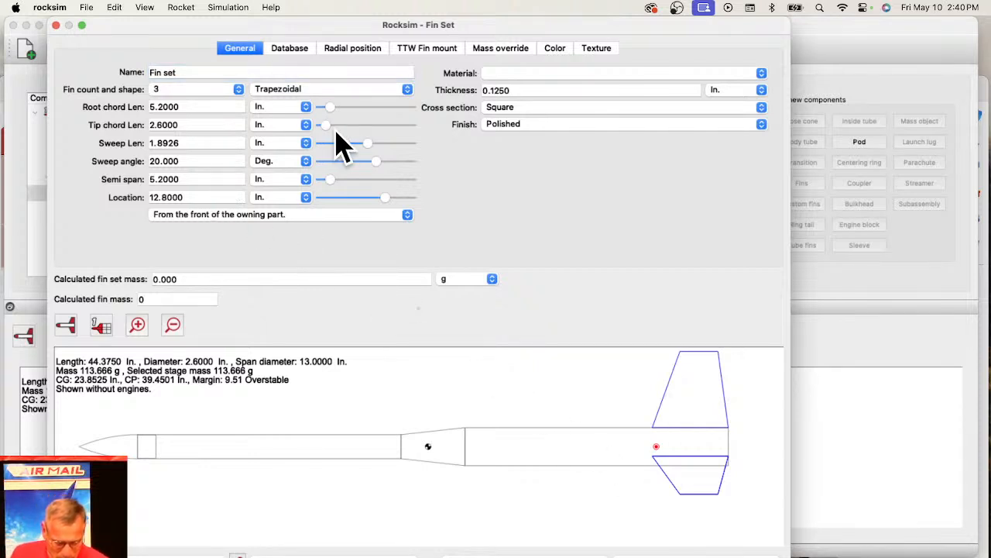
click(239, 91)
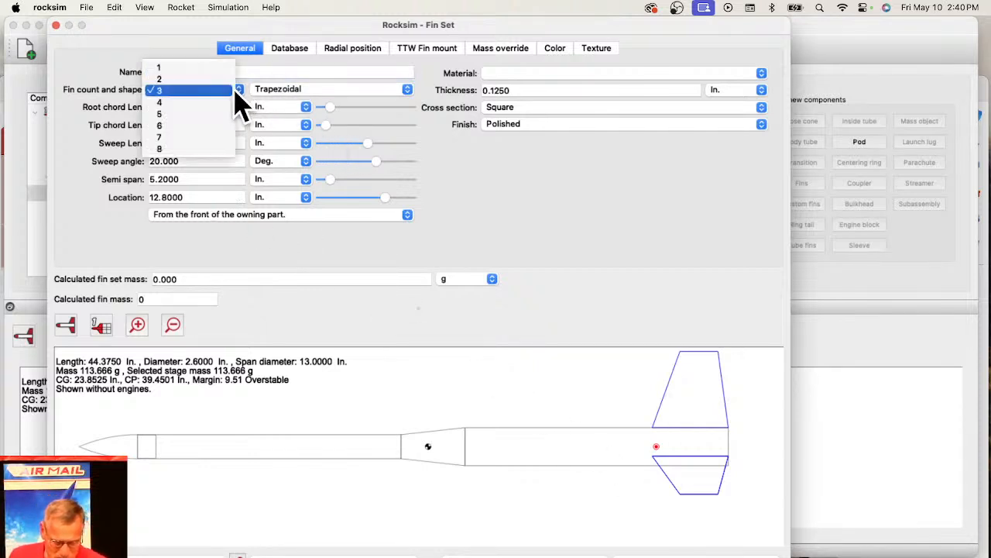
click(242, 102)
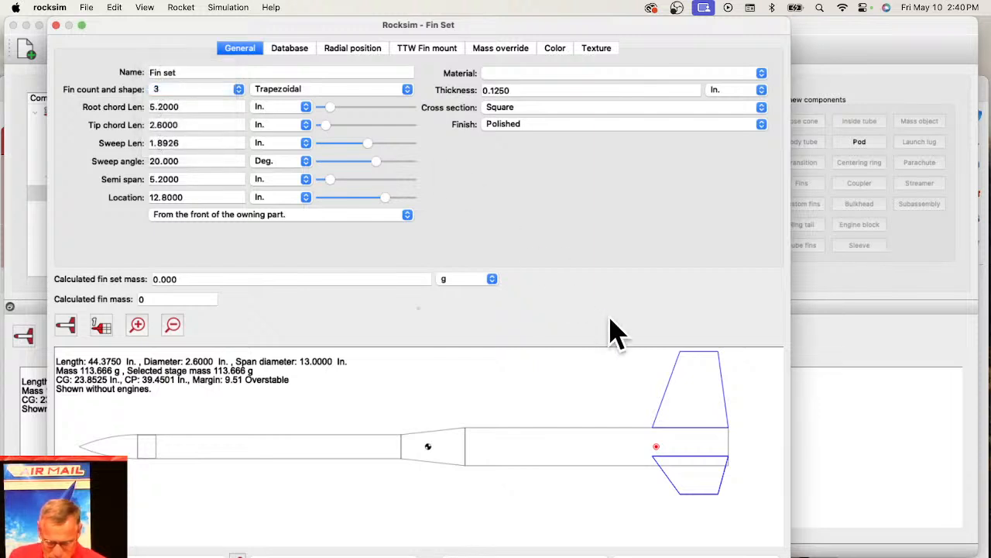
click(528, 75)
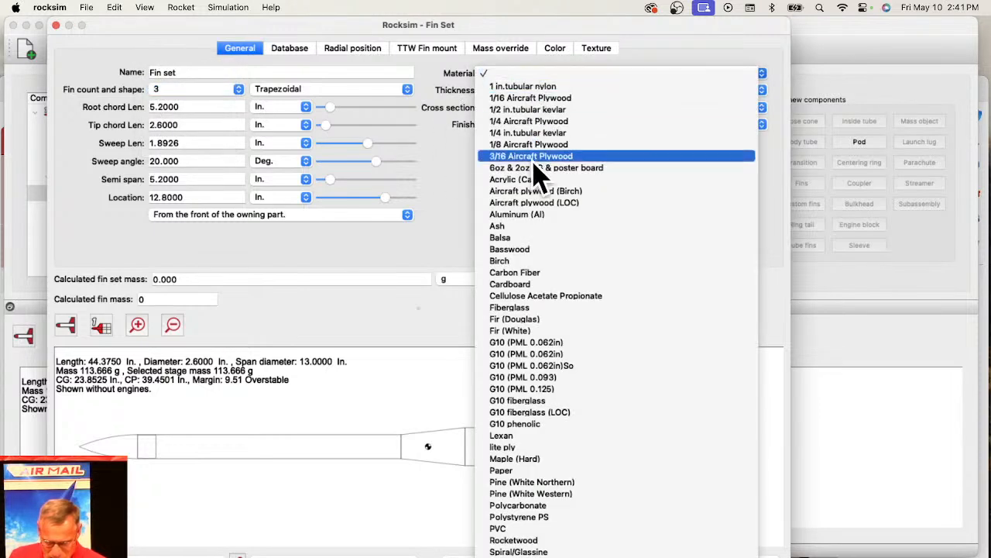
click(532, 237)
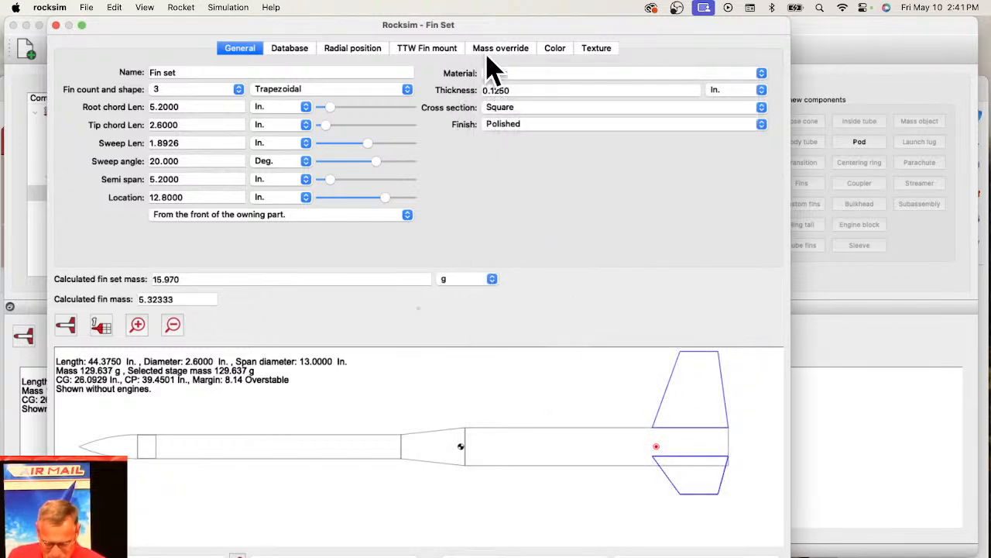
- Set the fin set's 2D color to orange #ff5500 and its 3D diffuse color to yellow-orange
click(557, 50)
click(115, 75)
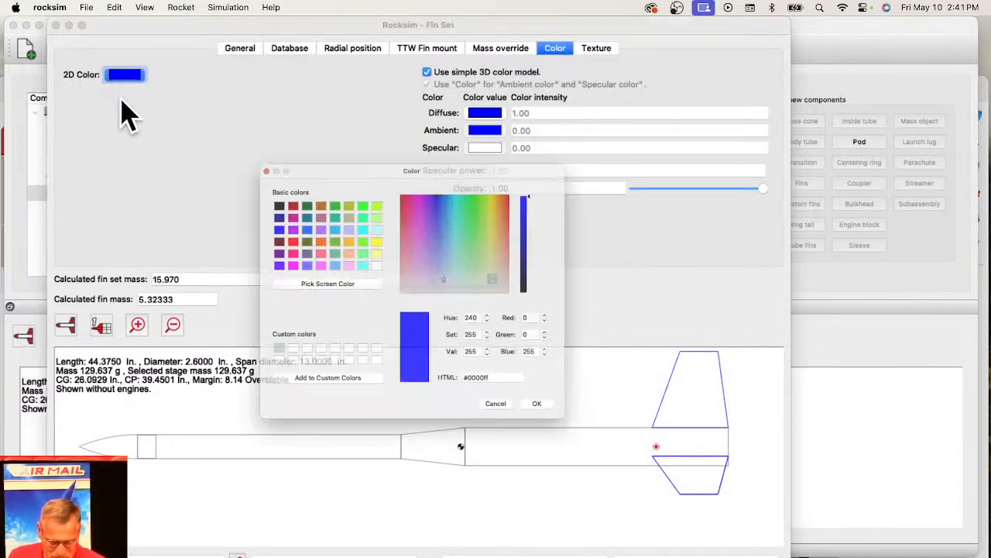
click(294, 226)
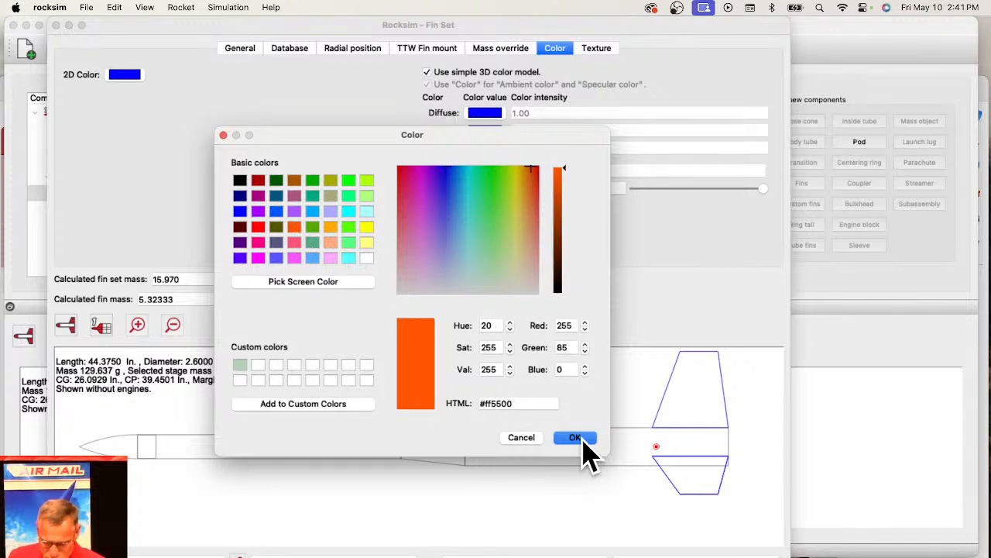
click(577, 437)
click(491, 113)
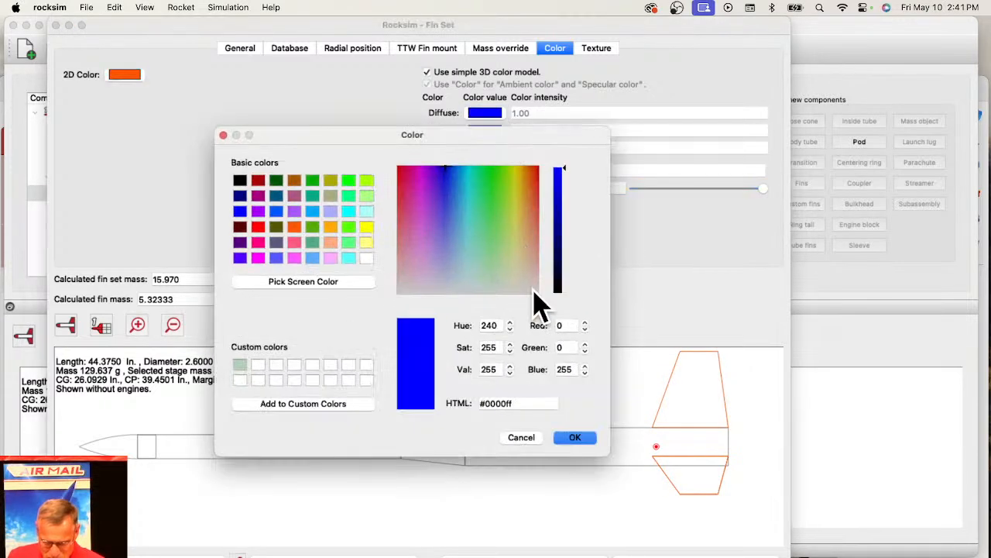
click(331, 226)
click(575, 439)
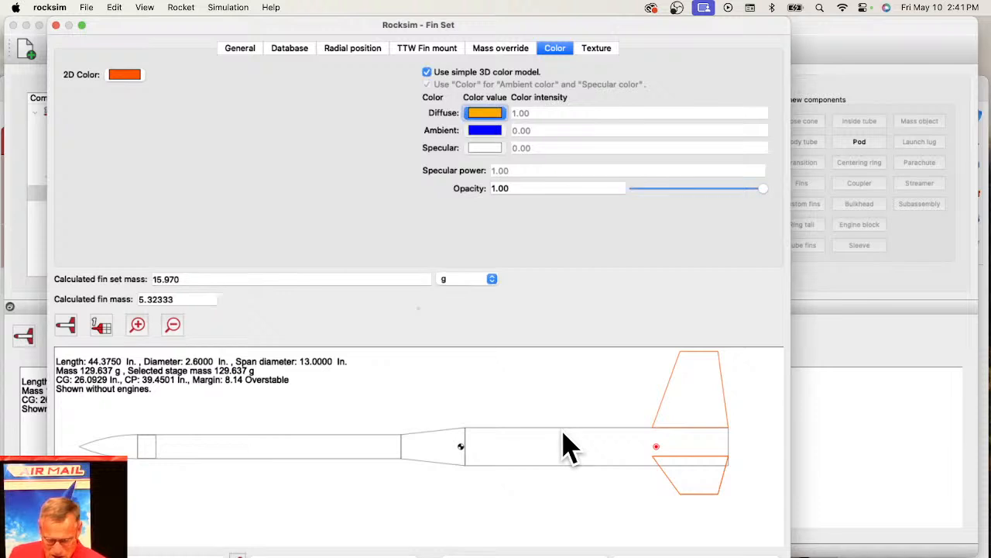
- Switch the fin set preview to 3D and examine the three fins from several angles
click(239, 49)
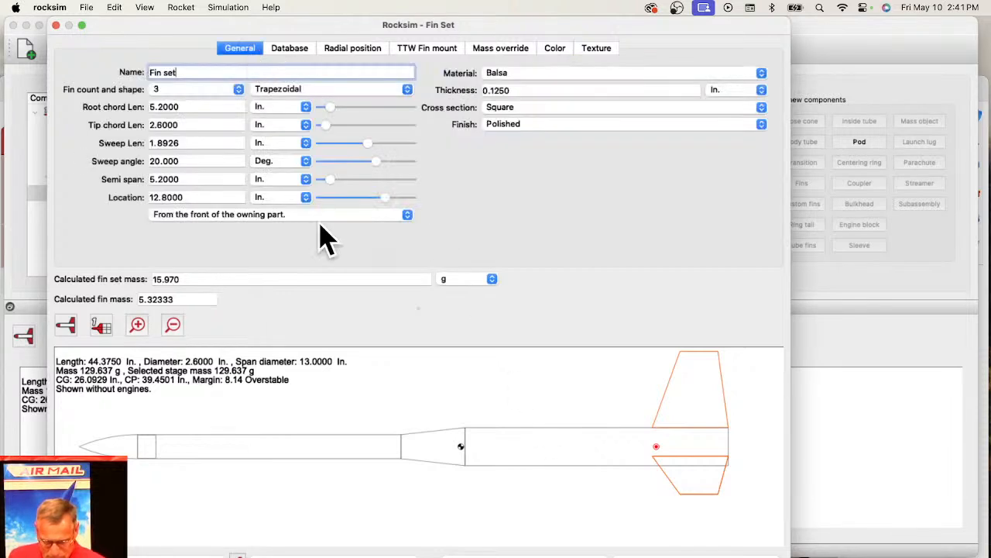
click(68, 326)
click(72, 398)
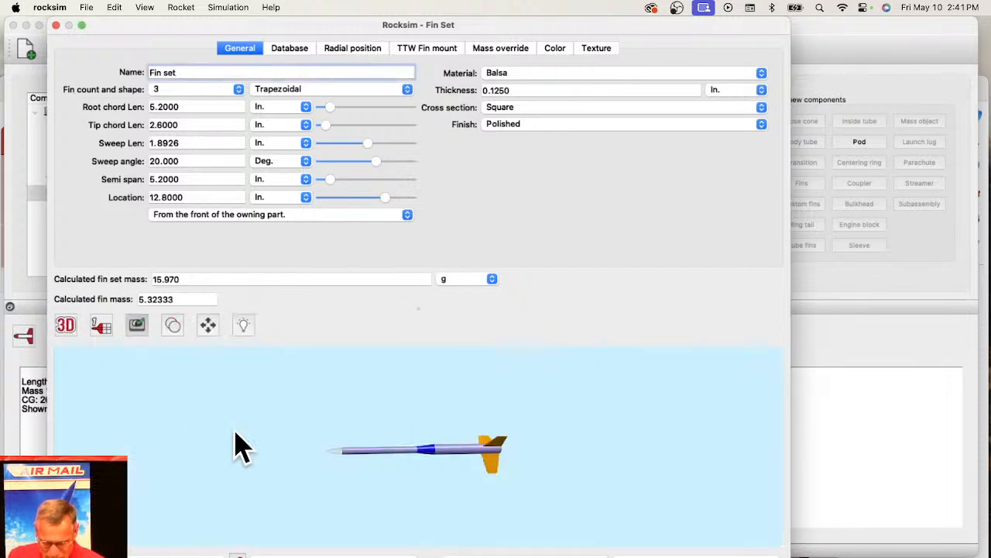
scroll(465, 454, up, 3)
scroll(527, 476, up, 3)
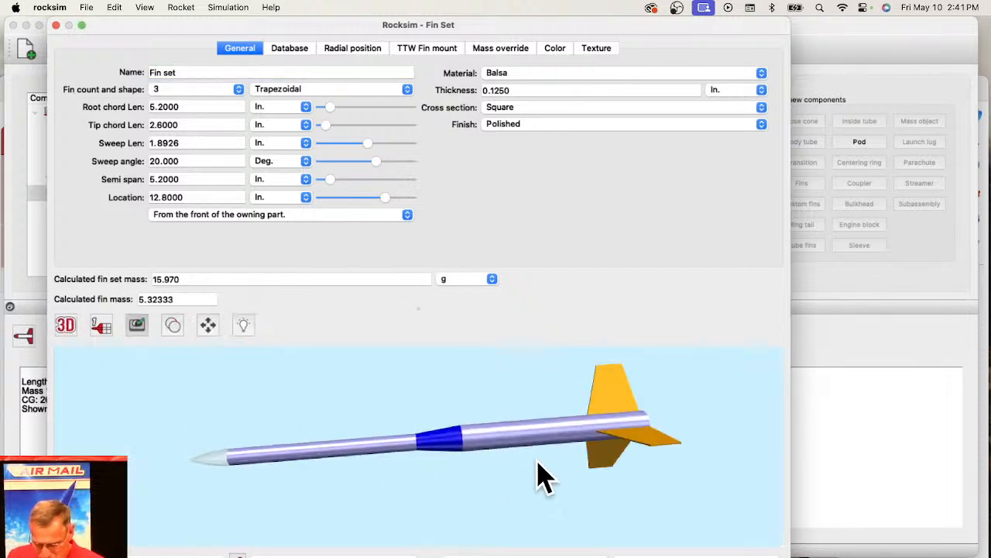
drag(542, 476, 533, 442)
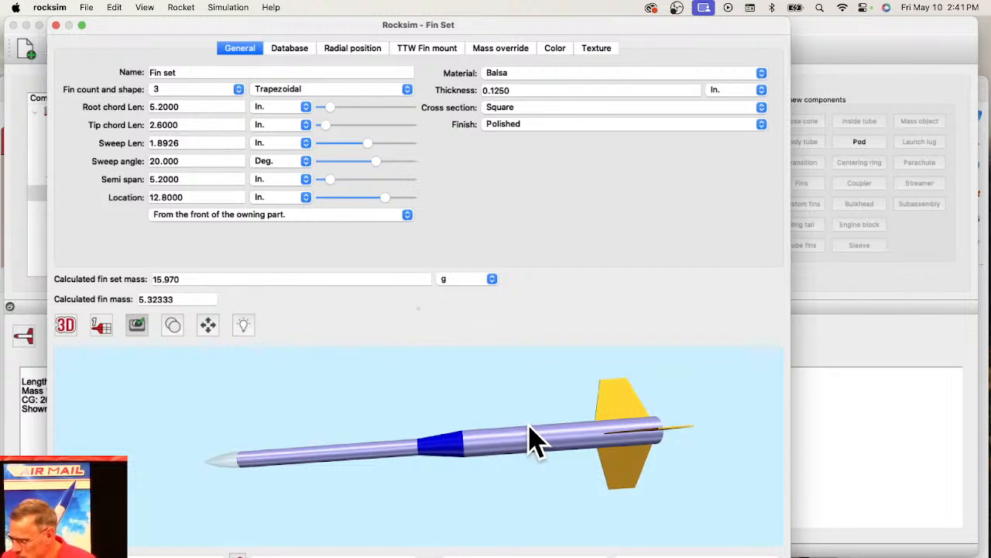
drag(529, 426, 549, 411)
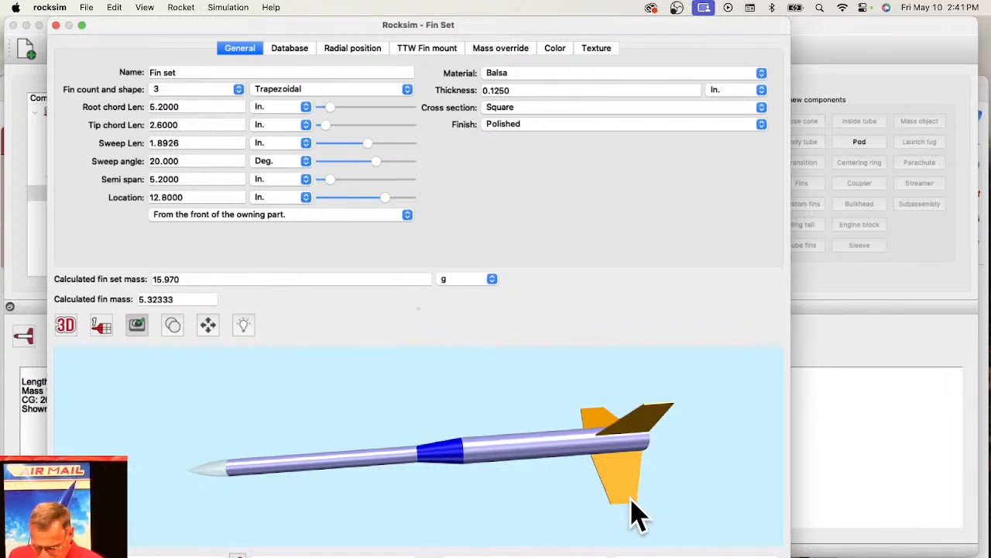
- Switch to Edge and search the web in a new tab for "how thick is an airtag"
key(super+Tab)
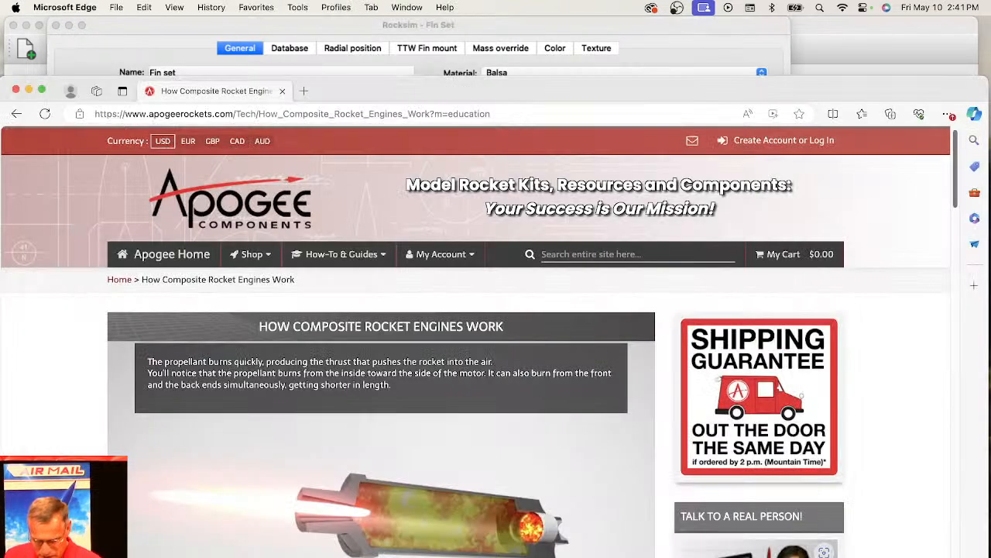
key(super+t)
click(391, 120)
text(how)
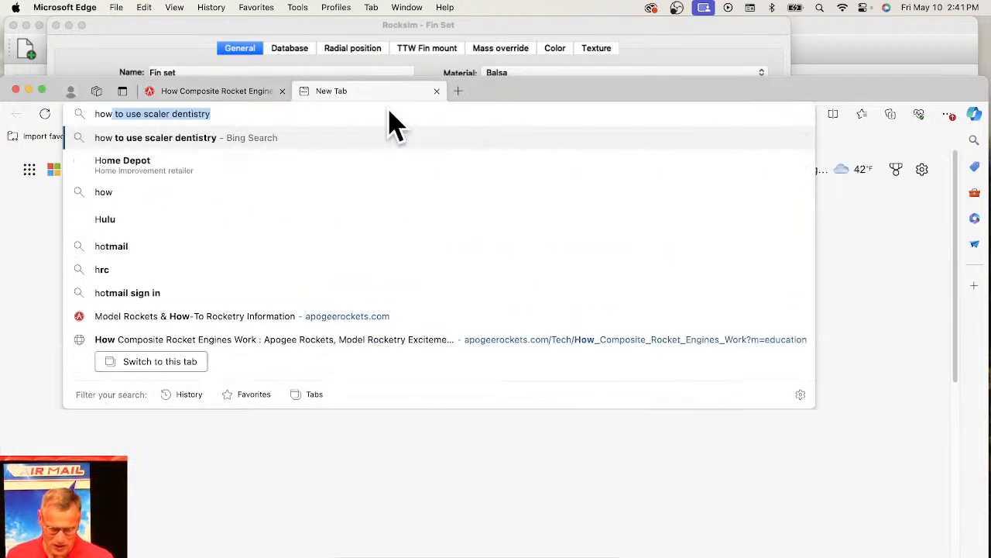
text( thick is an)
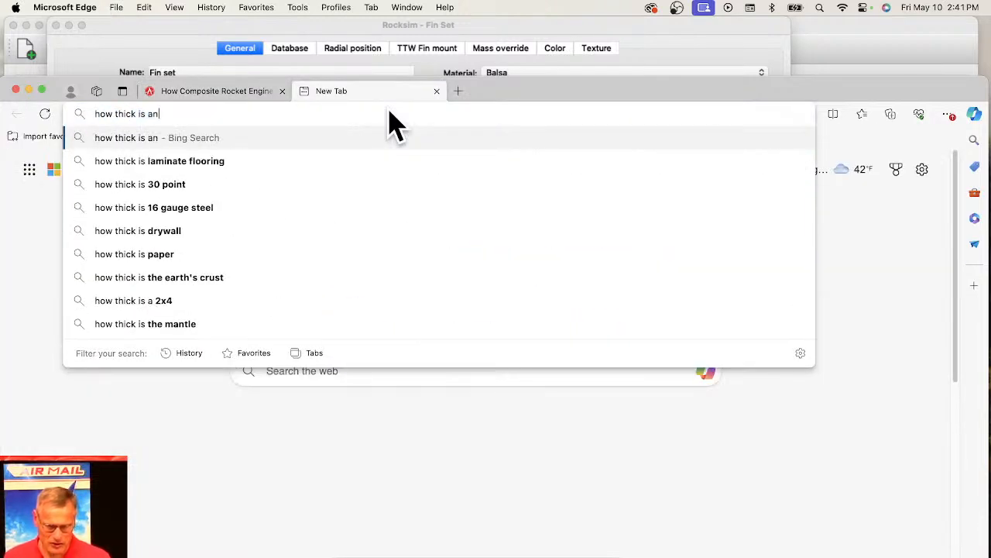
text( airta)
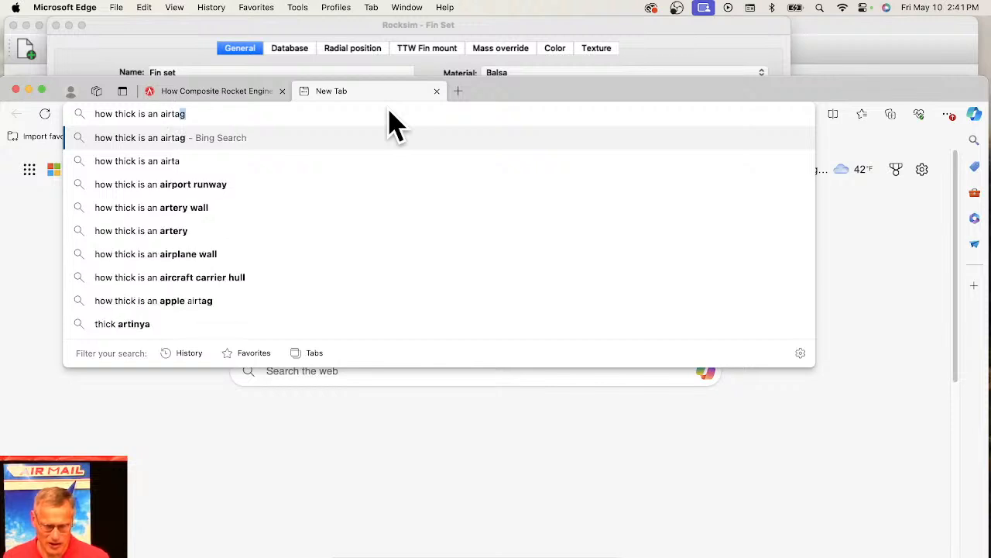
key(Return)
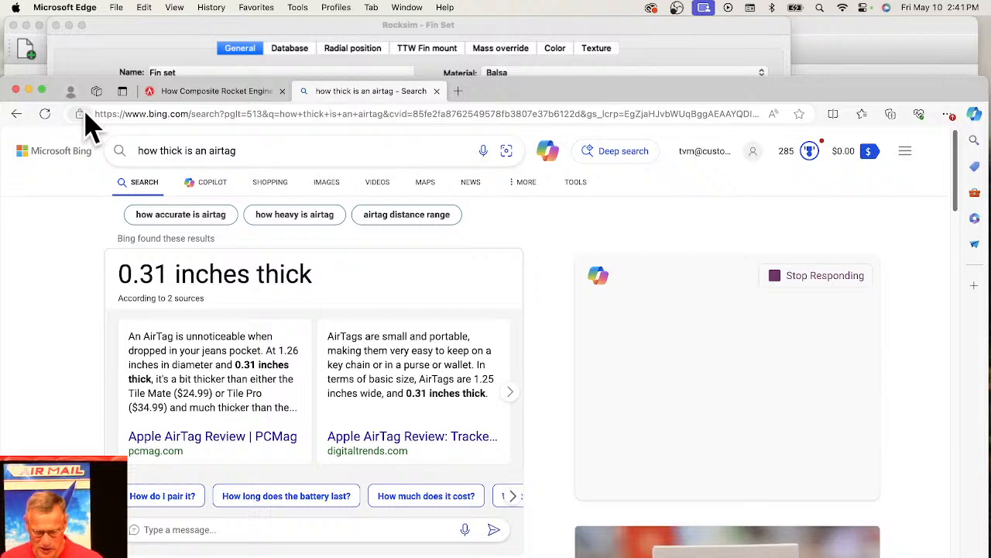
- Switch back to RockSim and set the balsa fin set's thickness to 0.31 in
click(592, 32)
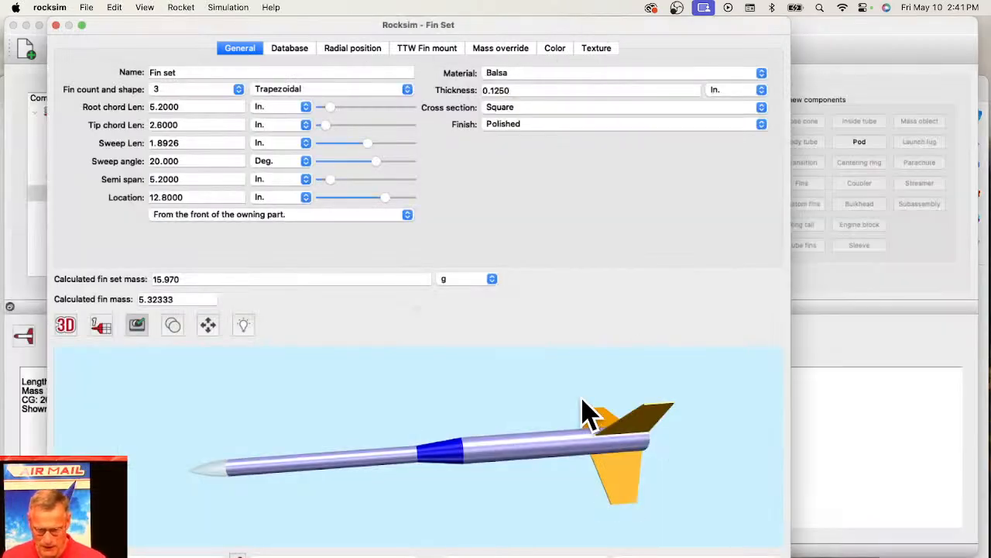
drag(653, 453, 587, 422)
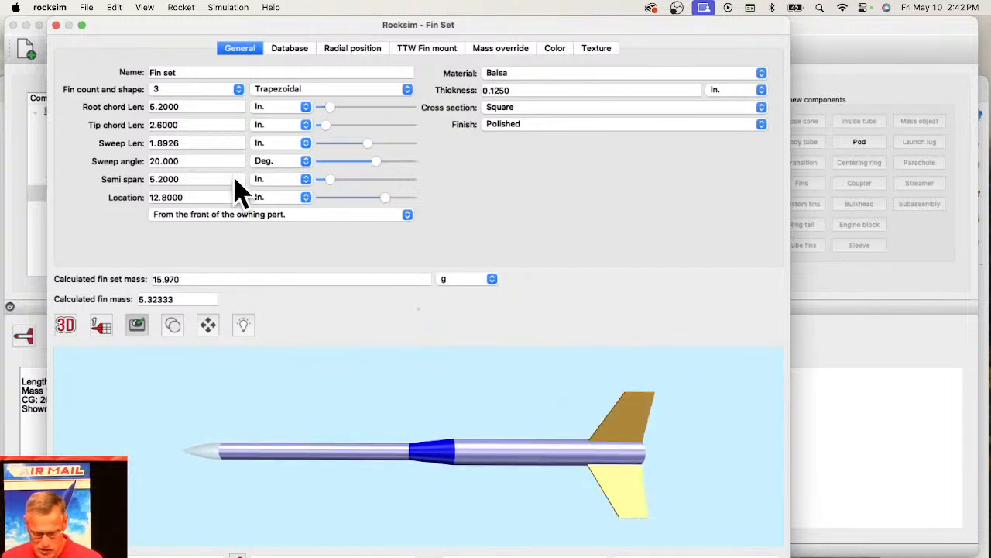
drag(488, 432, 600, 431)
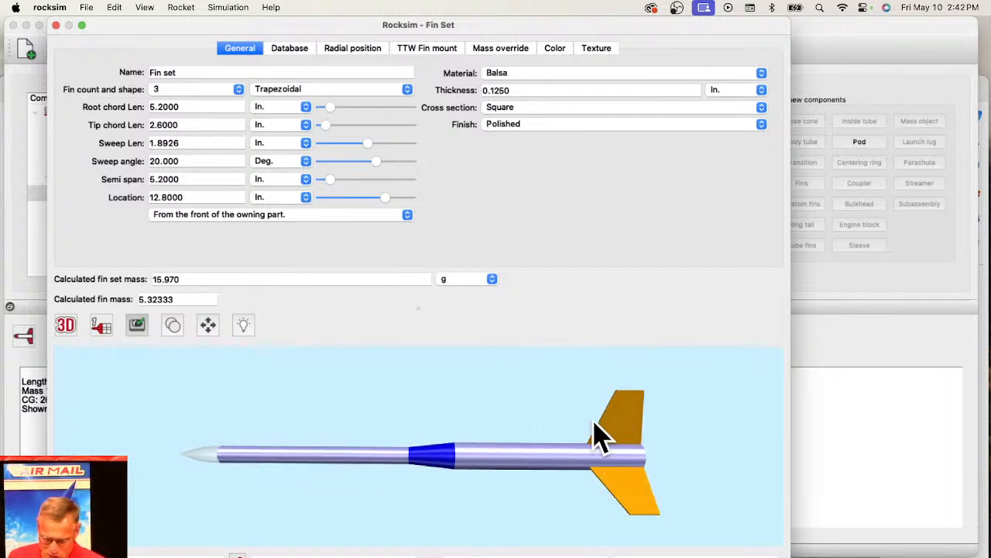
click(509, 90)
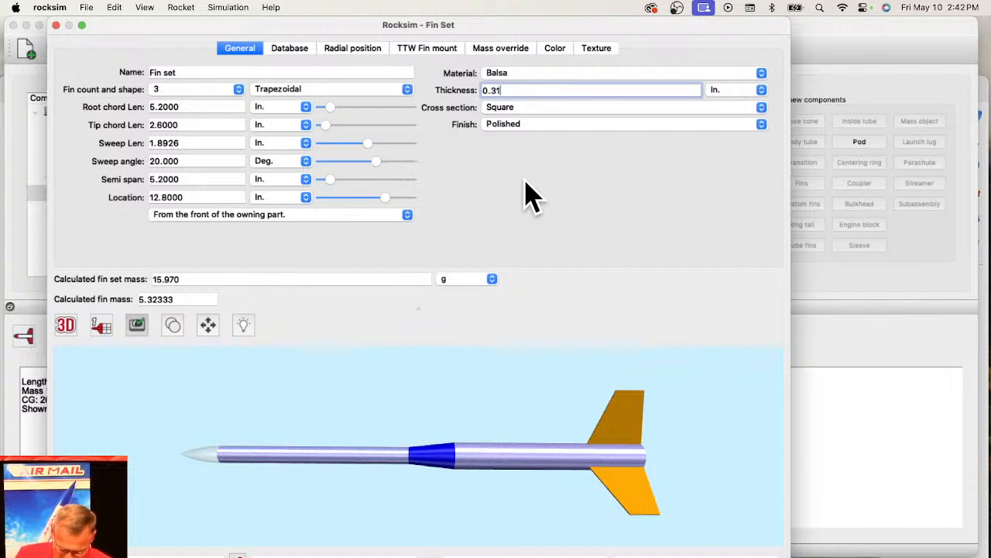
text(0.31)
key(Tab)
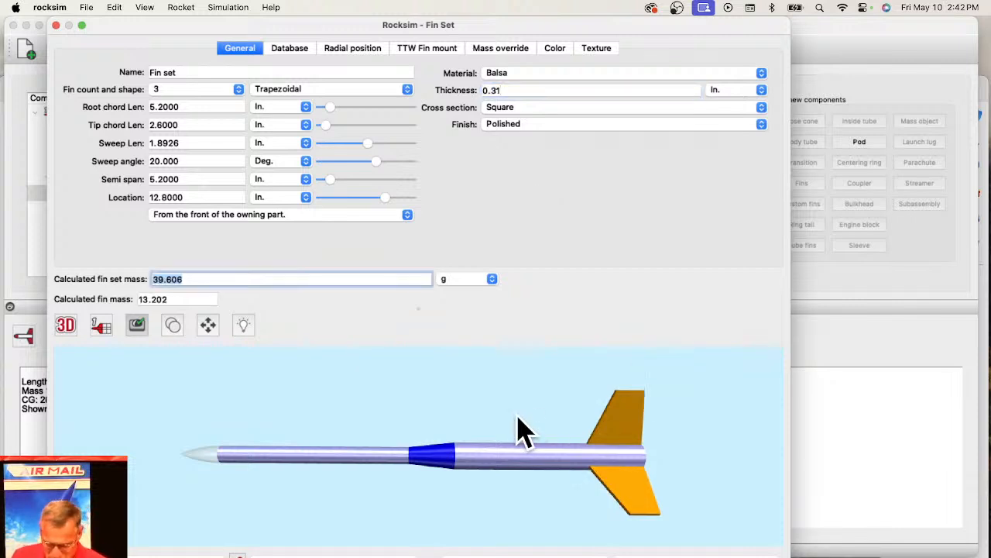
- Export the fin template to the Desktop as an SVG file named "Fin set"
drag(521, 430, 520, 399)
drag(565, 422, 545, 448)
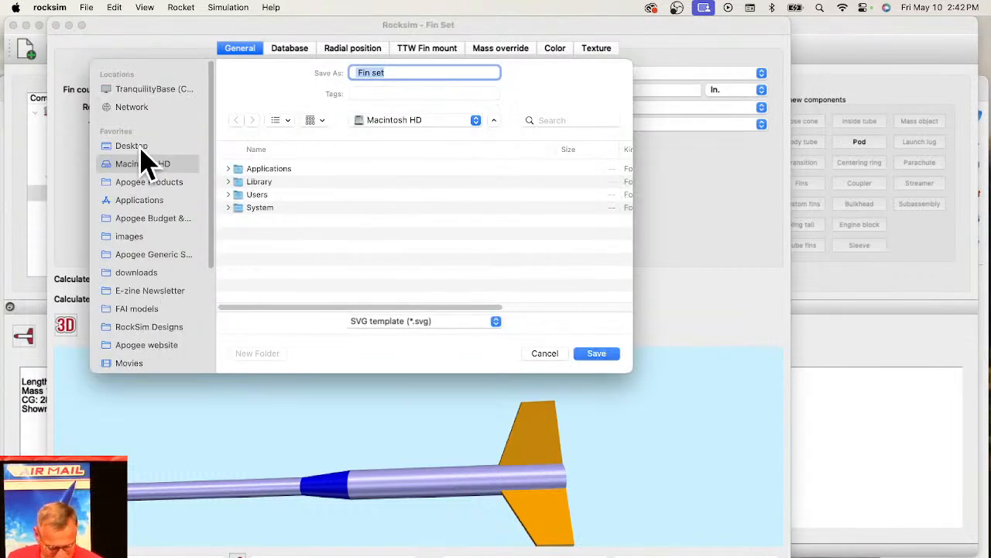
click(133, 146)
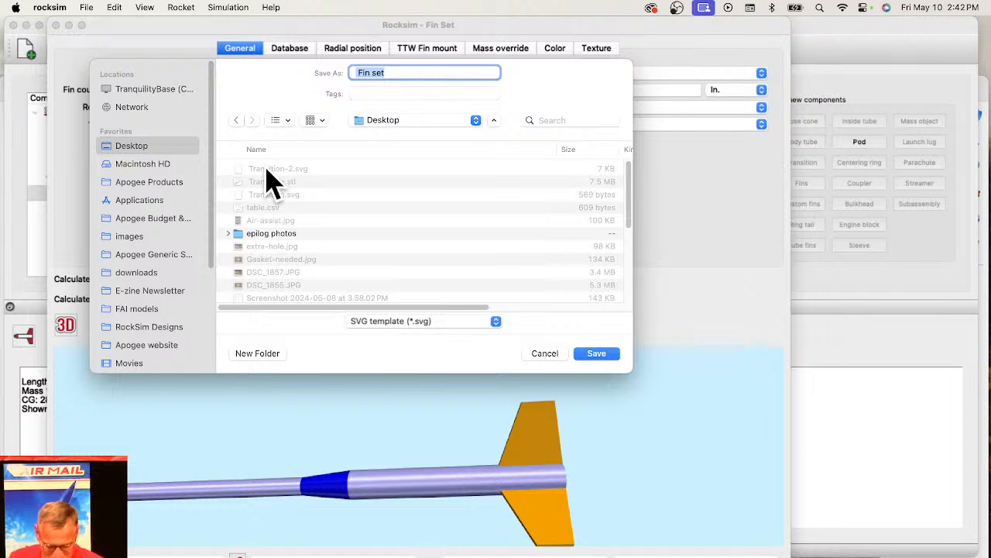
click(598, 353)
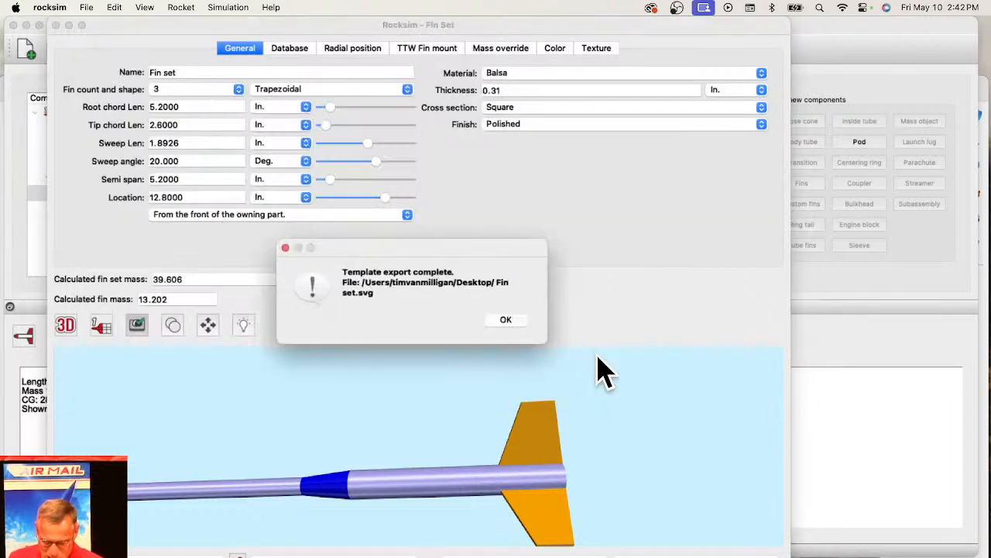
click(515, 324)
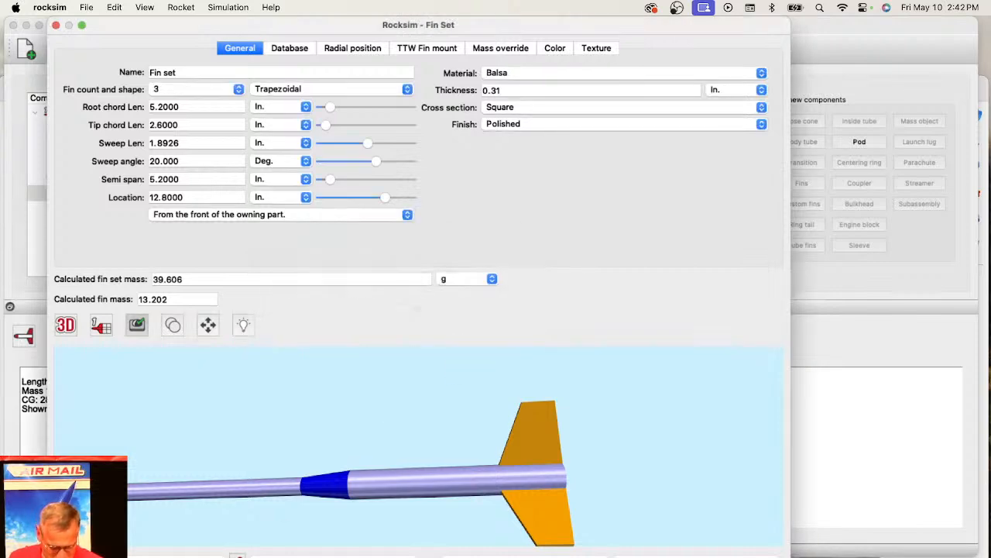
- Find the exported Fin set.svg on the Desktop in Finder and open it in Adobe Illustrator
key(super+Tab)
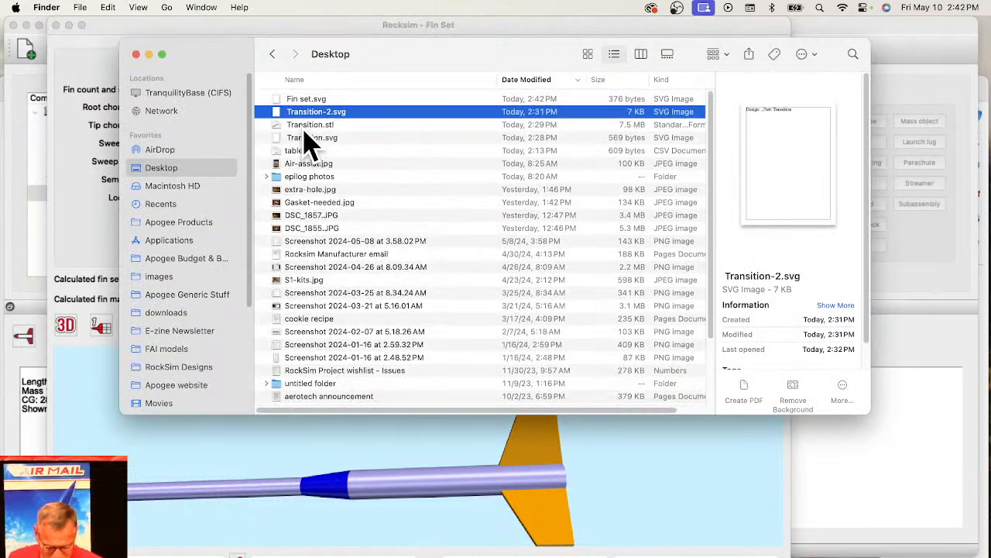
click(308, 100)
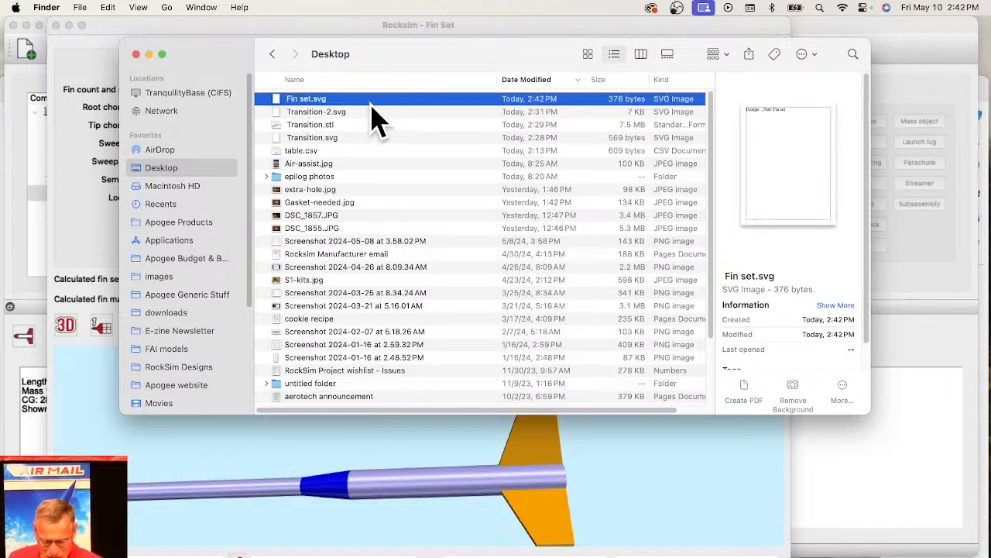
drag(372, 106, 550, 217)
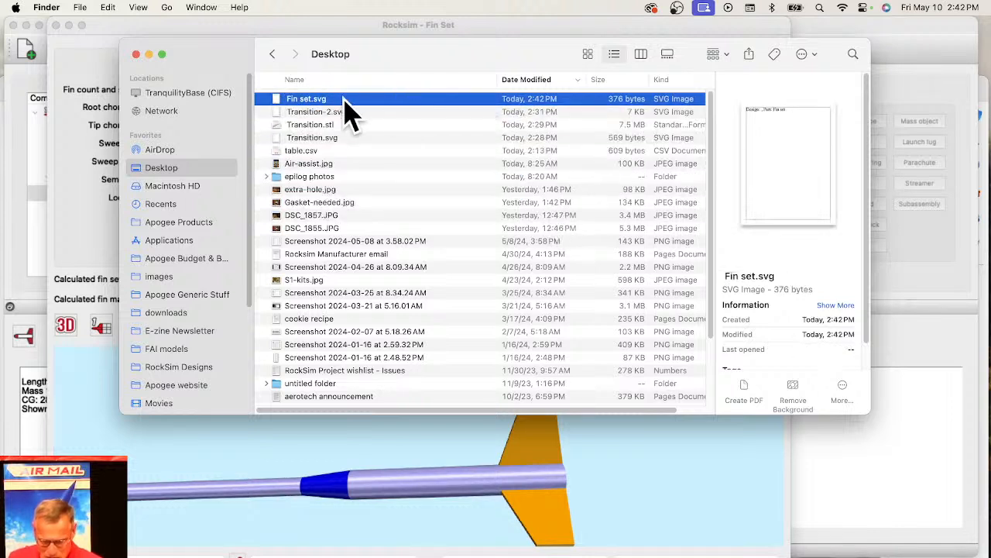
drag(348, 100, 573, 550)
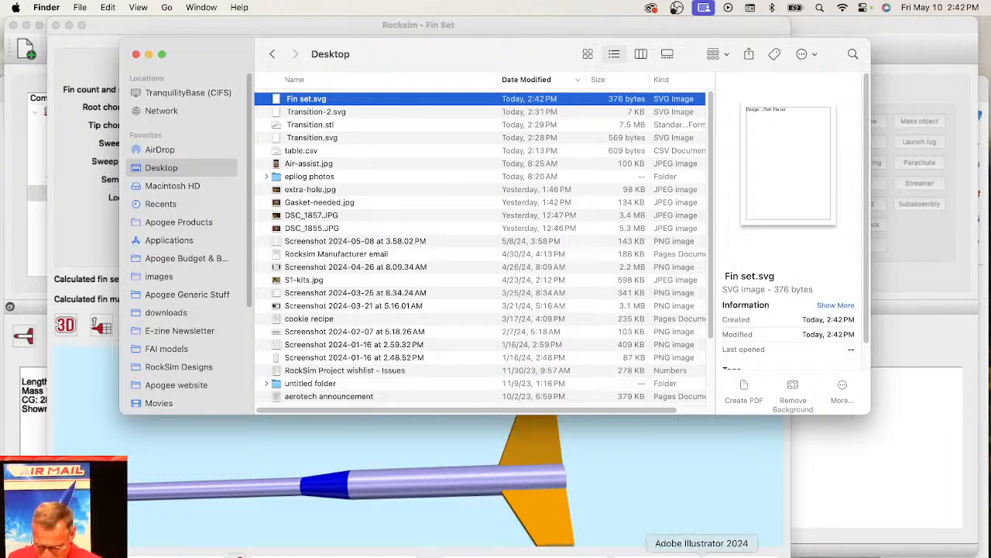
click(702, 551)
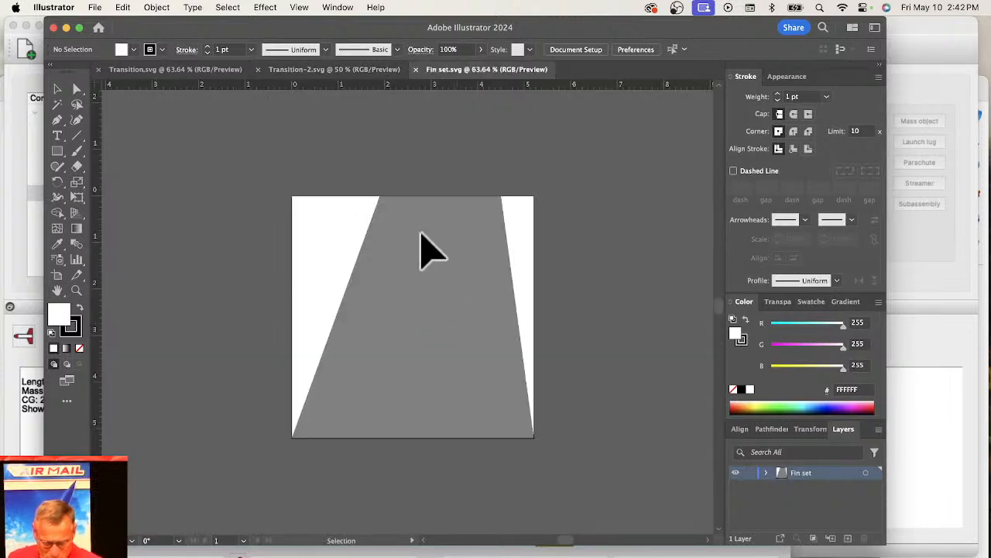
- Draw a circle about 0.74 in across in the middle of the fin with the Ellipse tool
click(57, 152)
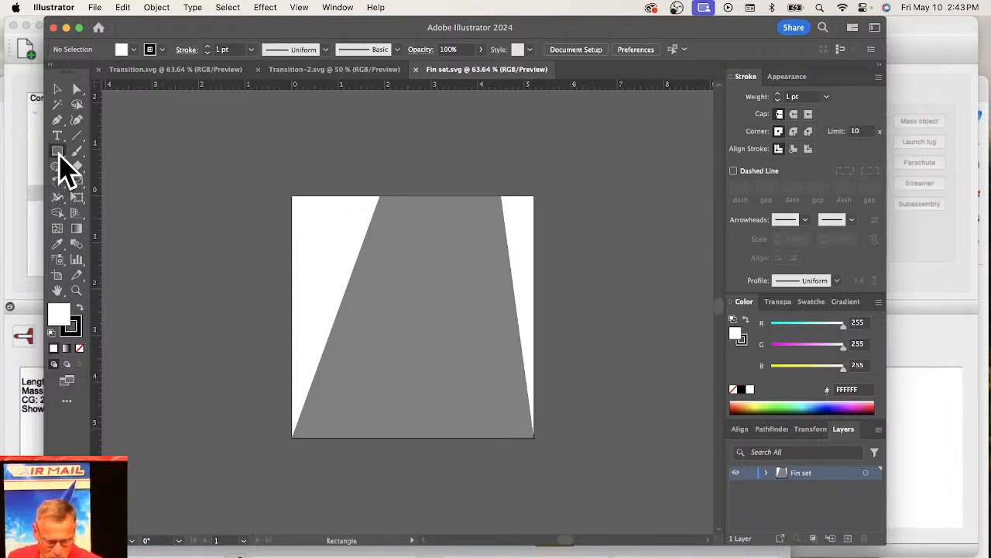
click(59, 154)
click(108, 183)
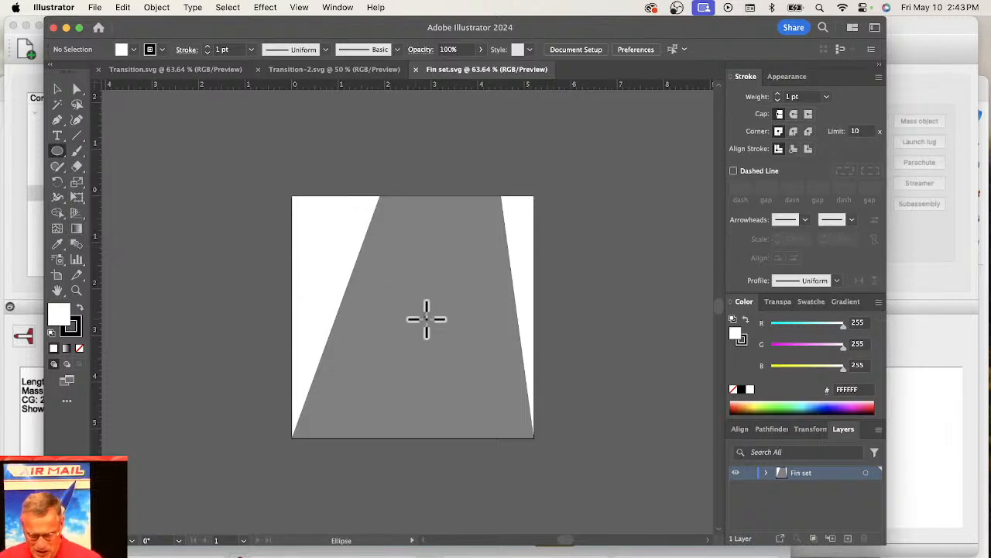
mouse_move(426, 318)
mouse_down()
mouse_move(463, 369)
mouse_move(433, 332)
mouse_up()
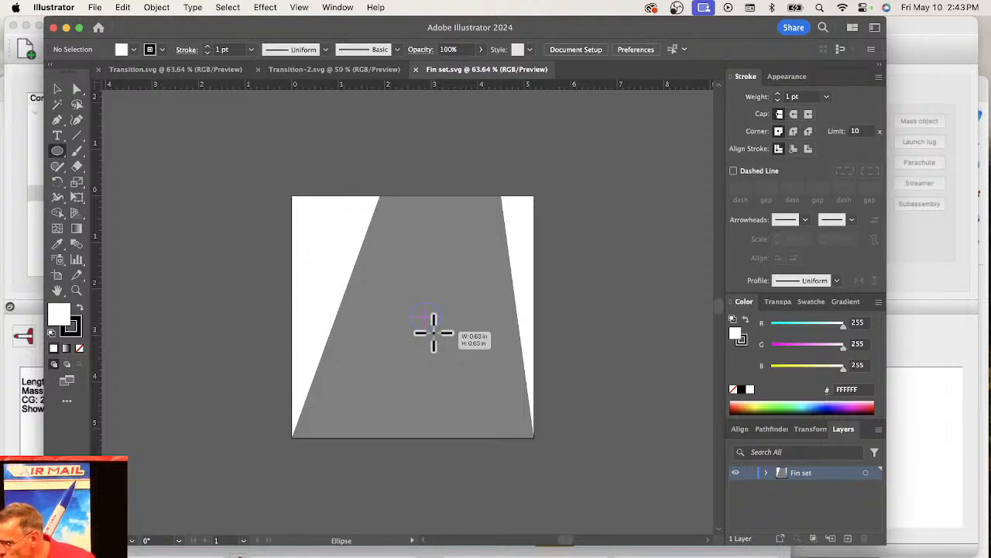
drag(433, 332, 433, 335)
- Check the AirTag's diameter in the Edge search results and return to the fin drawing in Illustrator
click(240, 556)
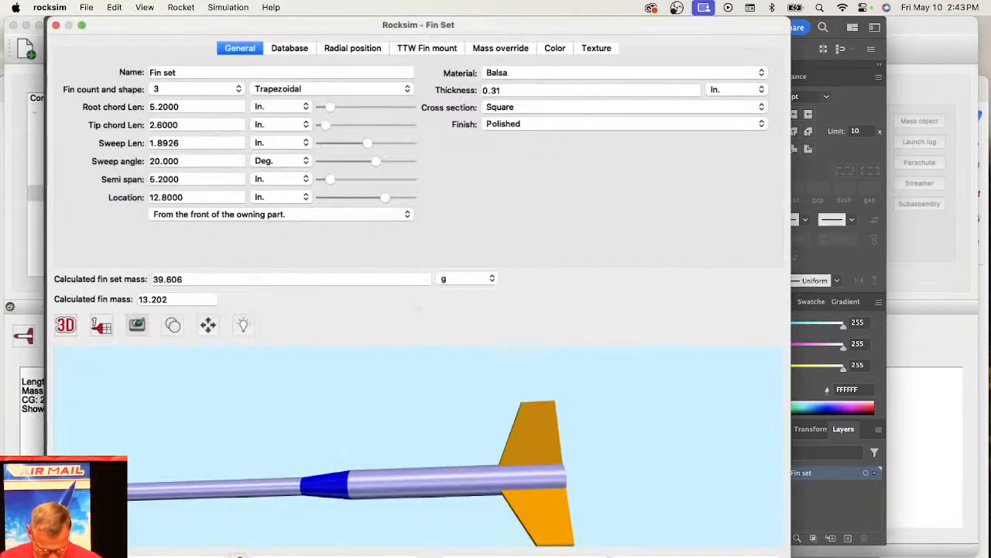
click(276, 557)
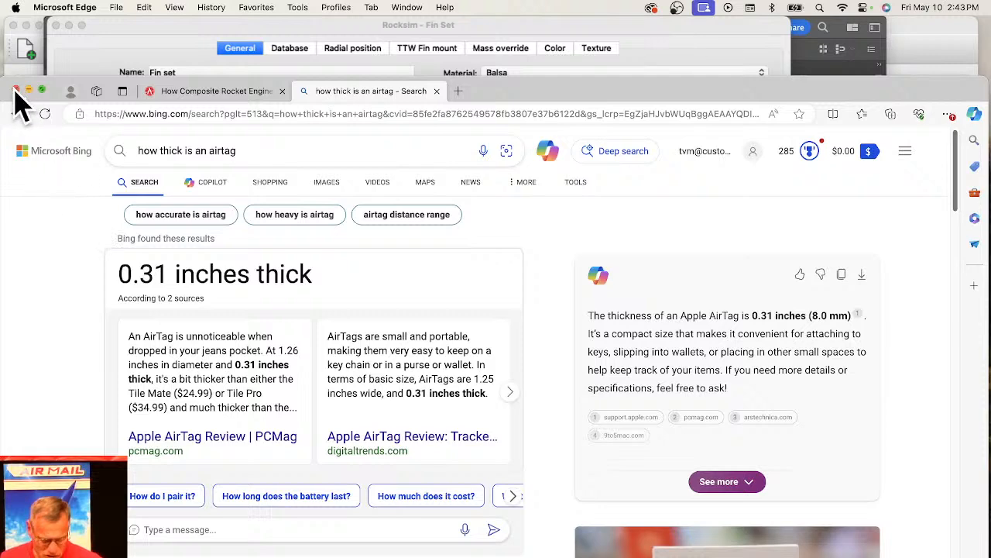
click(391, 58)
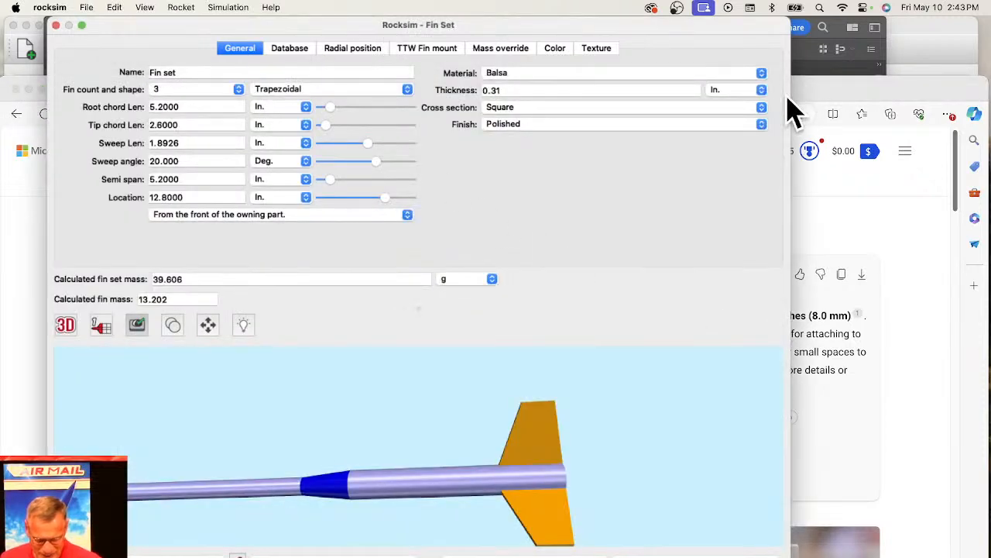
click(840, 27)
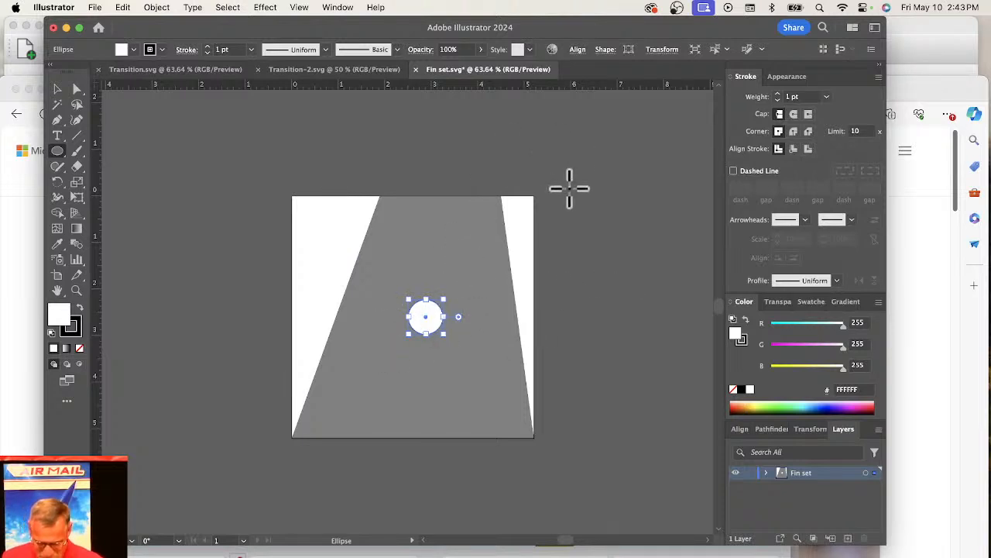
- Set the circle's width and height to 1.25 in for the AirTag cutout
click(662, 50)
click(647, 70)
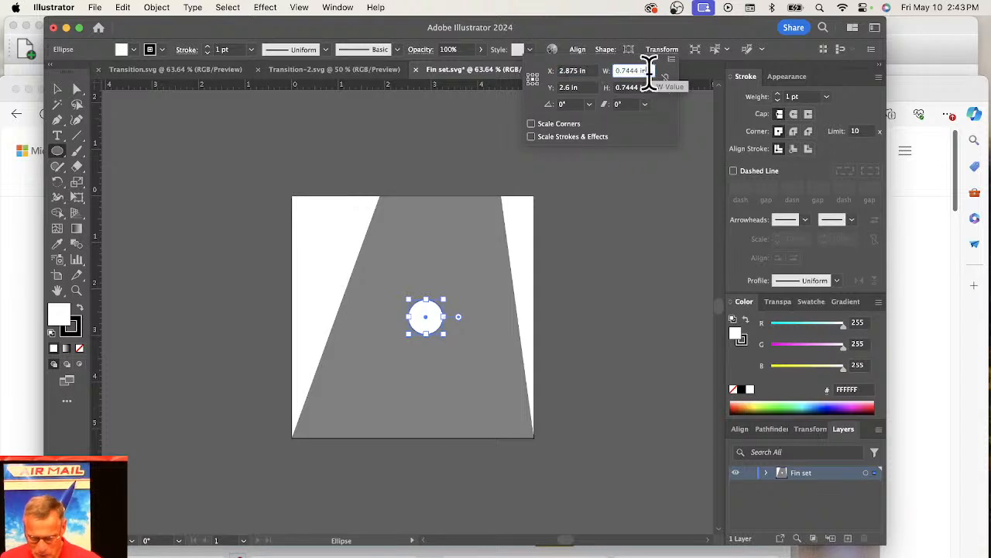
text(1)
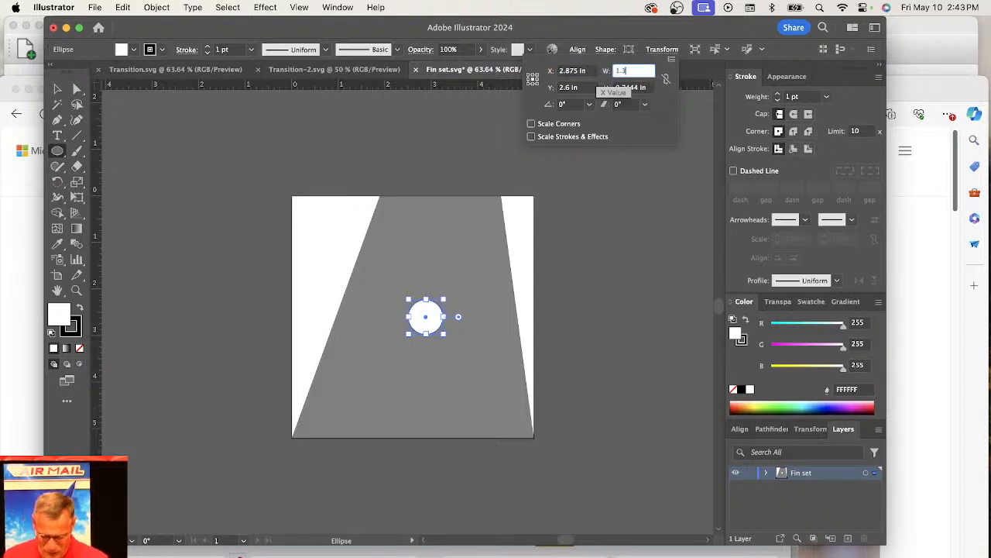
text(.25)
key(Tab)
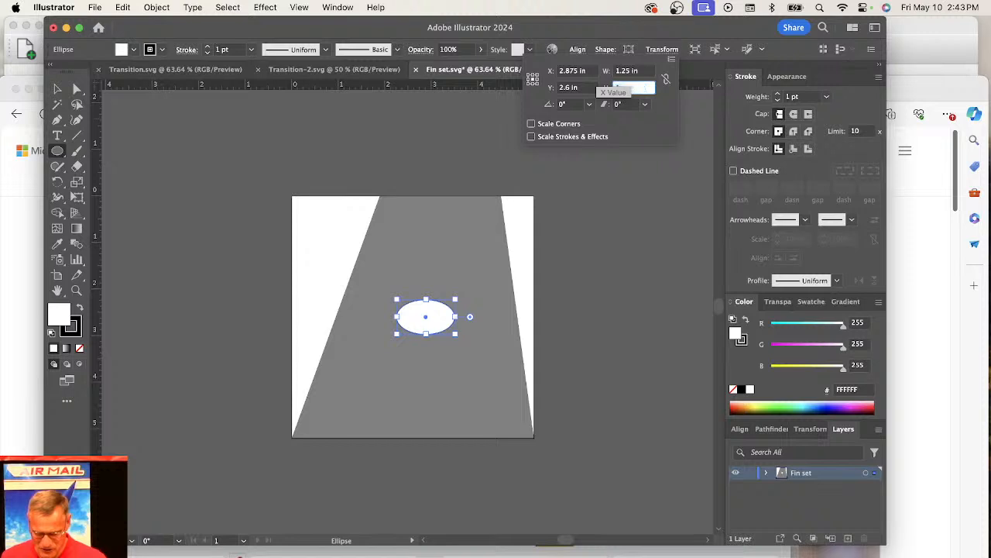
text(1.25)
key(Tab)
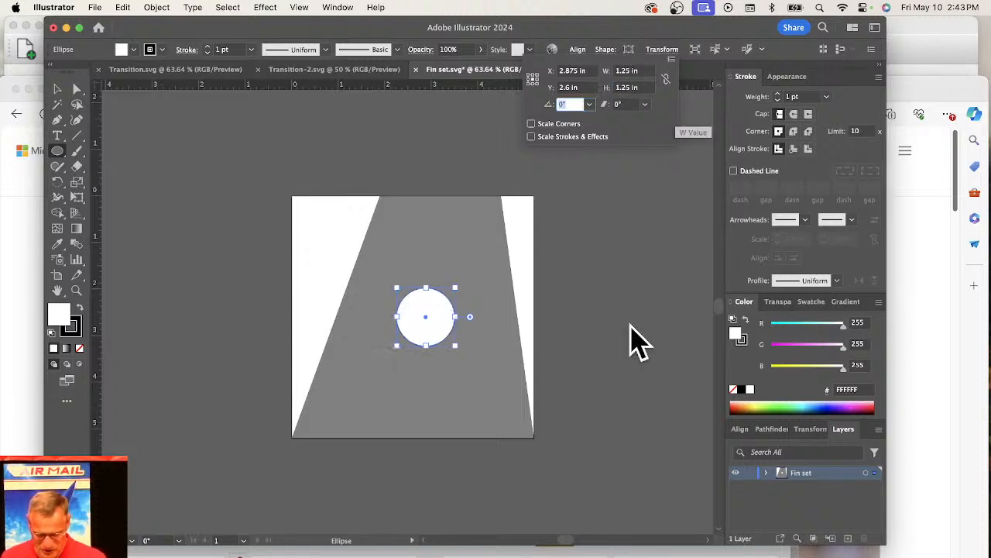
click(612, 362)
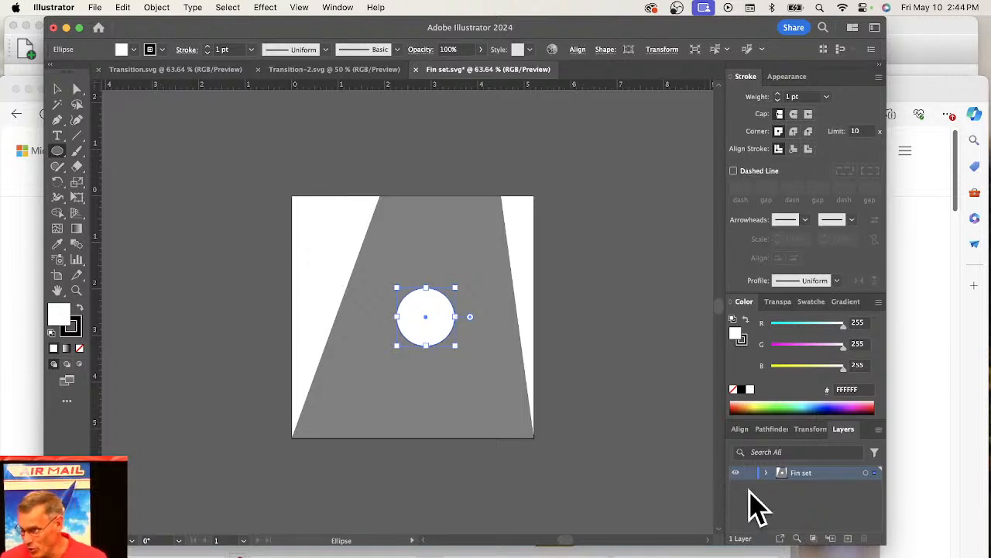
- Close the Illustrator drawing without saving the changes, and accept the fin set in RockSim
click(54, 28)
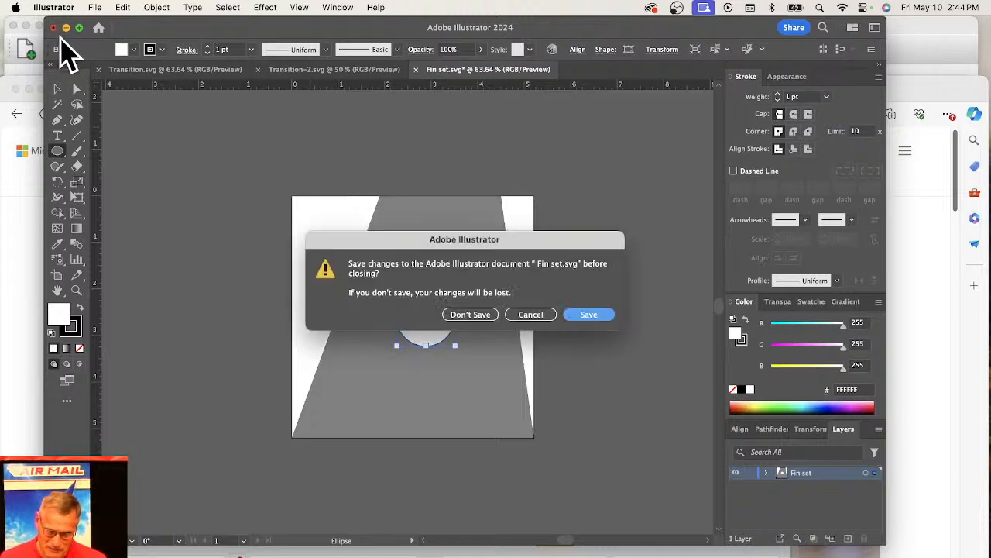
click(475, 315)
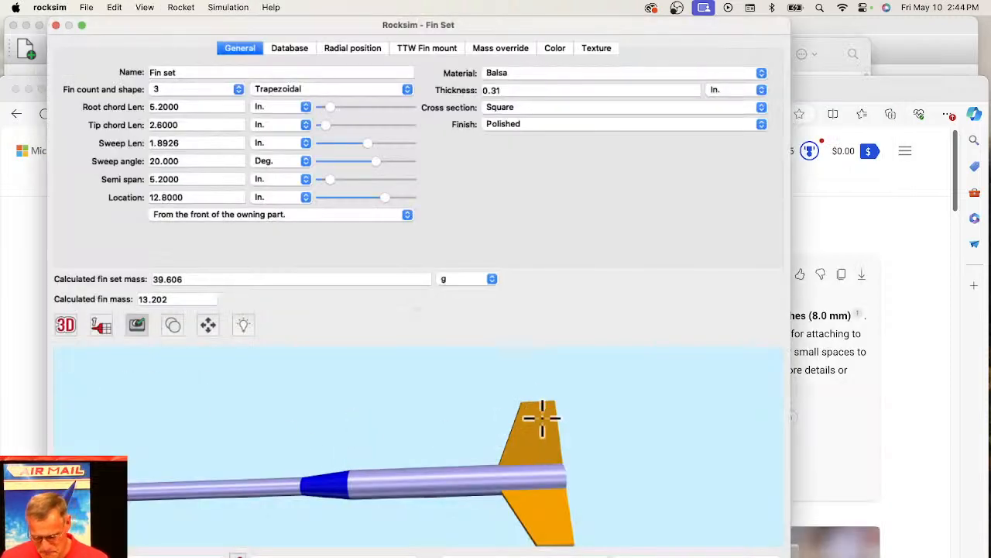
drag(521, 442, 604, 485)
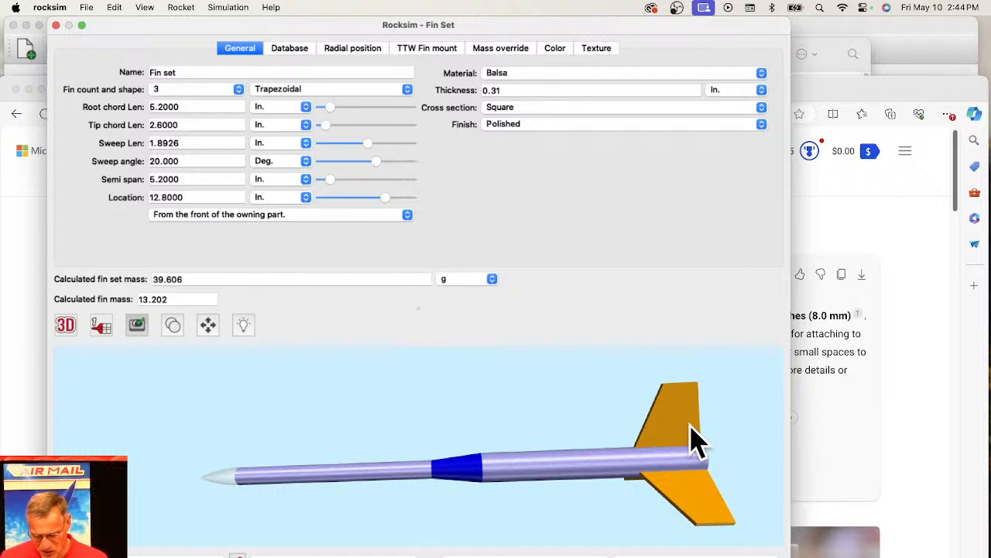
click(550, 554)
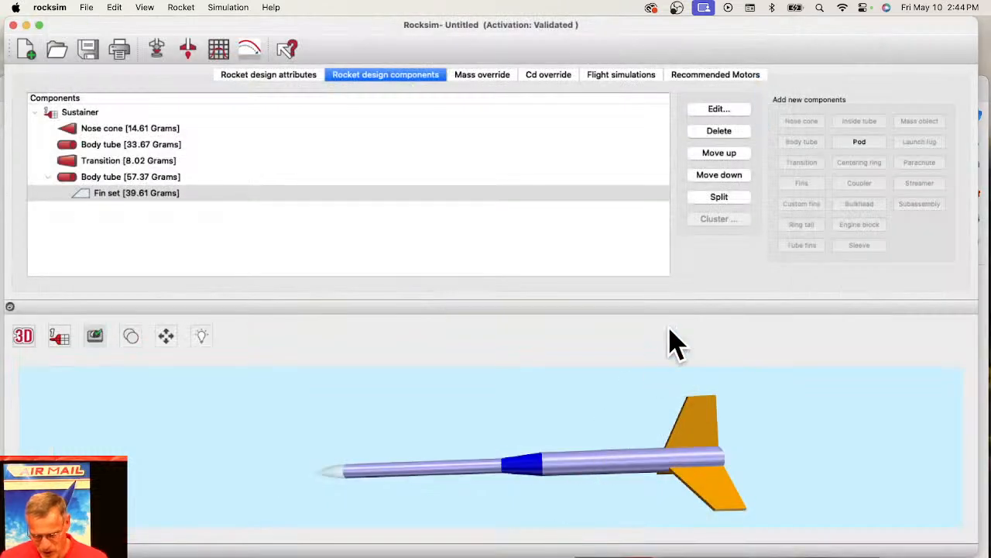
- Add a mass object to the rear body tube without a database part, and name it "air tag"
click(112, 200)
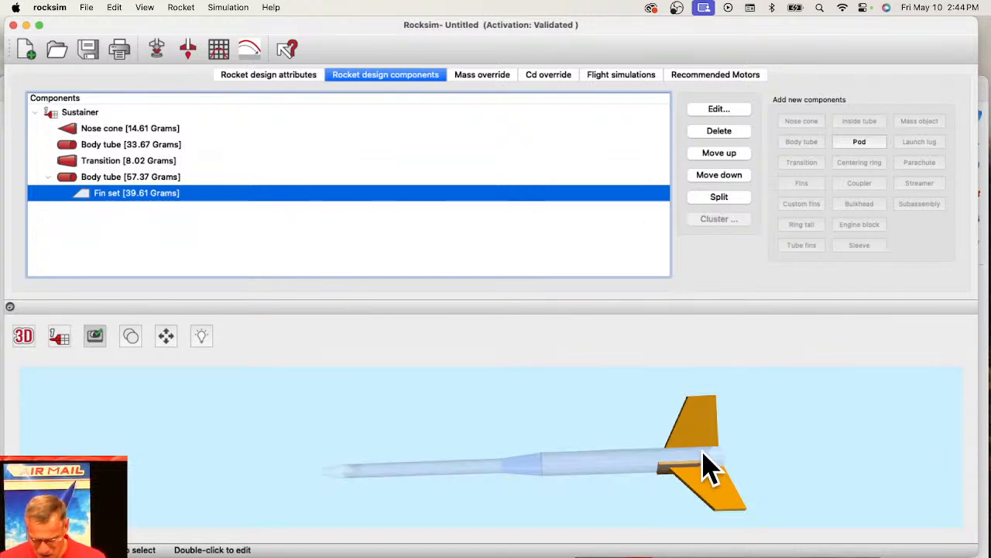
click(108, 177)
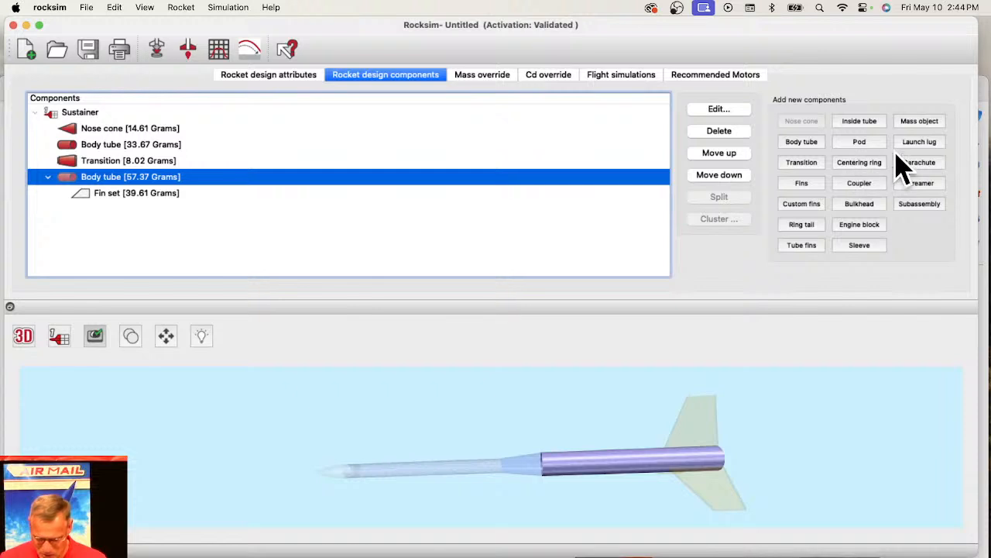
click(918, 123)
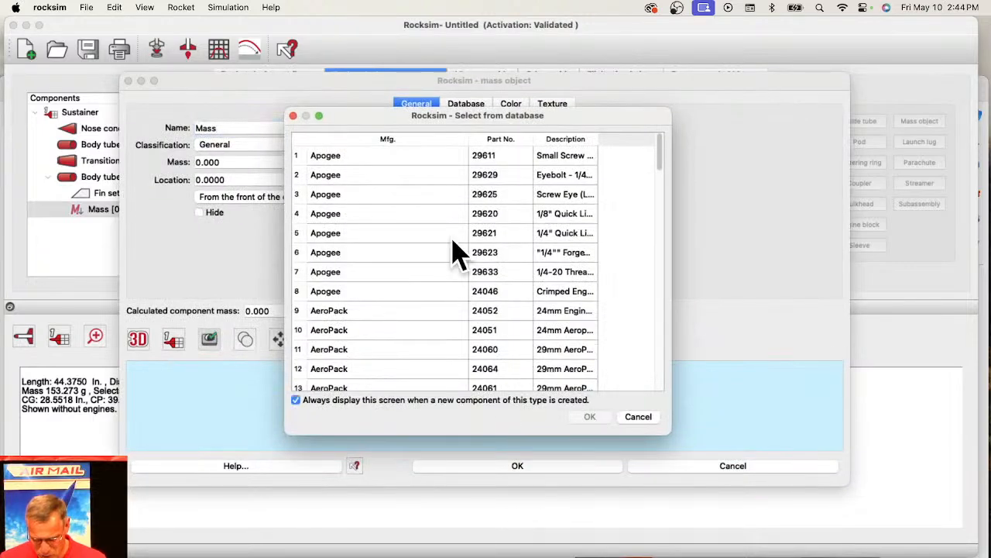
click(643, 416)
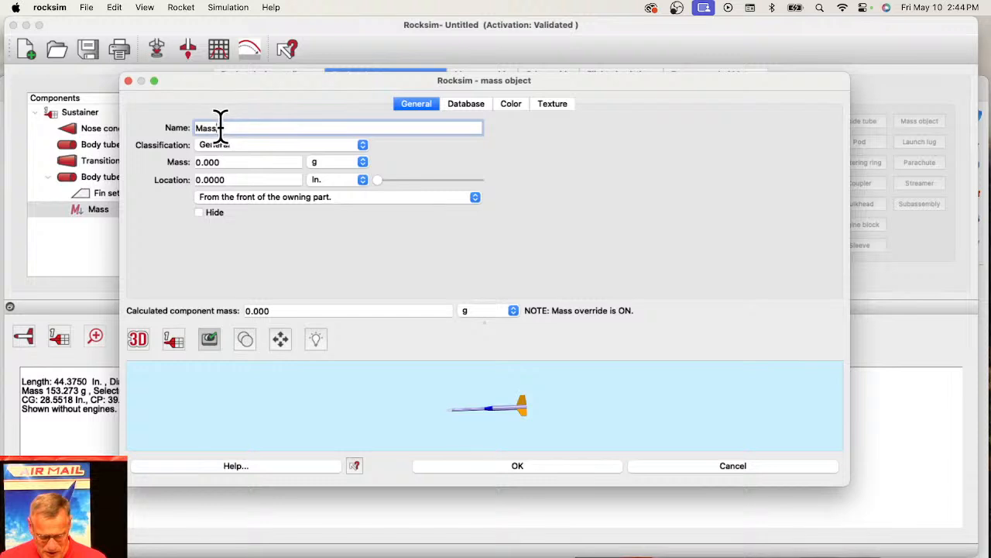
drag(221, 128, 187, 124)
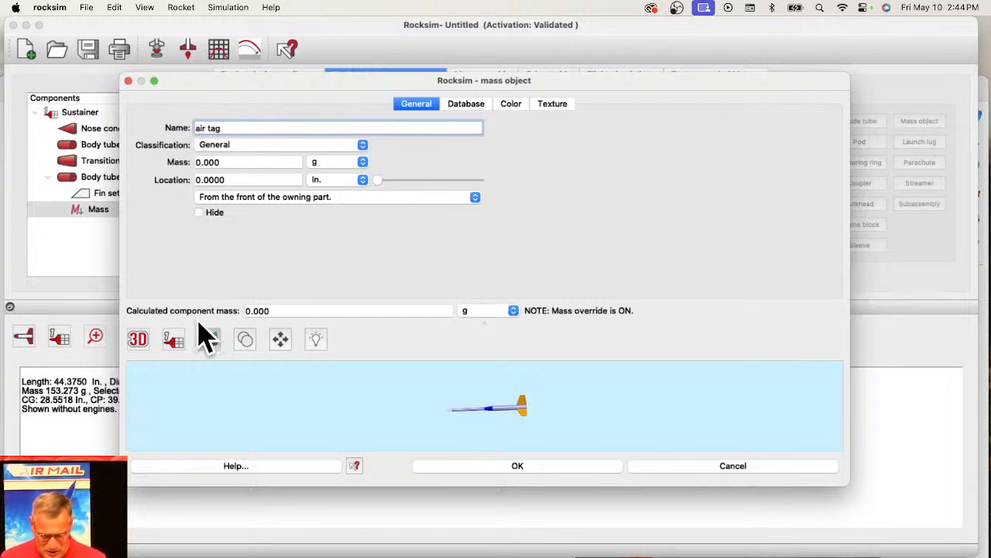
- Switch the preview to the 2D side view and enlarge the mass object window
click(141, 344)
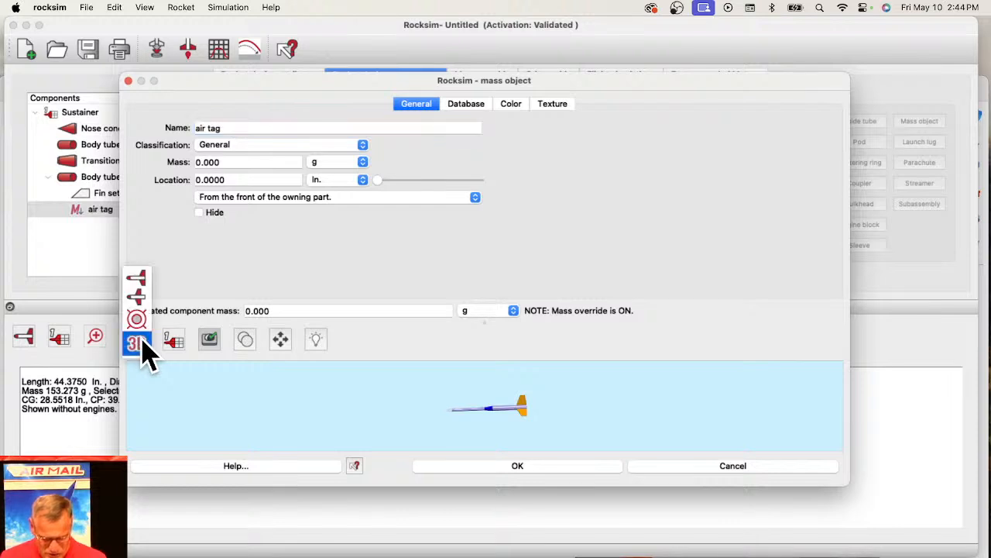
click(137, 279)
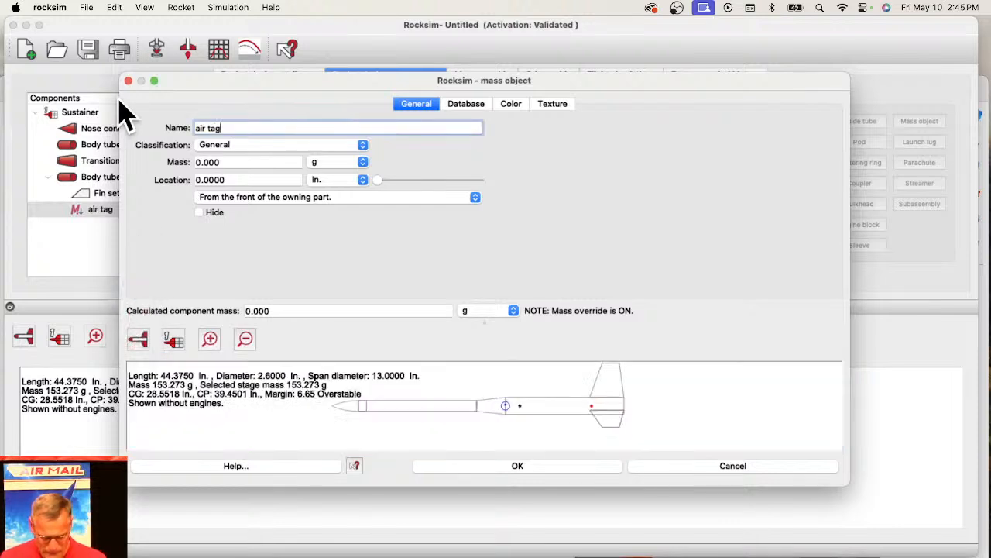
drag(128, 78, 71, 15)
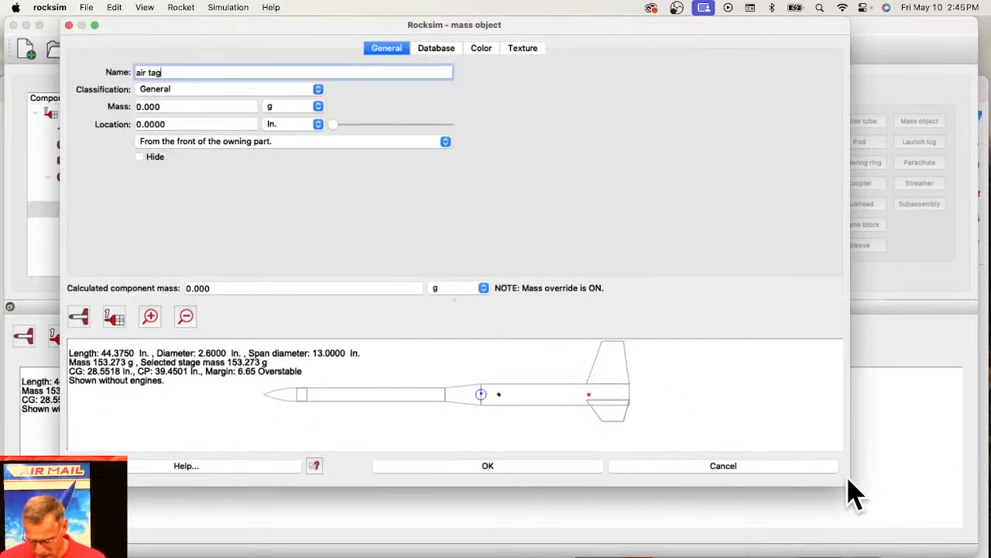
drag(848, 491, 958, 535)
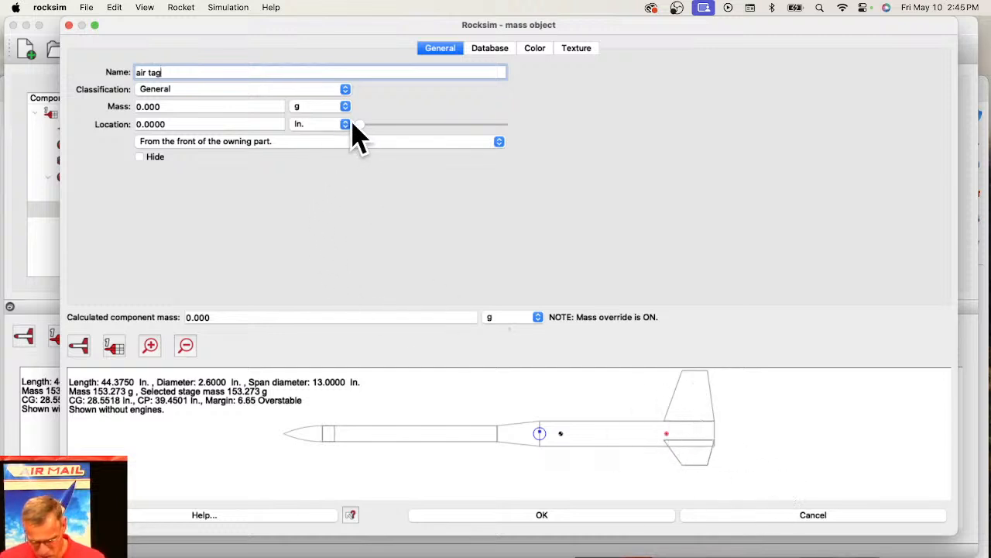
- Place the air tag 15.375 in from the front of the body tube, set its mass to 11 g, and accept it
mouse_move(363, 126)
mouse_down()
mouse_move(509, 128)
mouse_move(490, 133)
mouse_move(490, 146)
mouse_up()
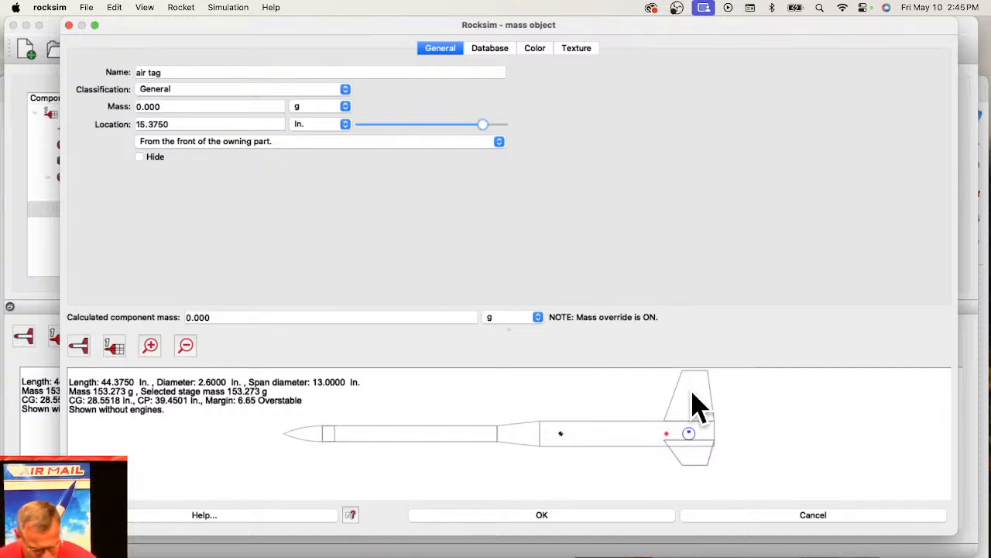
click(168, 107)
drag(168, 106, 116, 124)
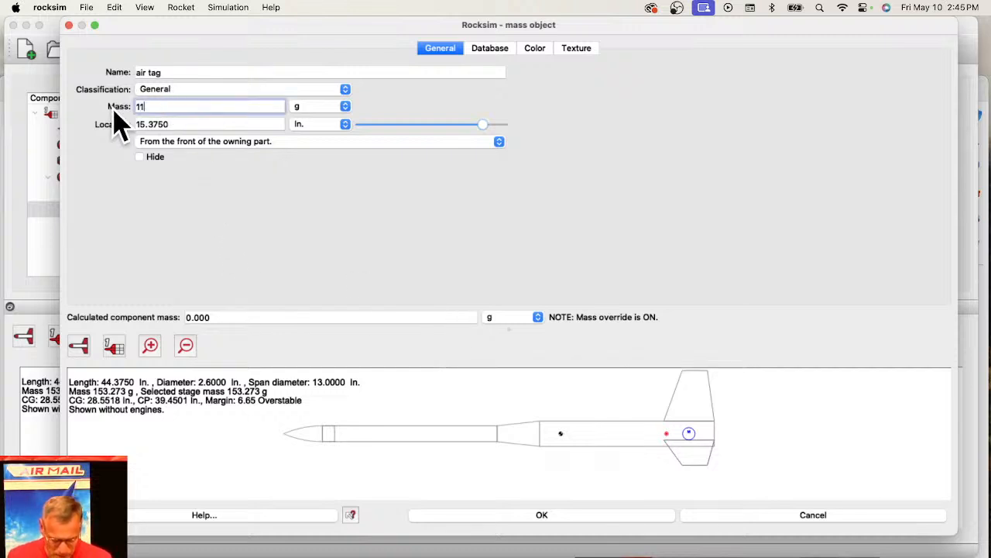
key(Tab)
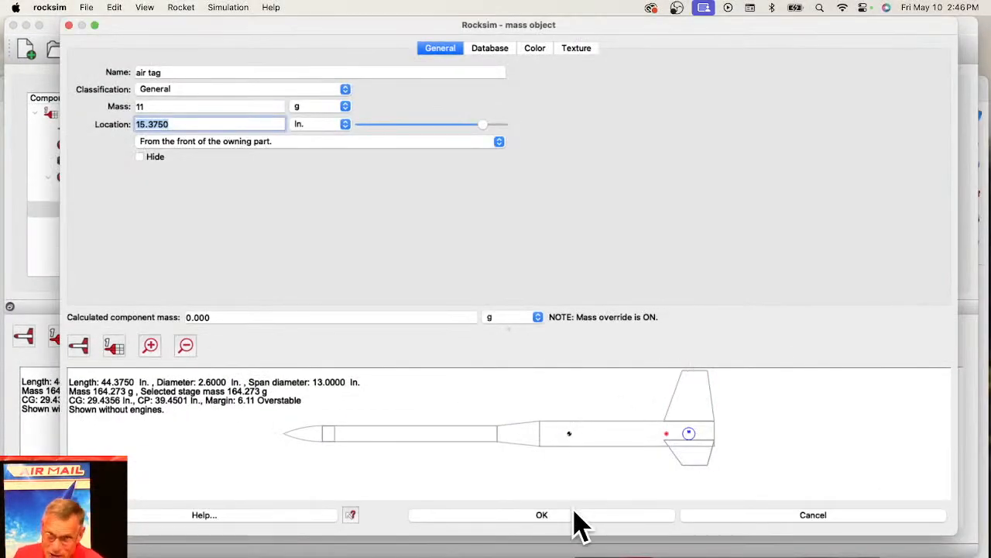
click(589, 532)
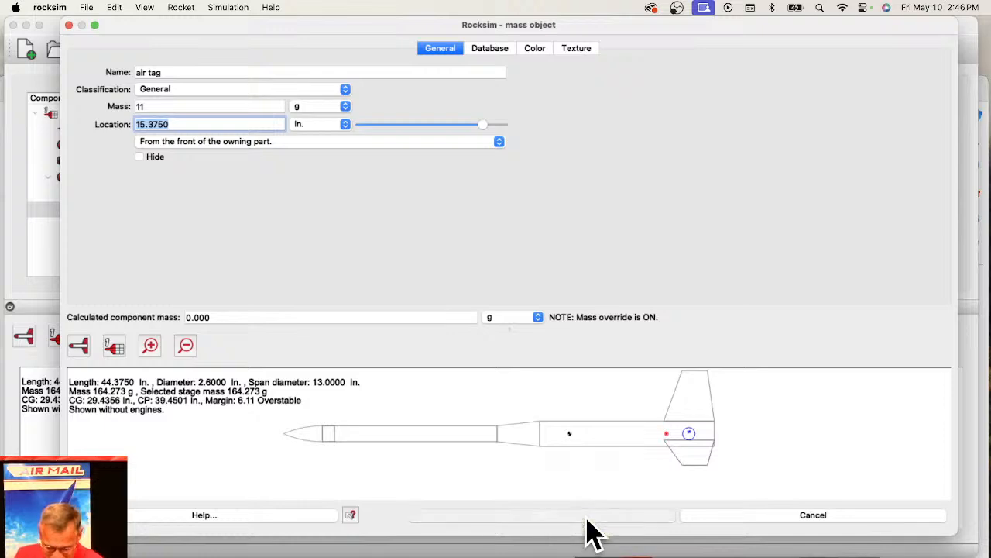
click(827, 516)
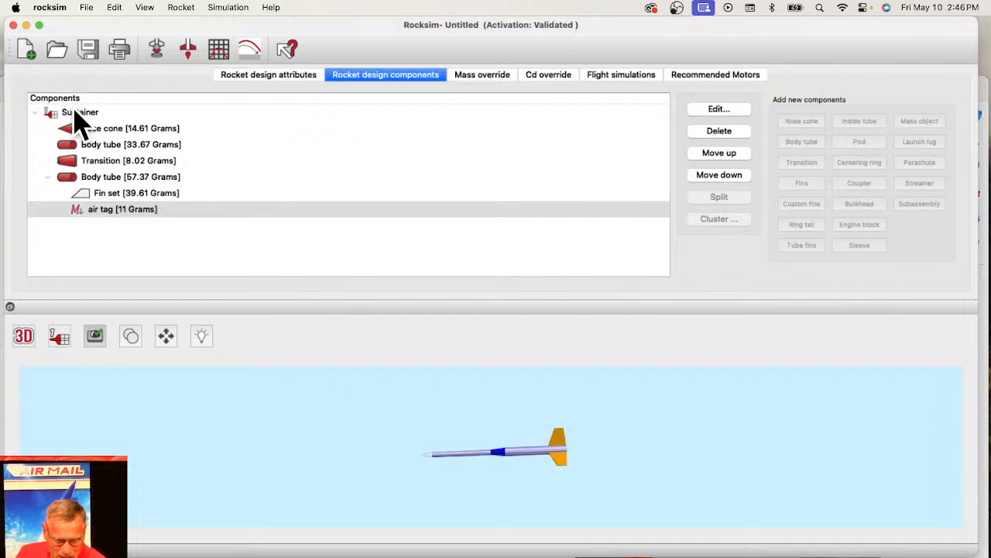
- Run an immediate engine database update from the application preferences and accept the preferences
click(50, 9)
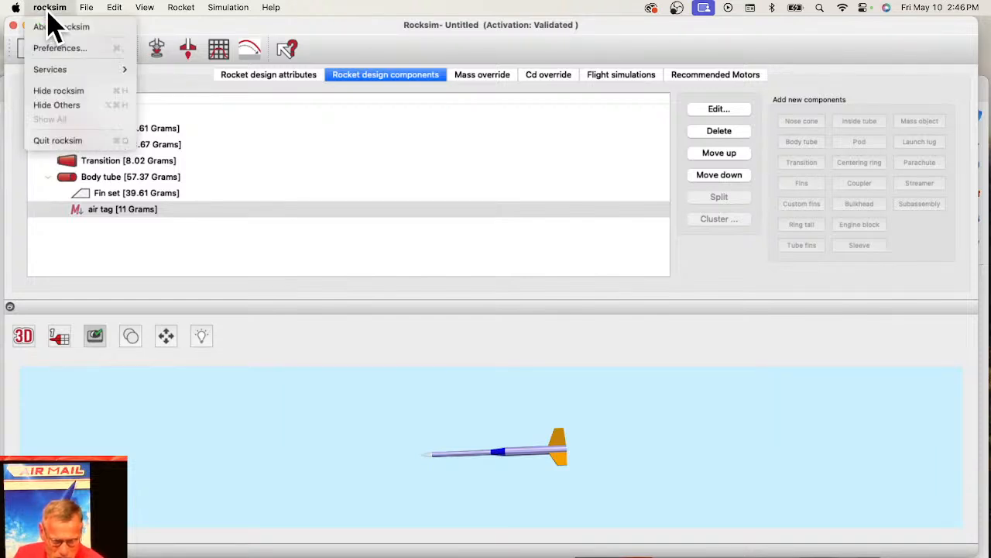
click(54, 51)
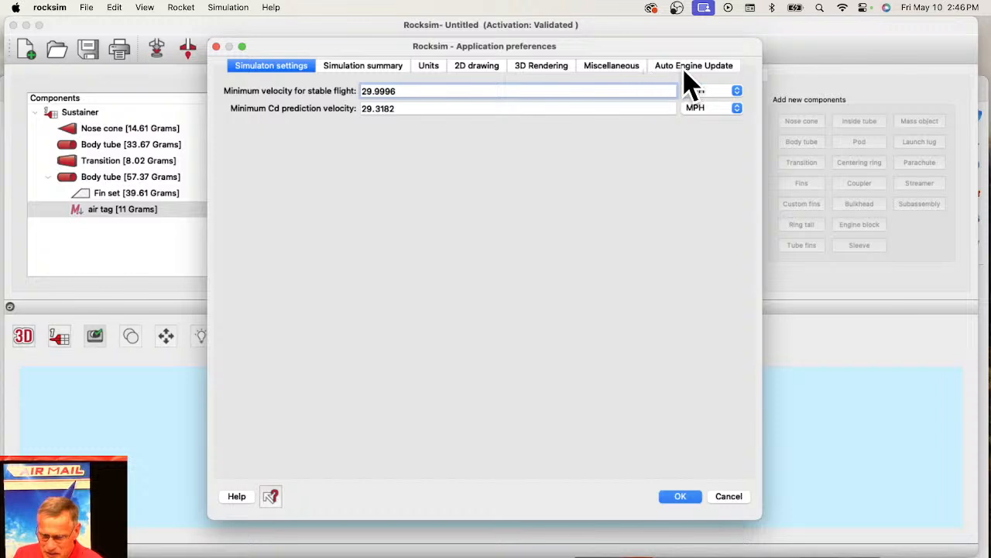
click(705, 71)
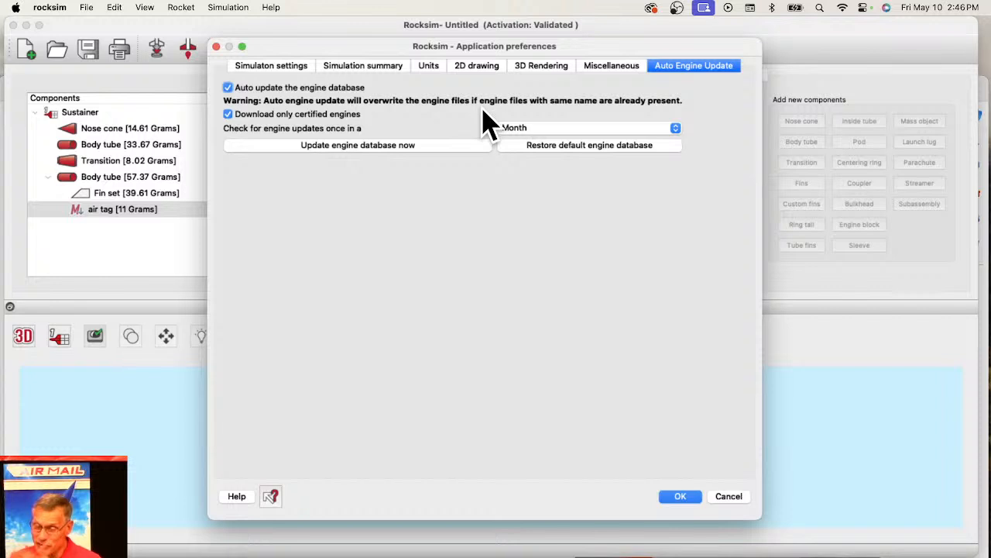
click(377, 147)
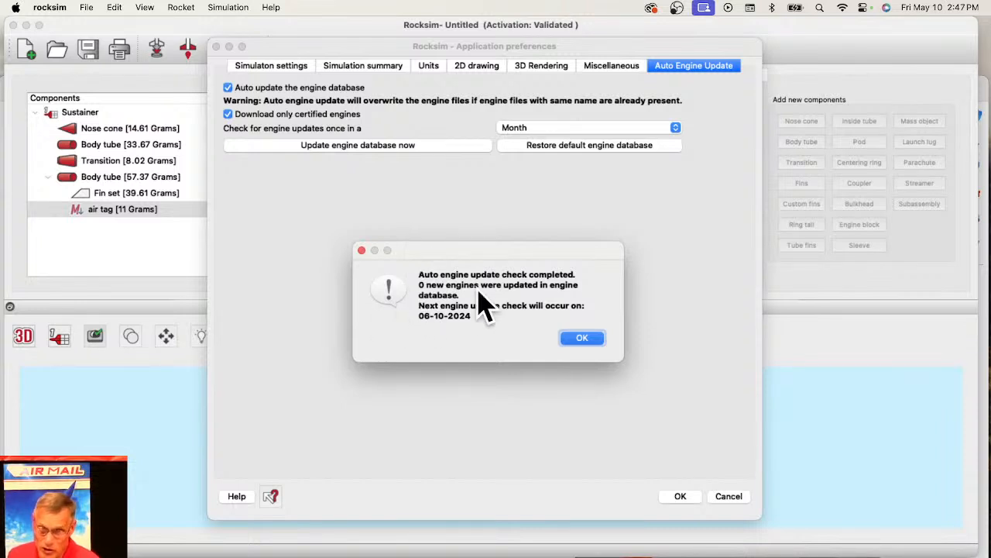
click(361, 251)
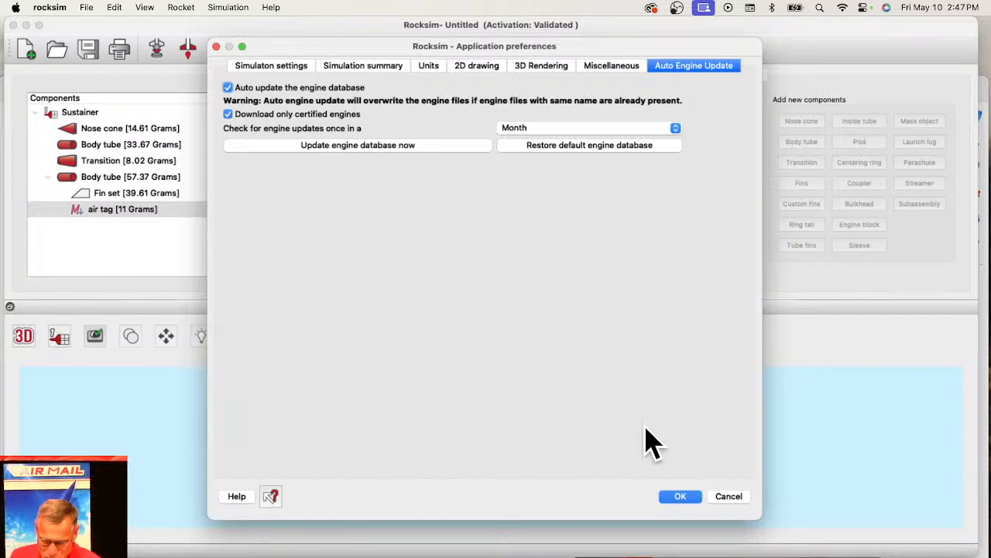
click(680, 496)
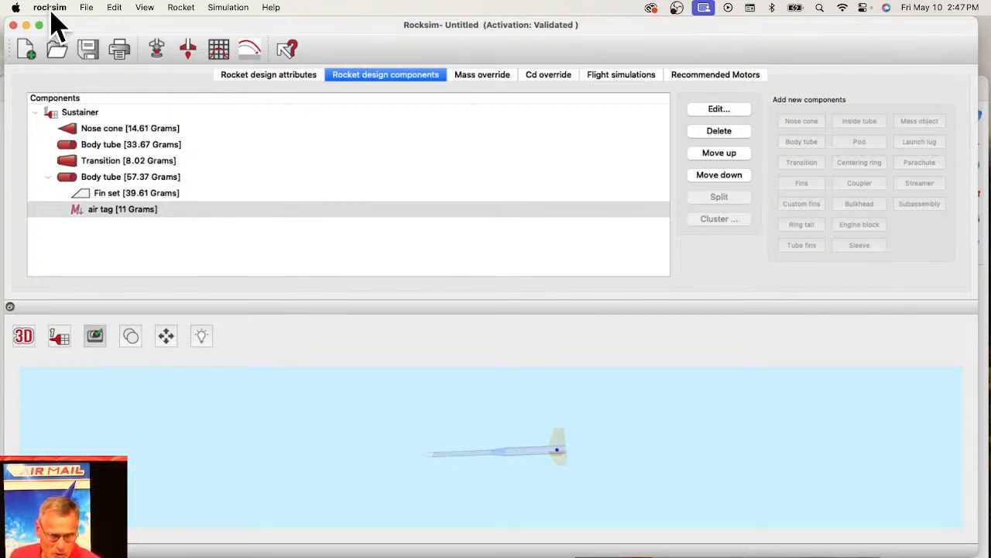
- Open the engine data reload and remove Animal.rse from the selected engine files
click(85, 8)
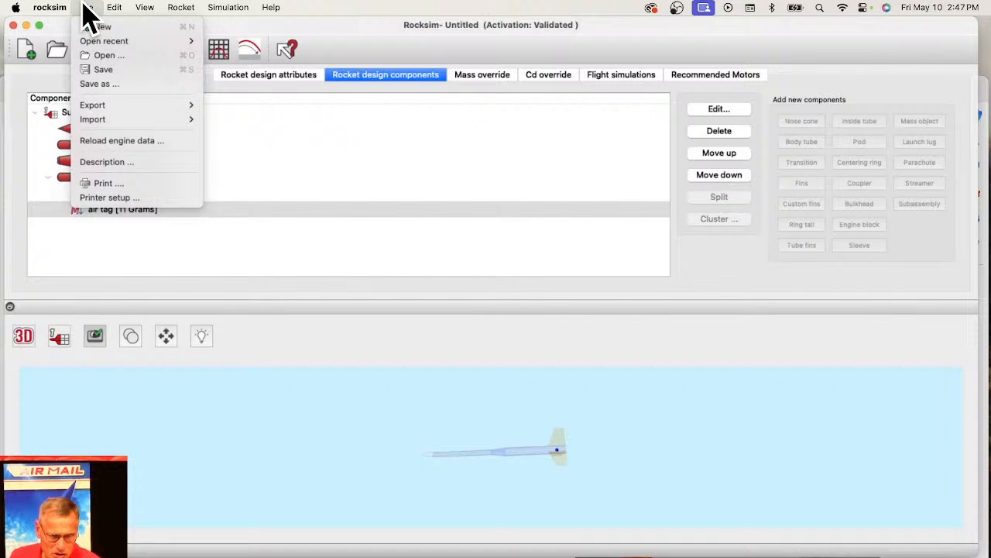
click(99, 142)
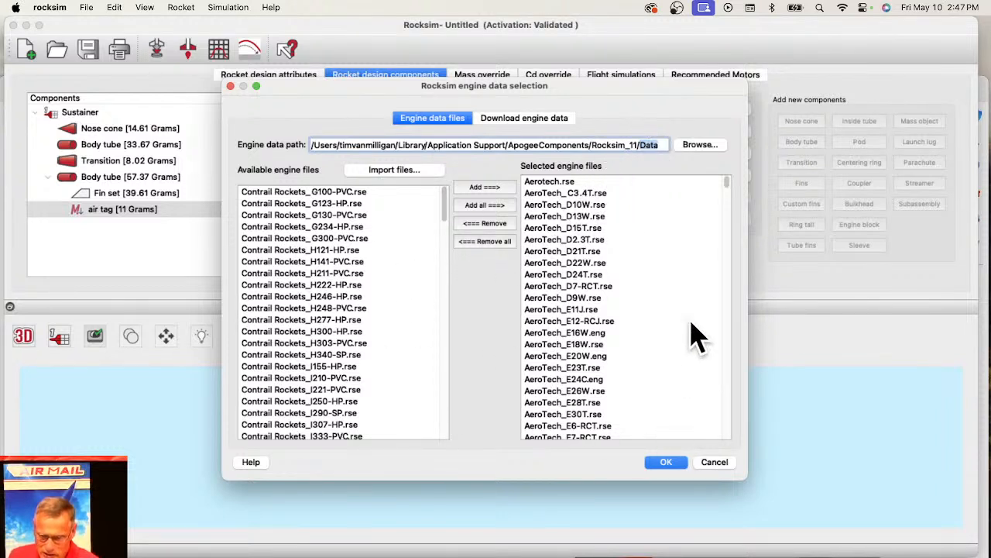
click(731, 201)
drag(727, 195, 734, 309)
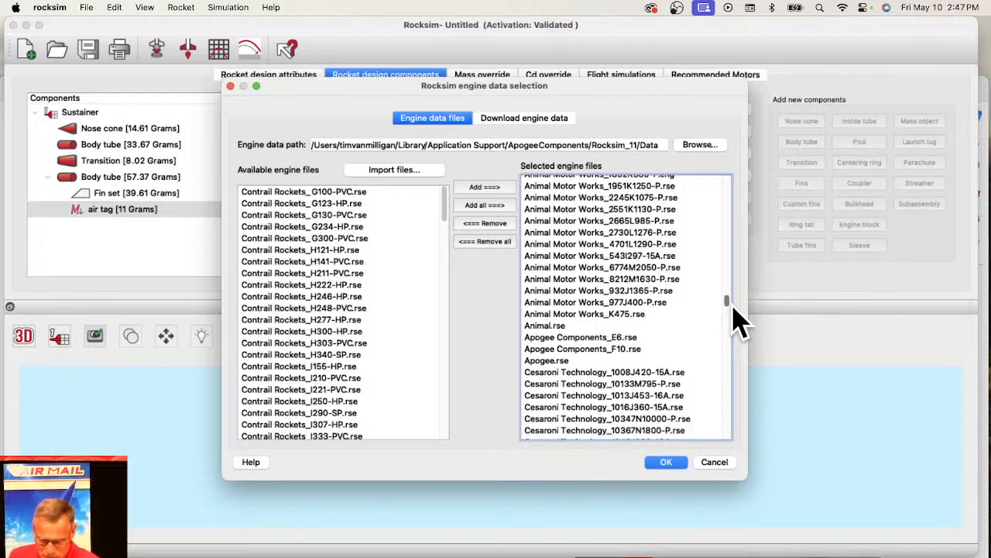
click(559, 327)
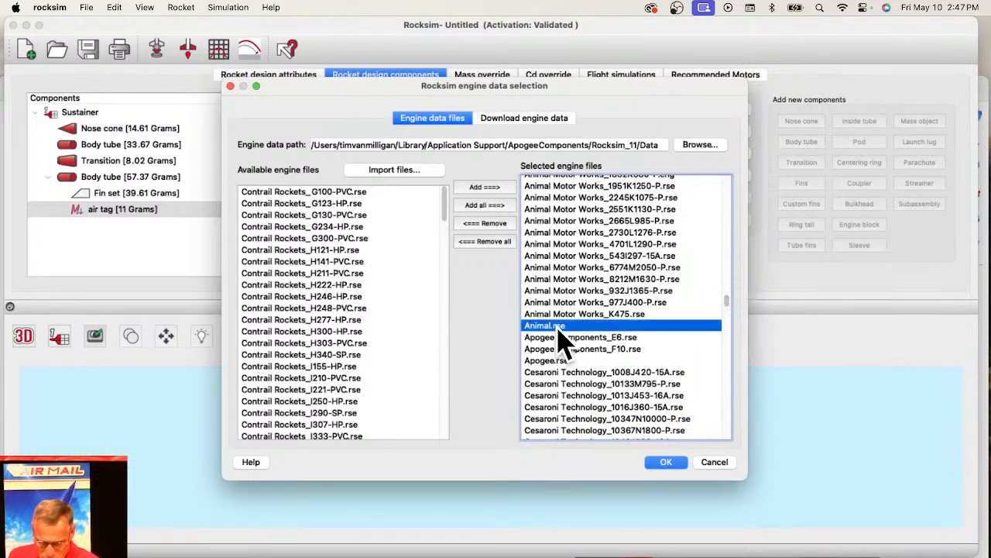
click(496, 225)
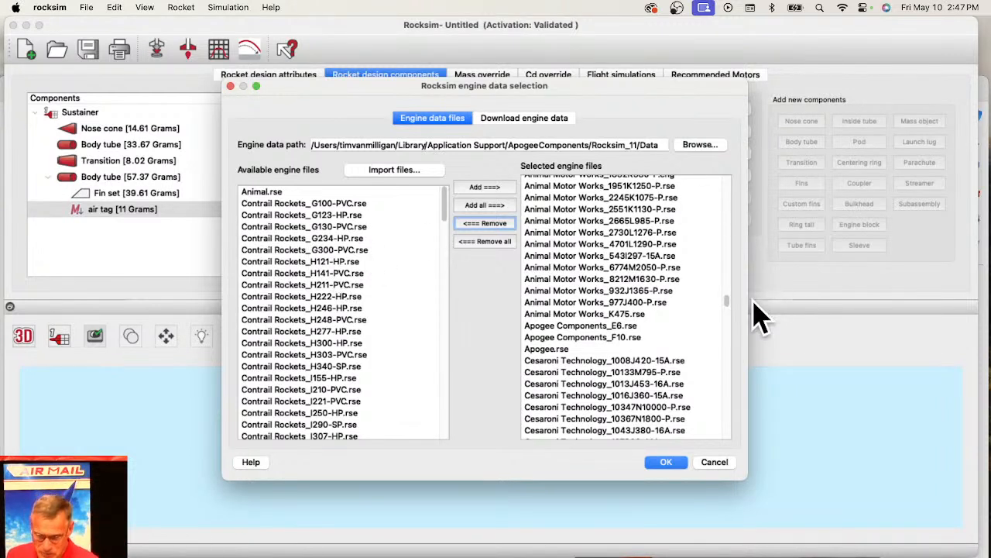
- Remove all the Animal Motor Works files from the selected engine files
drag(727, 301, 728, 300)
click(586, 338)
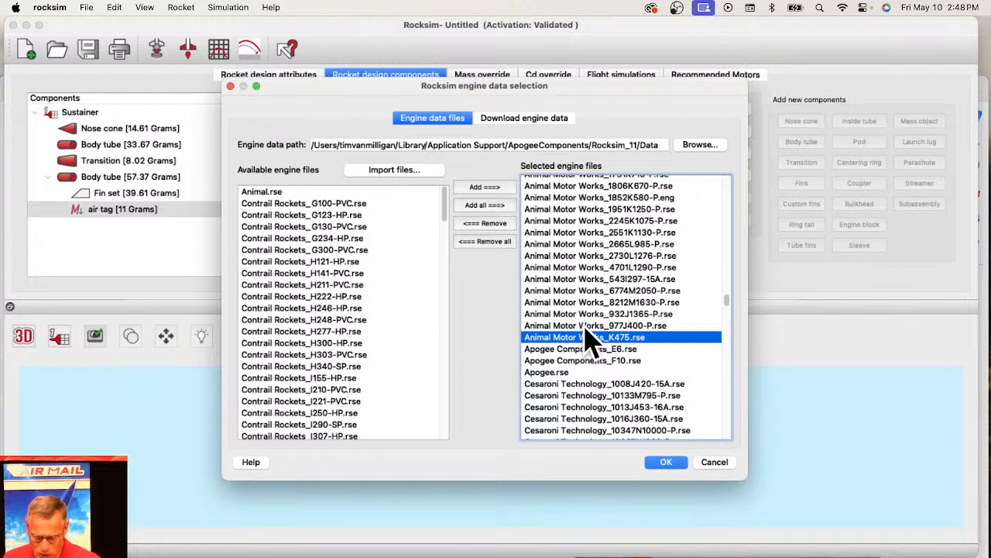
drag(586, 338, 610, 422)
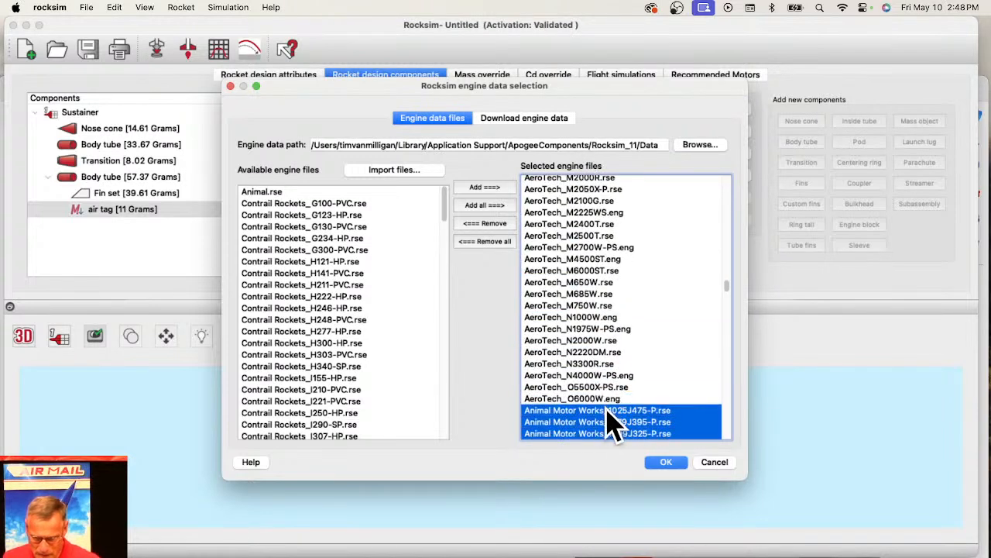
click(485, 223)
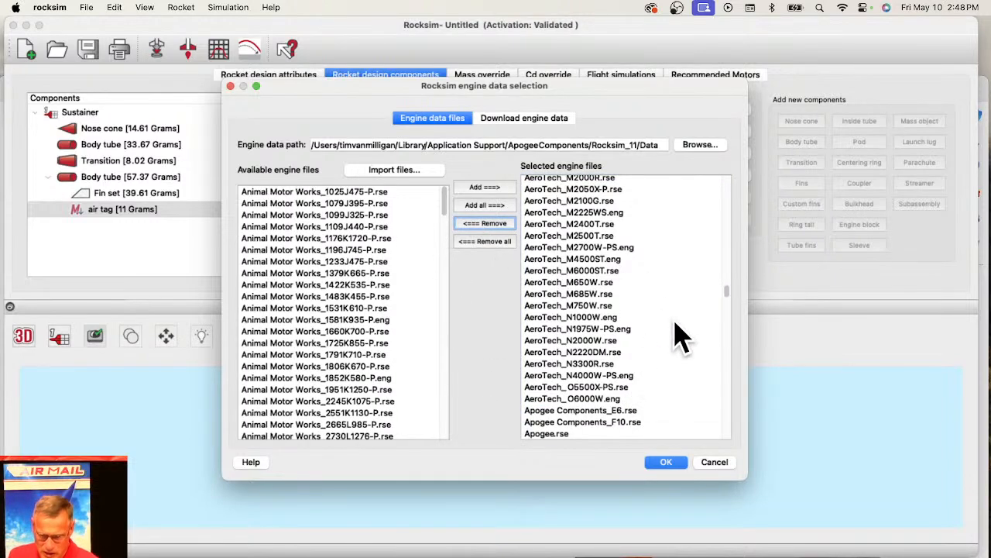
- Remove gorillamotors.rse and H54_test.rse from the selected engine files and accept the engine data selection
drag(725, 295, 728, 431)
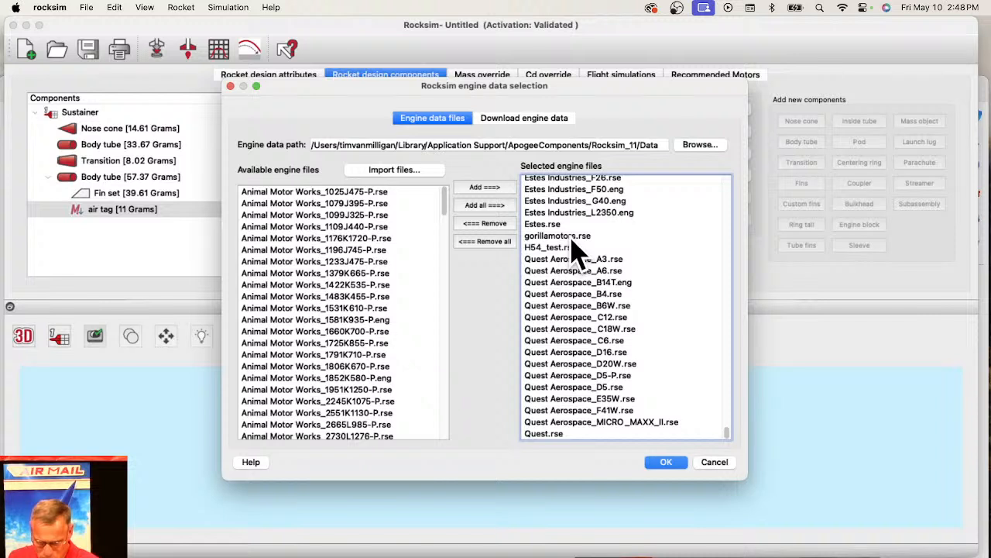
click(542, 237)
click(486, 225)
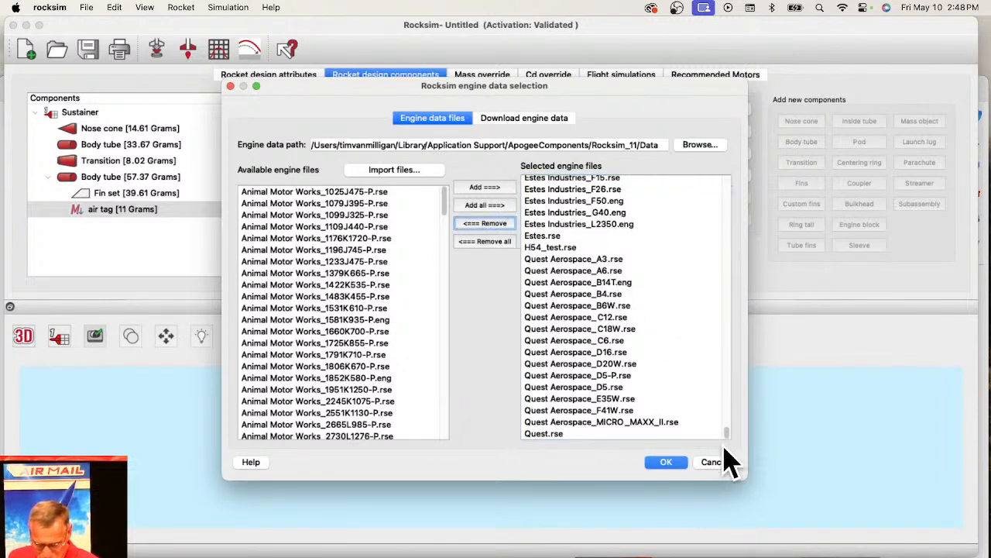
click(550, 248)
click(485, 223)
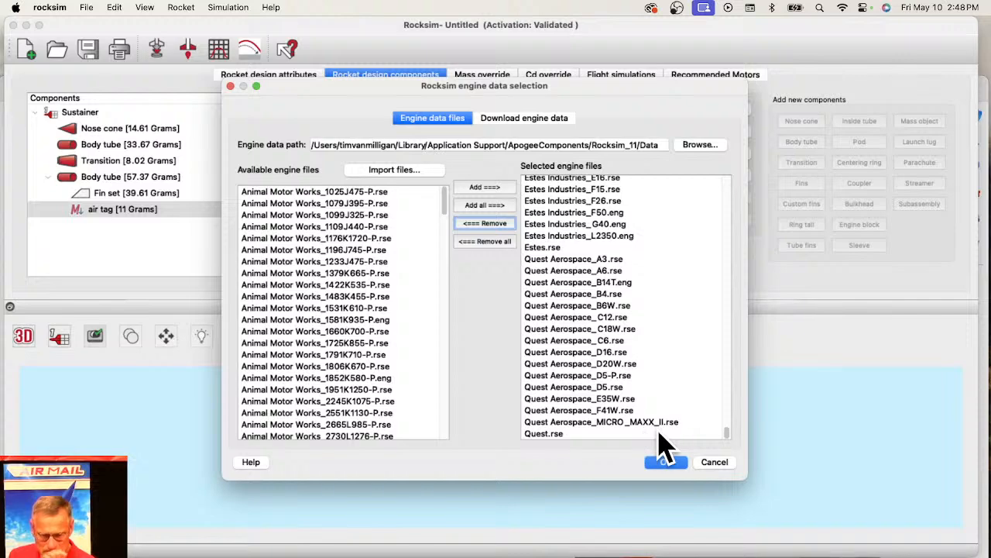
drag(731, 445, 726, 326)
scroll(626, 353, up, 10)
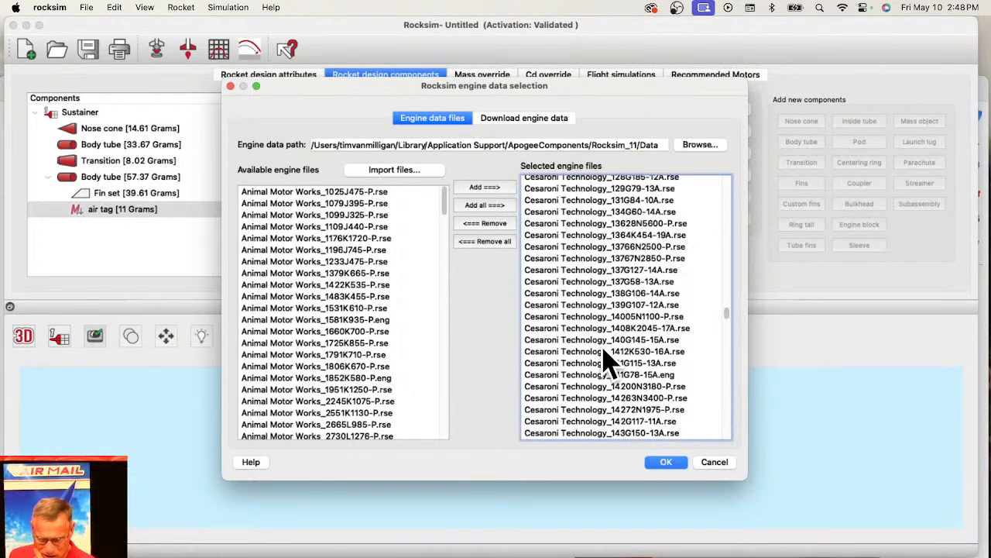
scroll(620, 302, up, 3)
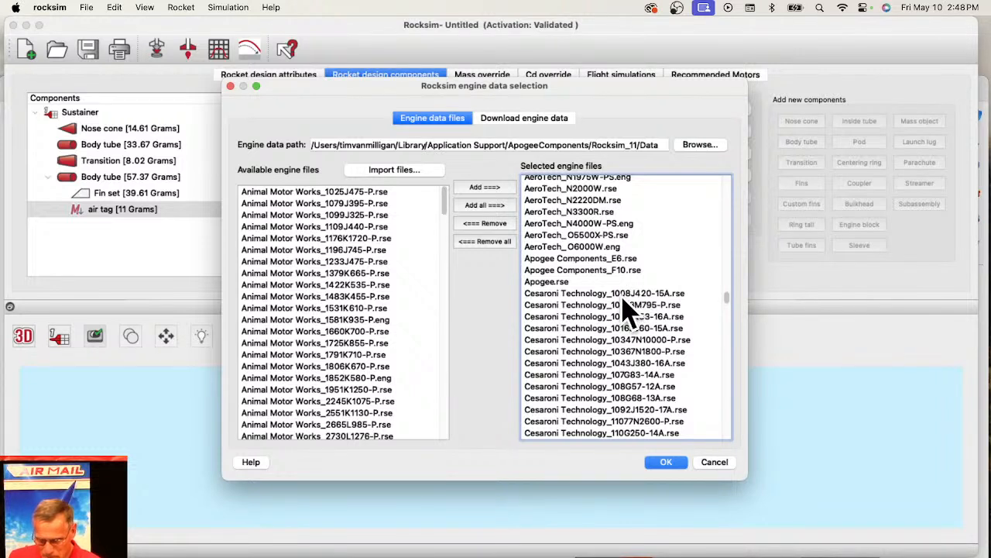
click(666, 461)
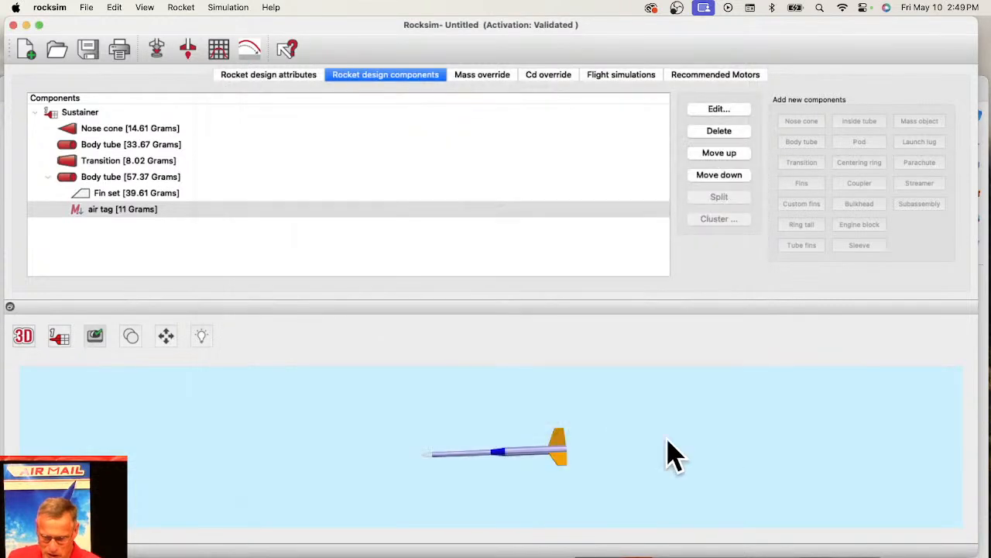
- Make the rear body tube a motor mount and open an enlarged list of engines matching the mount diameter
click(88, 176)
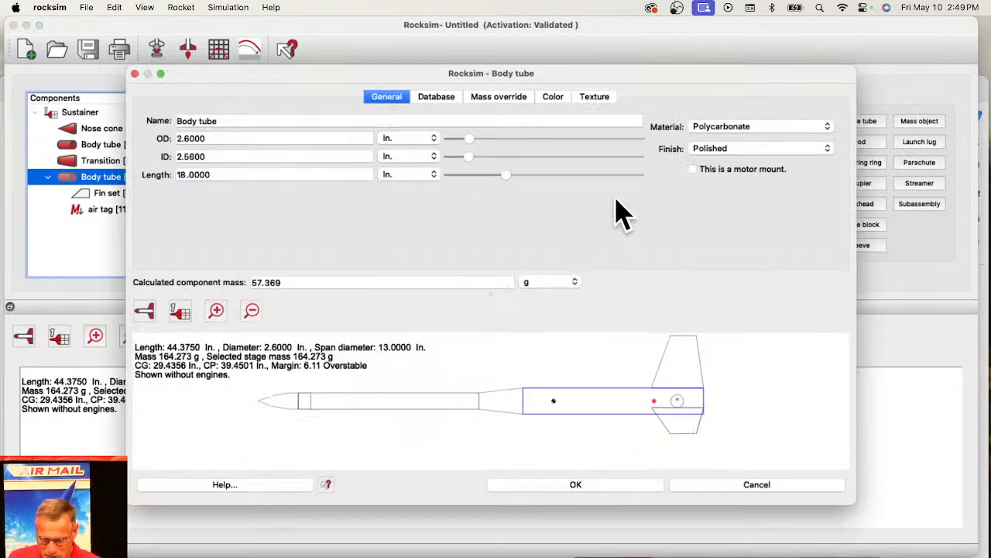
click(701, 169)
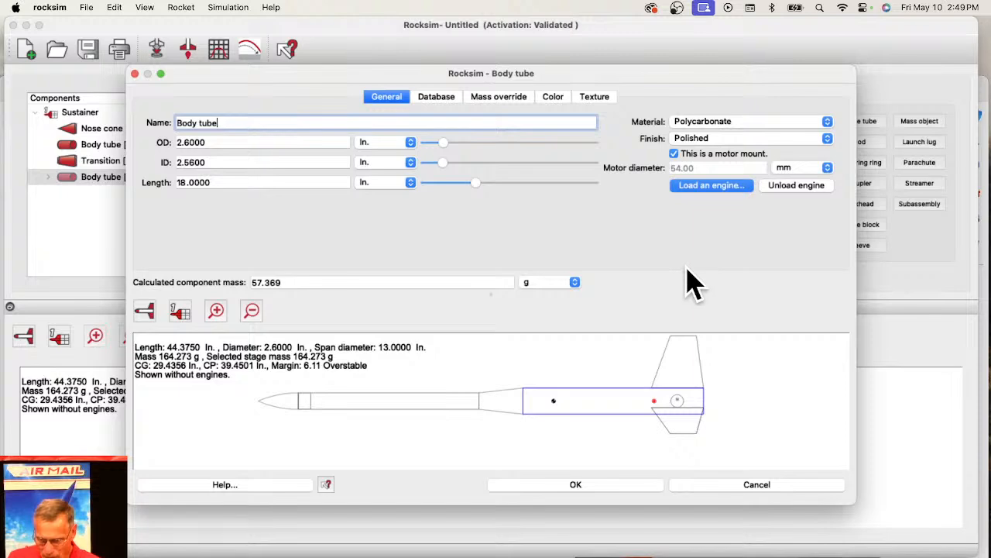
click(713, 186)
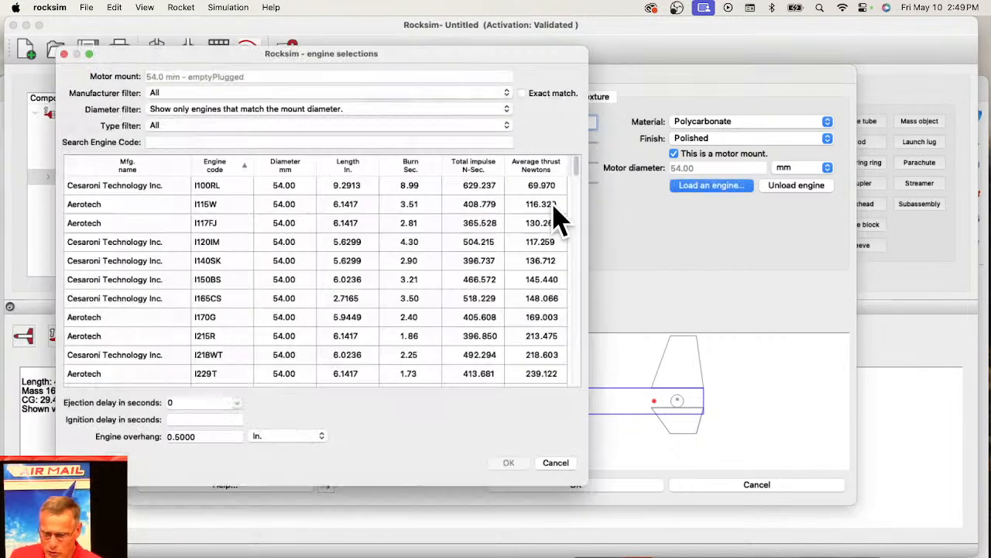
drag(425, 59, 456, 36)
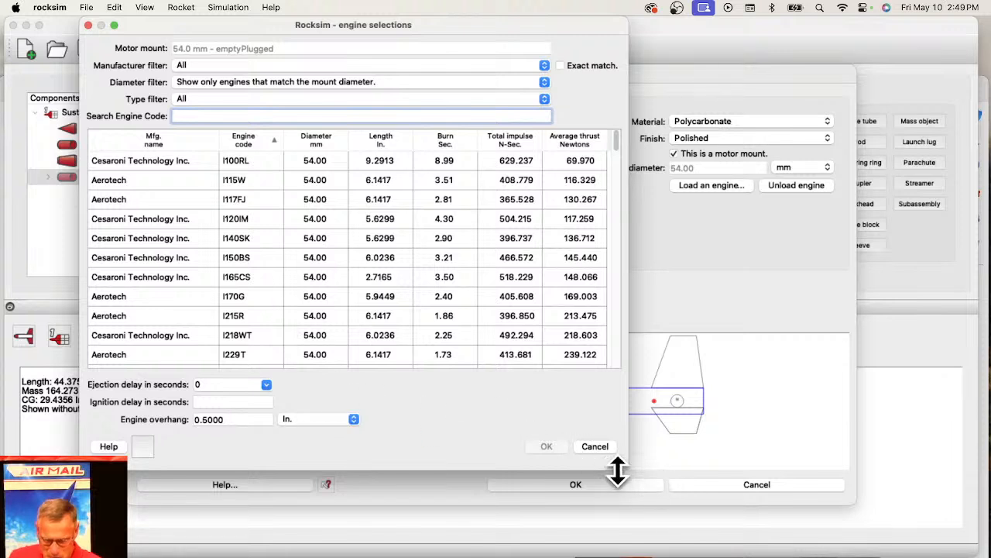
drag(627, 469, 959, 541)
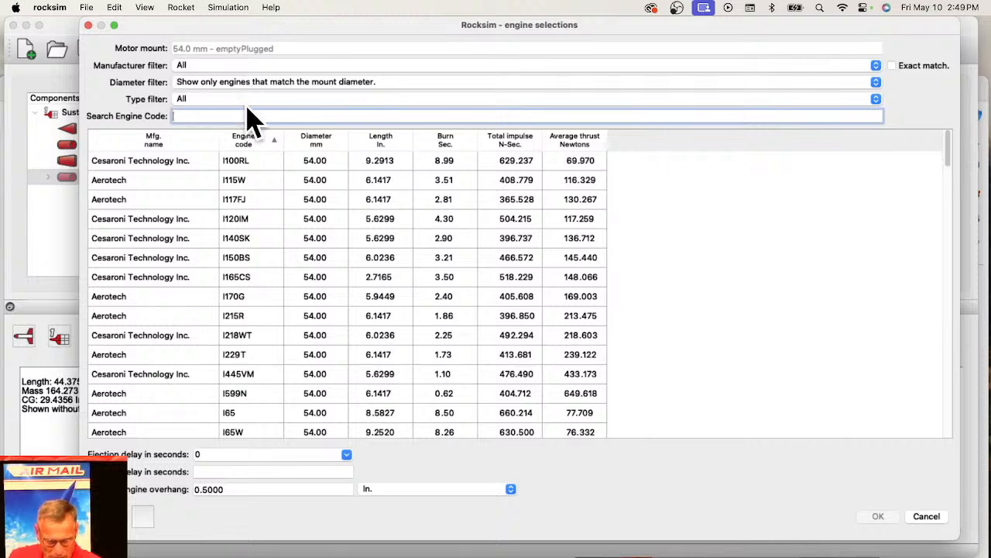
- Examine the matching engines through to the end of the list, and leave the body tube without saving changes
drag(951, 151, 959, 440)
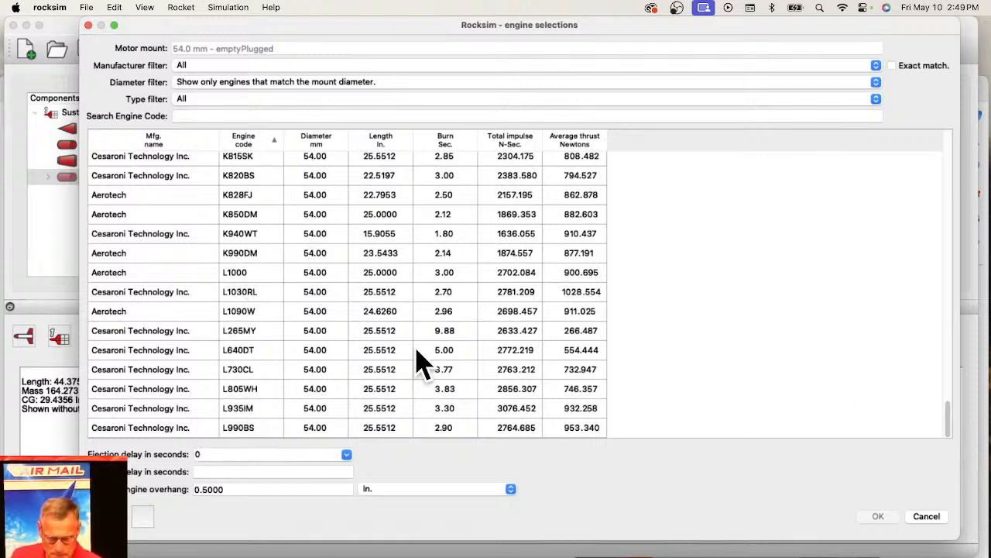
mouse_move(327, 25)
mouse_down()
mouse_move(585, 74)
mouse_move(358, 39)
mouse_move(343, 26)
mouse_up()
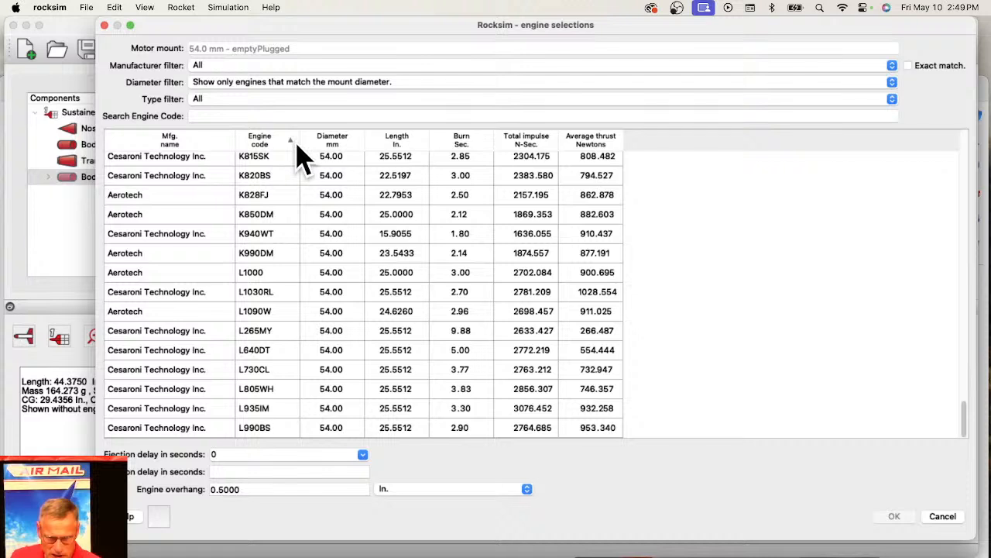
drag(300, 137, 334, 136)
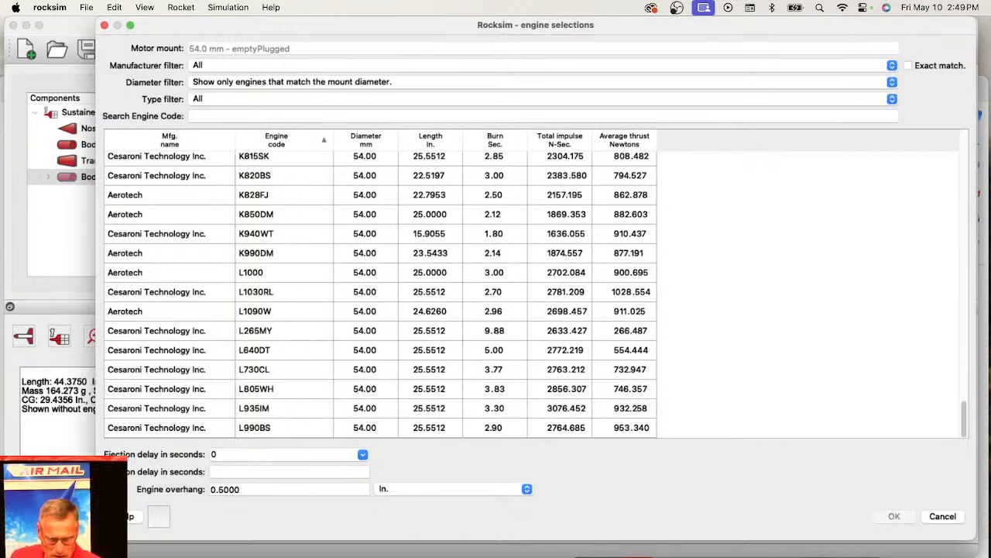
click(933, 516)
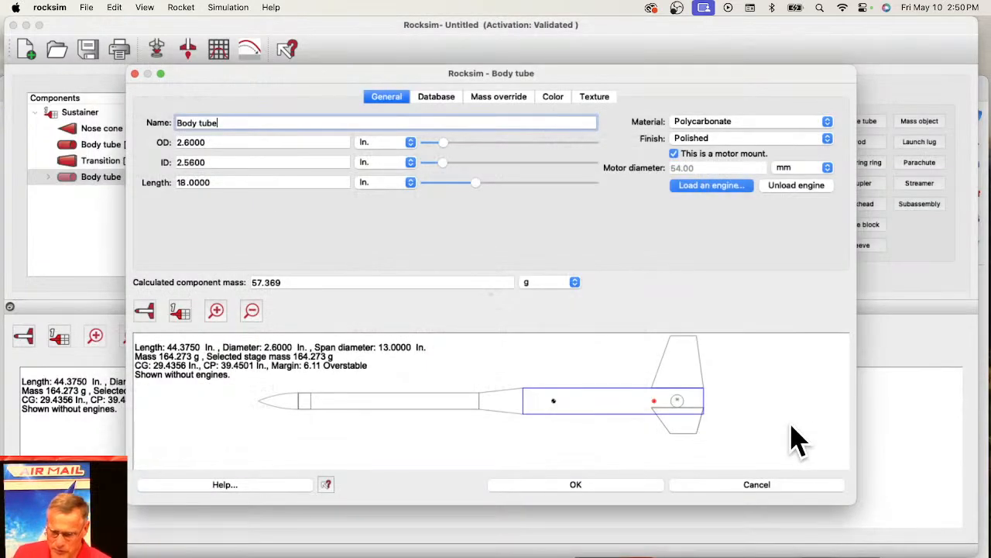
click(748, 487)
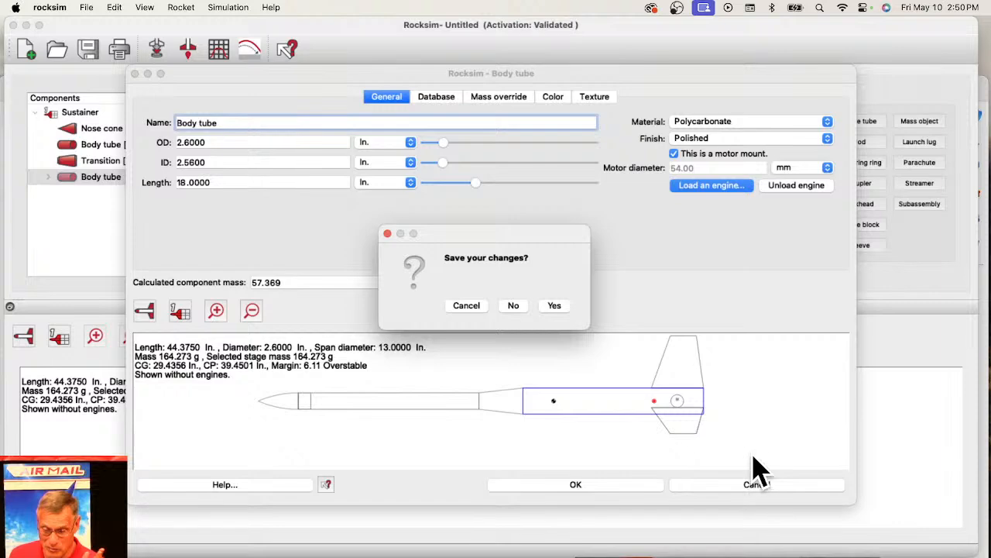
click(519, 306)
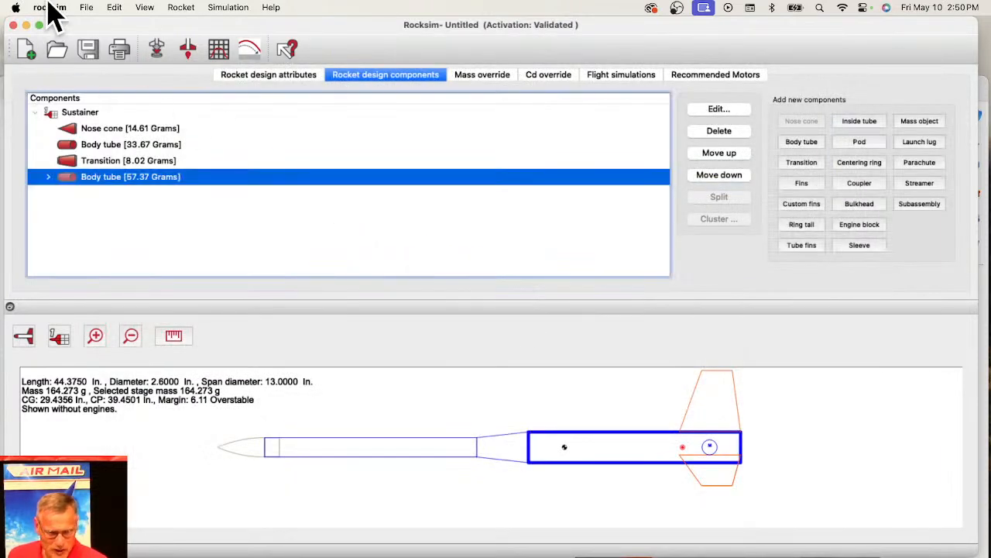
- Open the engine data reload and highlight the full engine data path
click(49, 7)
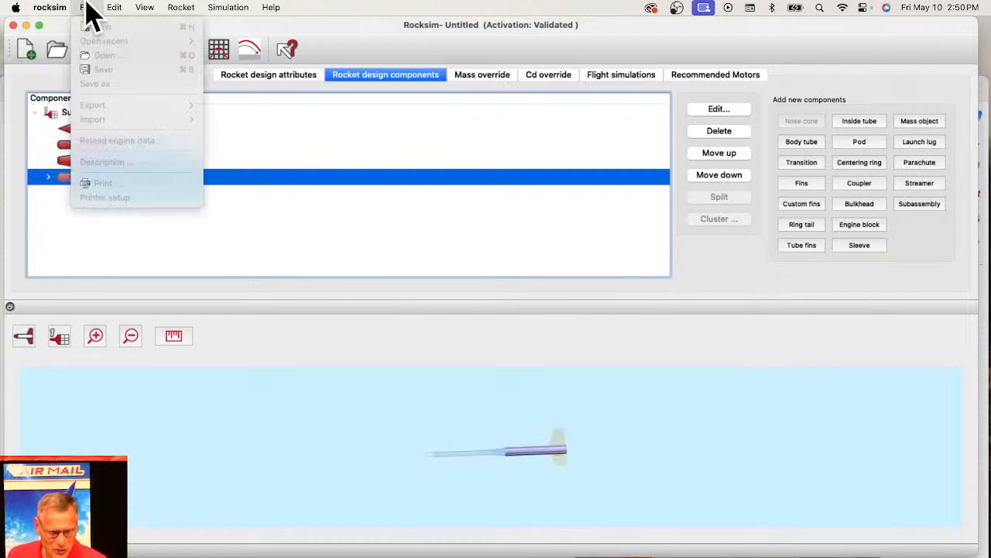
click(89, 7)
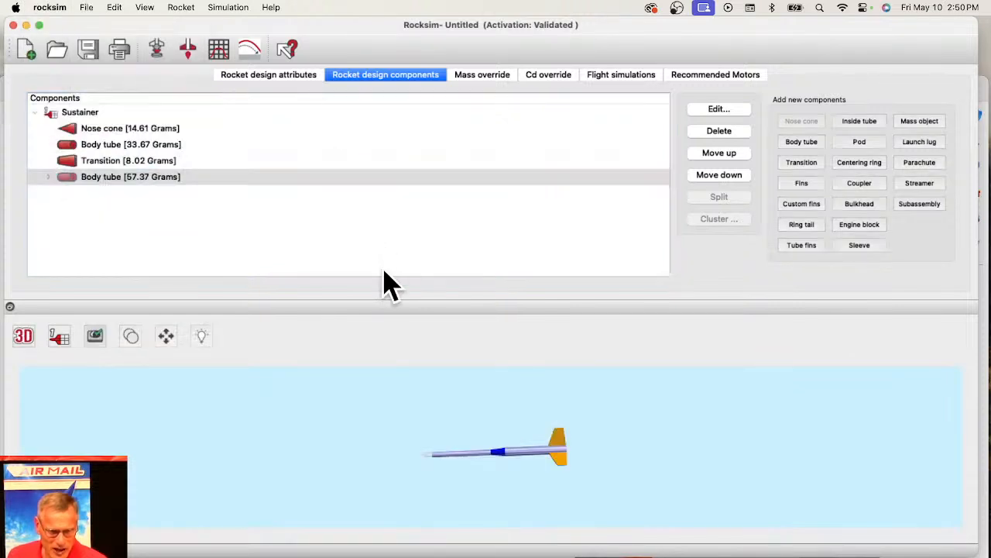
click(86, 8)
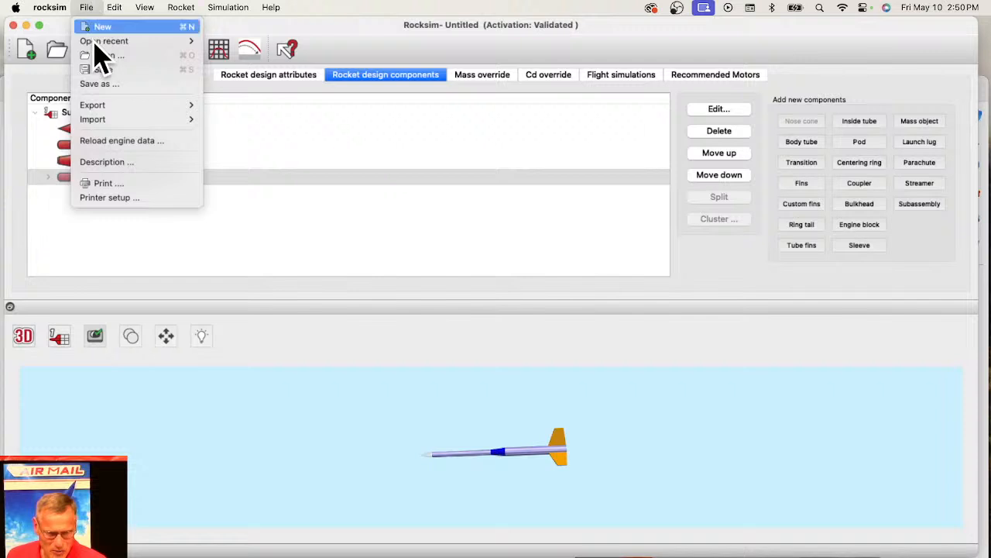
click(99, 142)
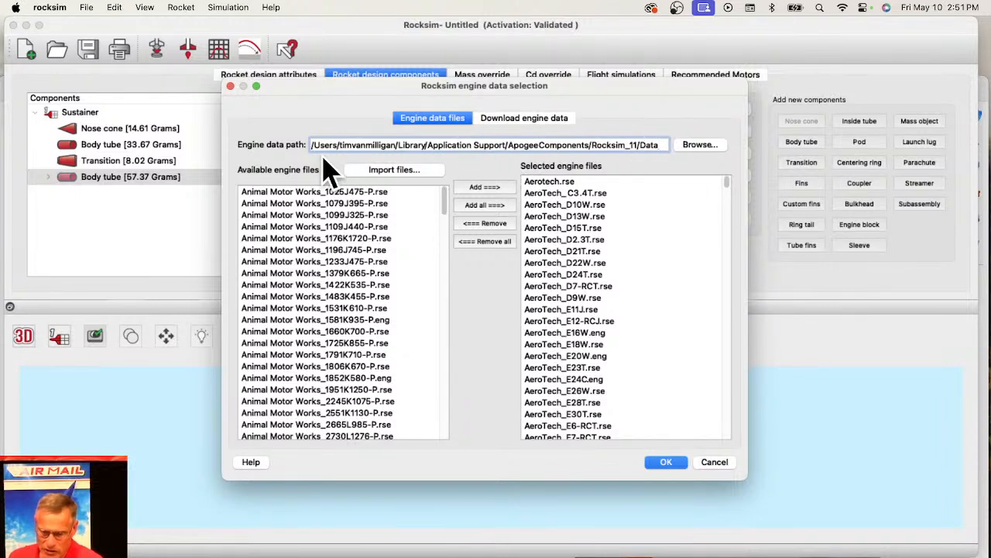
drag(313, 145, 664, 150)
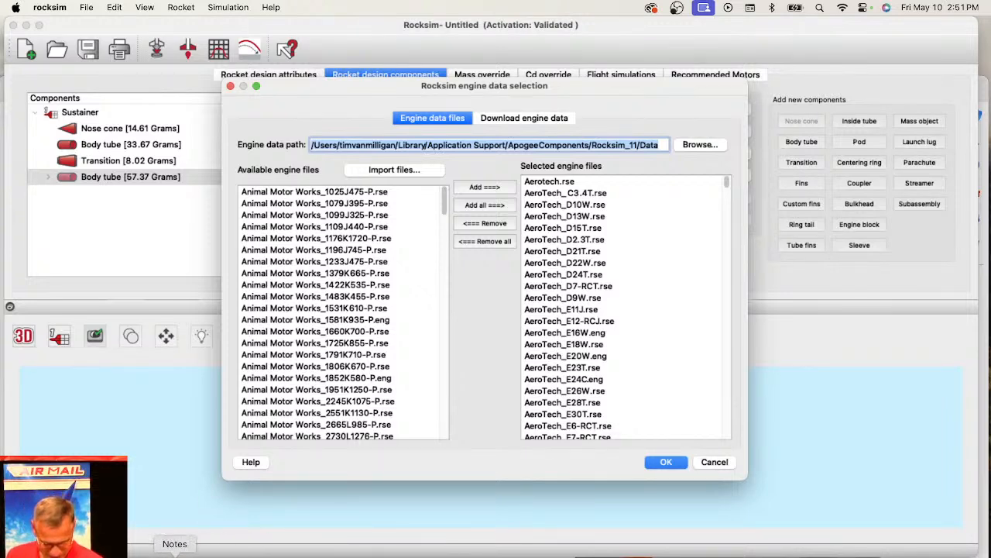
- Switch to Finder and open the hidden user Library folder, keeping the engine data path in view
click(47, 556)
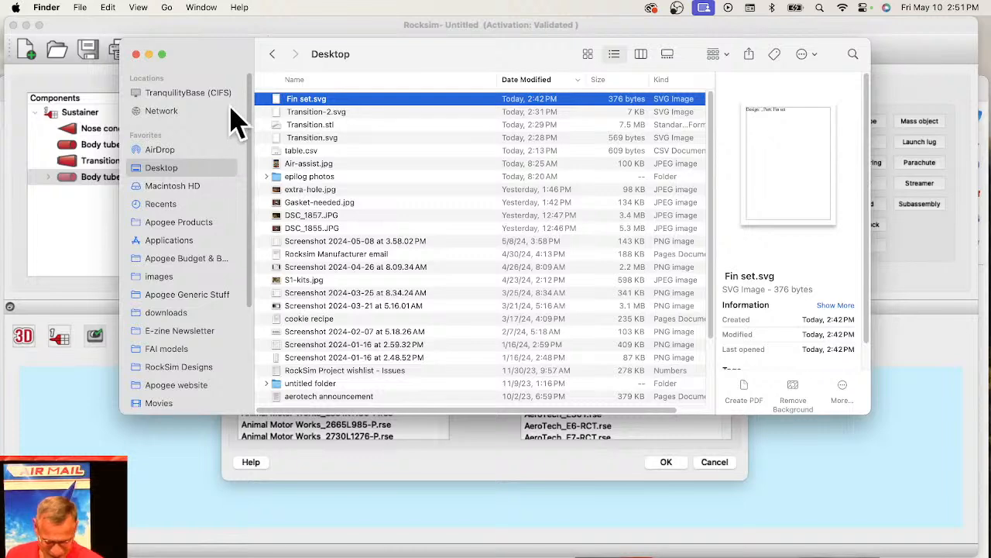
drag(397, 65, 405, 101)
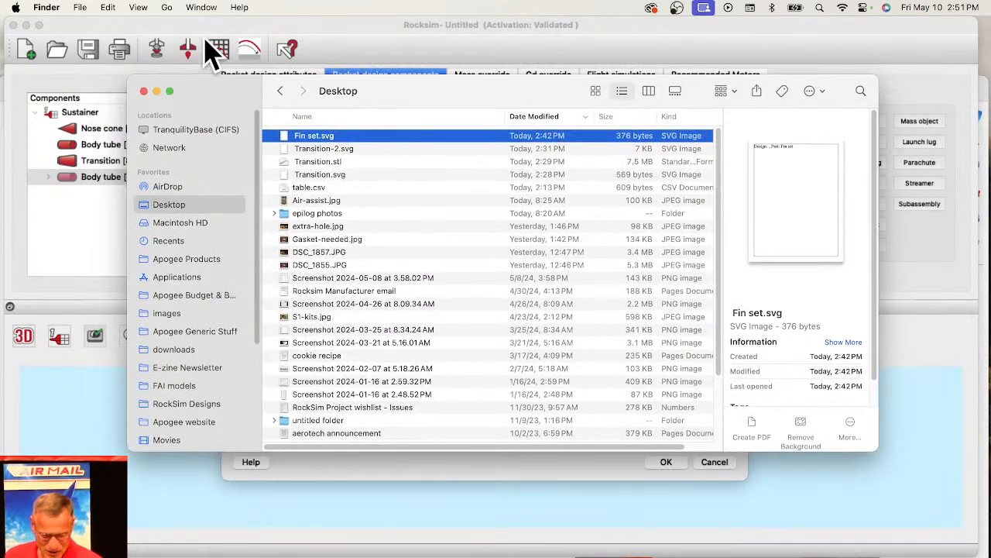
click(166, 8)
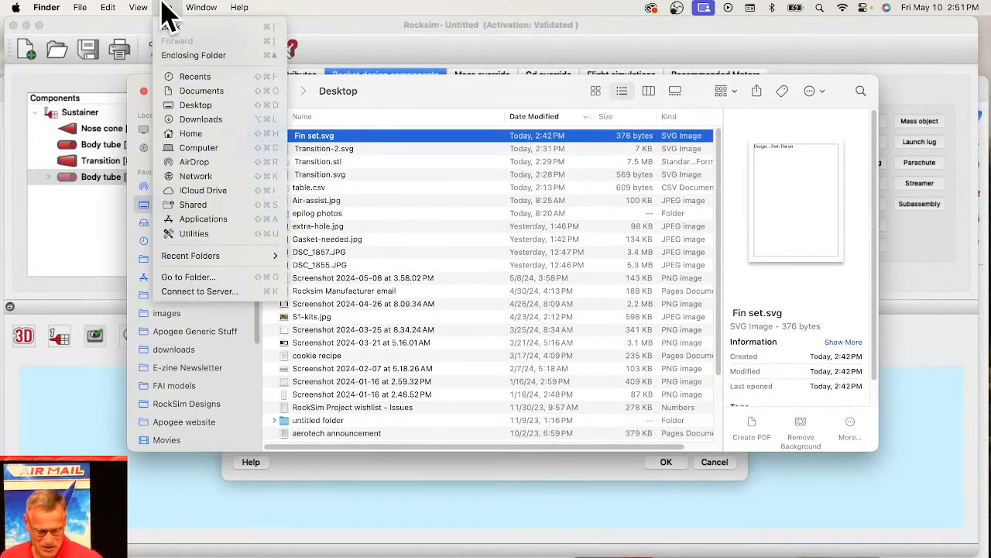
key(alt)
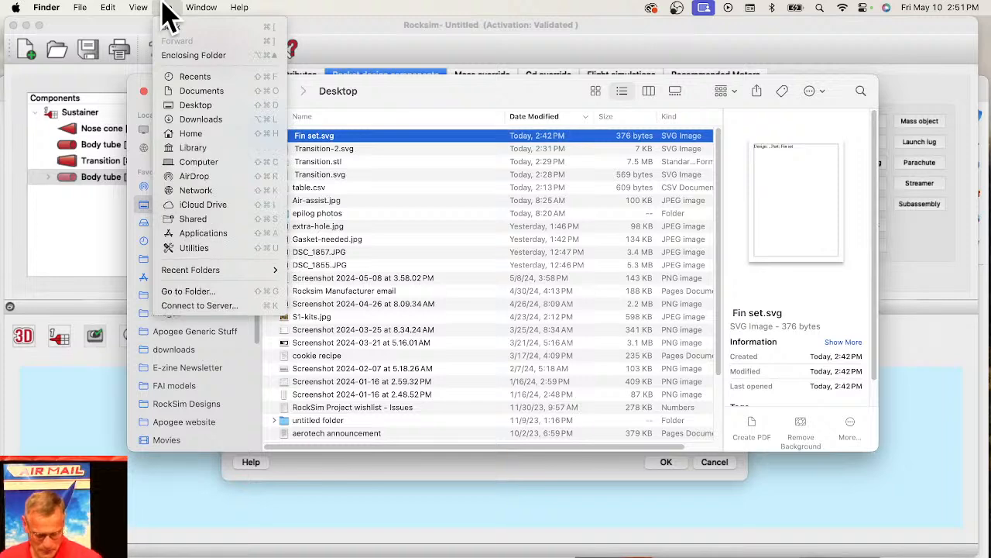
click(194, 148)
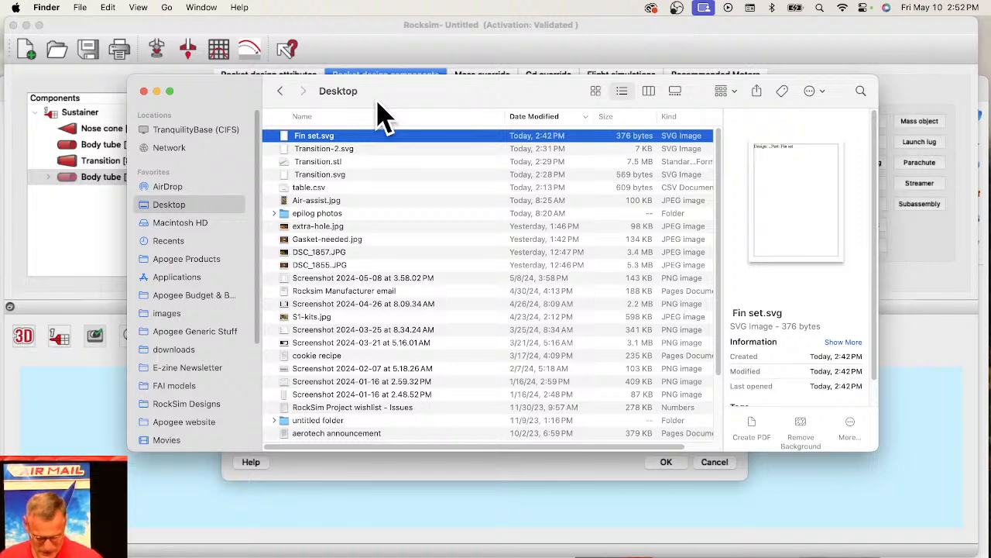
drag(399, 108, 395, 243)
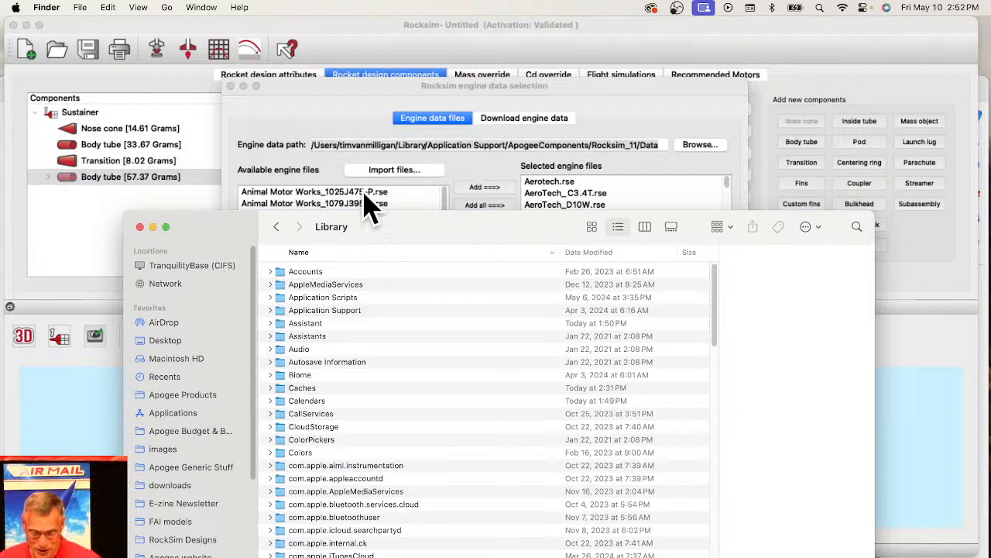
- Open the Data folder inside Application Support, ApogeeComponents, Rocksim_11
double_click(317, 311)
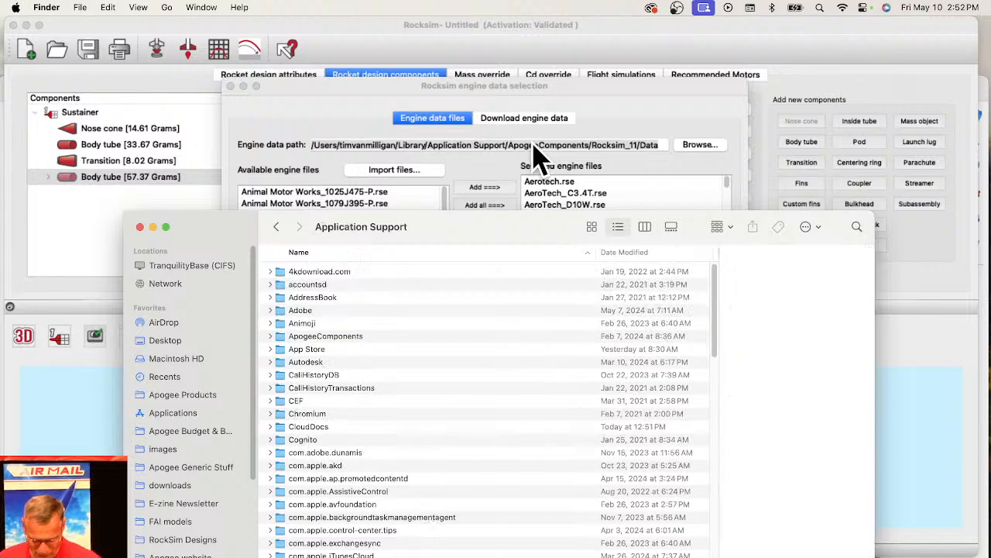
click(308, 339)
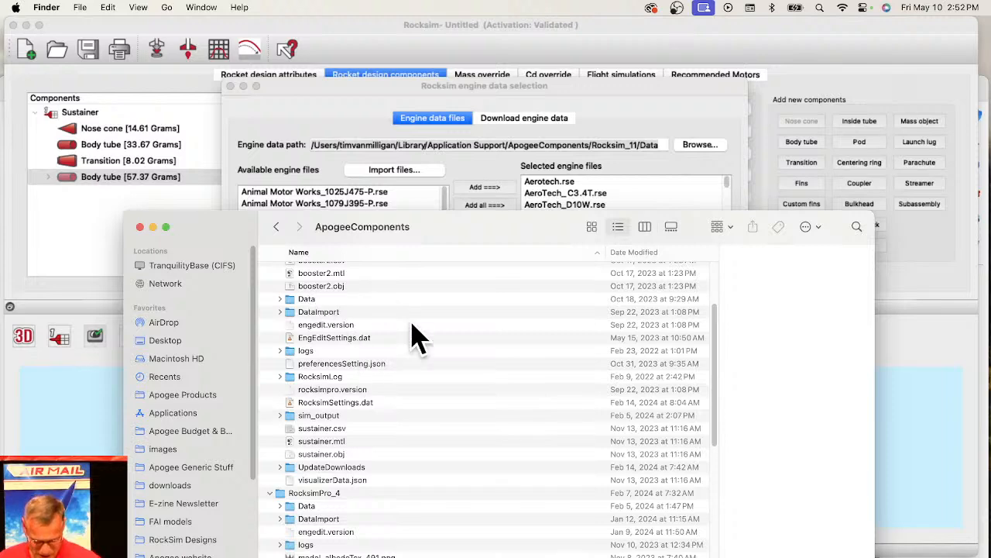
scroll(419, 338, down, 10)
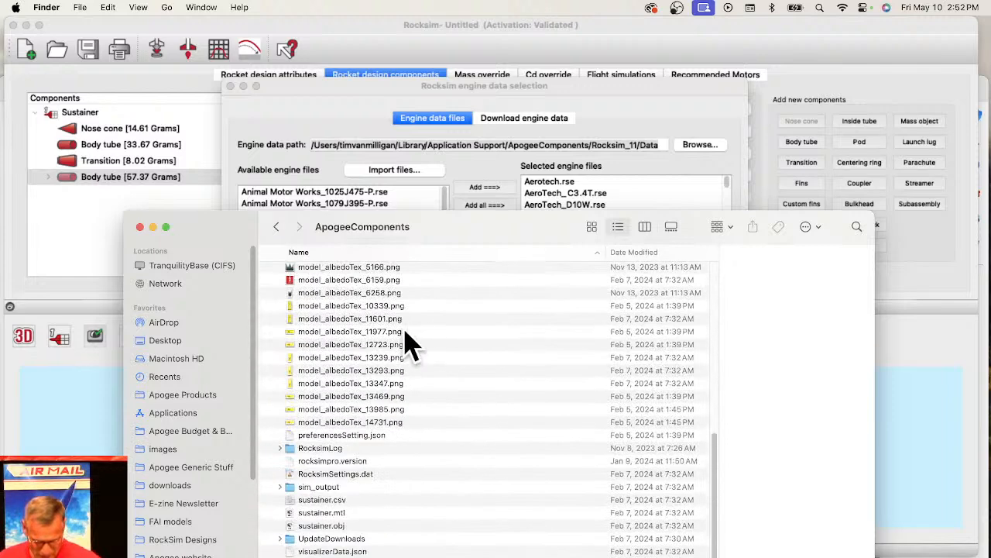
scroll(380, 422, up, 10)
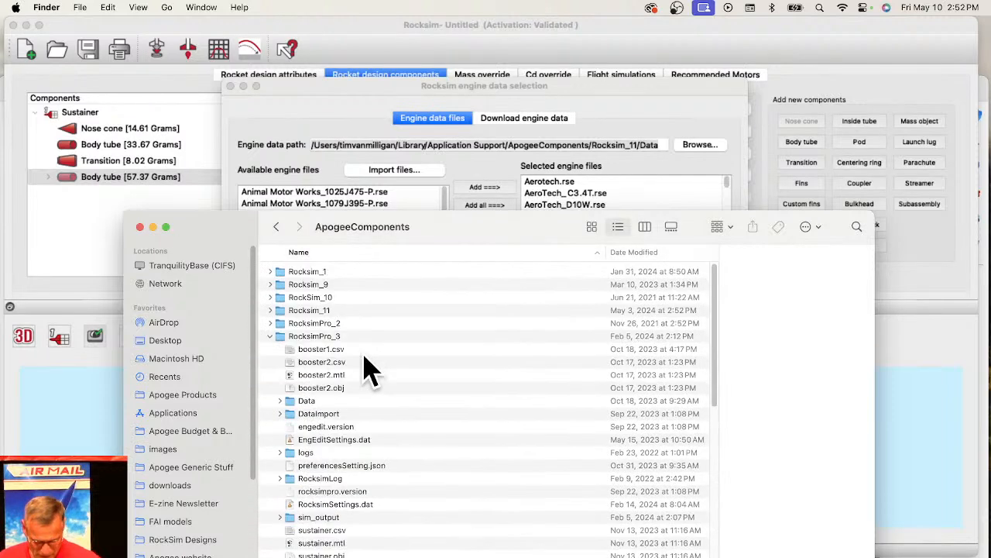
click(310, 312)
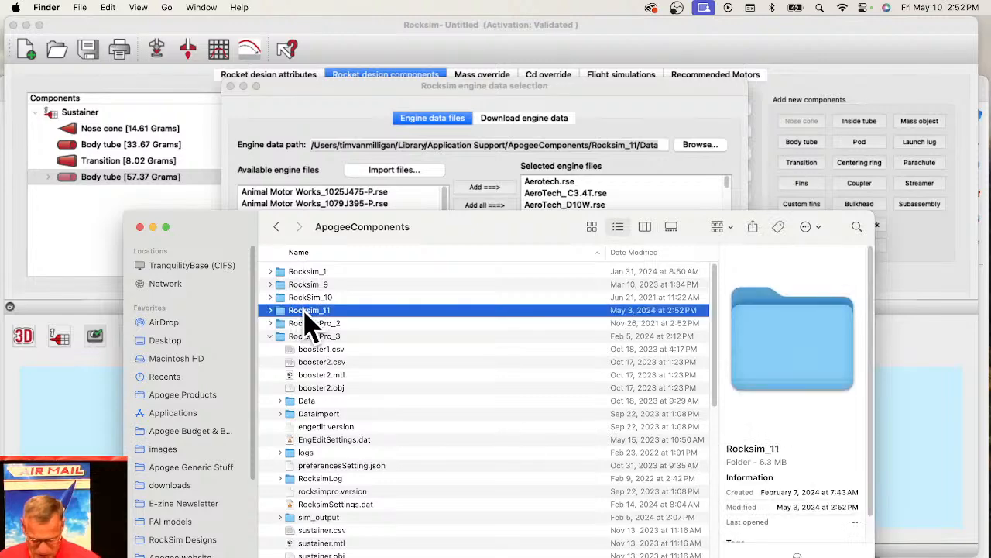
double_click(310, 312)
click(295, 272)
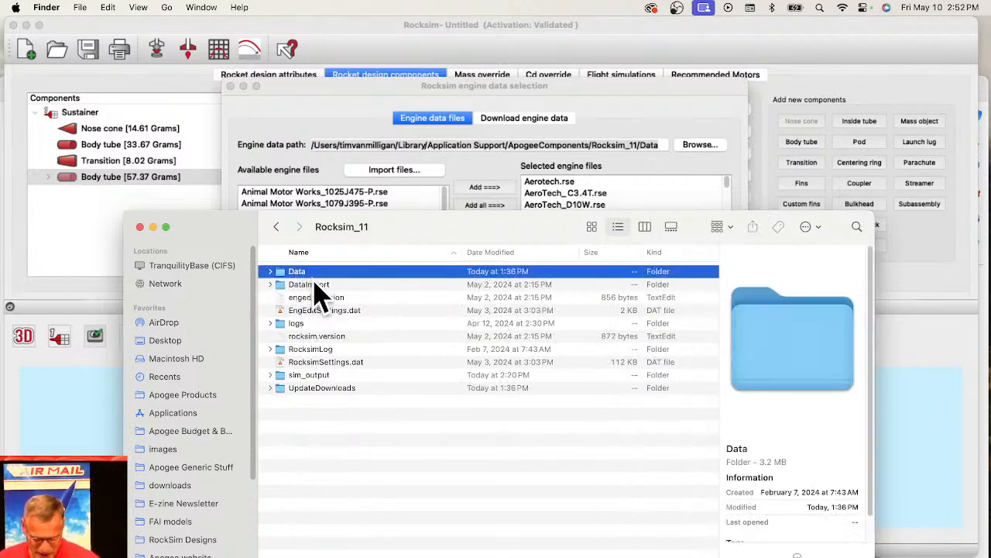
double_click(314, 277)
- Enlarge the Data folder window and examine the AeroTech engine files stored in it
drag(390, 222, 385, 30)
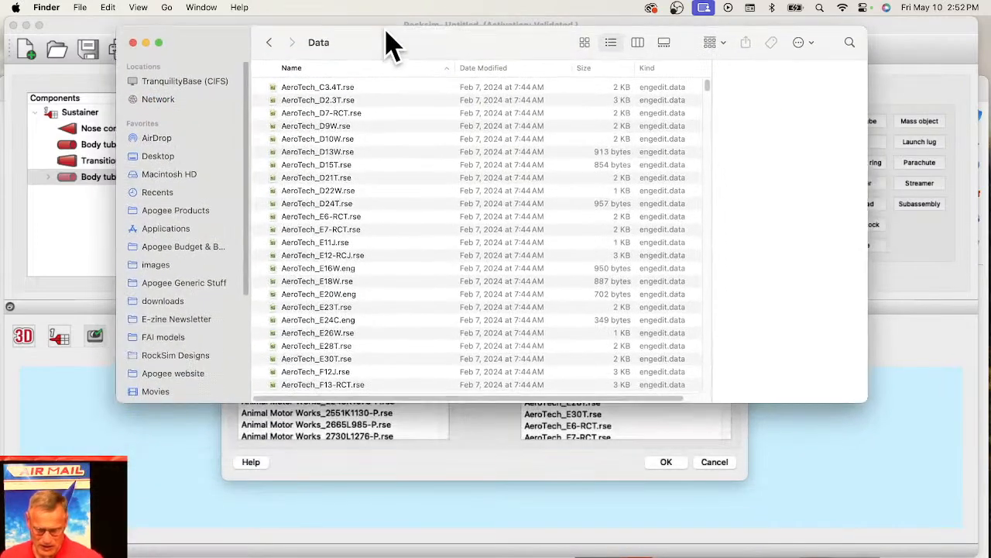
drag(854, 401, 878, 555)
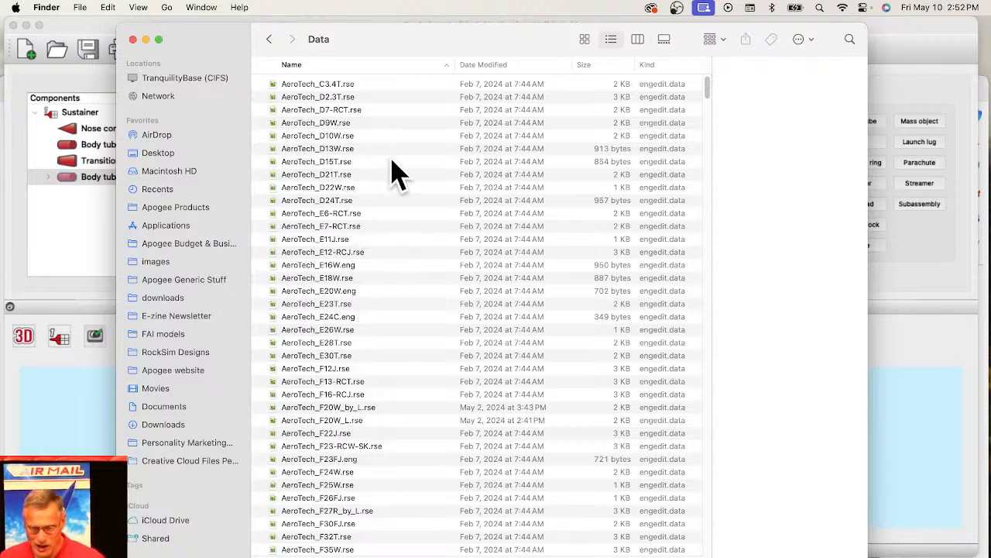
scroll(409, 266, down, 10)
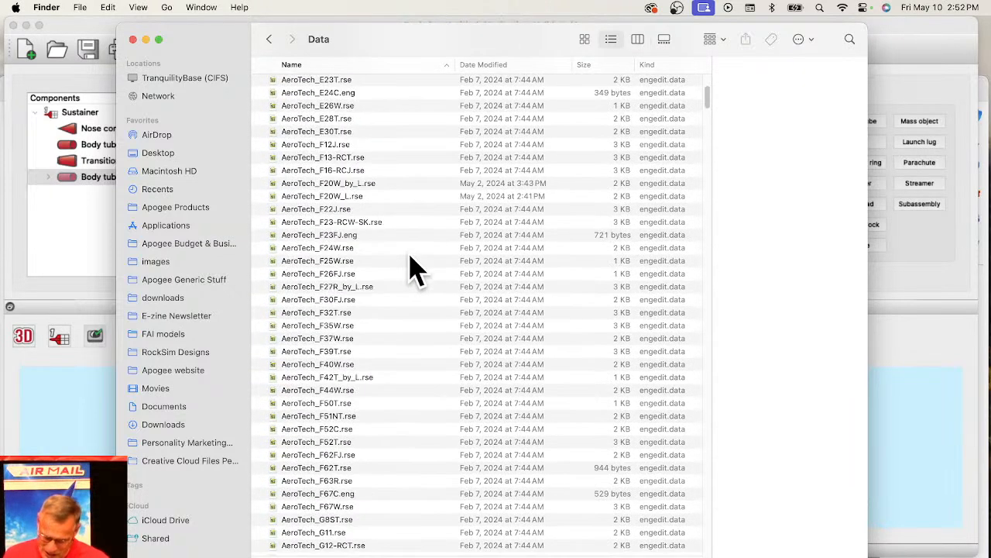
scroll(409, 263, down, 12)
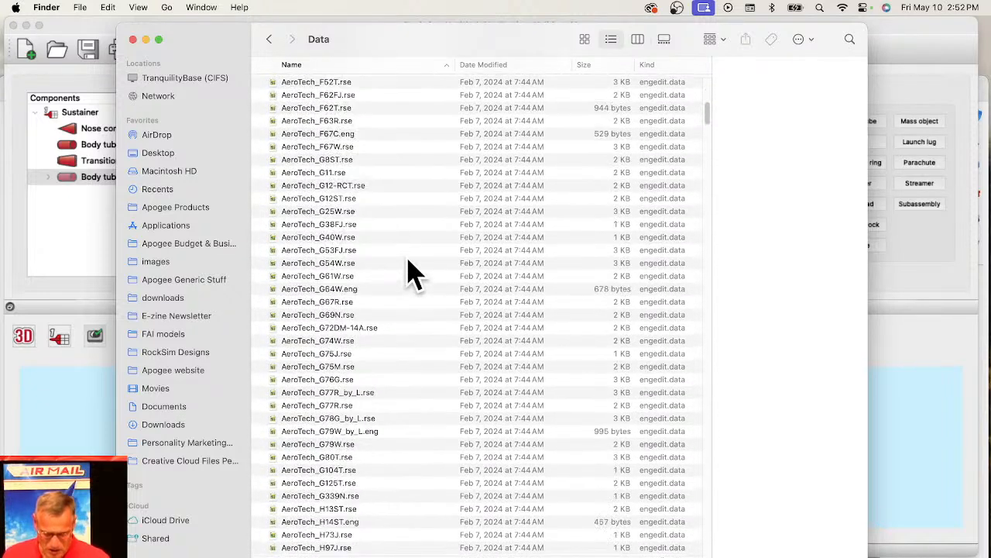
scroll(415, 273, down, 15)
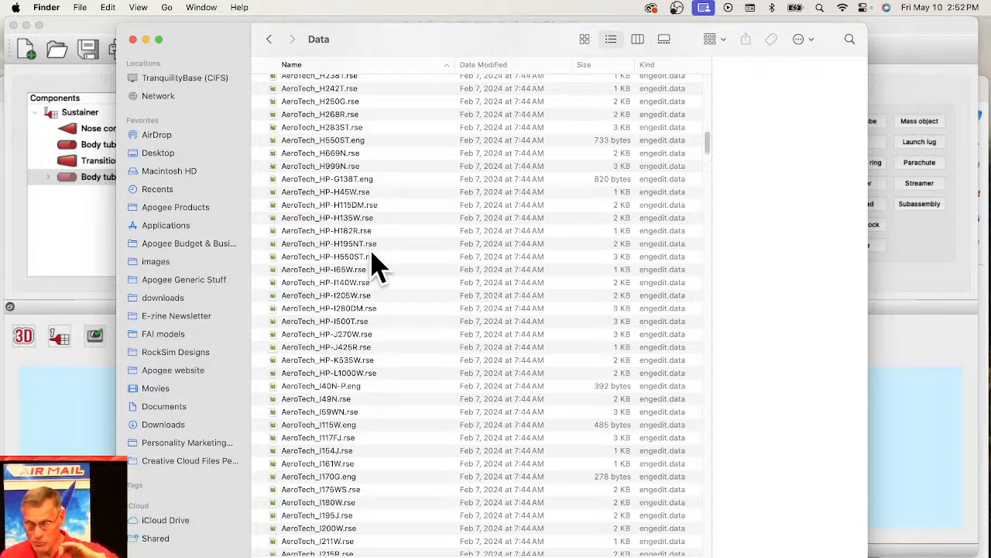
scroll(388, 317, down, 15)
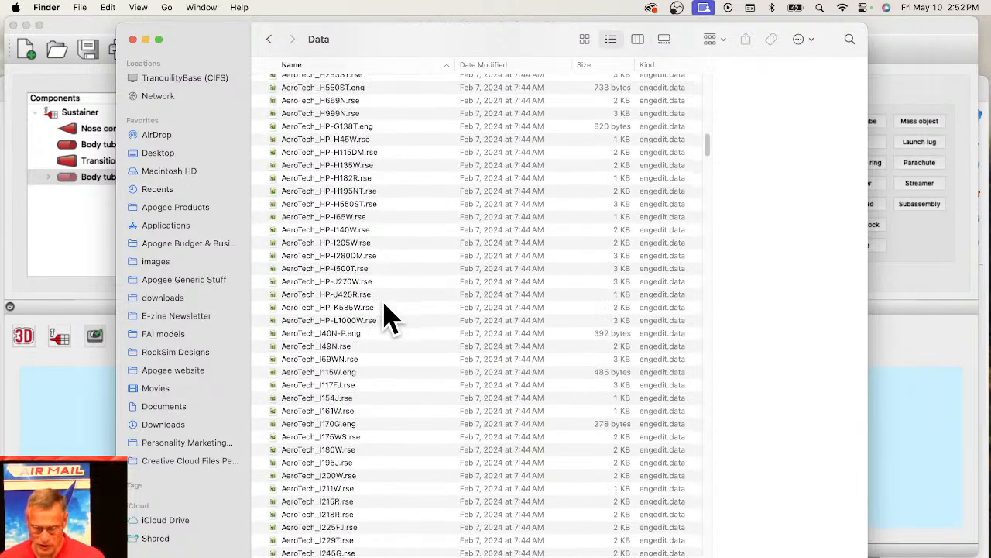
scroll(387, 317, down, 10)
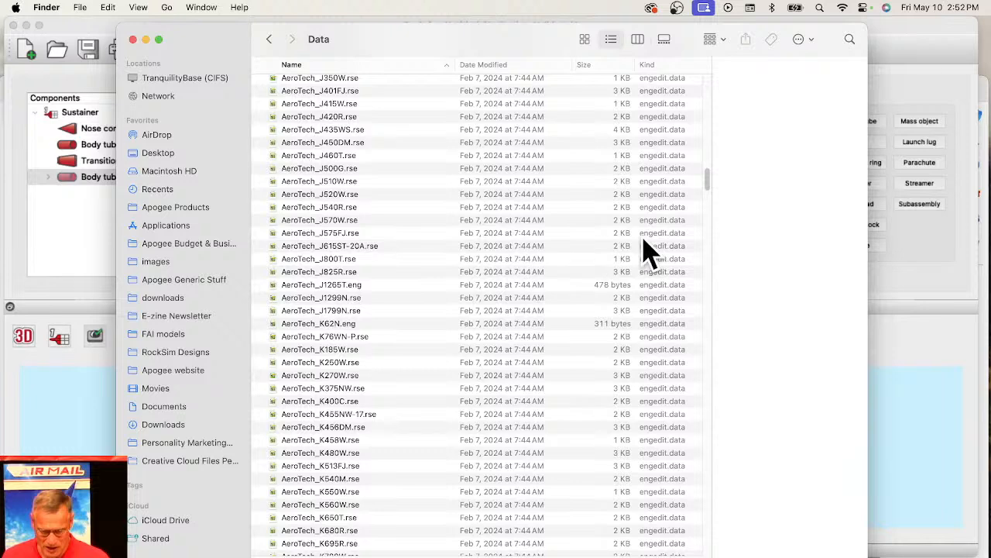
- Find the Apogee.rse engine file in the Data folder and select it to view its file information
drag(707, 186, 712, 253)
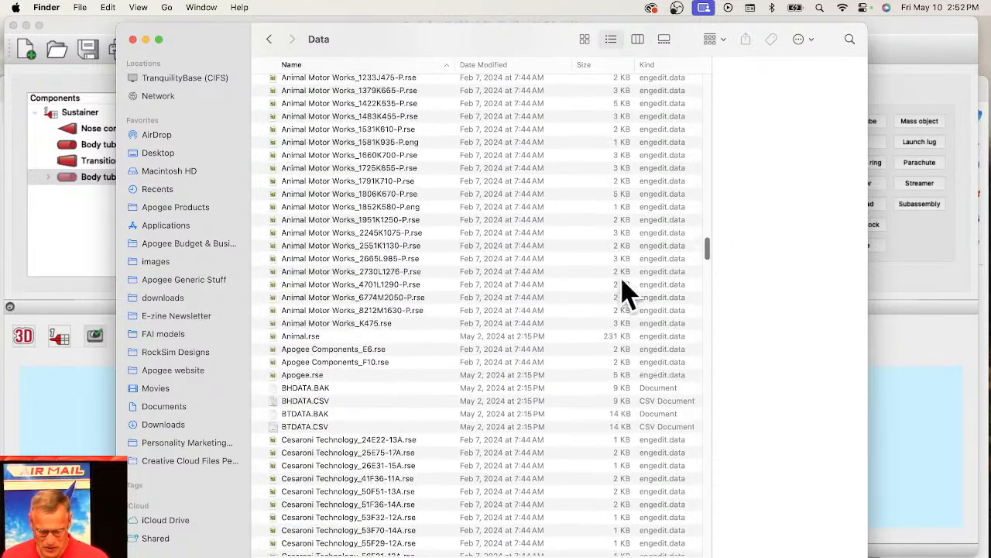
click(294, 376)
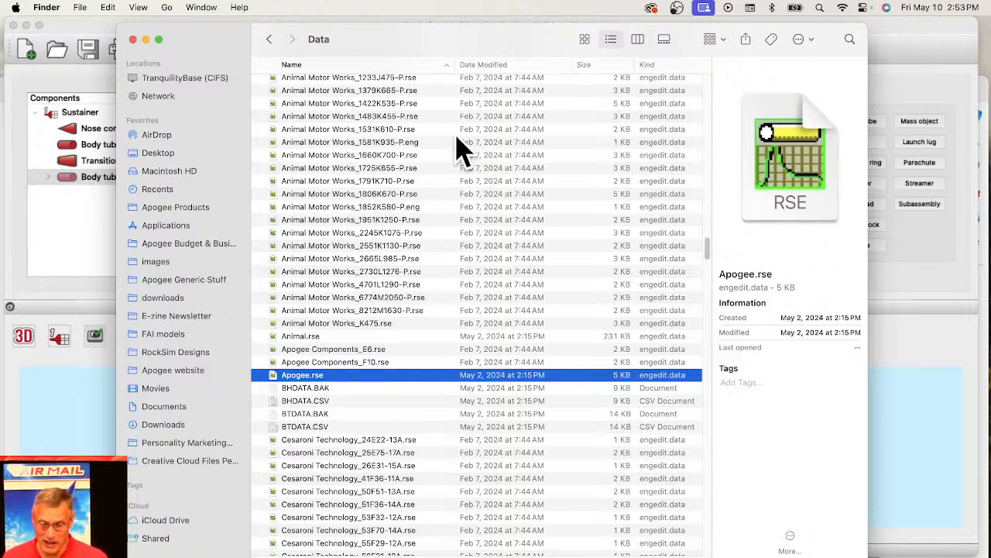
scroll(427, 140, down, 1)
scroll(418, 271, up, 3)
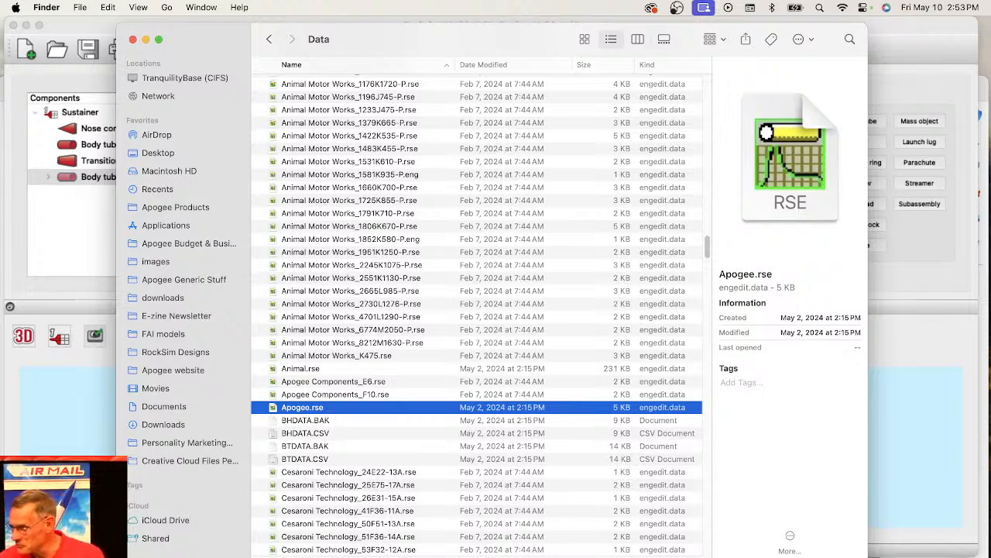
- Close the Data folder window and cancel the engine data selection dialog
key(super+Tab)
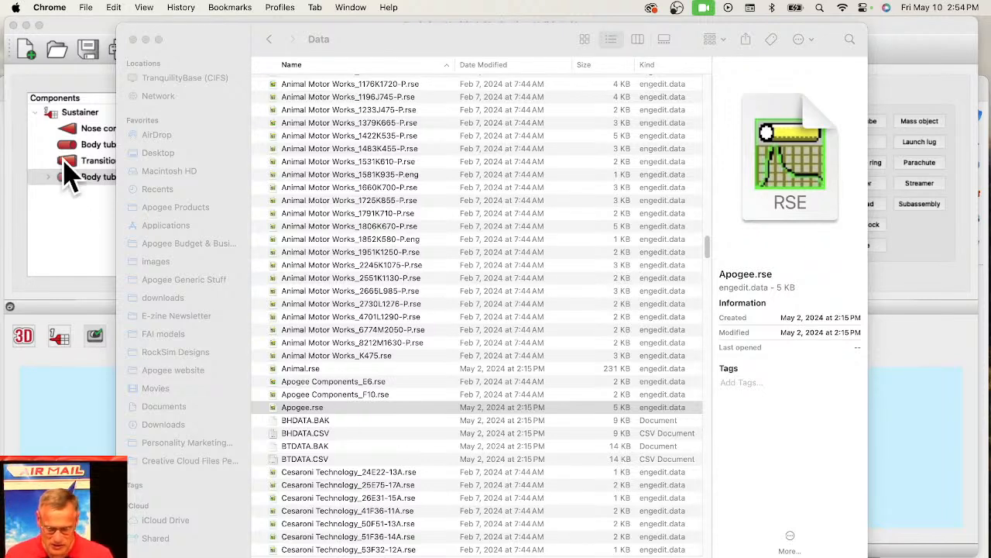
click(132, 39)
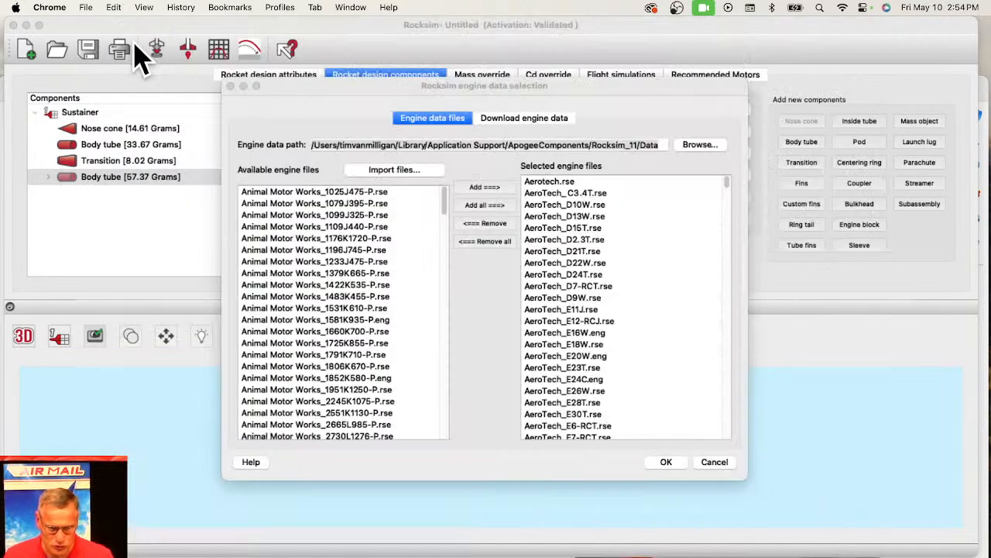
click(714, 465)
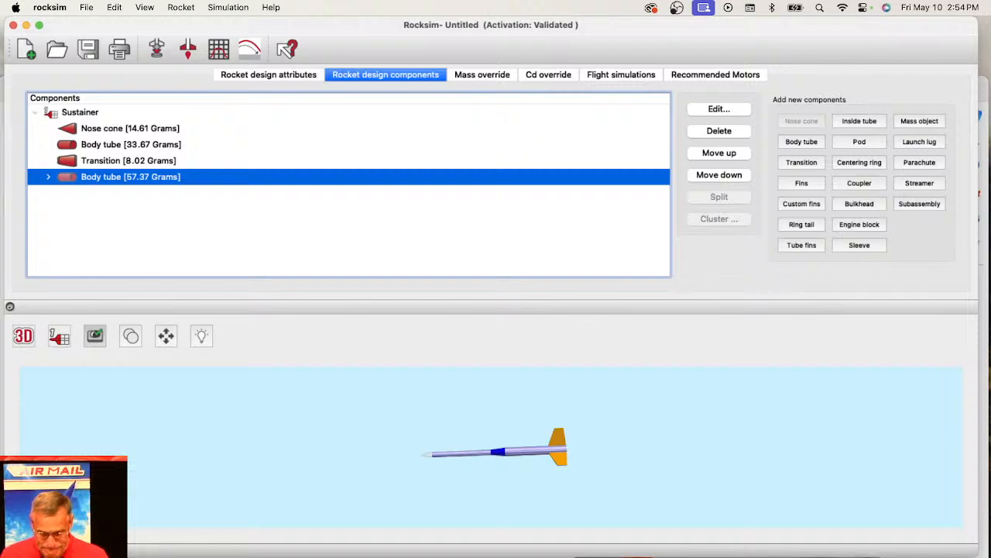
- Switch to Microsoft Edge, look through the AirTag search results, and move the browser window up to show more of the page
key(super+Tab)
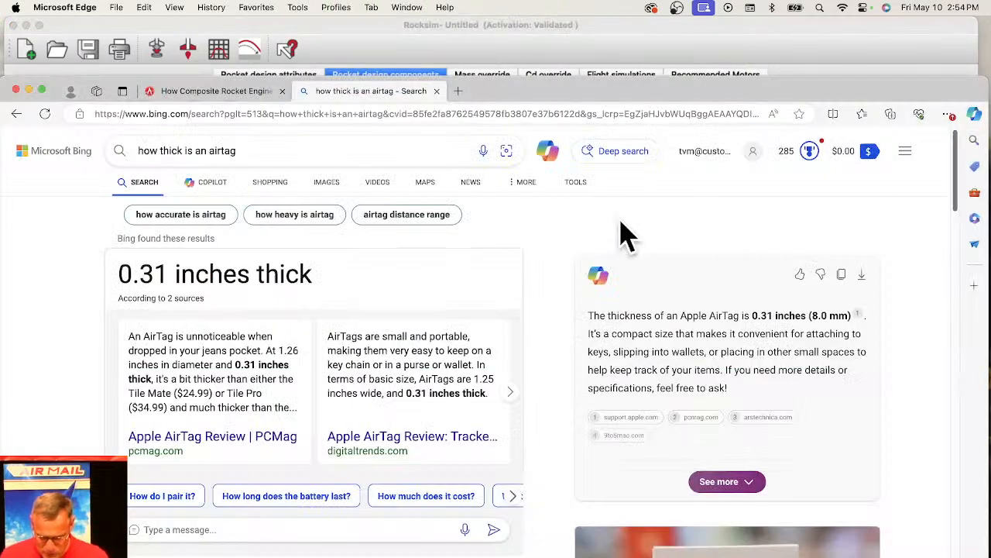
scroll(860, 380, down, 2)
scroll(856, 388, down, 3)
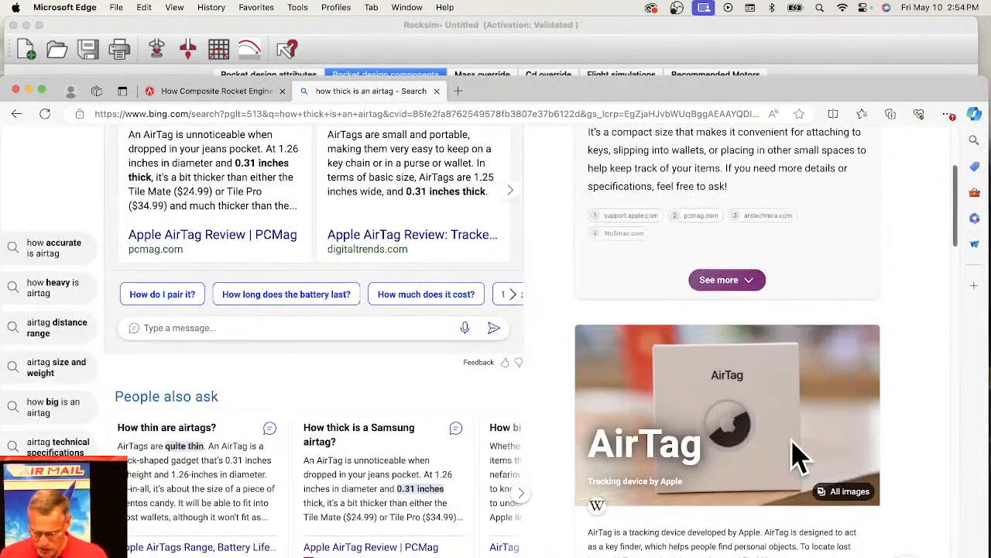
scroll(737, 428, down, 1)
scroll(852, 465, down, 5)
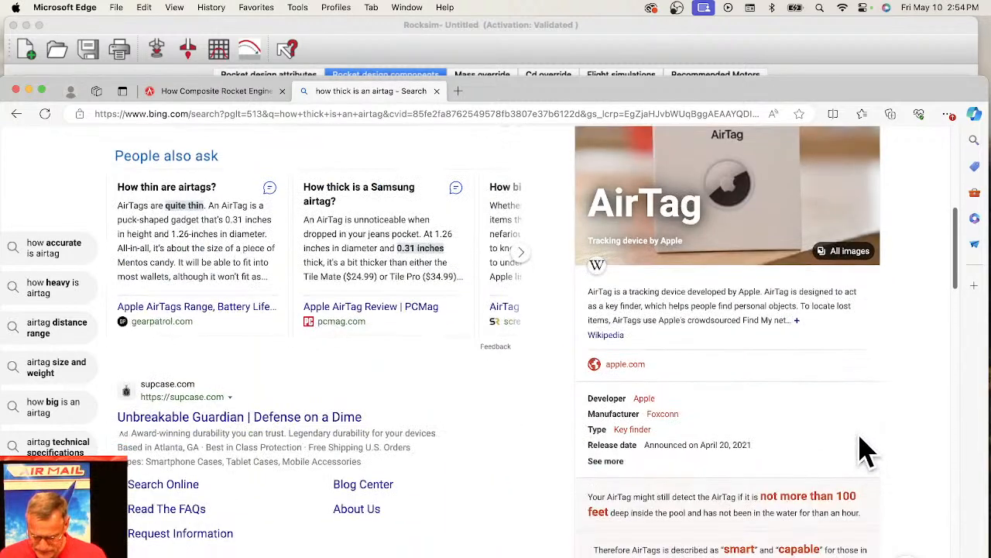
mouse_move(683, 518)
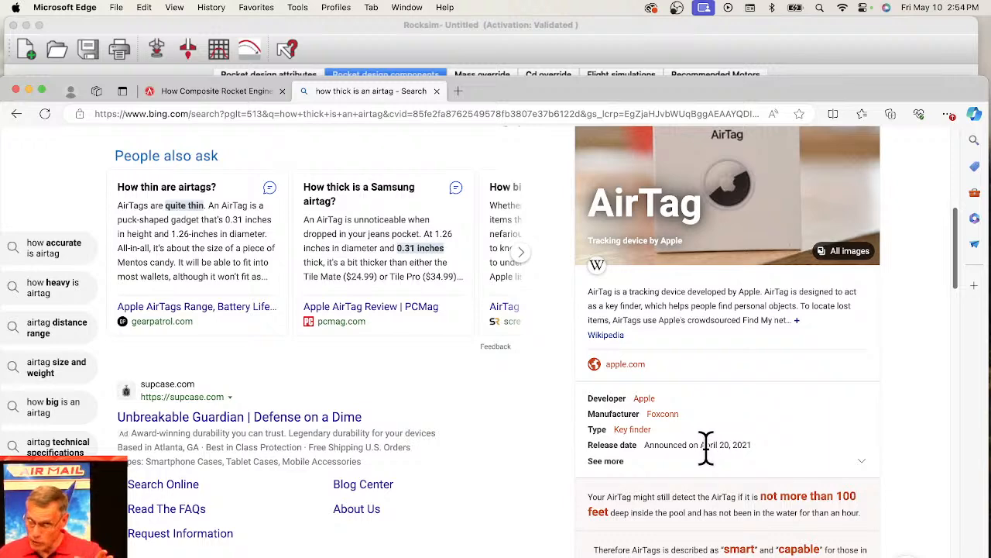
drag(545, 92, 547, 34)
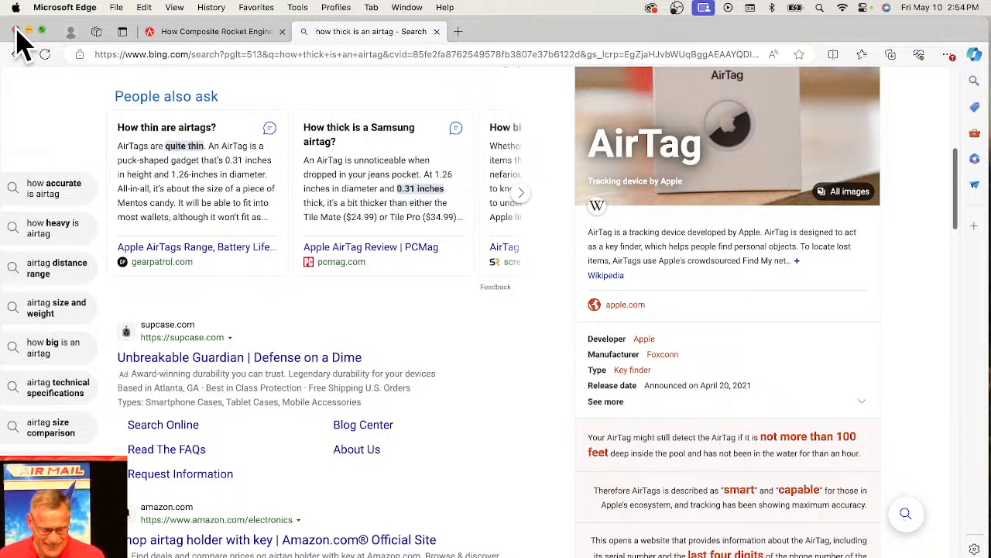
- Bring up the open How Composite Rocket Engines Work page and highlight the store address in its contact section
click(247, 55)
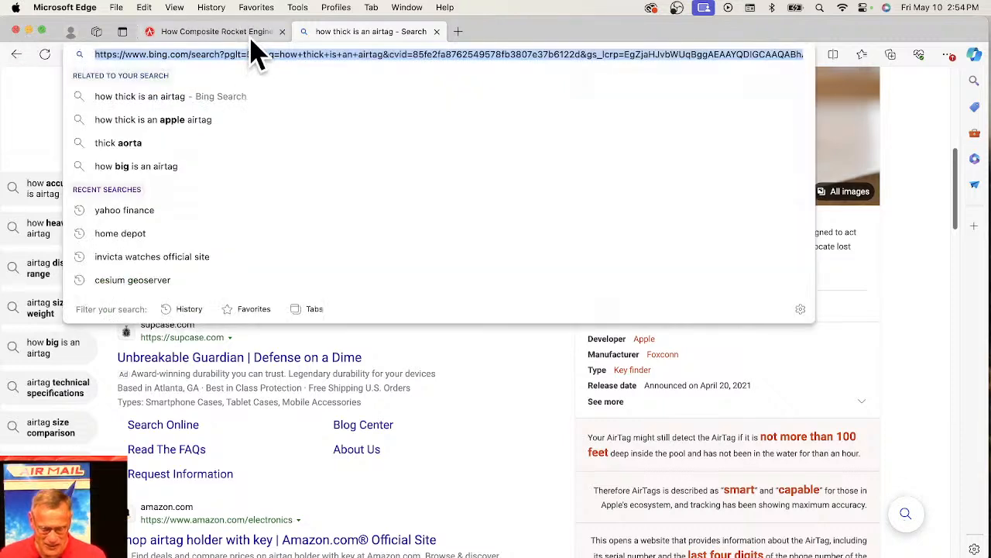
click(251, 37)
scroll(858, 411, down, 5)
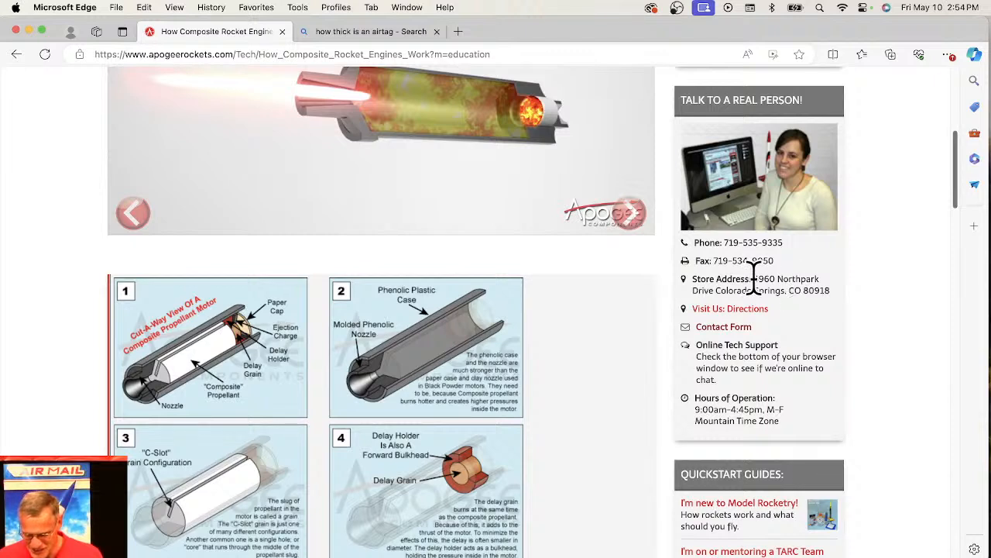
drag(753, 279, 844, 310)
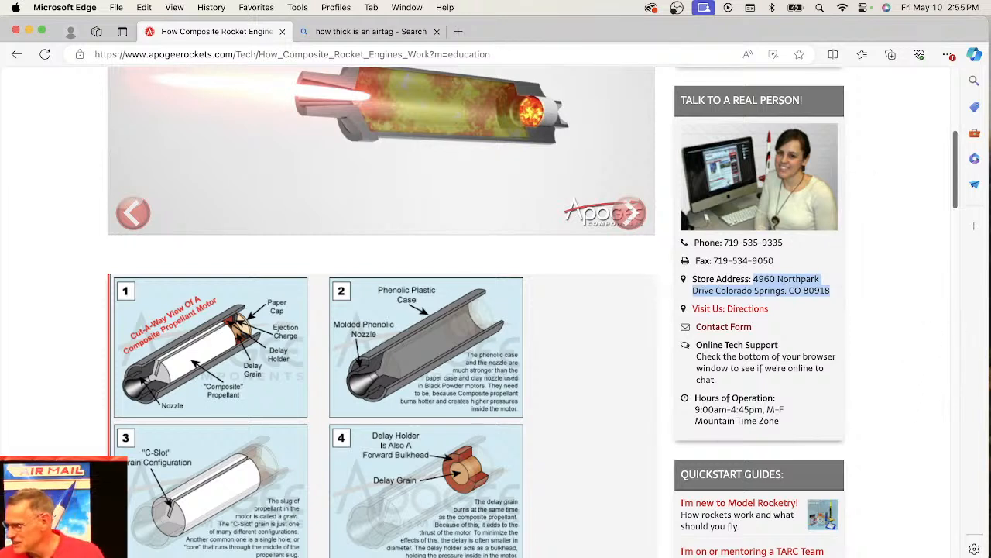
- Try to open the related article on how black-powder propellant rocket motors work, and return to the composite engines page
scroll(496, 244, up, 3)
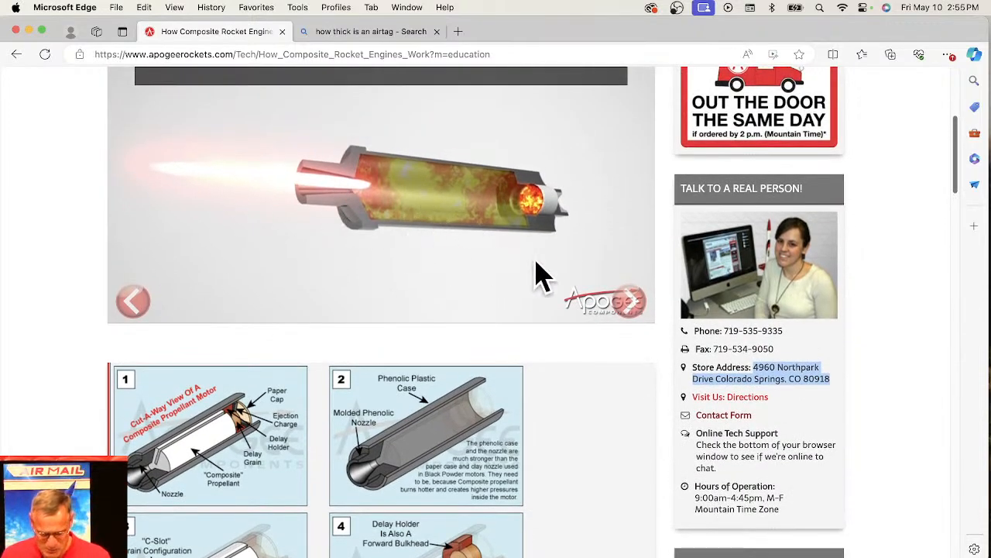
scroll(537, 274, up, 3)
scroll(598, 349, down, 15)
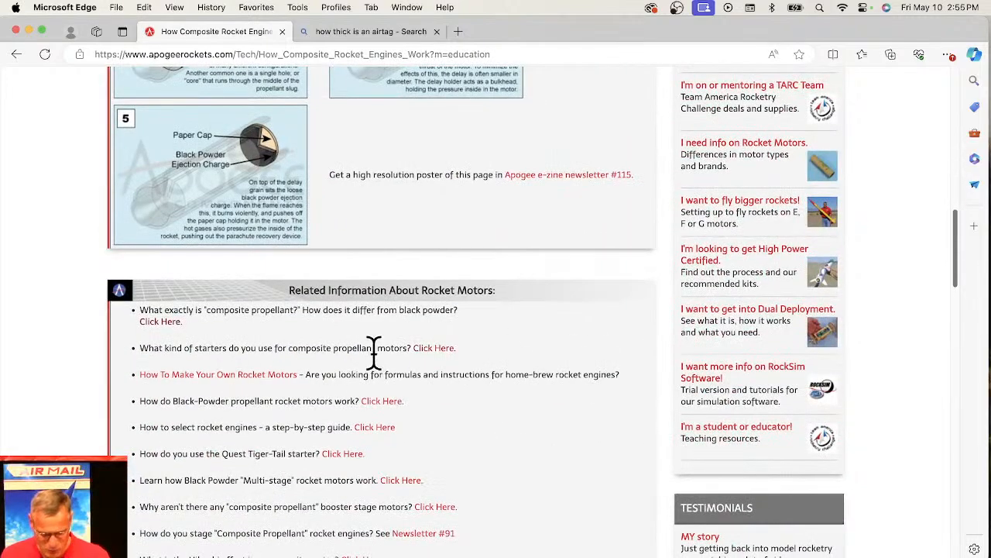
scroll(438, 372, down, 1)
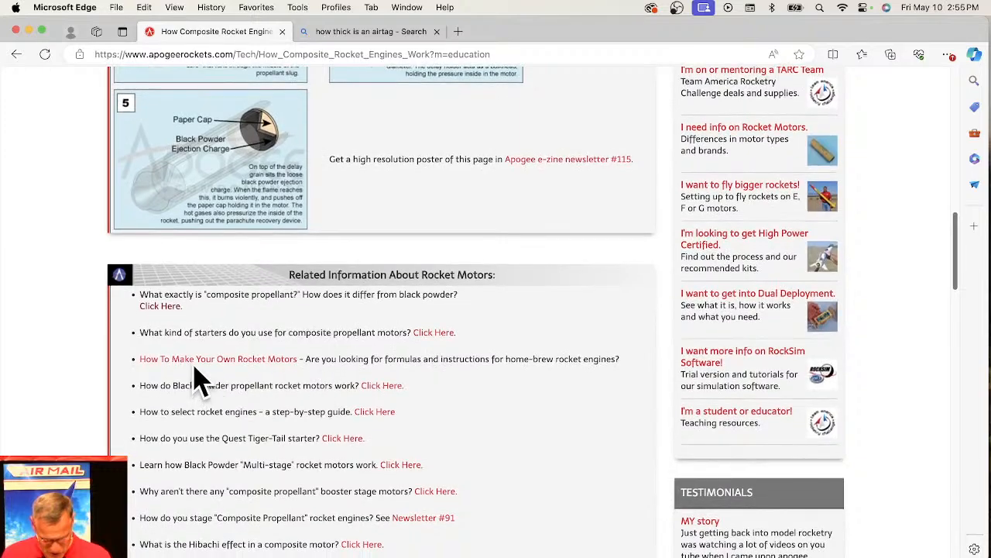
scroll(449, 343, down, 1)
scroll(450, 343, down, 3)
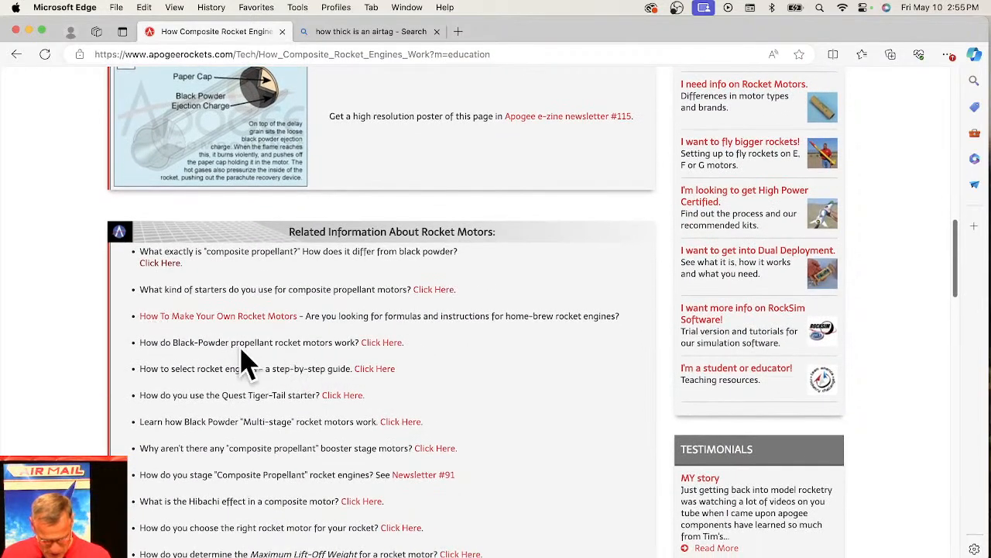
click(382, 344)
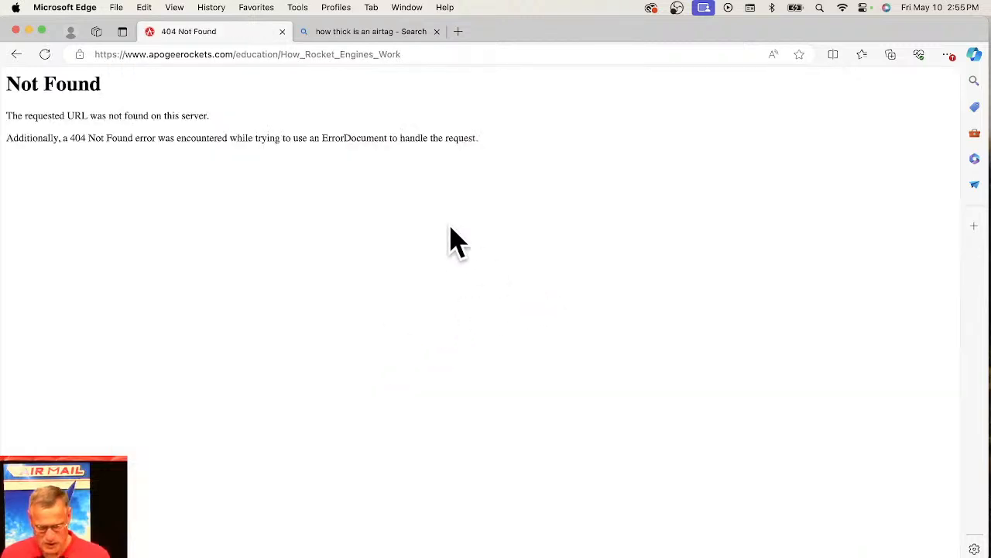
click(16, 55)
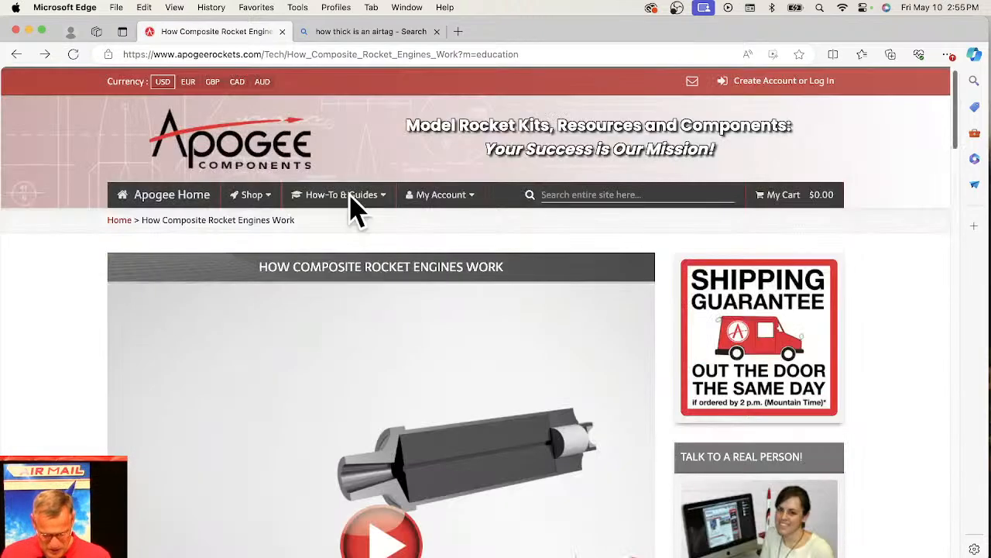
- Open the How Rocket Engines Work page from the rocketry technical information pages and start its animation
mouse_move(352, 205)
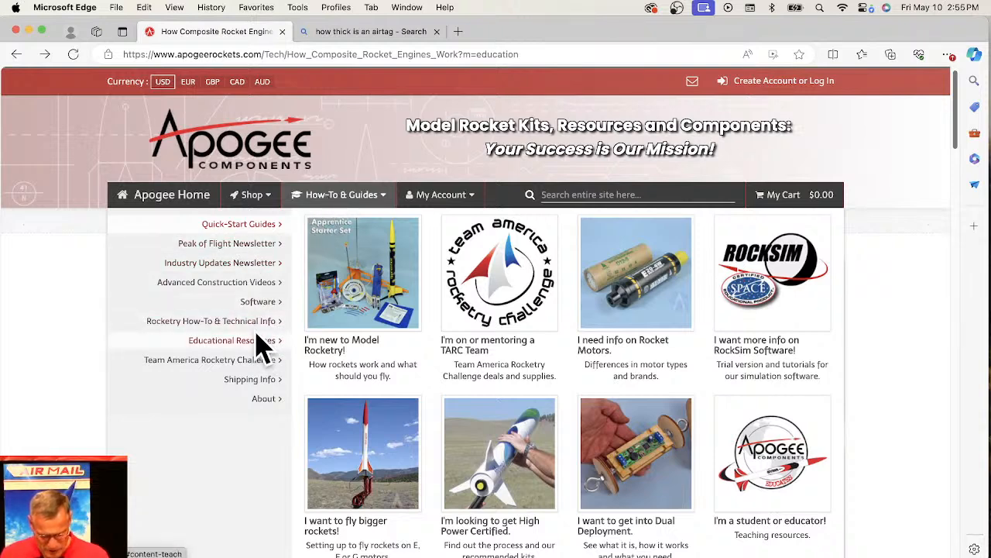
mouse_move(265, 326)
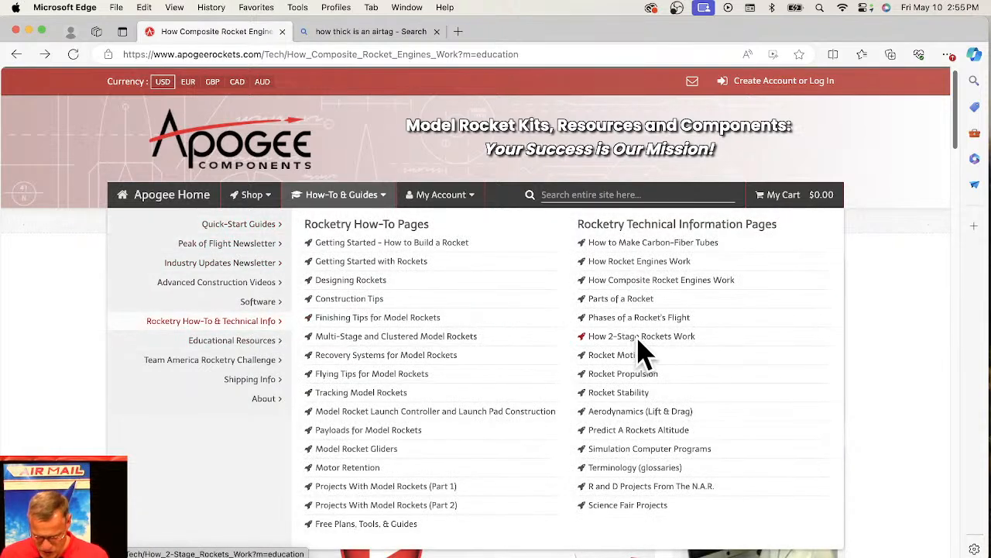
click(611, 262)
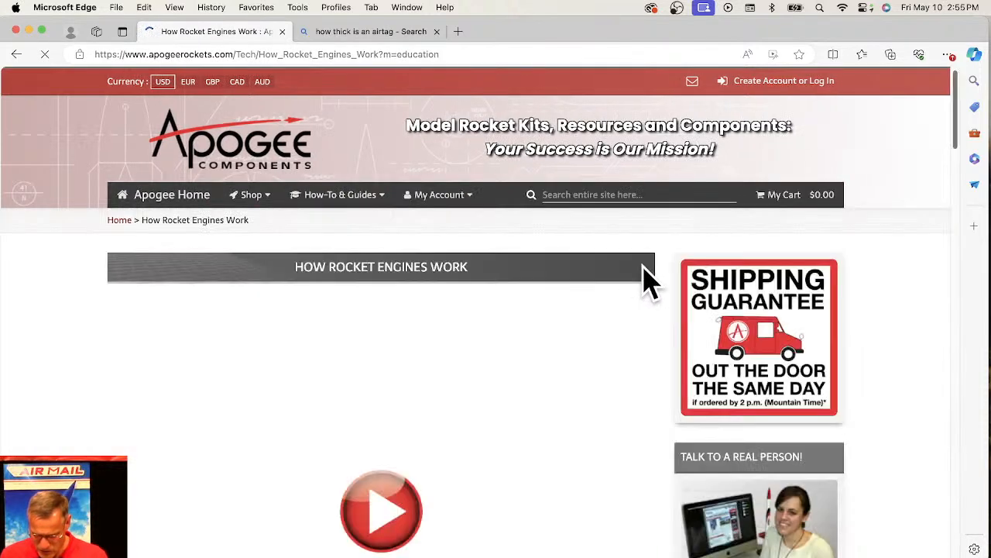
scroll(515, 360, down, 5)
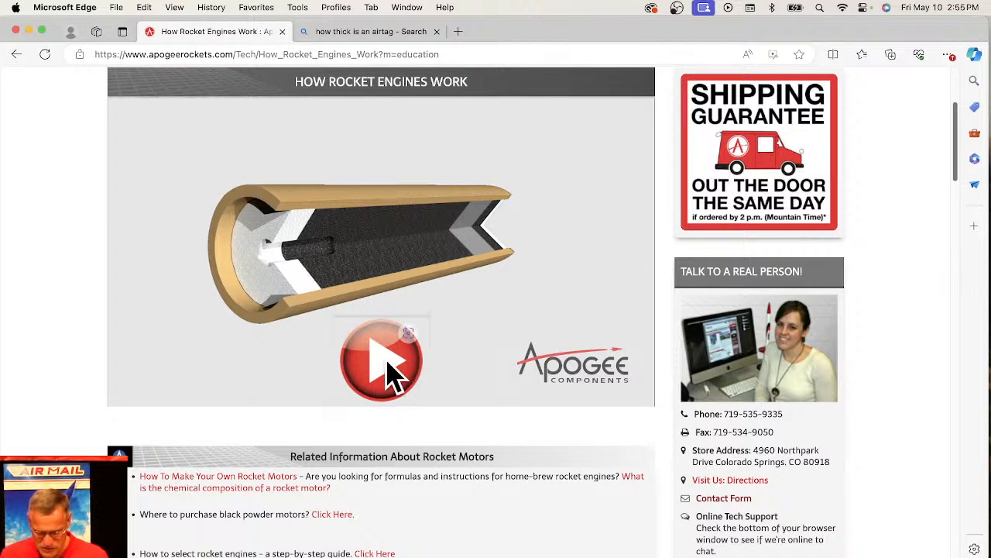
click(387, 376)
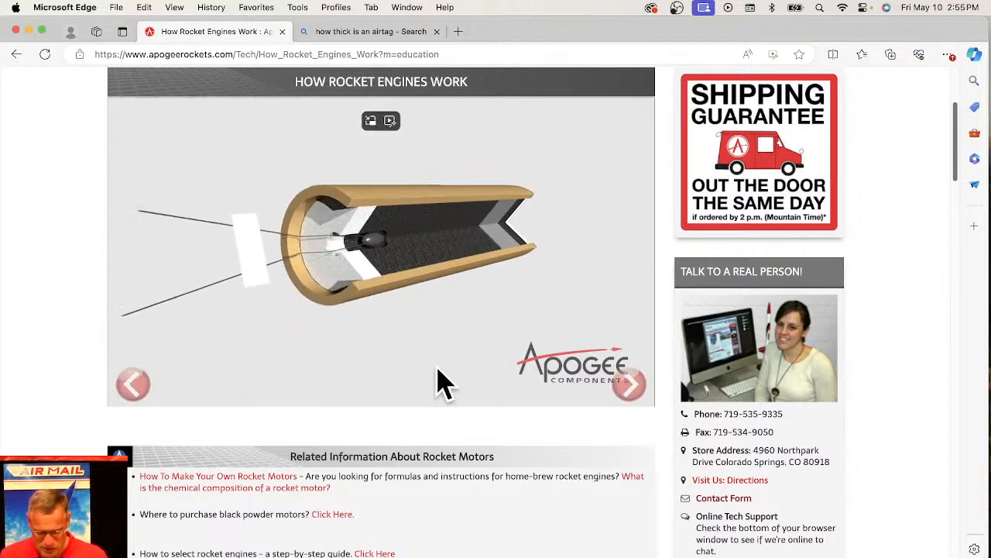
- Advance the black-powder engine animation through the propellant burn, delay and ejection stages to its end
click(635, 386)
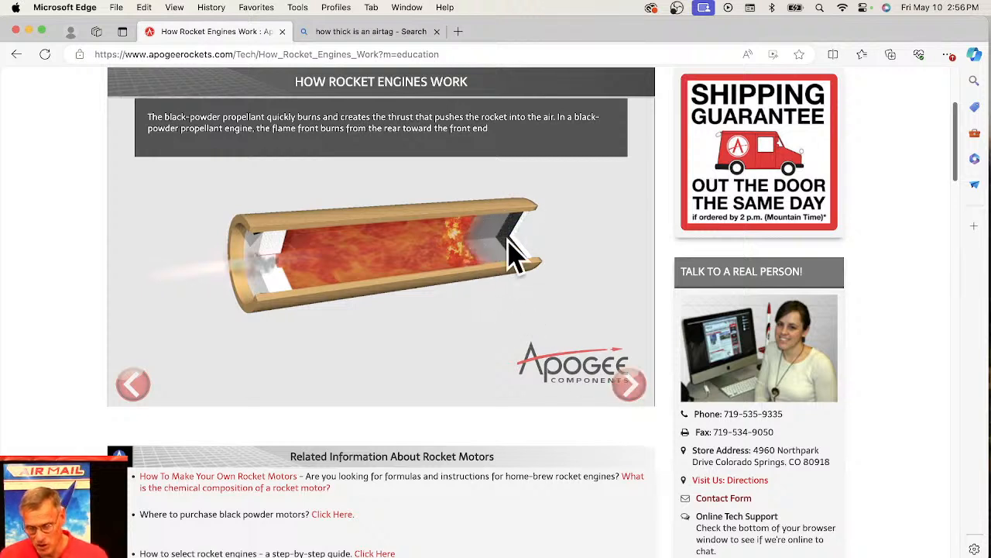
click(630, 384)
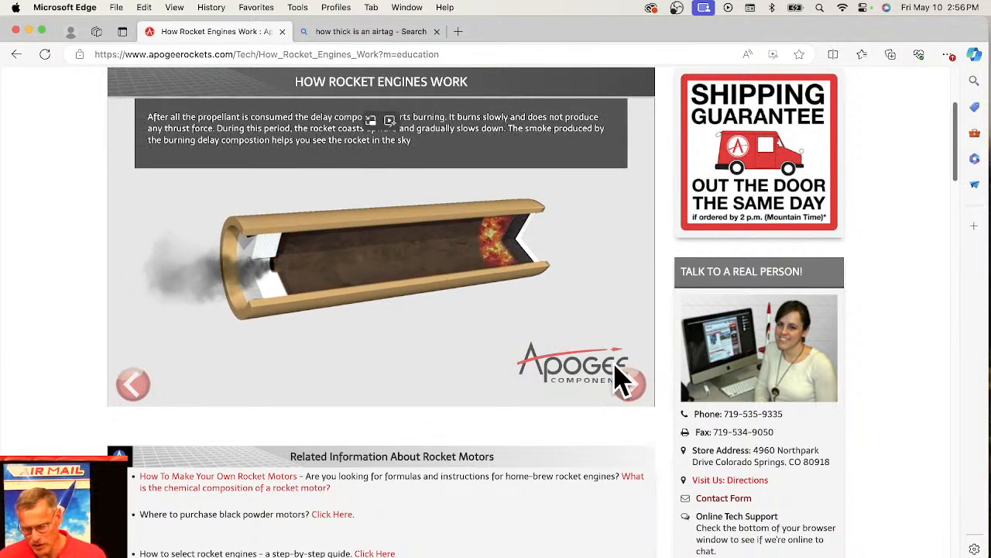
click(628, 382)
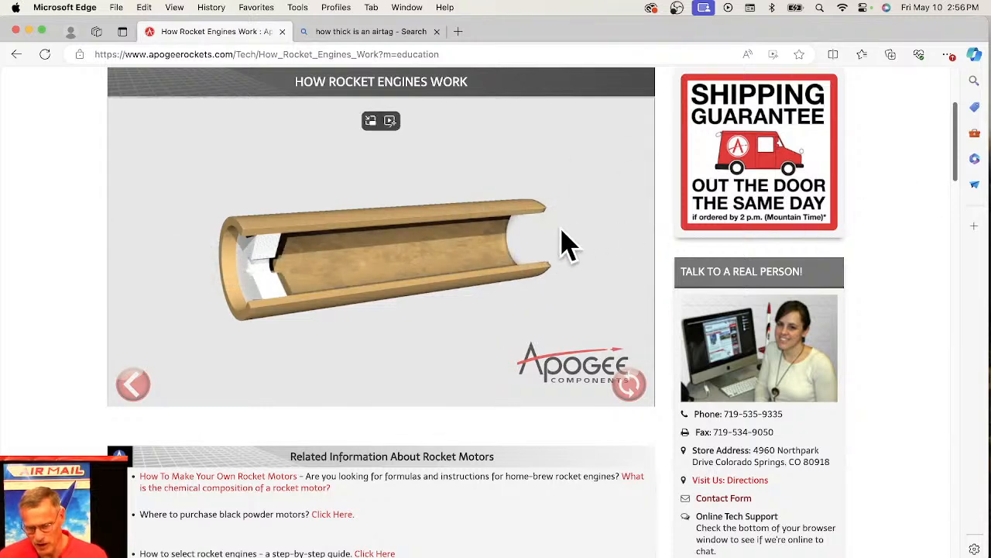
click(629, 383)
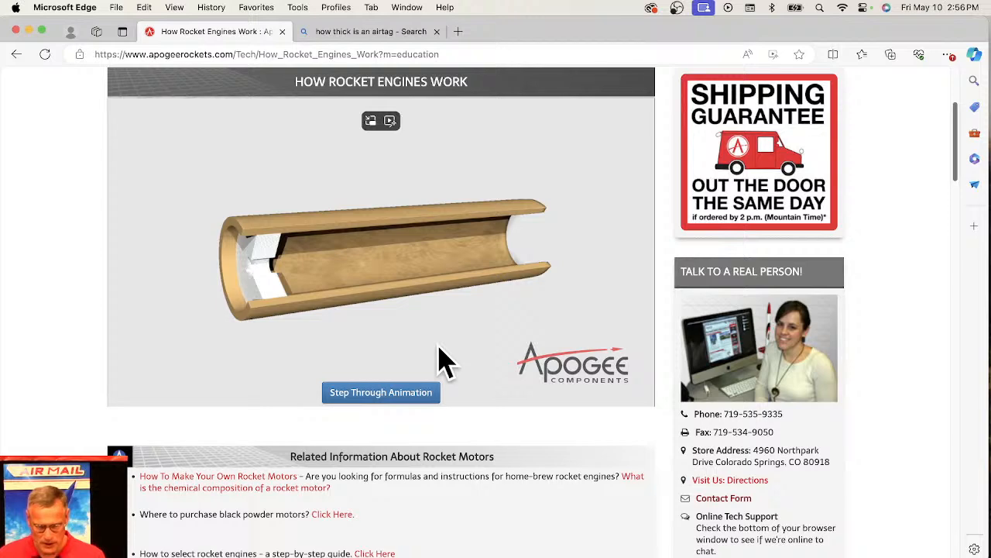
- Open the How 2-Stage Rockets Work page from the technical information pages and bring its animation into view
scroll(441, 360, down, 5)
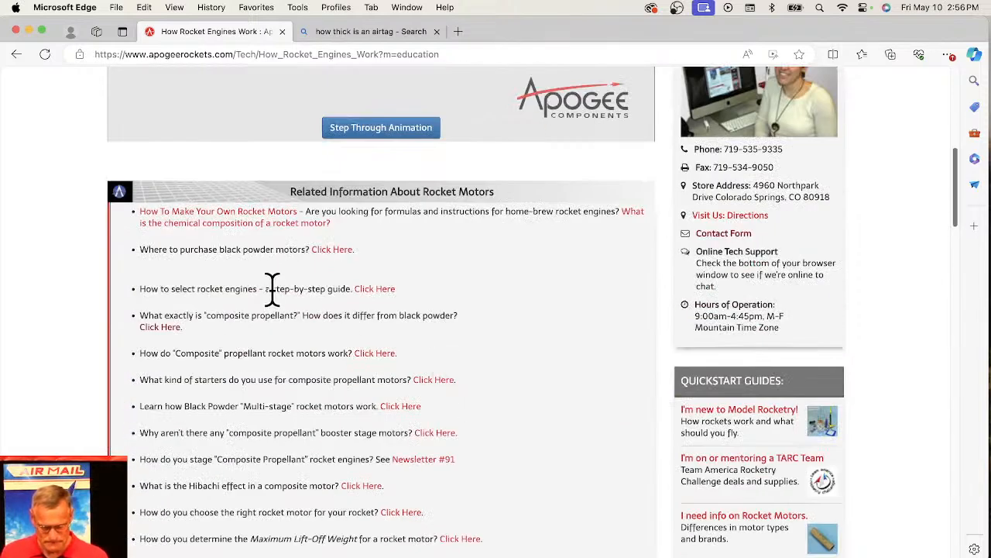
scroll(260, 124, up, 10)
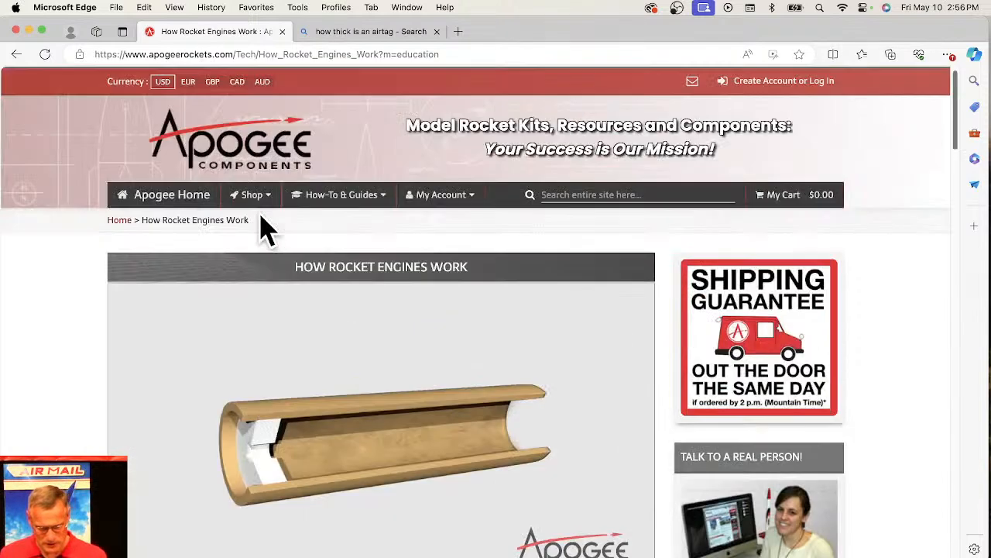
mouse_move(345, 203)
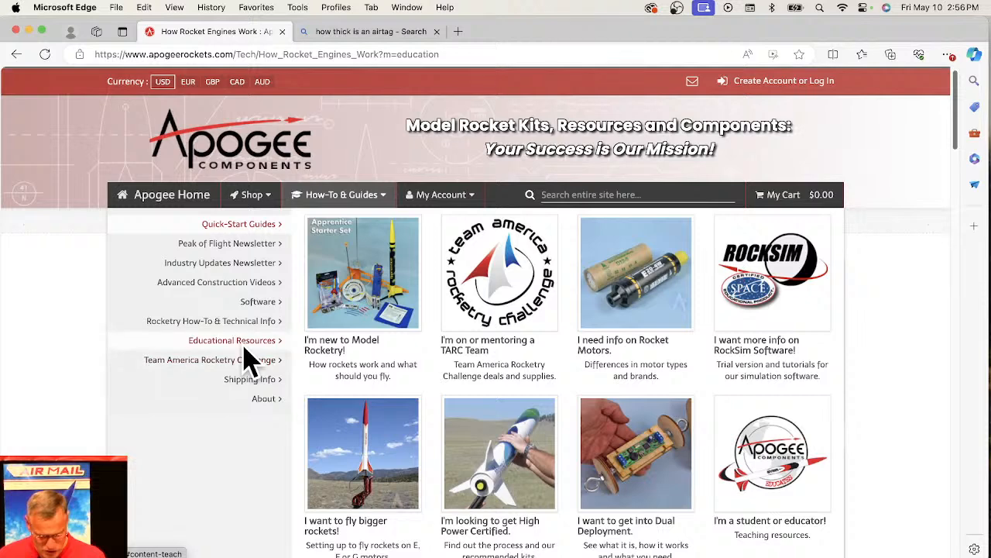
mouse_move(248, 330)
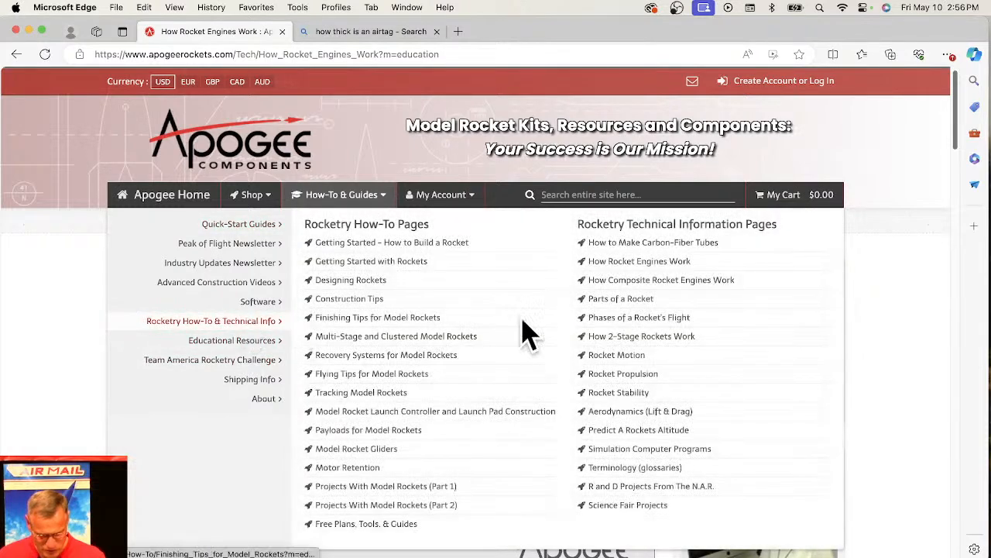
click(612, 338)
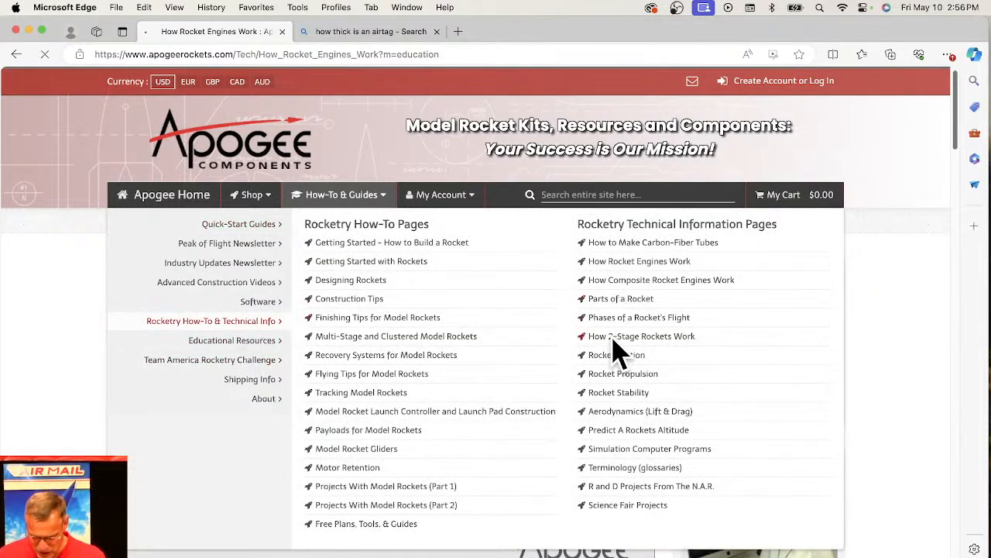
scroll(553, 350, down, 3)
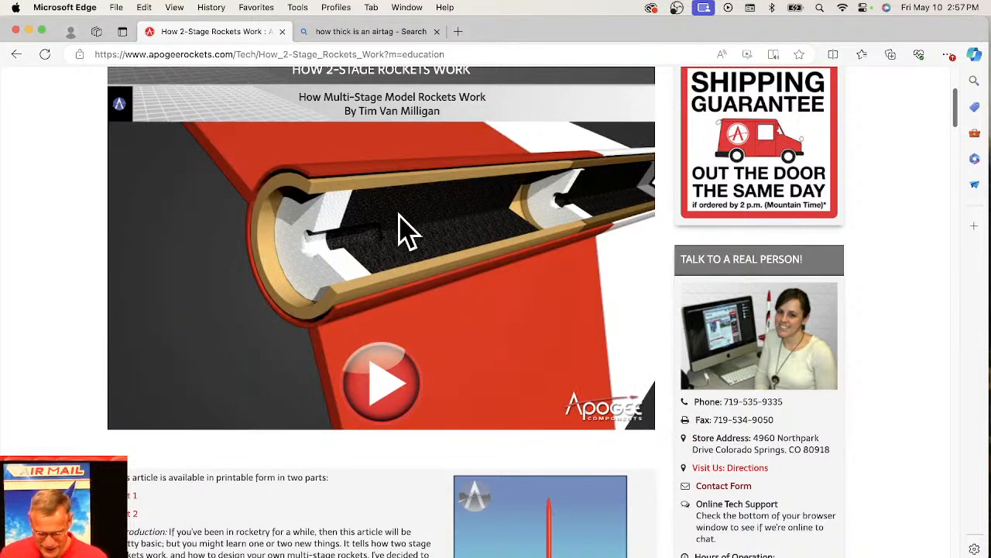
- Play the two-stage rocket animation and advance it through booster burn, upper-stage ignition, stage separation and ejection
click(385, 389)
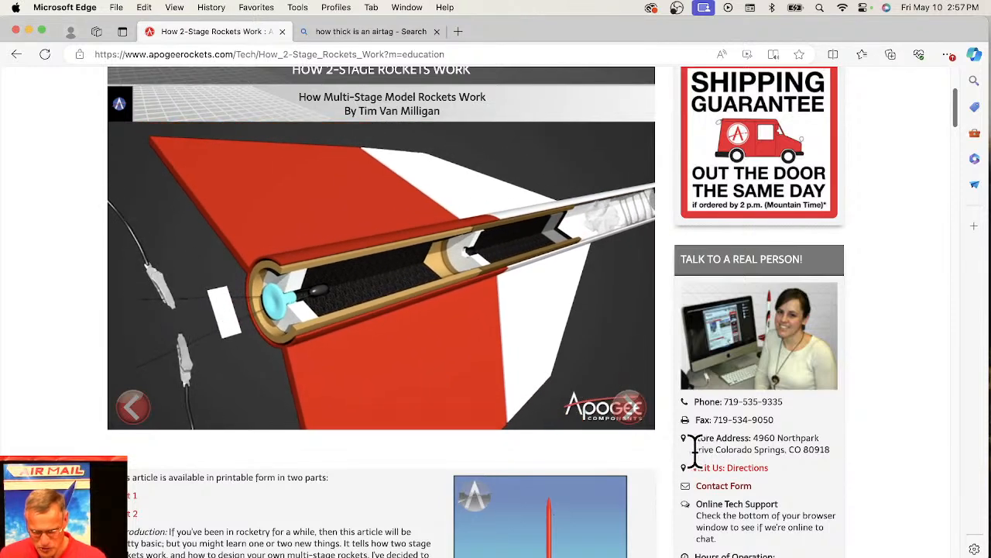
click(637, 412)
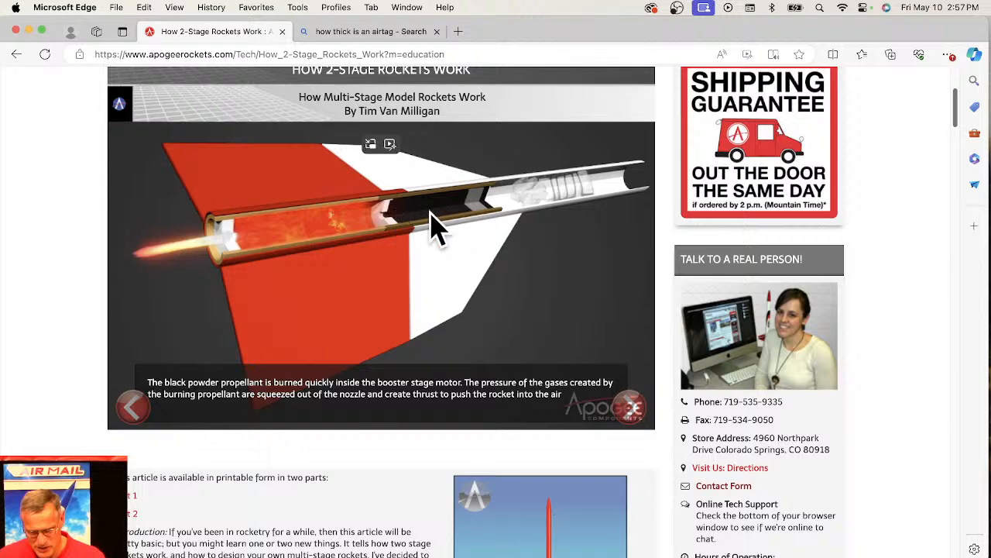
click(631, 407)
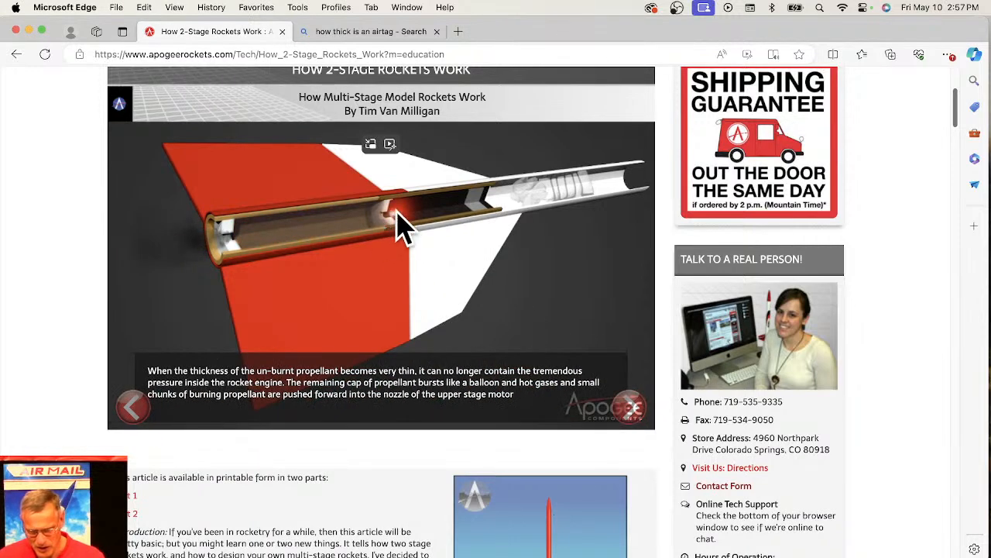
click(630, 409)
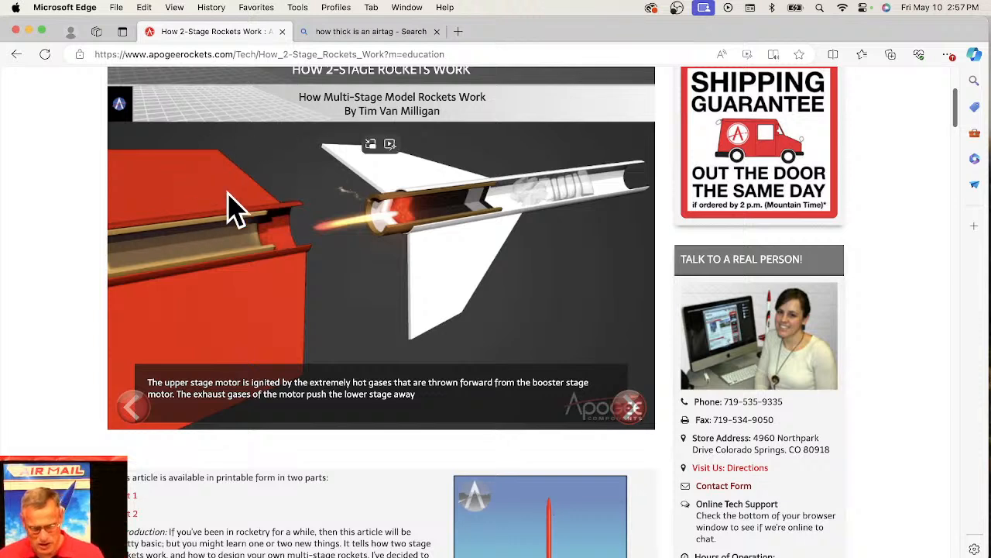
click(629, 408)
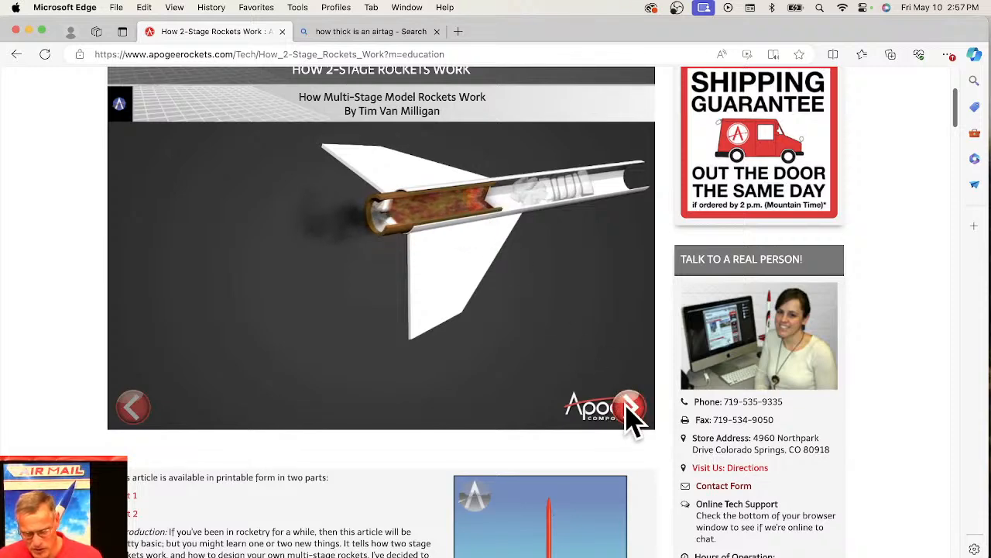
click(635, 411)
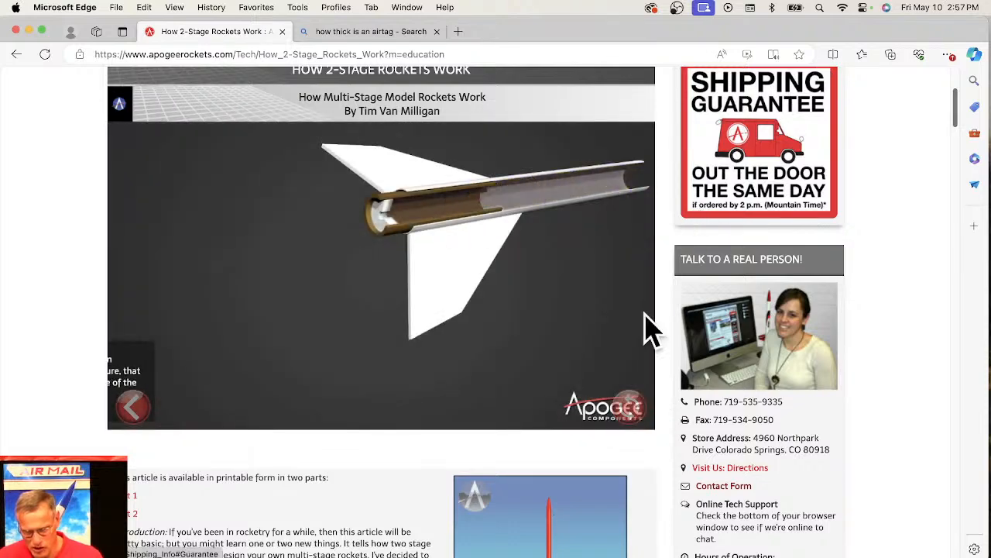
- Review the article's direct-staging and black-powder sections down to Gap Staging, and highlight the Gap Staging heading
scroll(532, 354, down, 5)
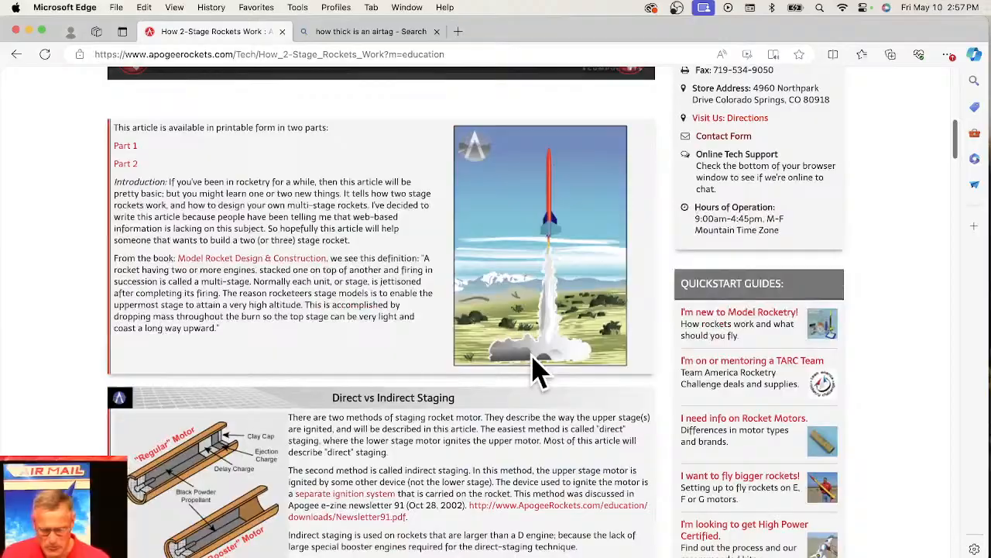
scroll(324, 358, down, 10)
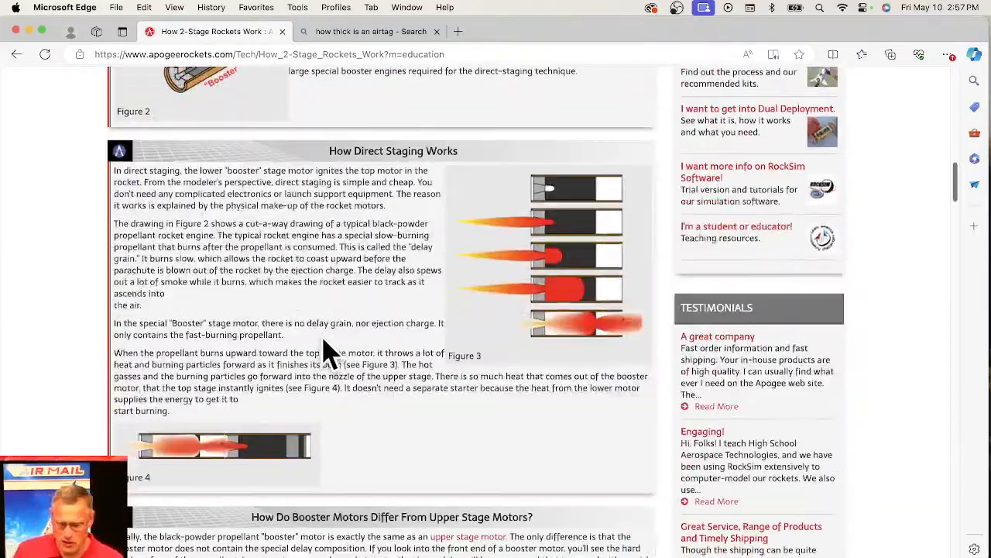
scroll(324, 355, down, 10)
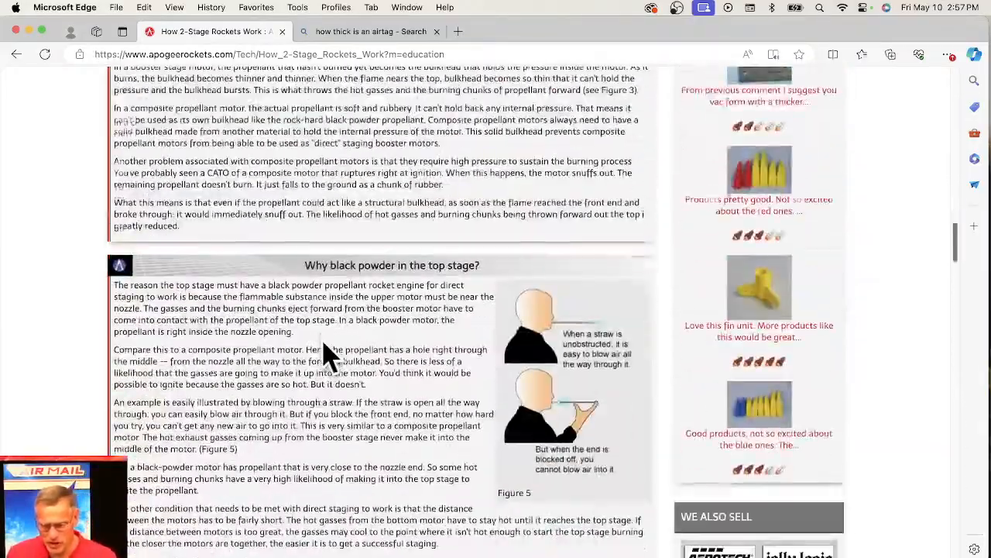
scroll(329, 356, down, 10)
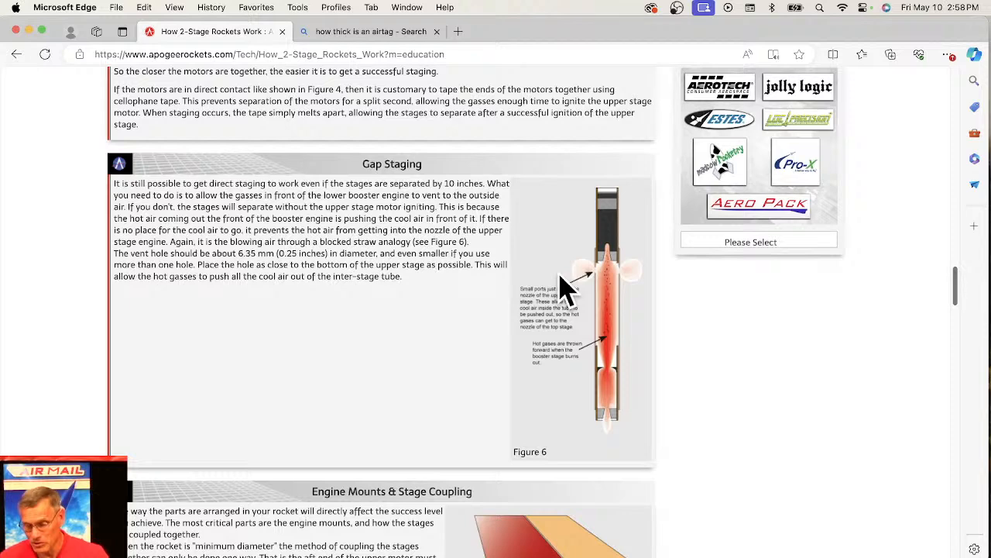
scroll(542, 303, down, 2)
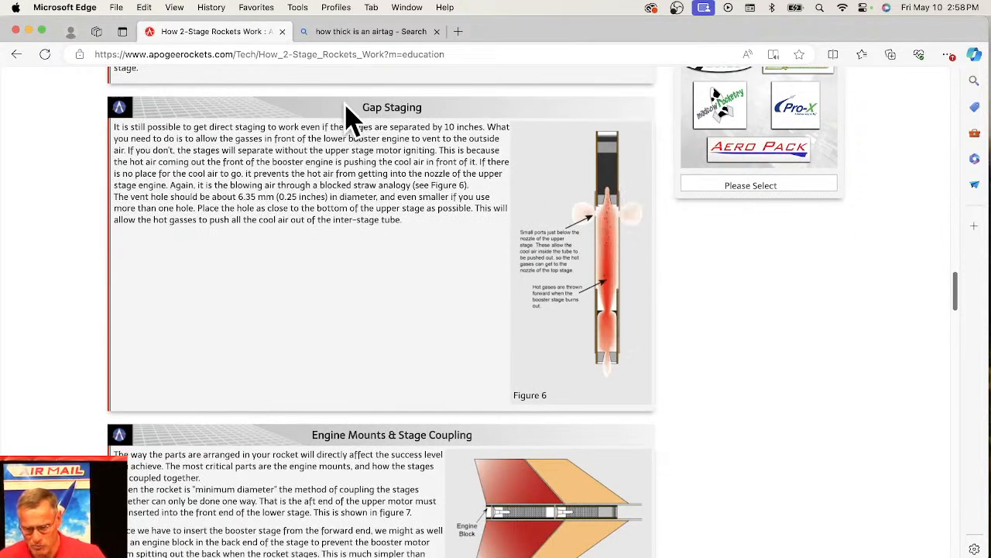
drag(420, 103, 423, 108)
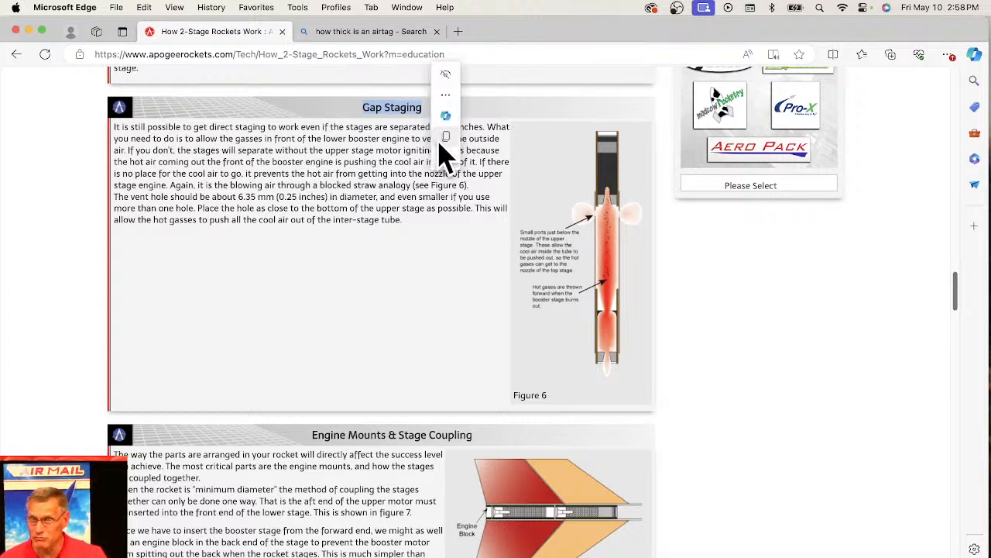
mouse_move(440, 144)
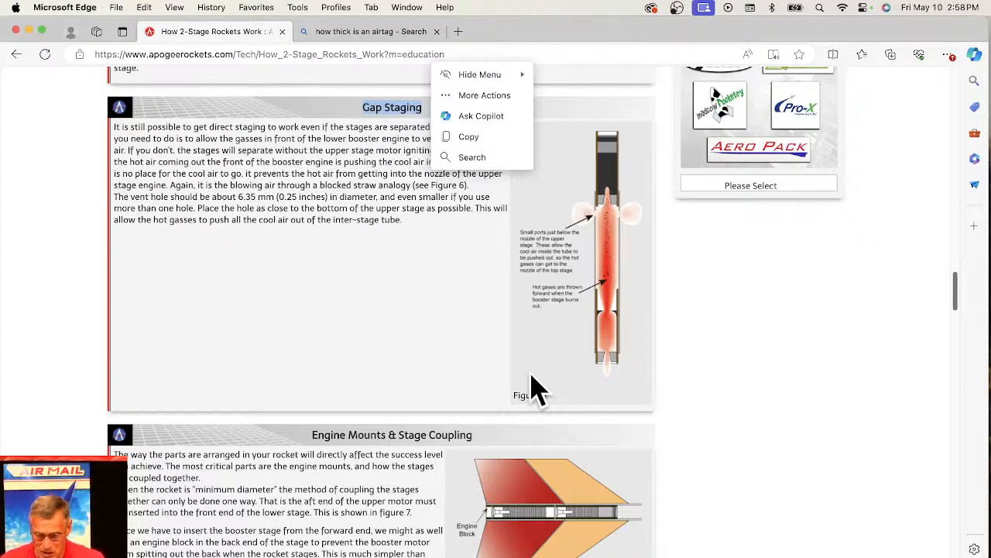
click(624, 381)
- Examine the Engine Mounts & Stage Coupling section, including the coupling methods in Figures 7 to 10
scroll(757, 387, down, 5)
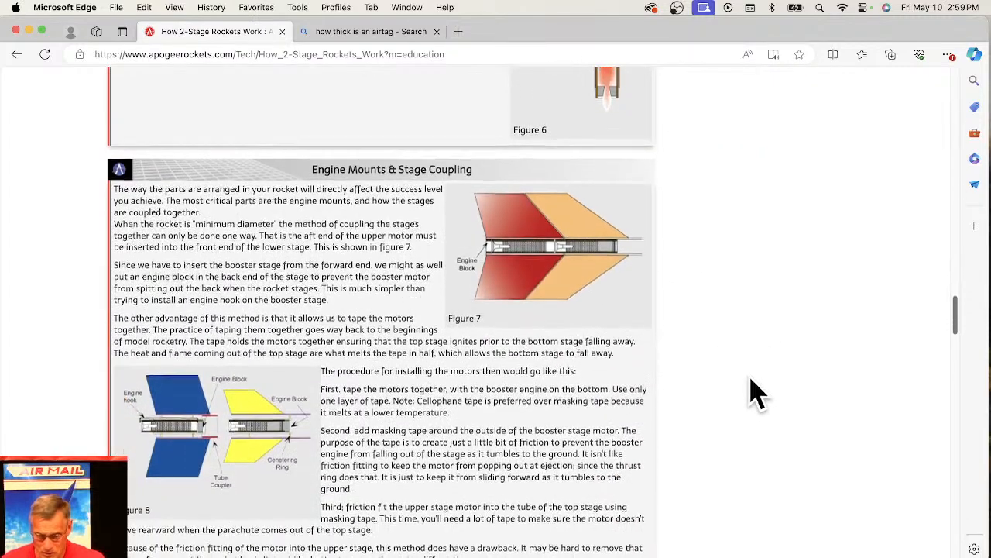
scroll(757, 393, down, 7)
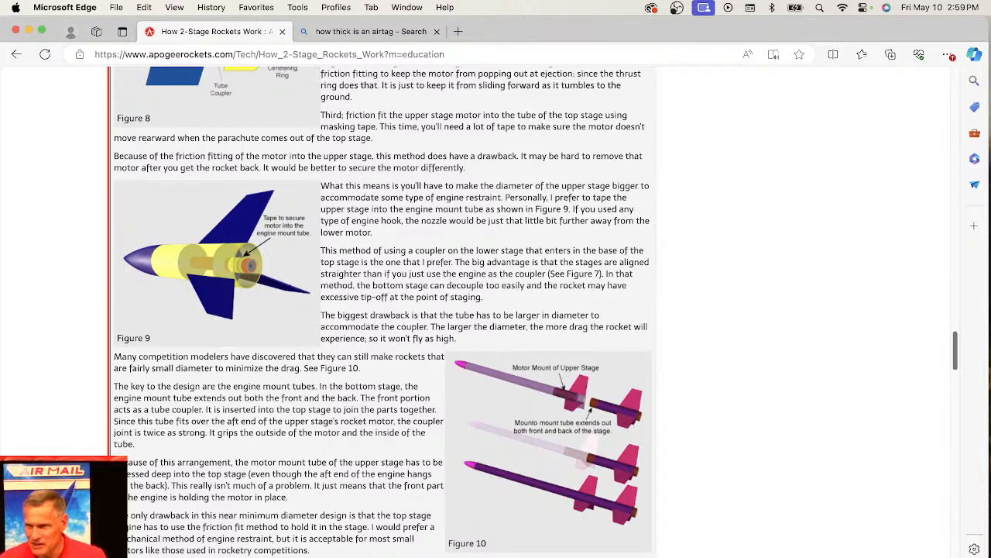
click(990, 141)
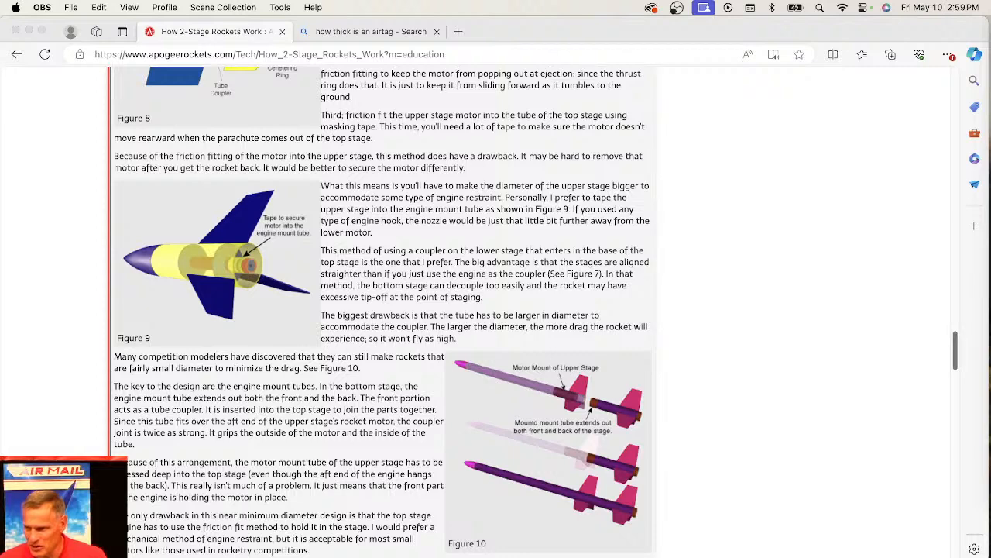